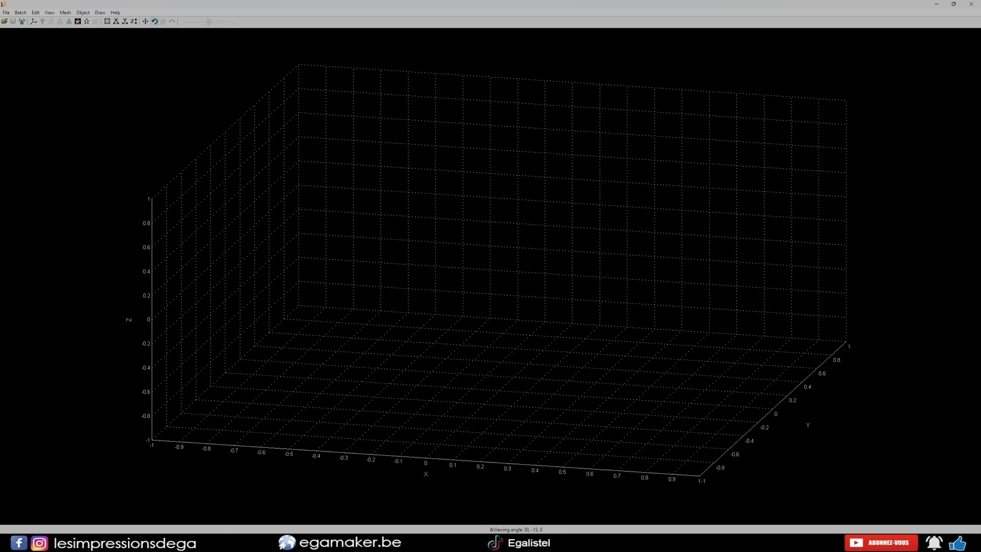
drag(490, 286, 606, 255)
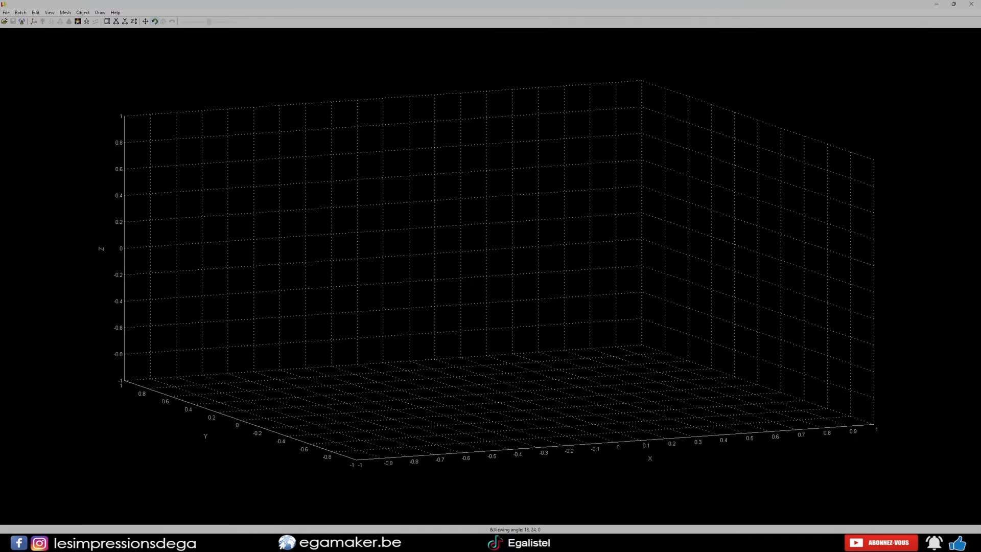
mouse_move(607, 255)
mouse_down()
mouse_move(633, 235)
mouse_move(628, 225)
mouse_move(618, 268)
mouse_up()
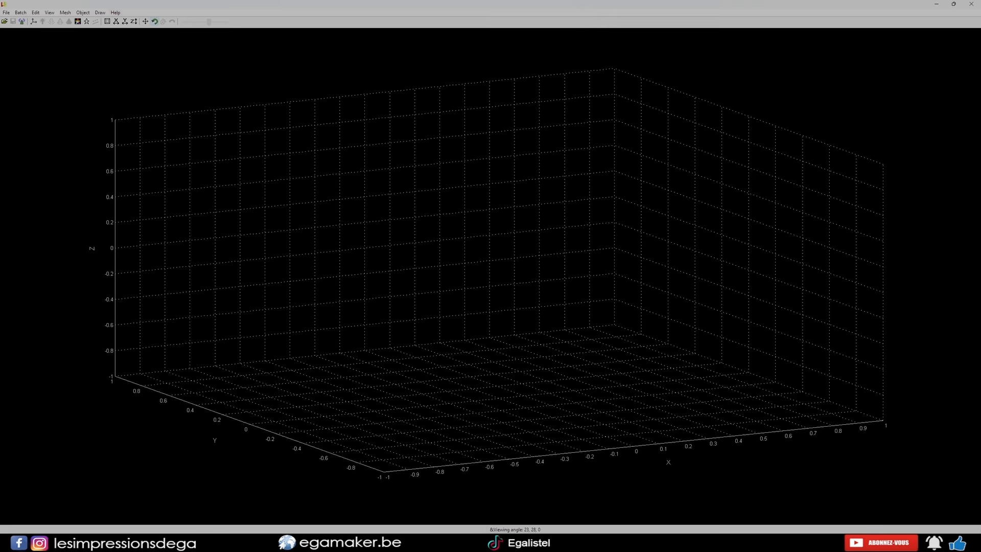
Step: Look through the interface languages on offer and leave the language settings without choosing one
click(116, 13)
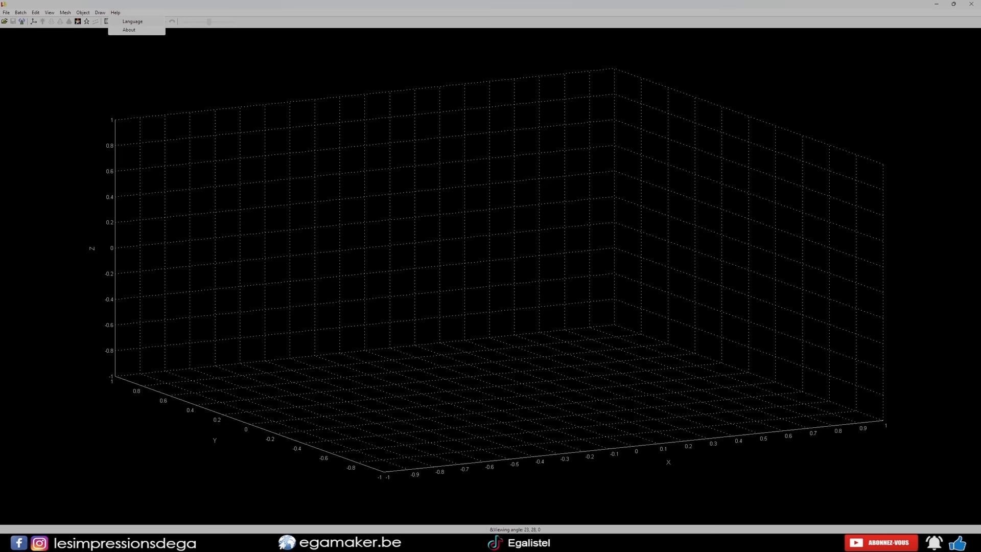
click(132, 21)
scroll(488, 270, down, 6)
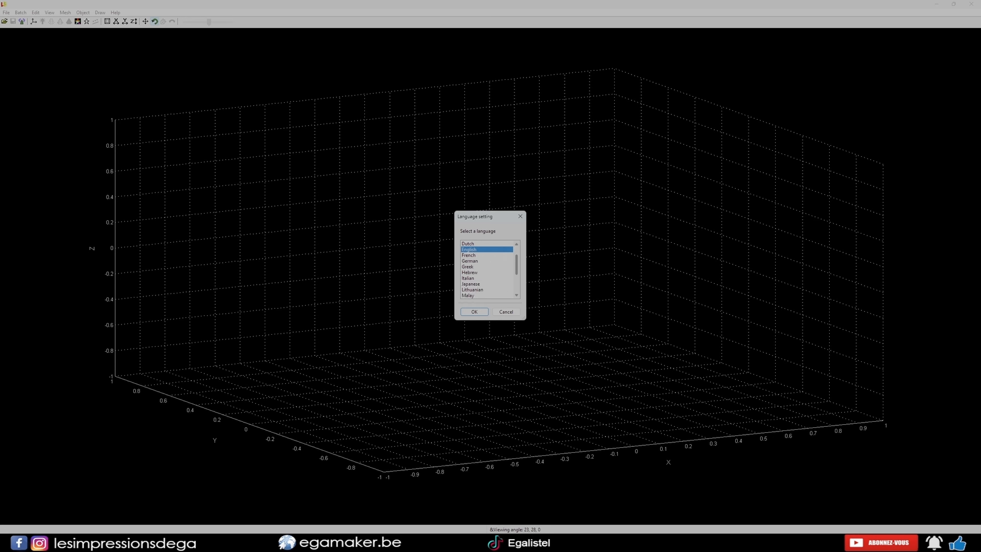
scroll(487, 270, down, 6)
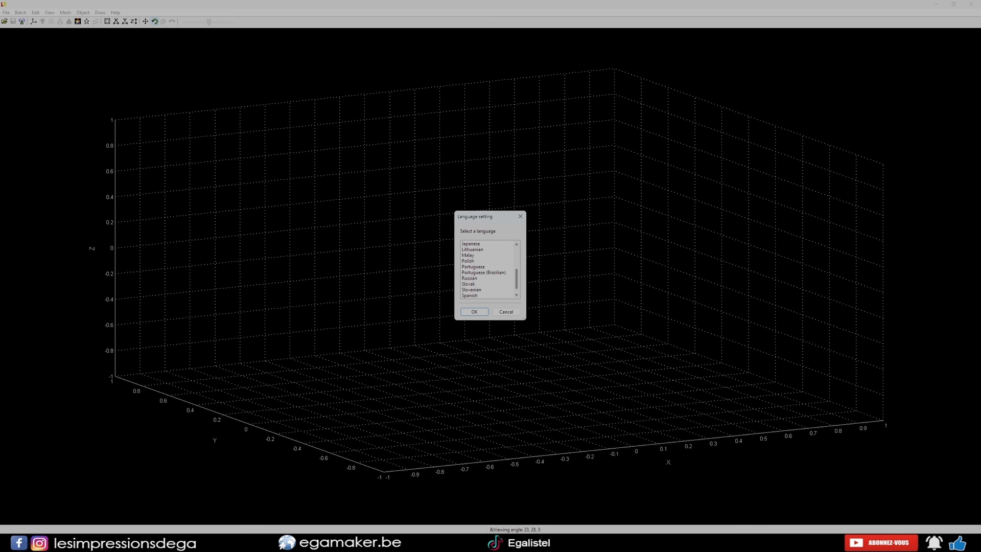
scroll(487, 270, up, 5)
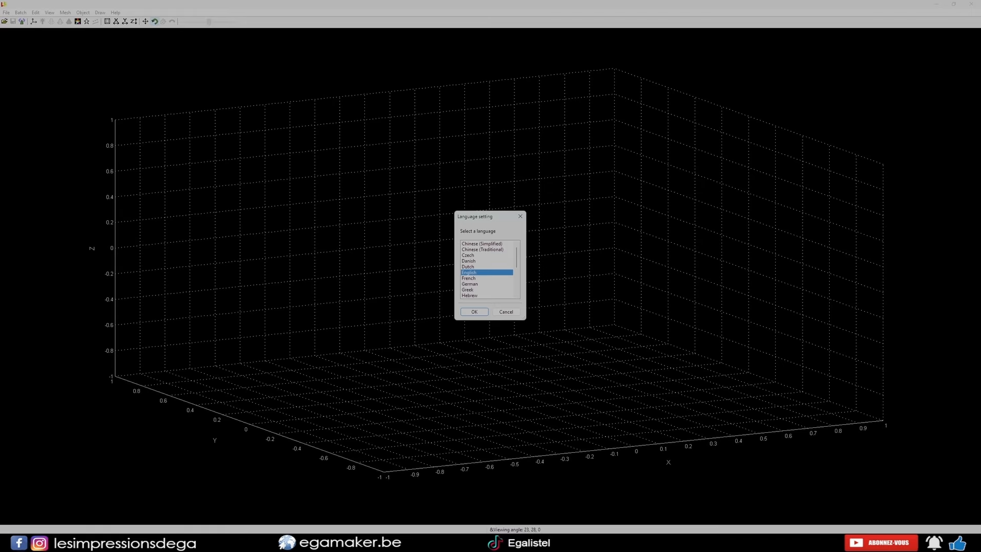
key(Escape)
Step: Open the program's About information and highlight the build date
click(115, 13)
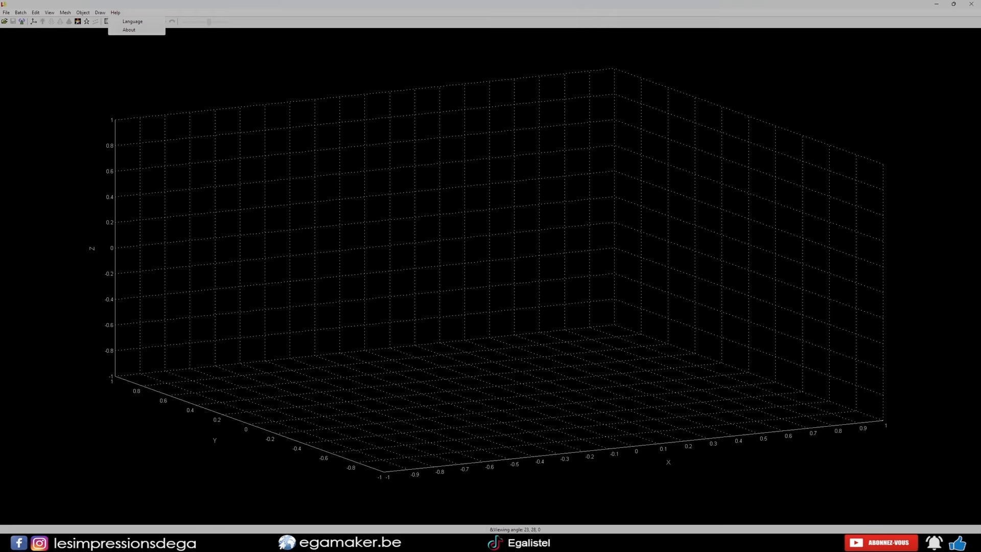
click(128, 30)
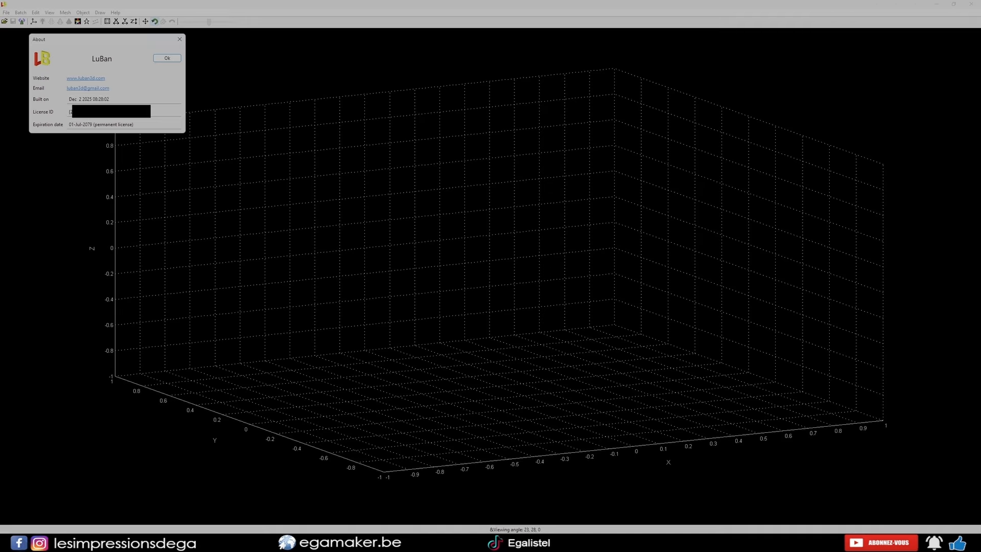
drag(110, 99, 69, 99)
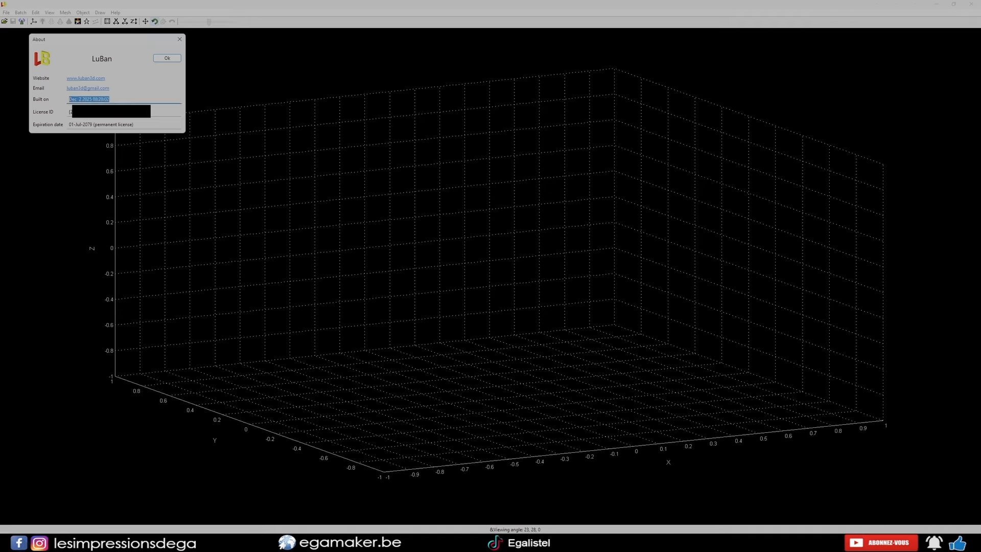
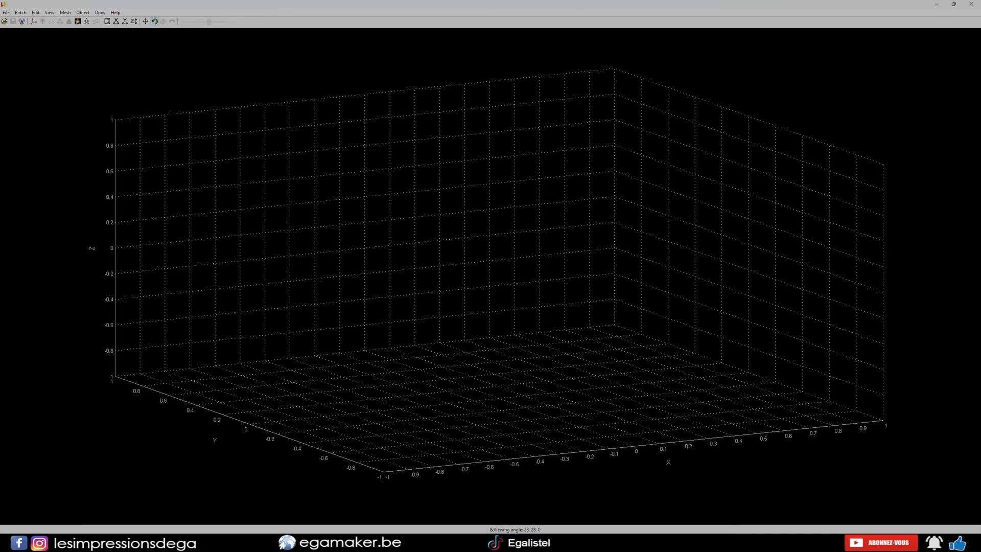
Step: Create a 3D shape model, set its shape to Cylinder and look over its diameter and Size Z settings
click(6, 12)
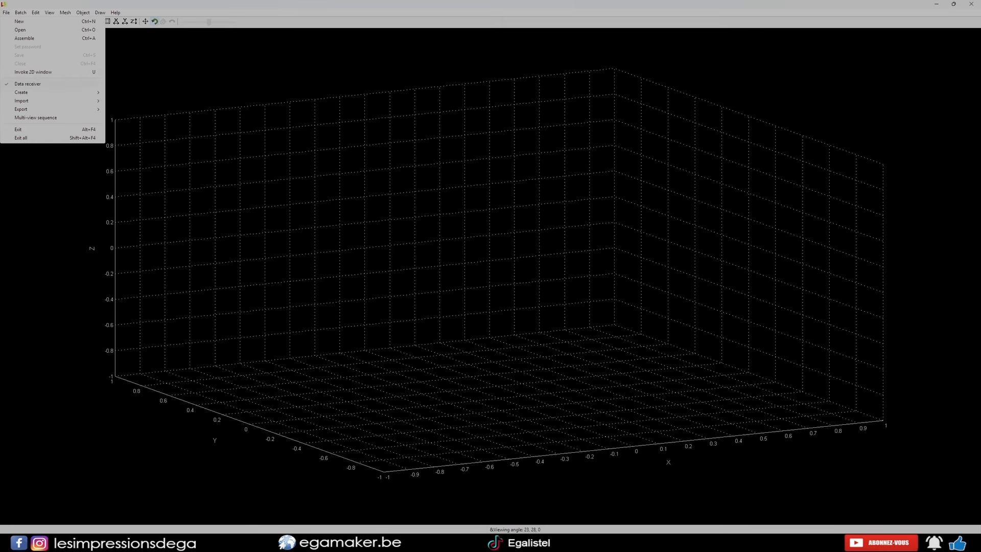
mouse_move(31, 93)
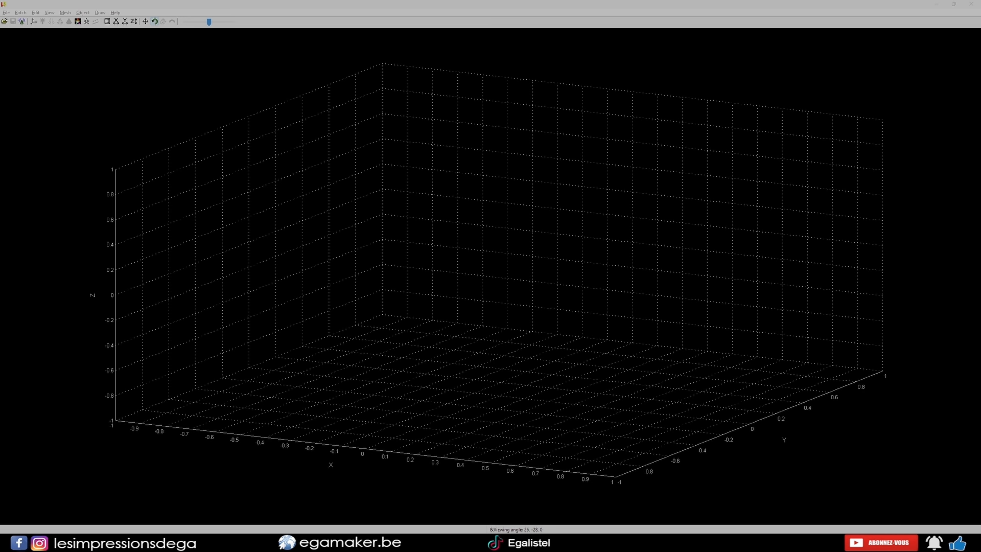
click(6, 12)
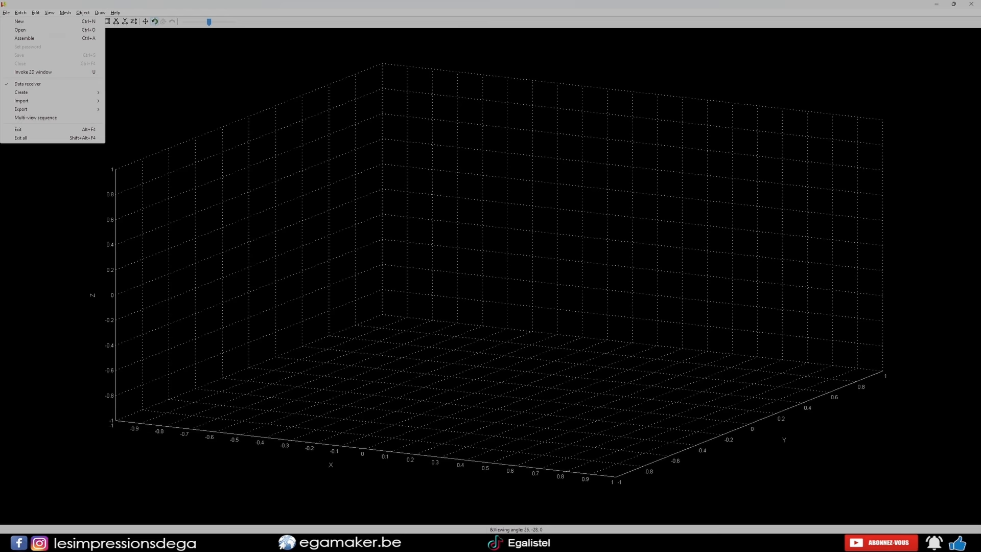
mouse_move(31, 93)
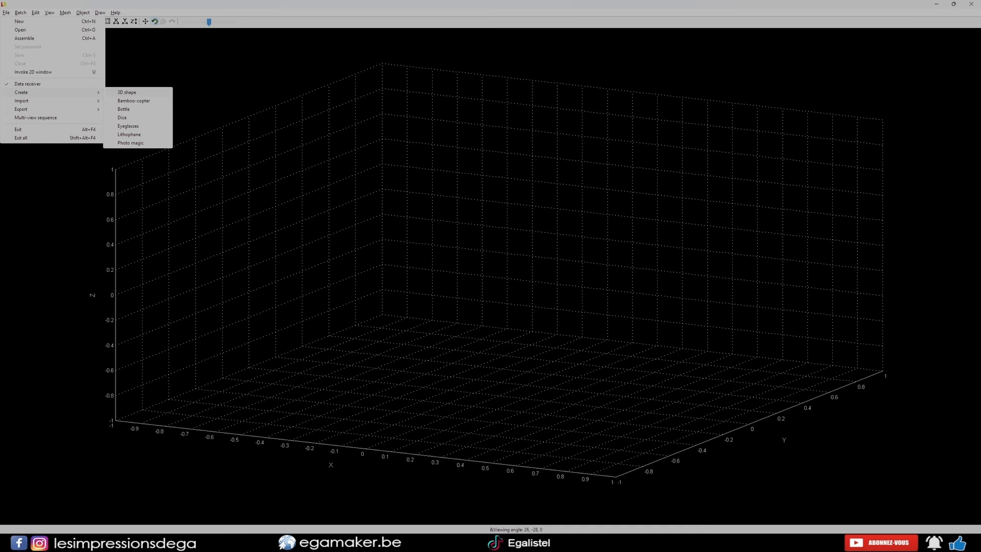
click(127, 92)
click(498, 288)
click(40, 45)
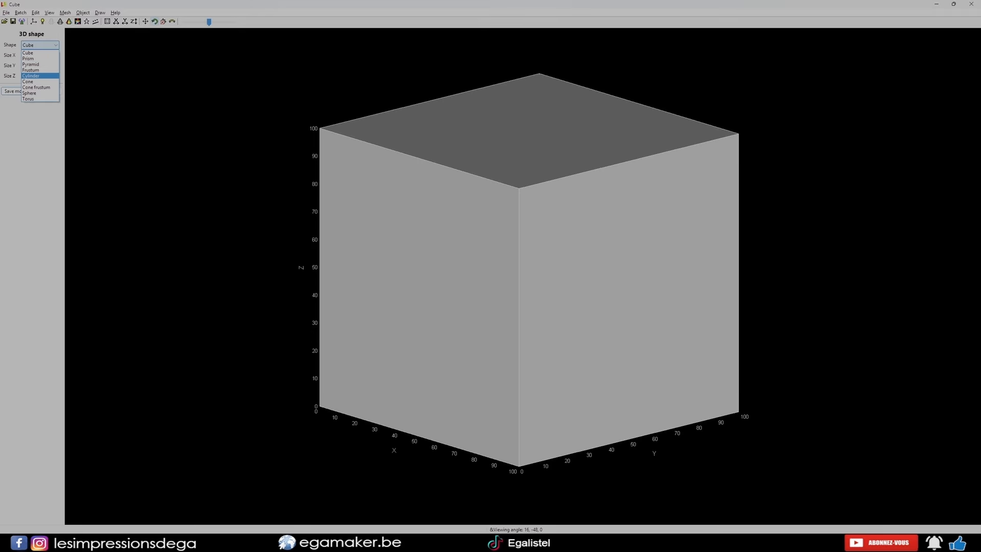
click(30, 75)
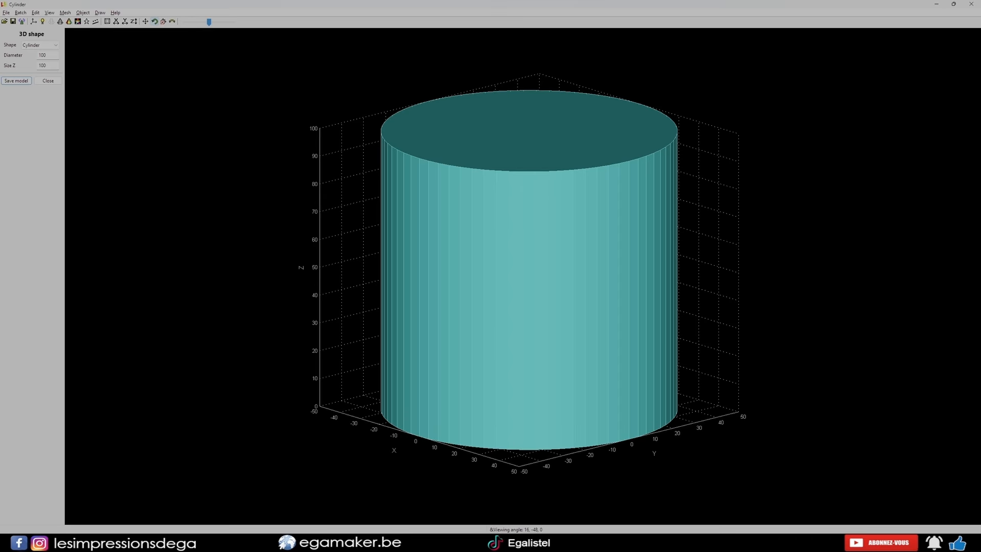
double_click(43, 55)
key(Tab)
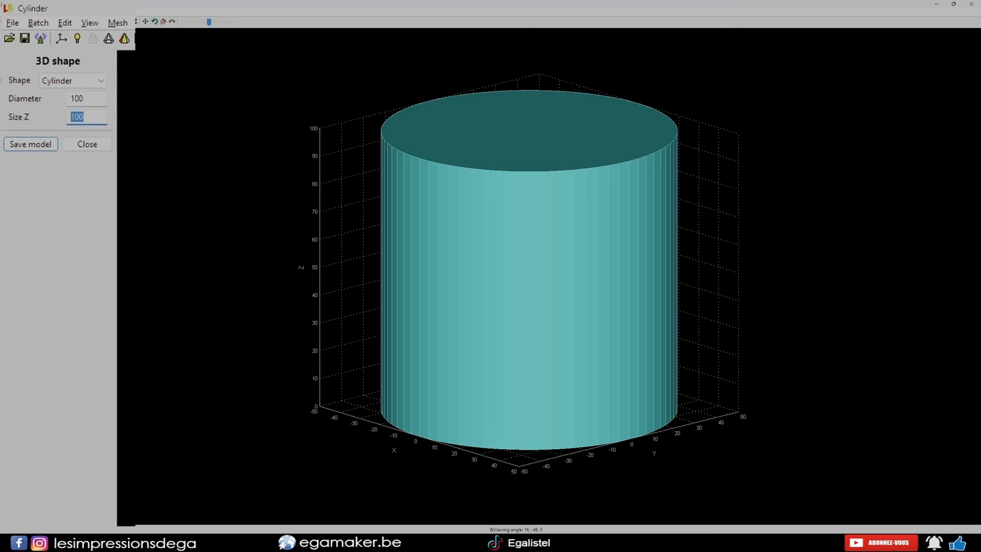
drag(529, 271, 559, 278)
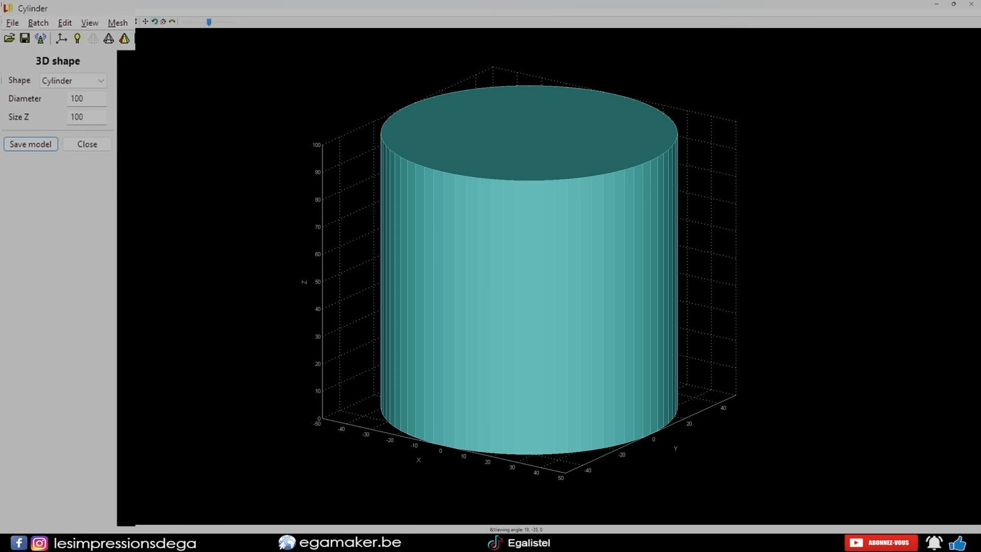
Step: Create a bamboo-copter model with 5 blades and a blade angle of 27
click(12, 23)
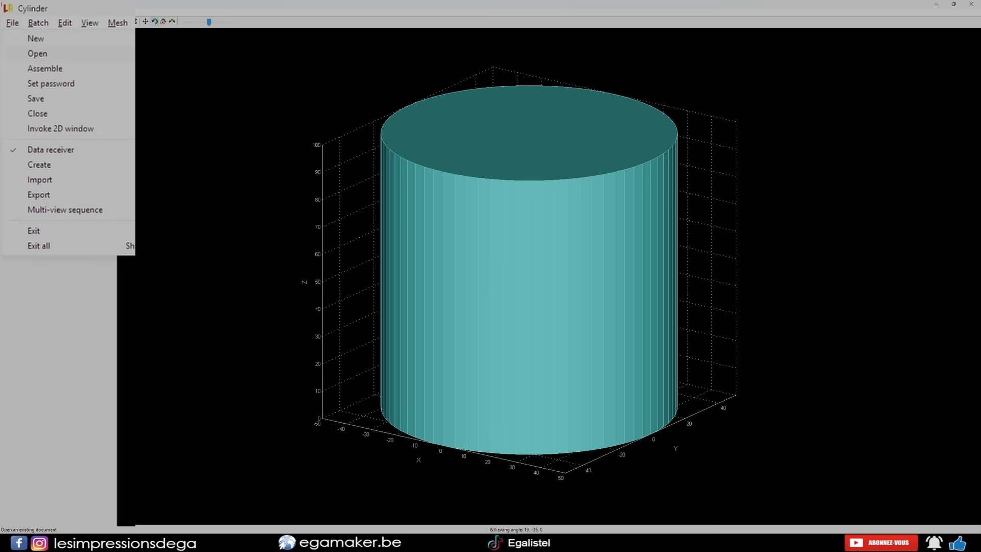
mouse_move(40, 165)
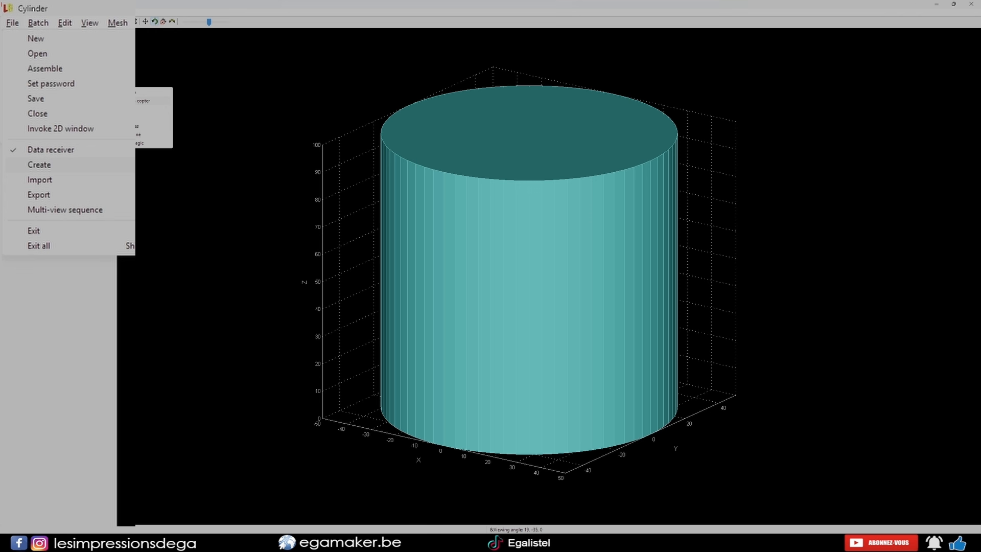
drag(505, 276, 570, 287)
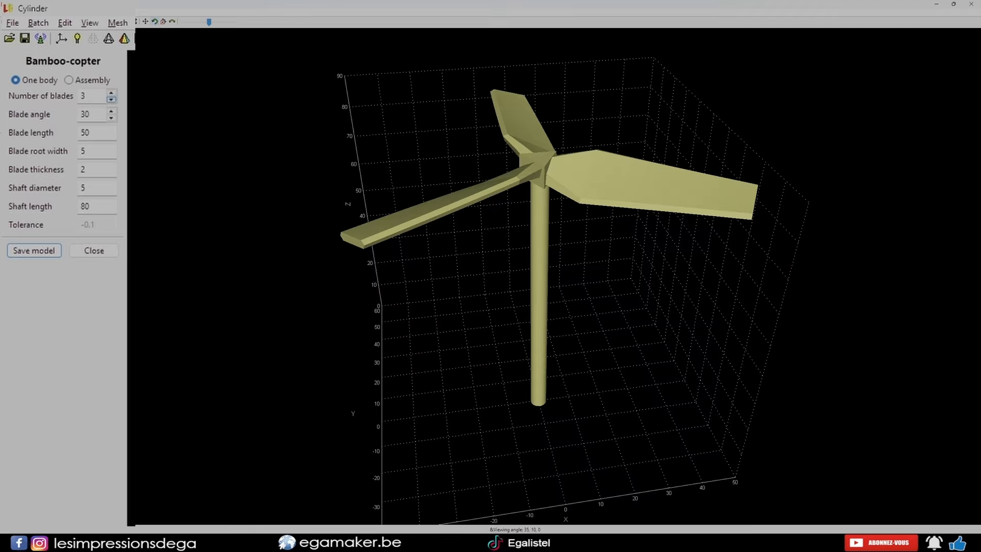
click(111, 93)
click(111, 93)
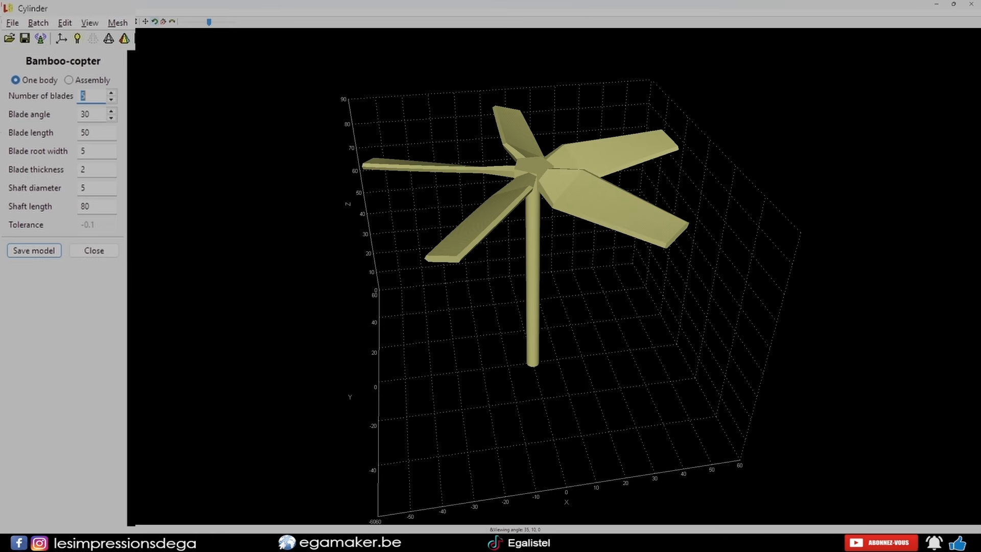
key(Tab)
text(27)
key(Tab)
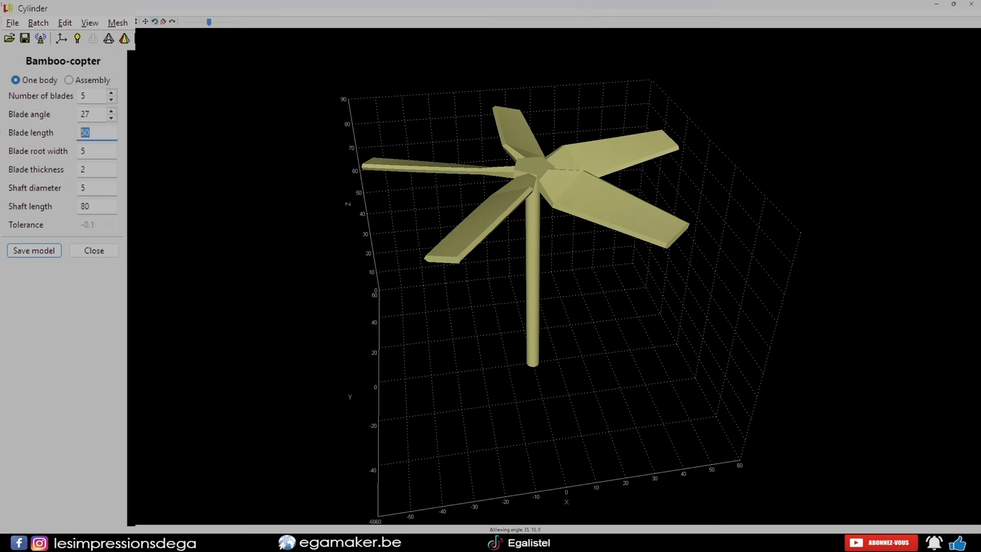
Step: Switch the bamboo-copter from one body to an assembly, inspect the shaft's fit in the hub and enter 2 for the tolerance
click(69, 80)
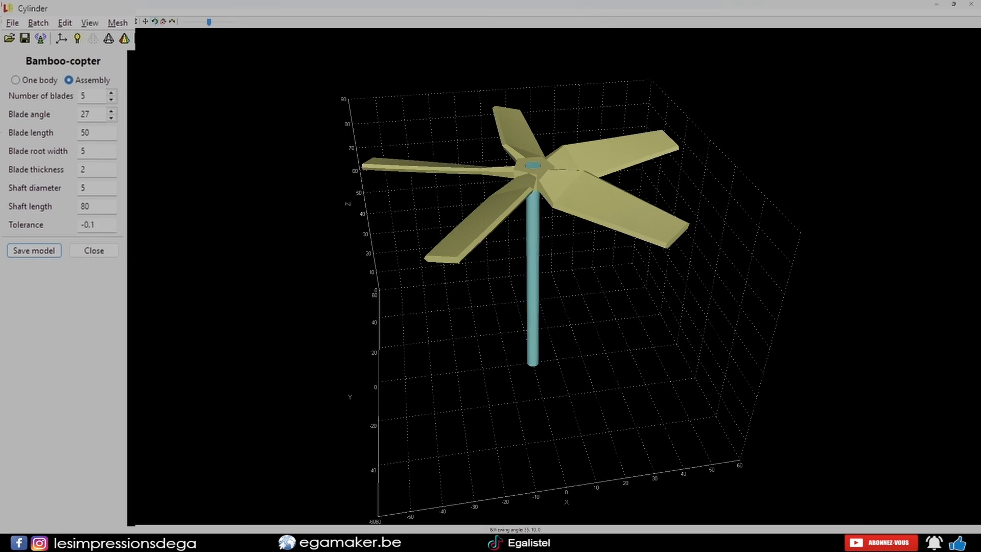
scroll(557, 276, up, 1)
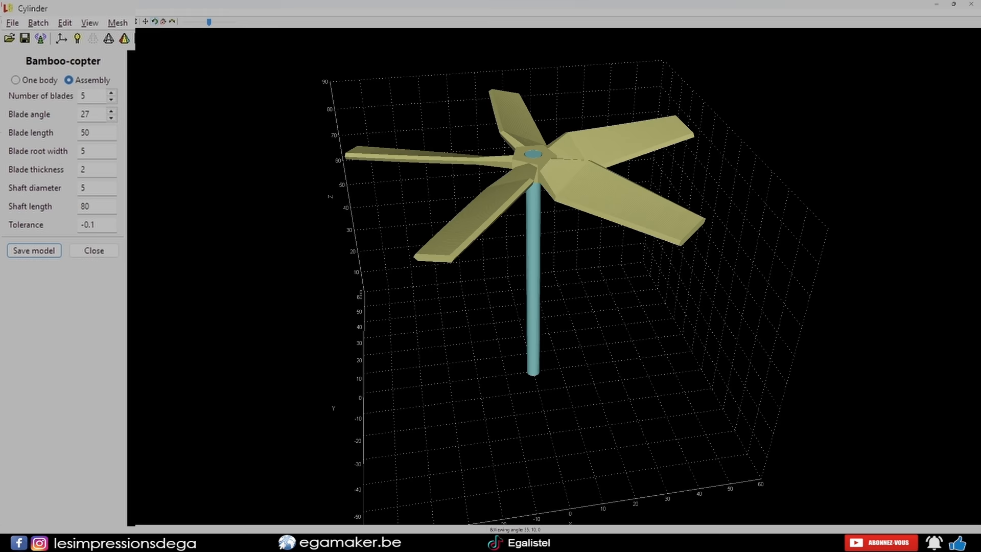
drag(532, 204, 541, 308)
scroll(541, 276, up, 4)
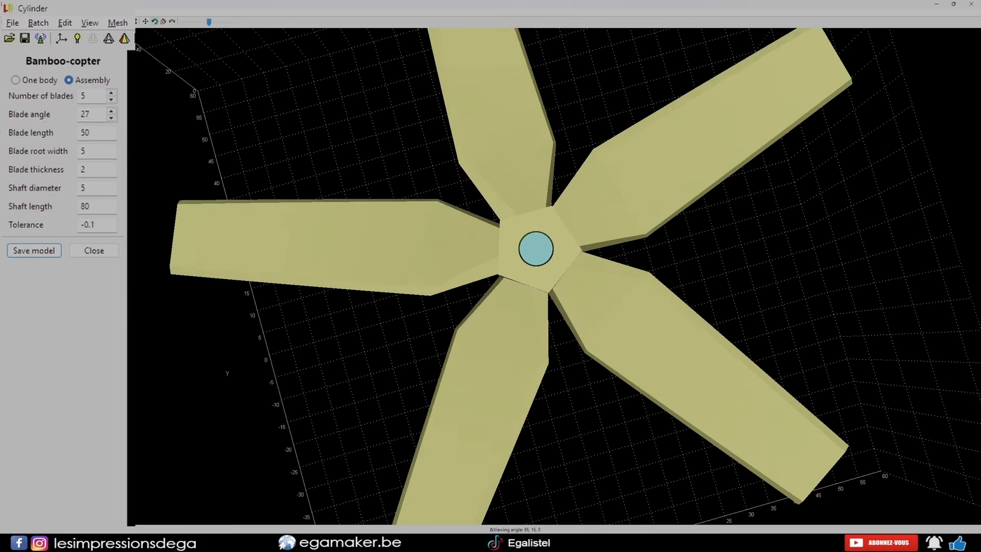
scroll(535, 249, up, 6)
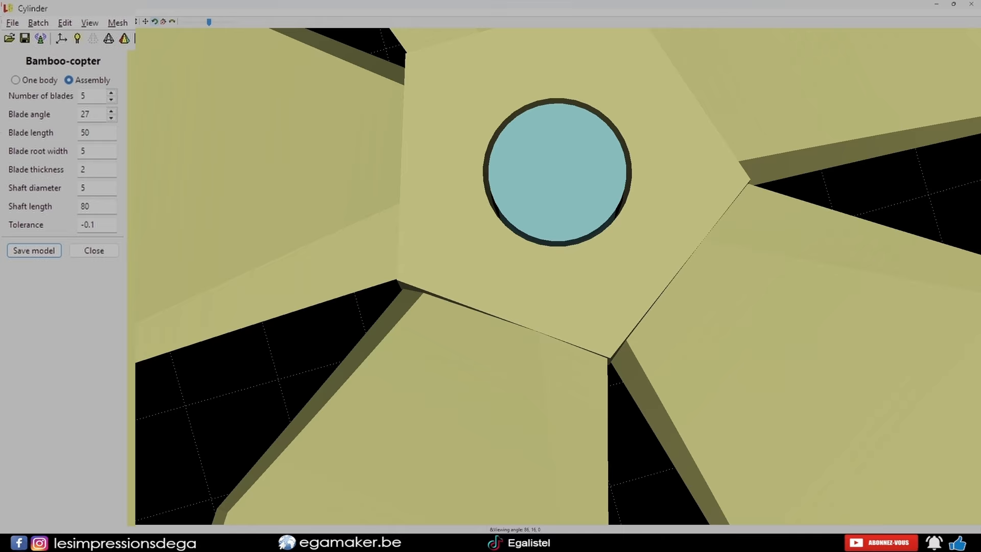
double_click(93, 224)
text(2)
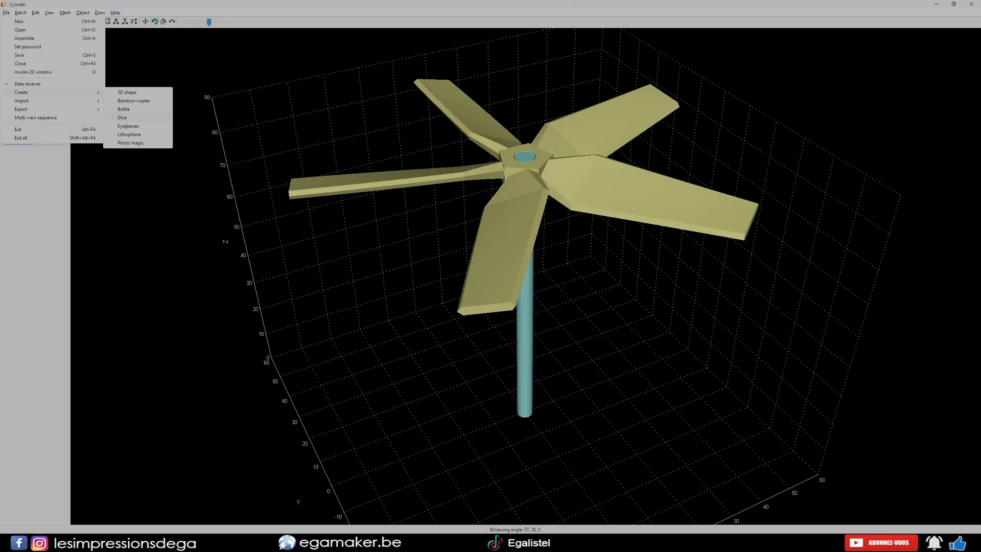
Step: Create a dice model and load the black organic liquid-shape image from the Bottle folder as its face template
click(121, 118)
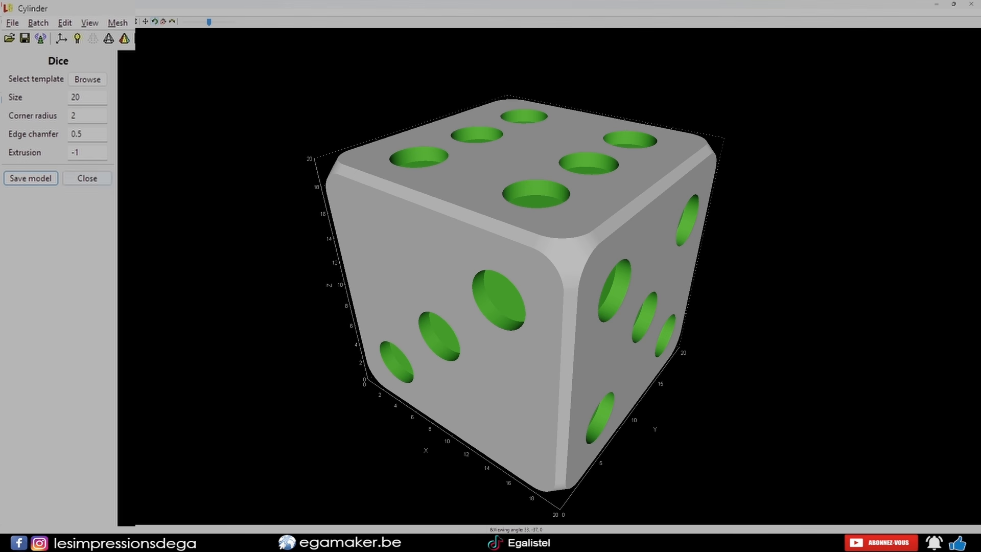
click(77, 133)
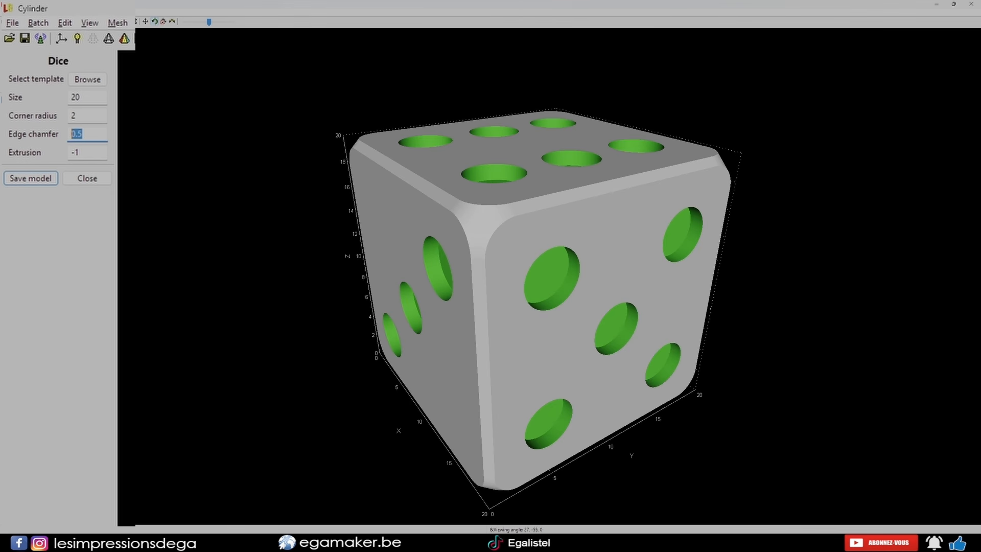
click(79, 152)
click(88, 79)
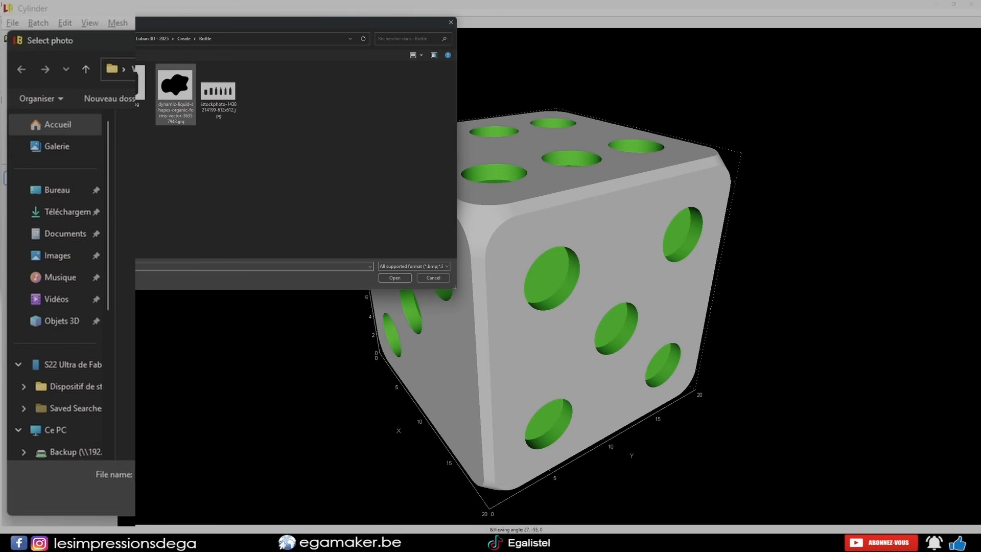
double_click(175, 86)
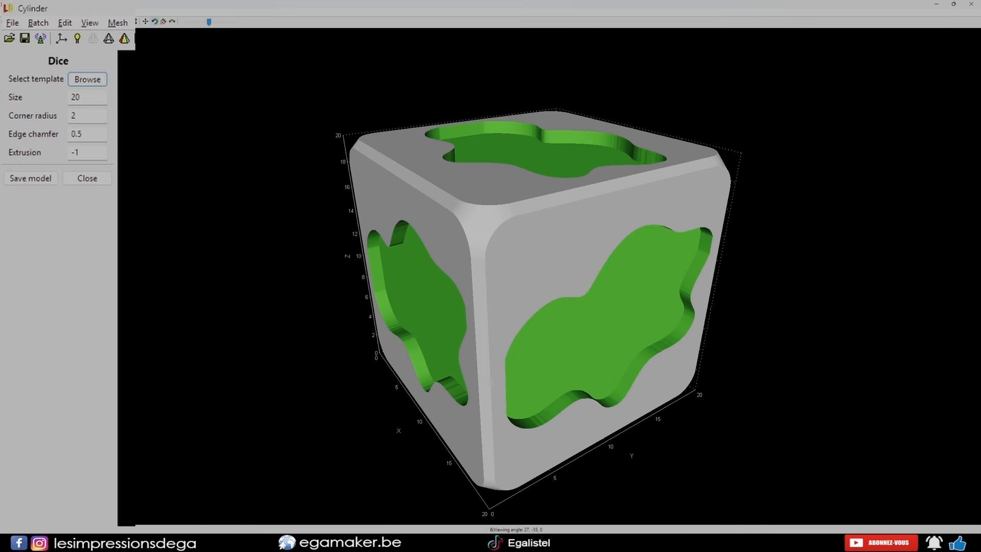
drag(492, 381, 654, 347)
Step: Create a hollow bottle model using the black organic liquid-shape image from the Bottle folder as its horizontal section
click(13, 23)
mouse_move(39, 164)
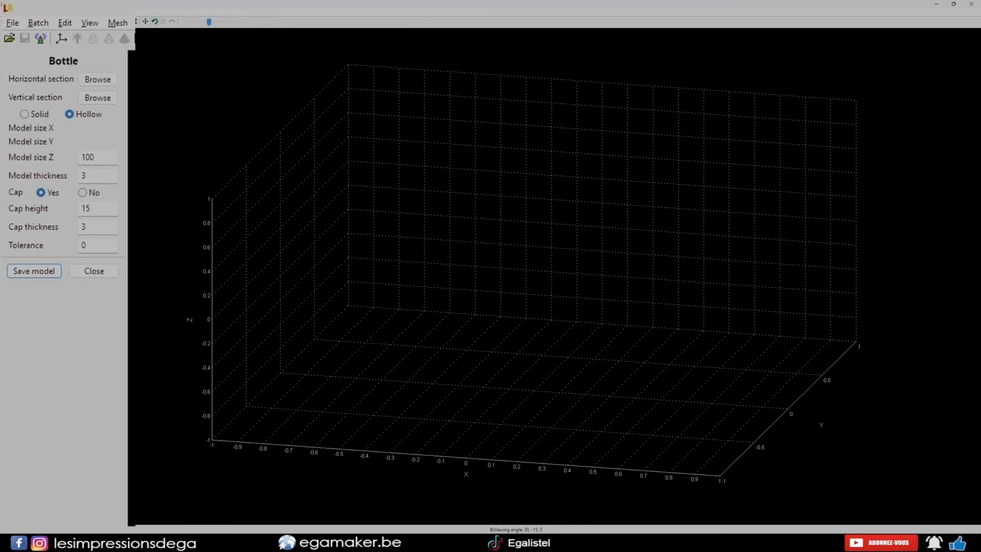
drag(490, 286, 479, 269)
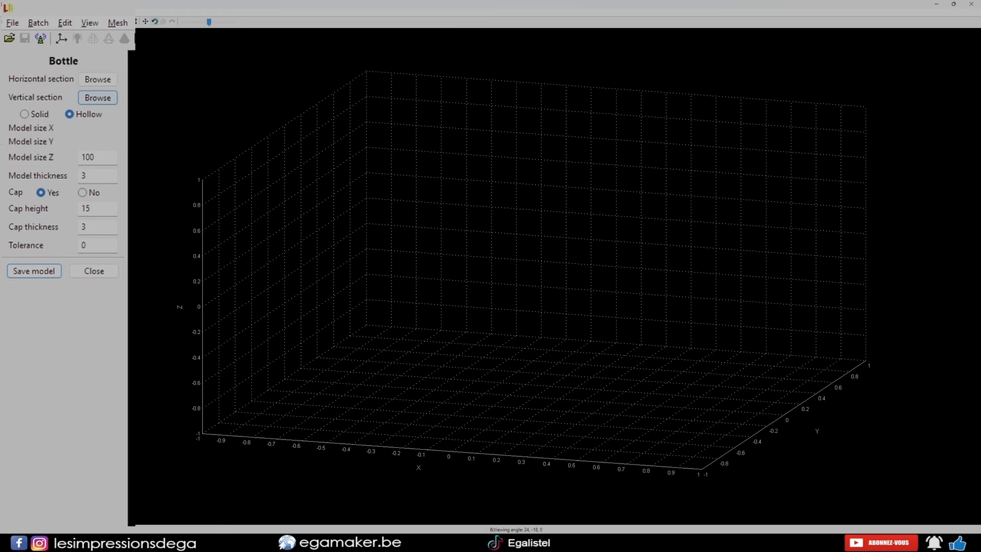
click(98, 79)
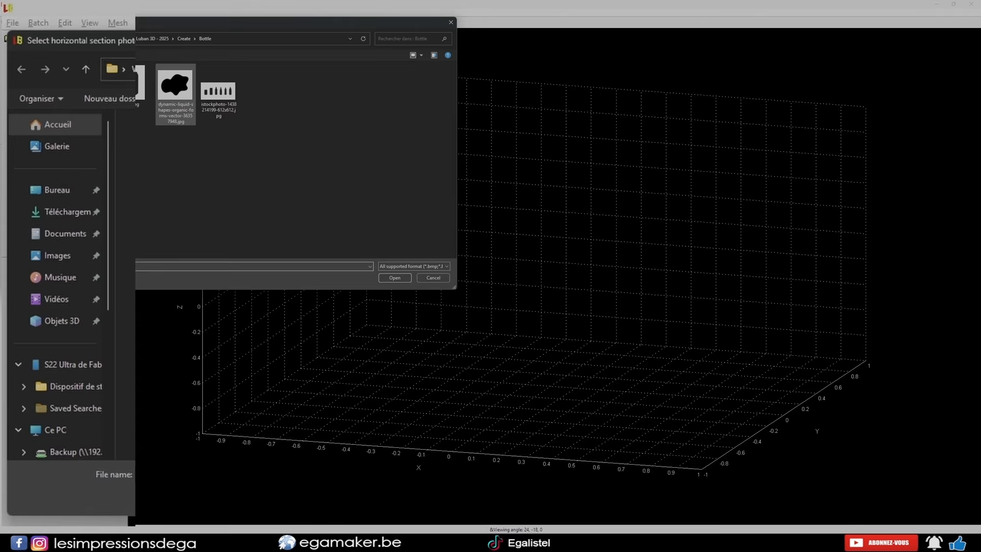
double_click(175, 87)
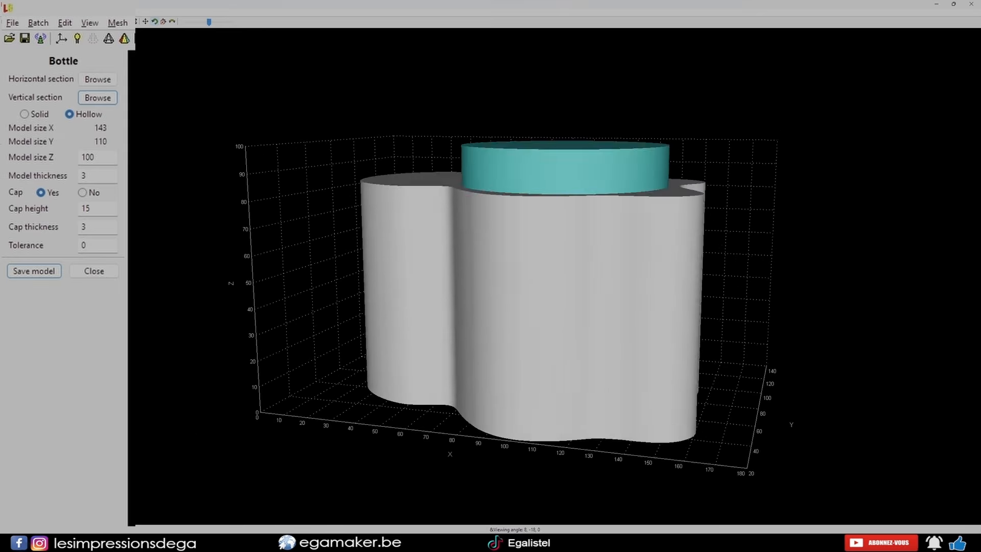
drag(541, 317, 592, 355)
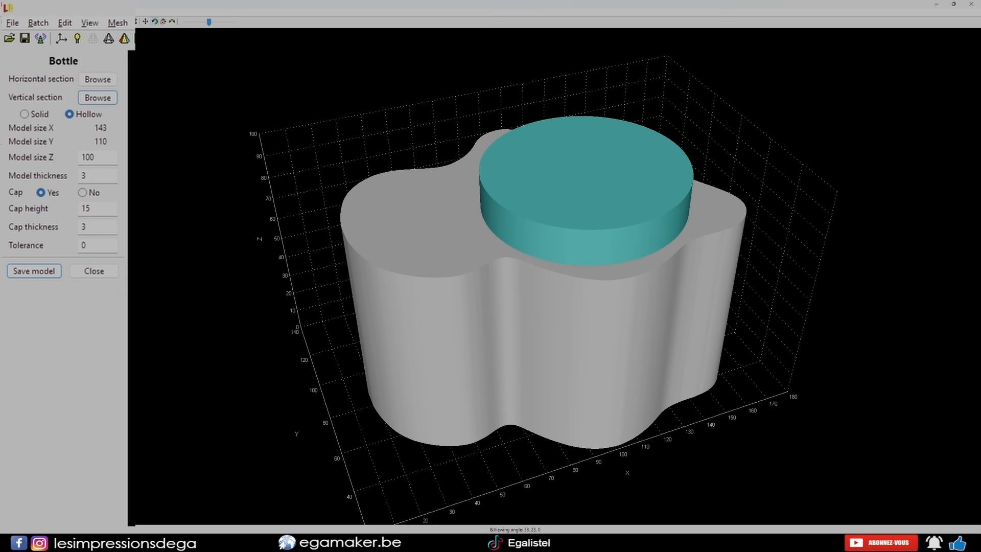
Step: Remove the bottle's cap and compare its solid version with the hollow one
click(83, 193)
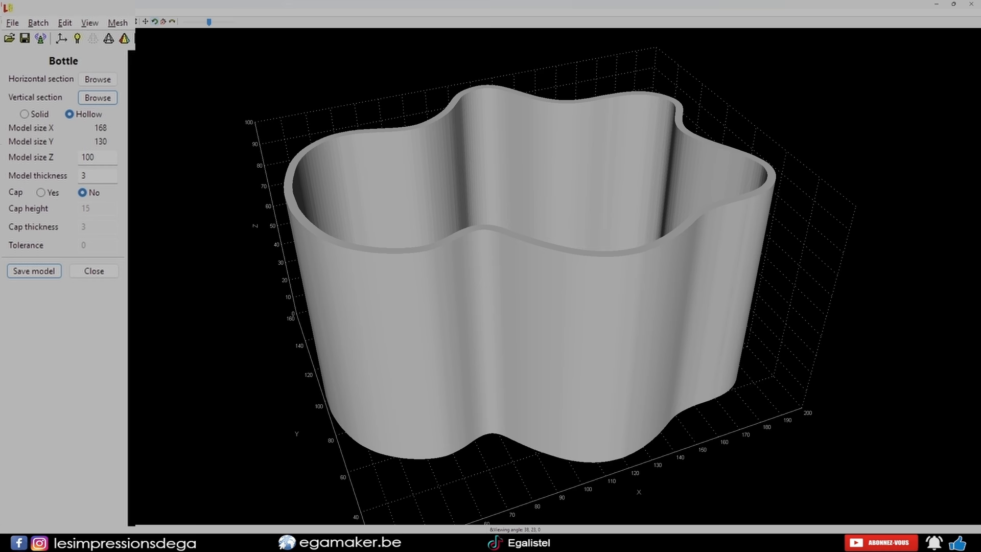
drag(485, 229, 822, 290)
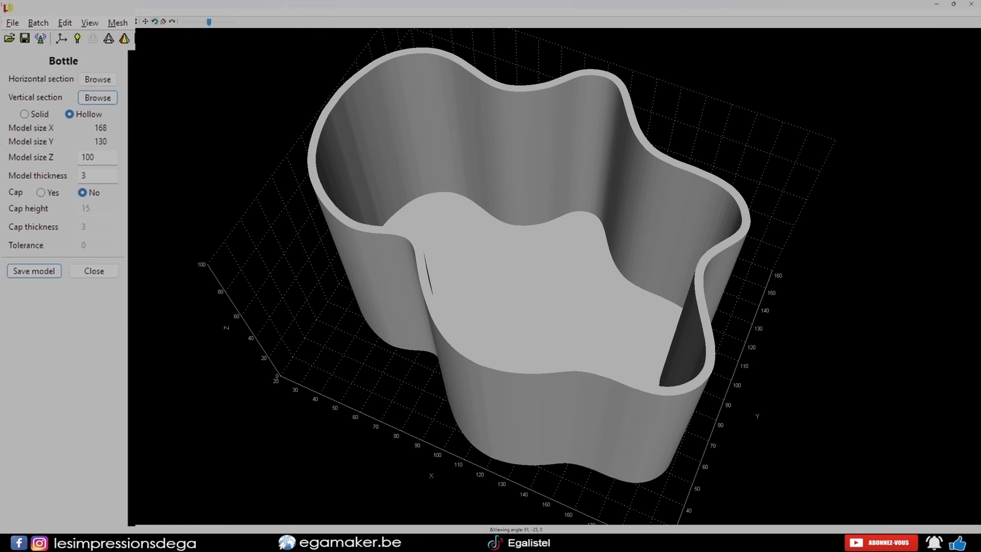
click(25, 114)
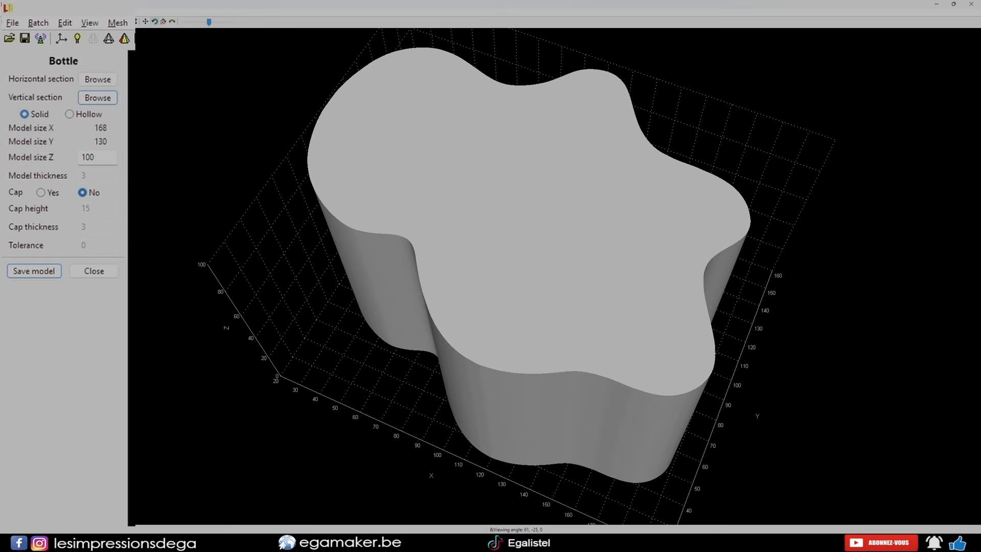
mouse_move(511, 306)
mouse_down()
mouse_move(533, 237)
mouse_move(534, 301)
mouse_move(509, 309)
mouse_move(509, 299)
mouse_up()
click(69, 114)
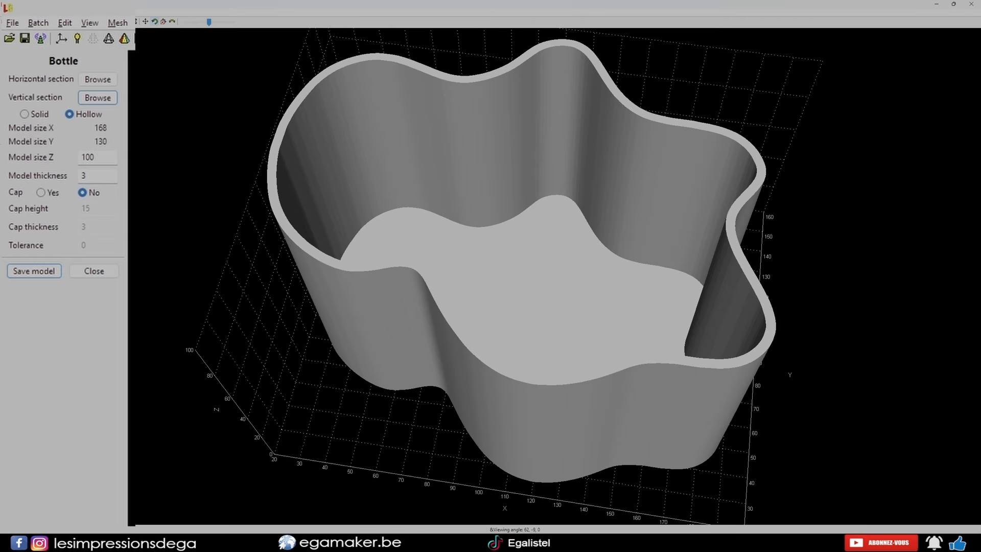
Step: Try a model size Z of 300 on the hollow bottle and set it back to 100
double_click(88, 158)
drag(531, 317, 577, 204)
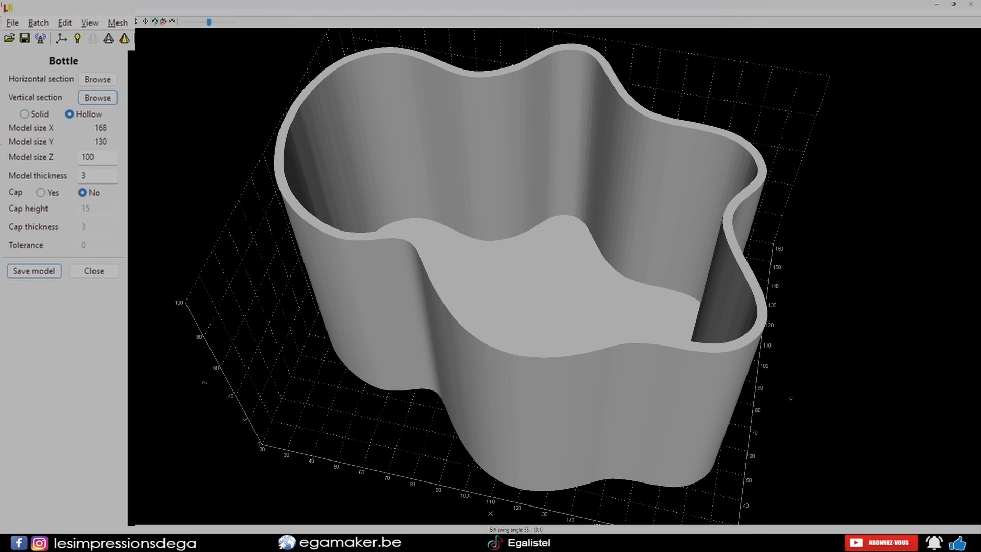
drag(491, 306, 518, 206)
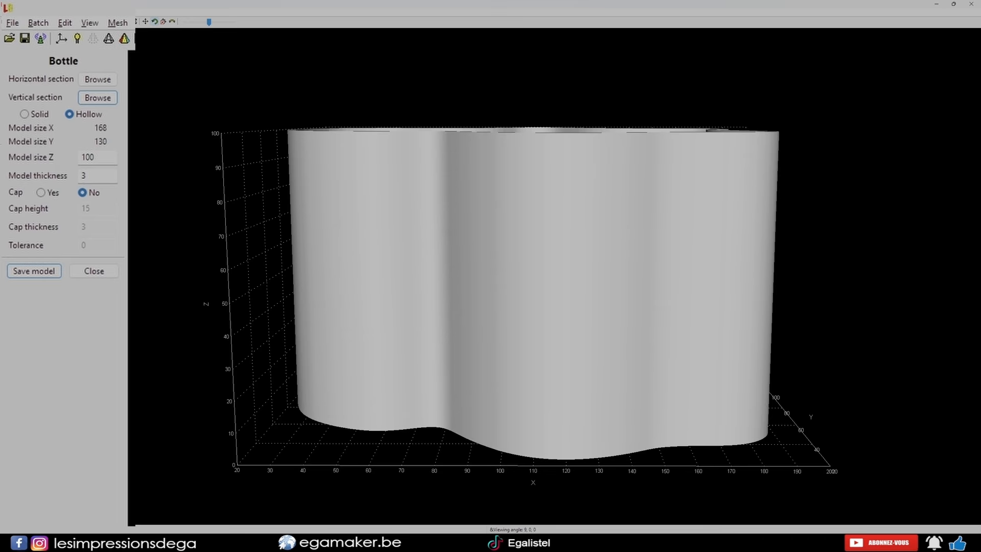
double_click(92, 158)
text(300)
key(Return)
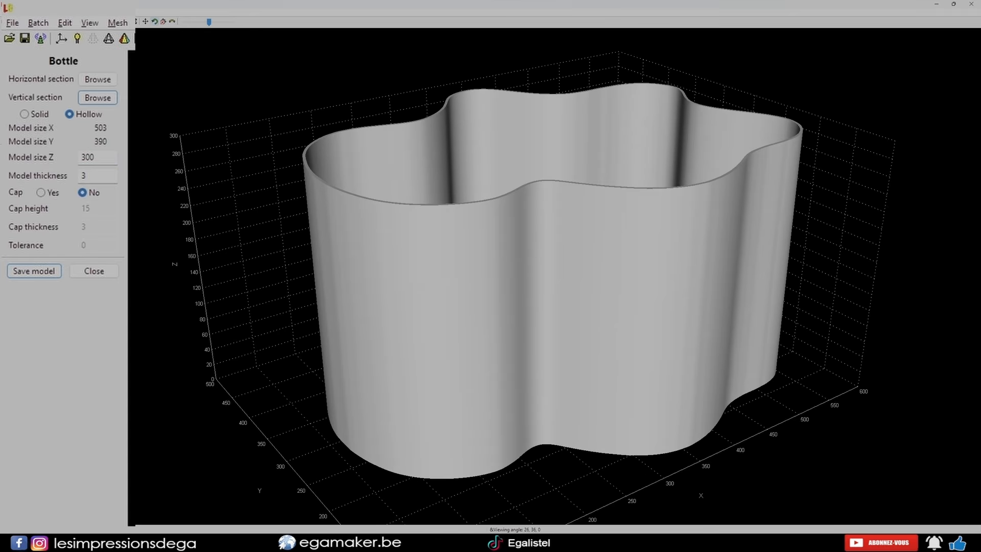
middle_drag(556, 276, 558, 259)
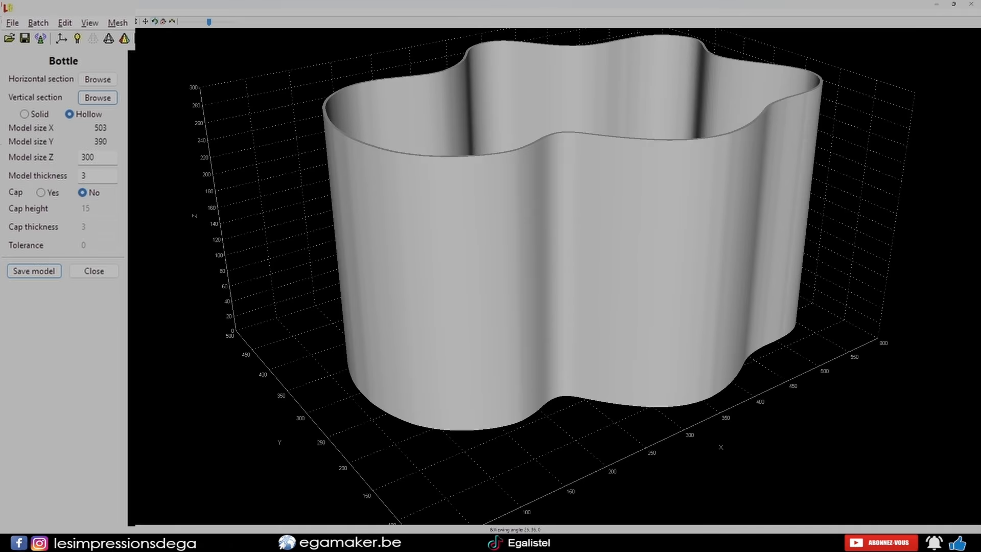
scroll(556, 276, down, 2)
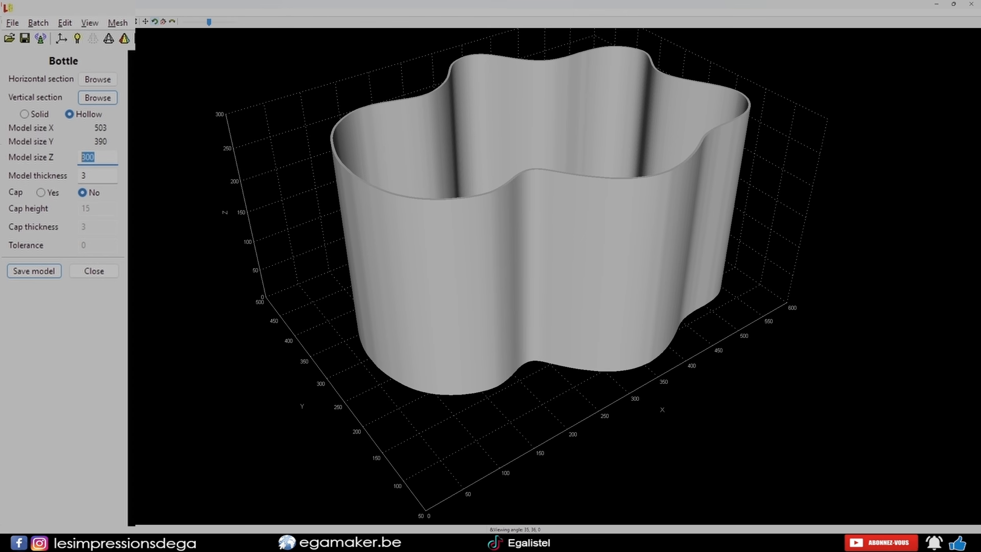
text(100)
key(Return)
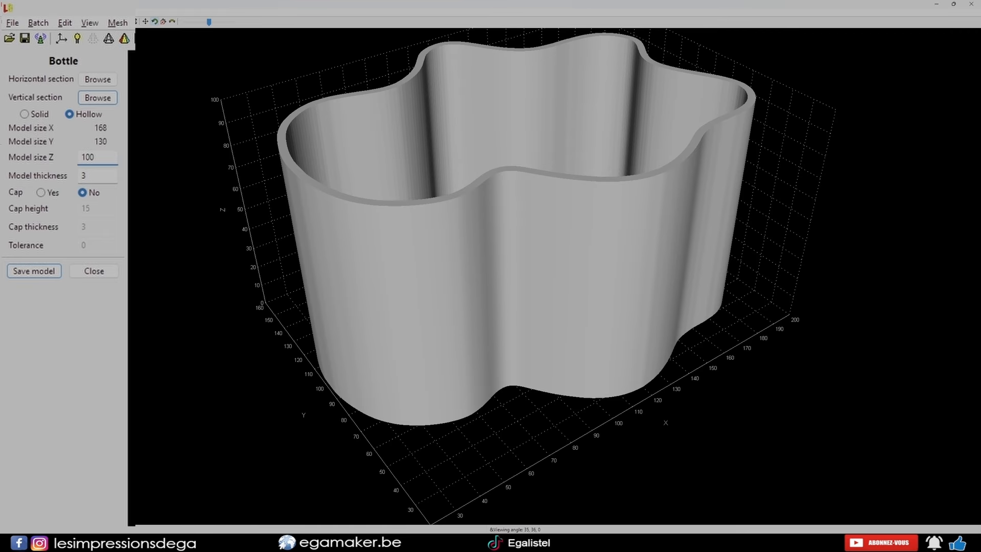
Step: Add the cap to the bottle again and try a cap height of 30
drag(475, 296, 669, 304)
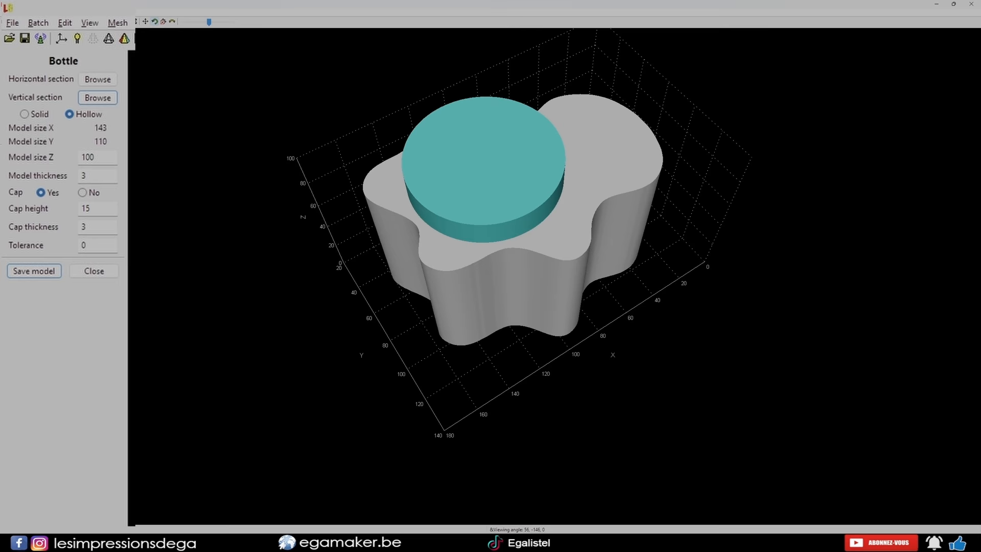
drag(485, 286, 505, 245)
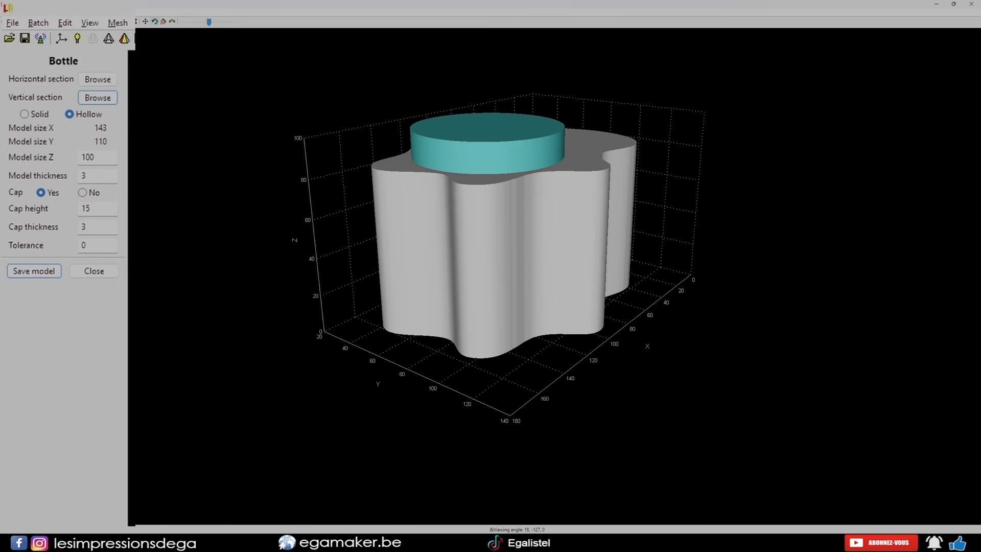
double_click(86, 208)
text(30)
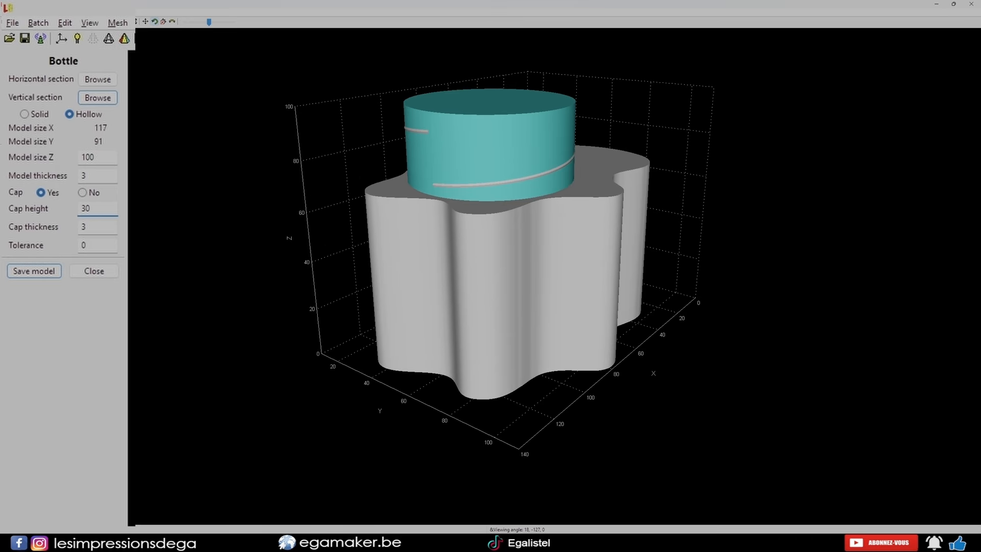
drag(491, 276, 511, 290)
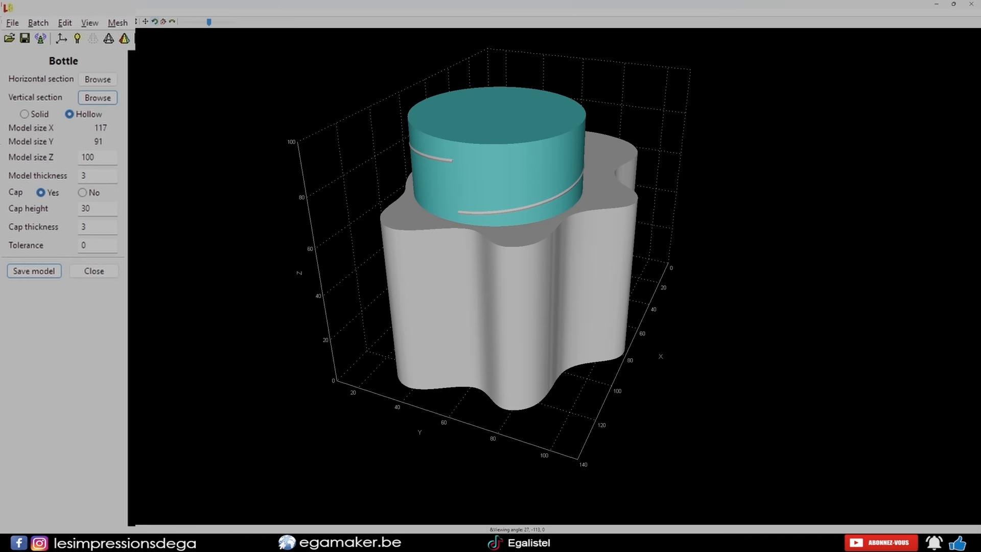
Step: Return the cap height to 15 and enter -0.2 for the cap tolerance
drag(510, 289, 371, 303)
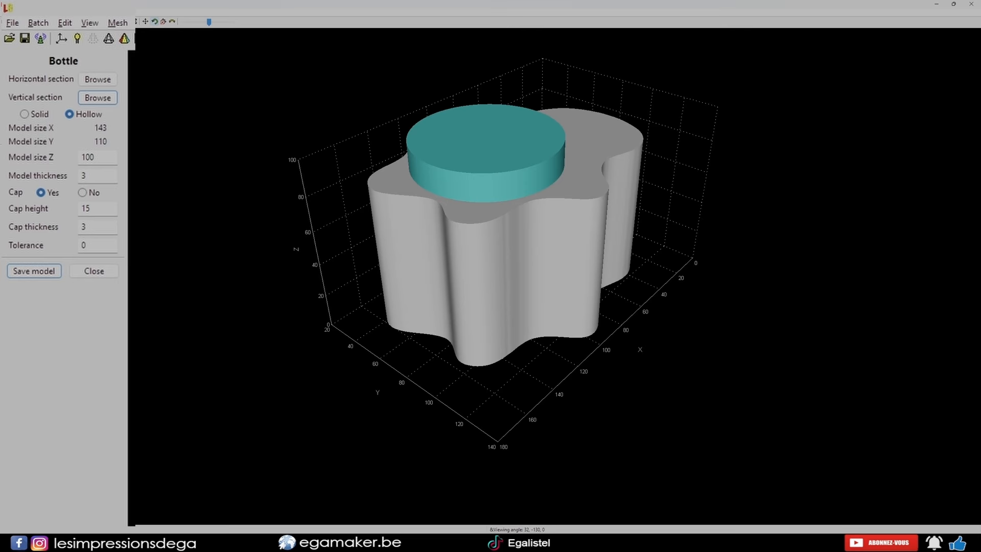
double_click(84, 245)
text(-0.2)
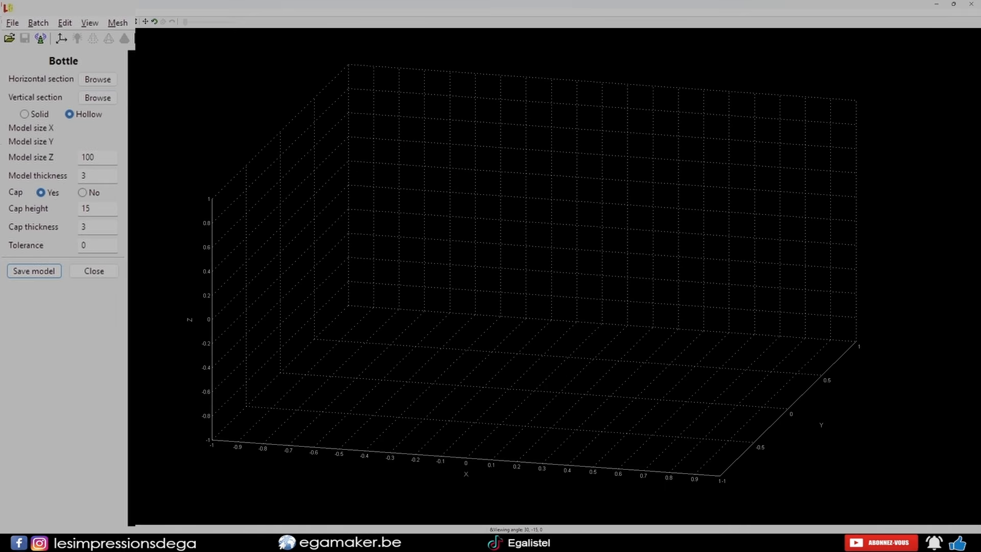
Step: Start a new hollow bottle from a bottle profile loaded as the vertical section, without a cap, and set the model thickness to 1
click(97, 97)
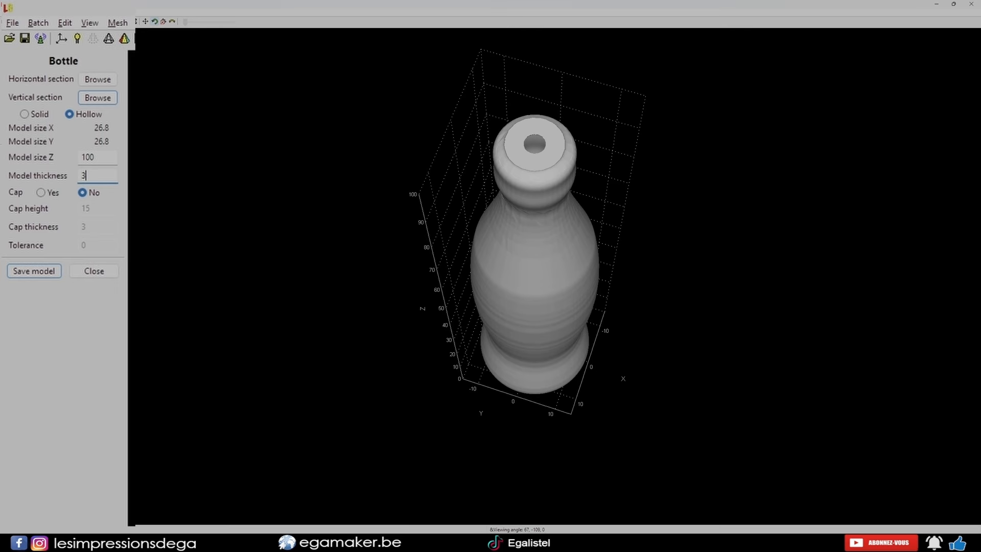
double_click(85, 175)
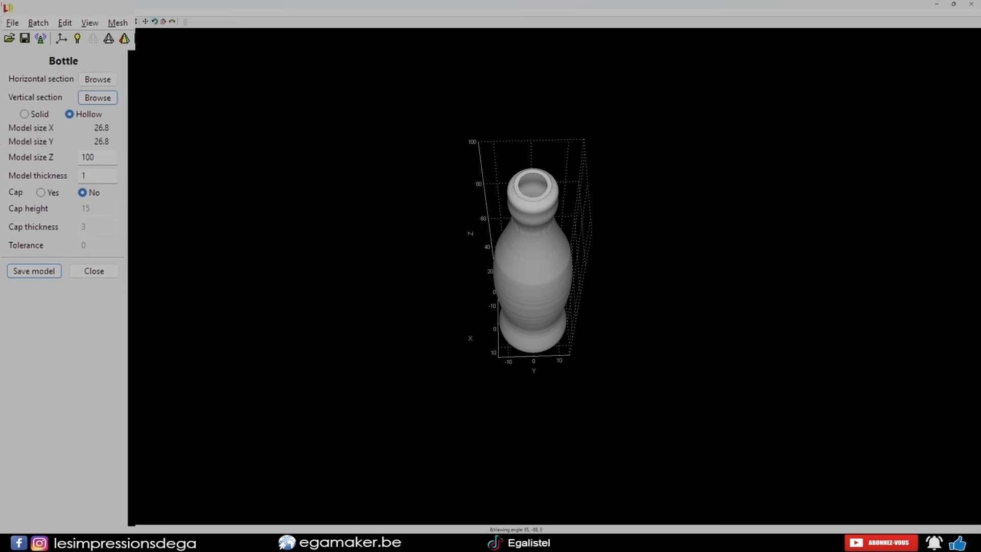
scroll(534, 255, up, 3)
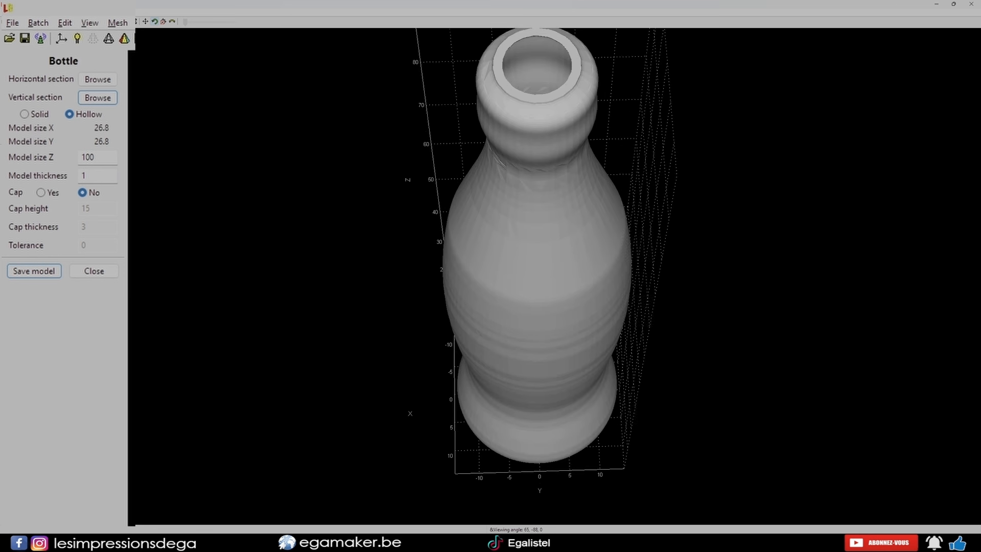
drag(534, 255, 546, 286)
scroll(547, 286, down, 4)
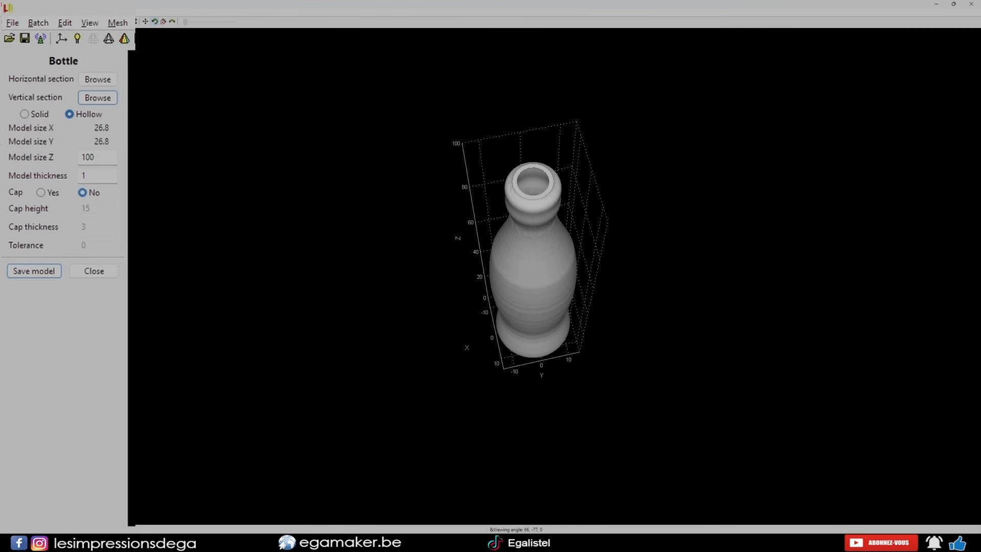
Step: Add a cap to the round bottle with a cap height of 3 and a cap thickness of 1
click(40, 192)
drag(510, 286, 577, 250)
click(91, 208)
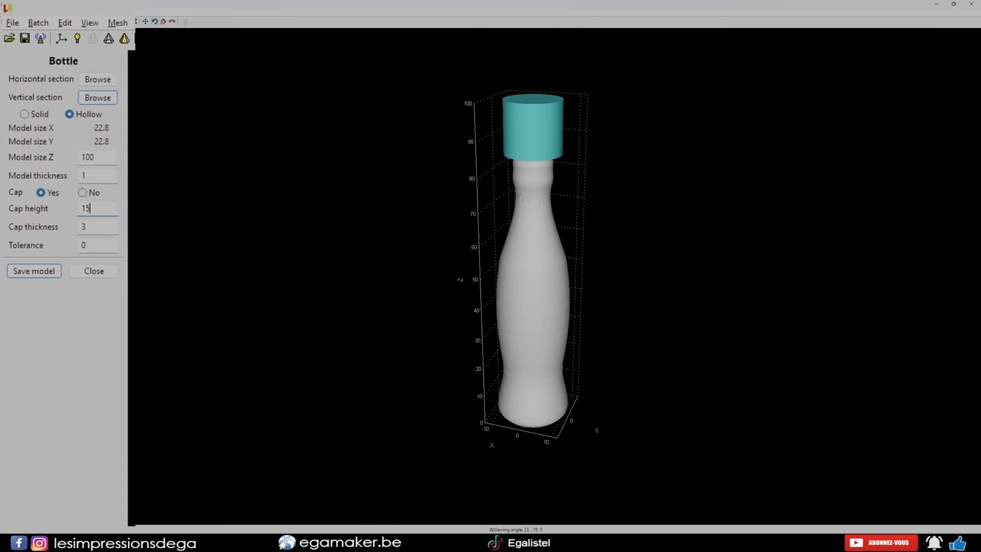
double_click(87, 209)
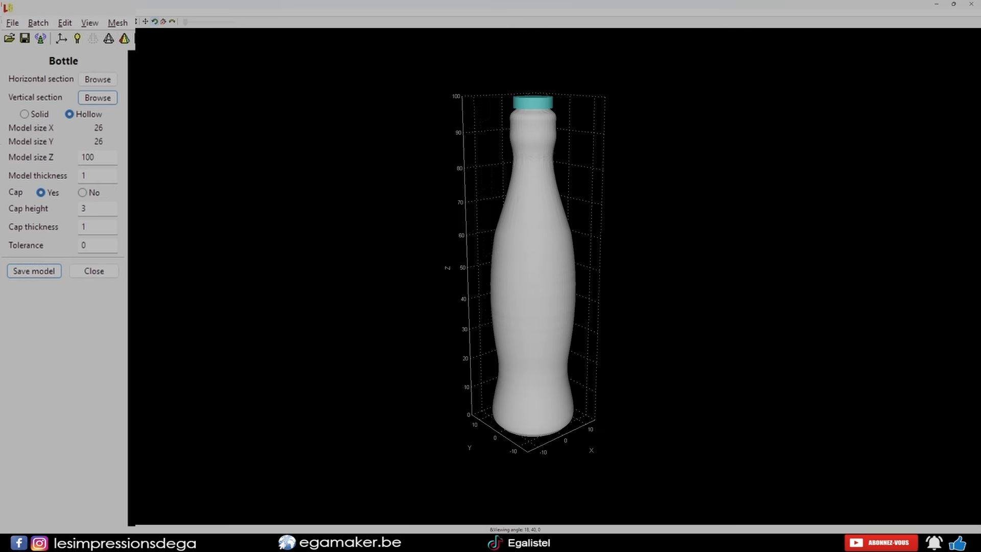
drag(531, 265, 546, 307)
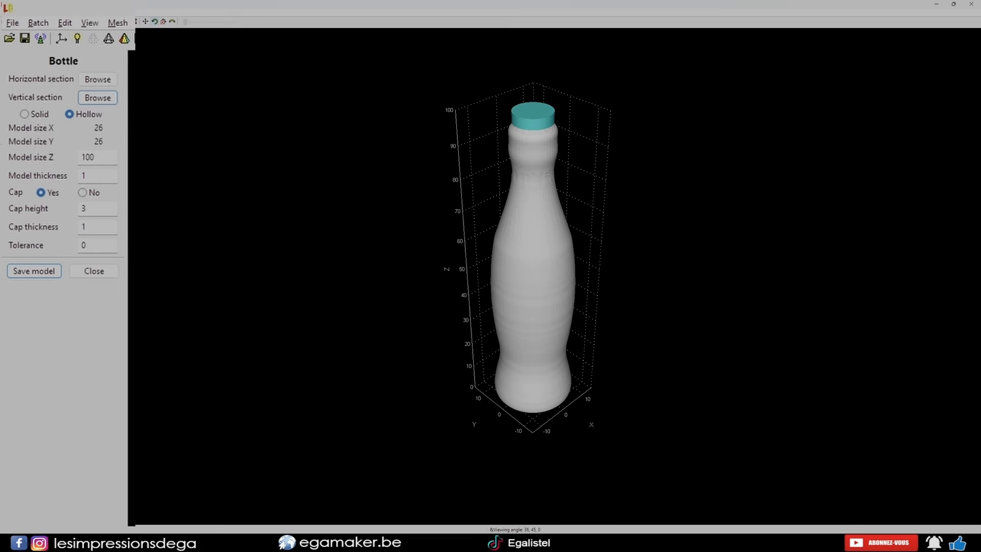
Step: Set the round bottle's cap tolerance to -0.2 and put the model size Z value in focus
double_click(87, 245)
text(-0.2)
click(95, 157)
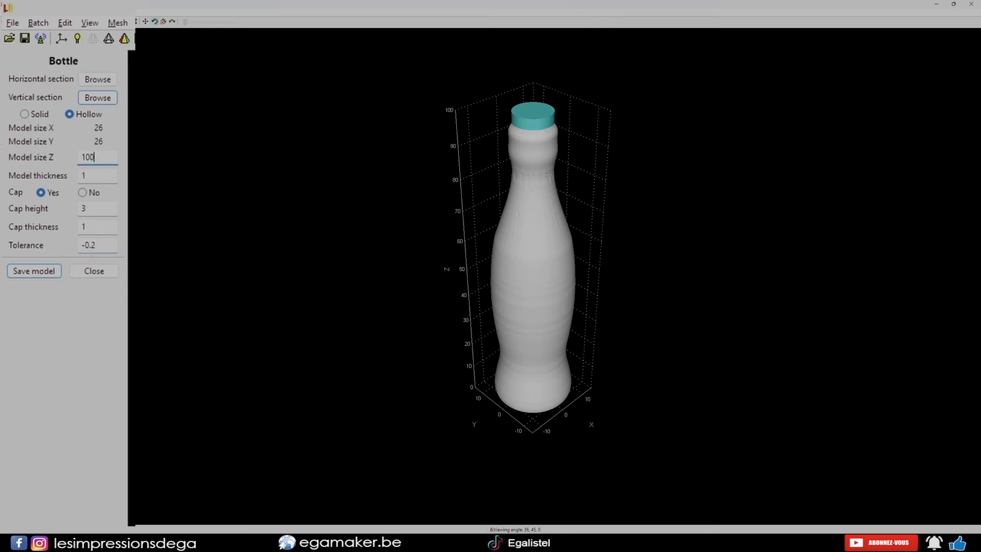
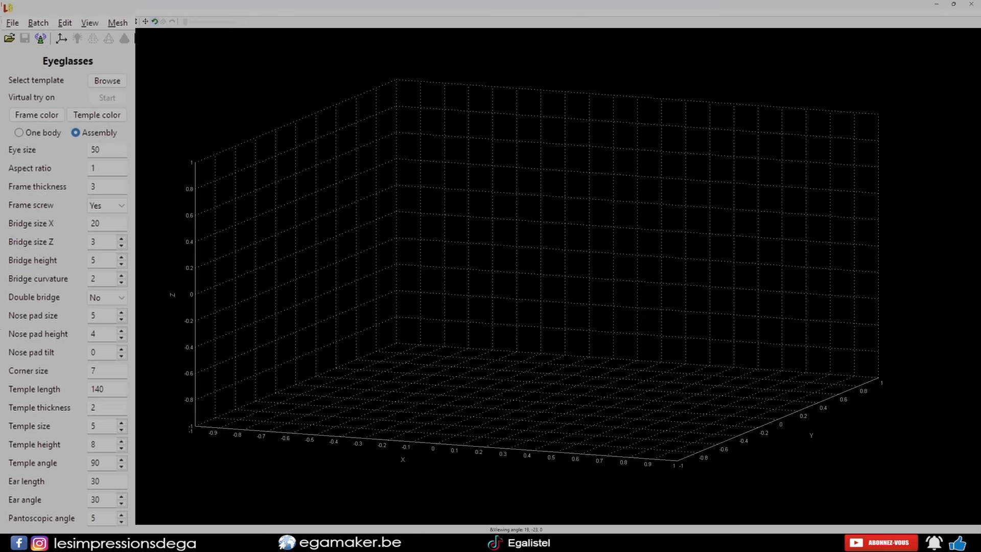
Step: Generate an eyeglasses assembly from the black lens-shape image in the Lunette folder and view the frame and temples from above
drag(537, 281, 537, 276)
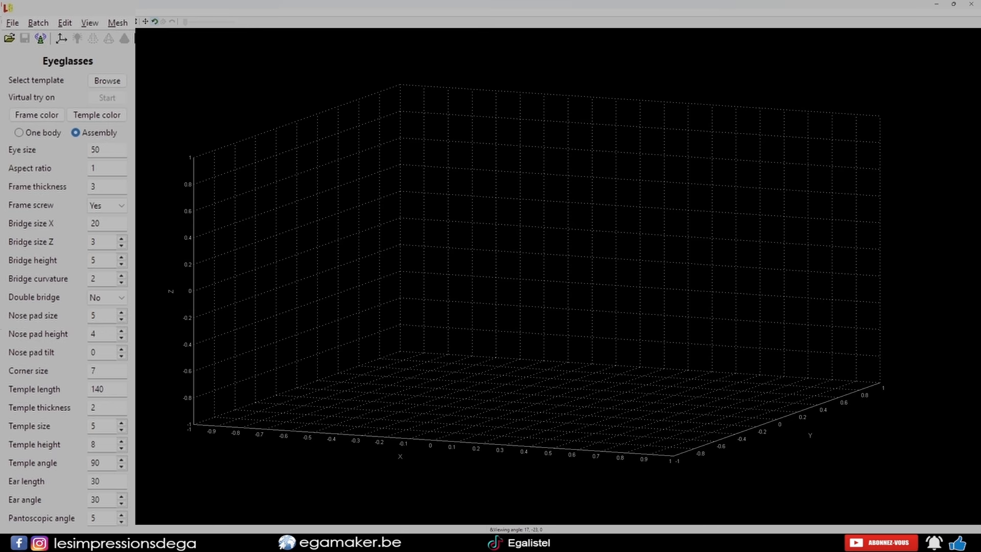
mouse_move(490, 276)
mouse_down()
mouse_move(472, 283)
mouse_move(475, 276)
mouse_up()
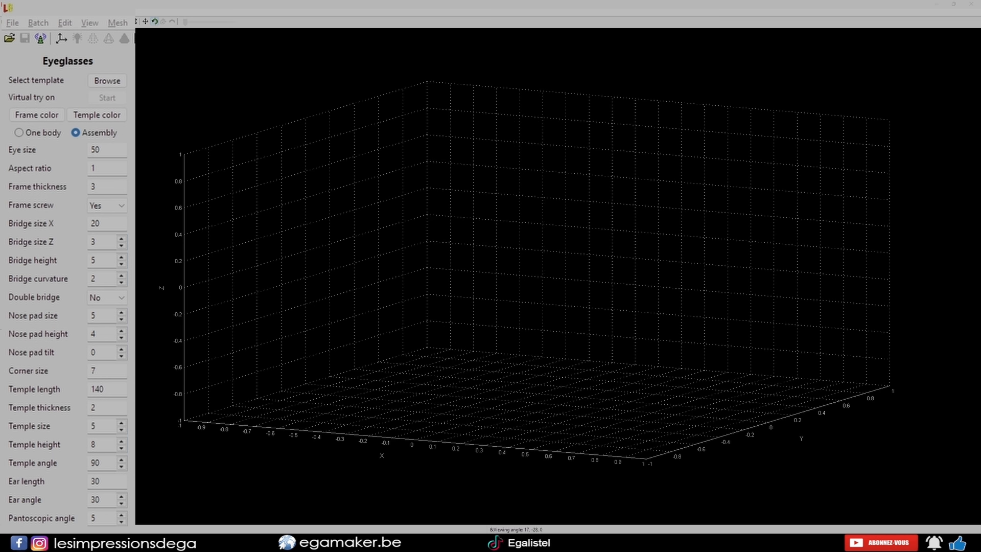
click(107, 80)
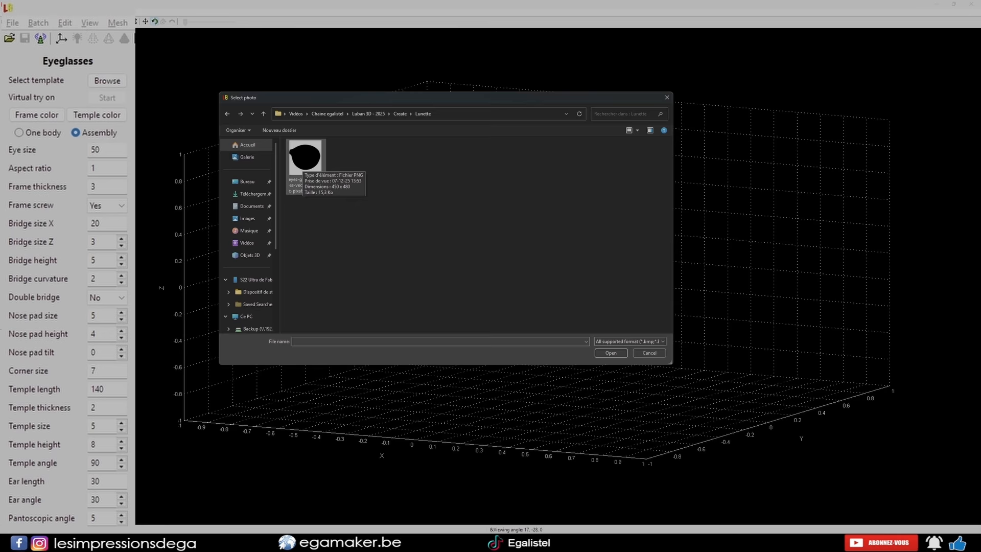
double_click(305, 158)
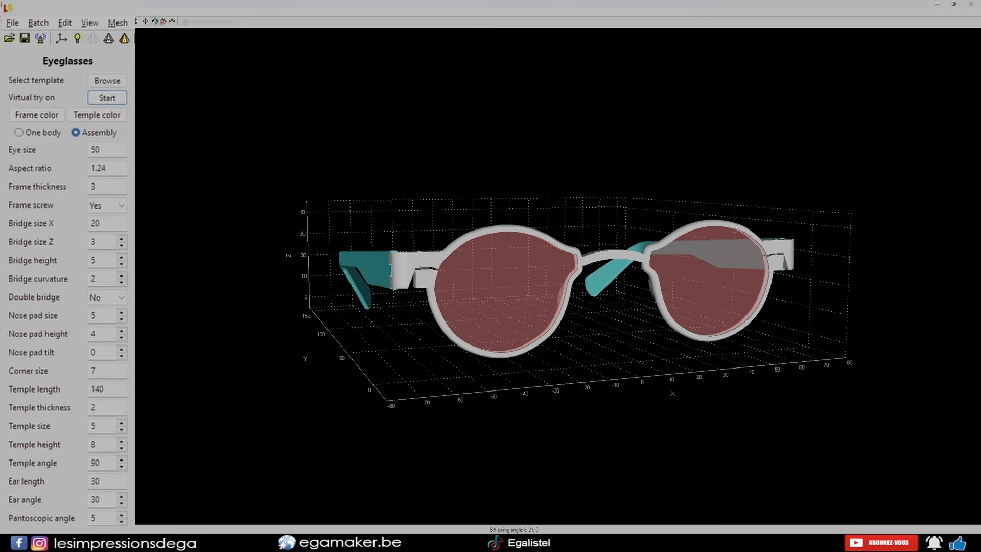
drag(541, 286, 590, 375)
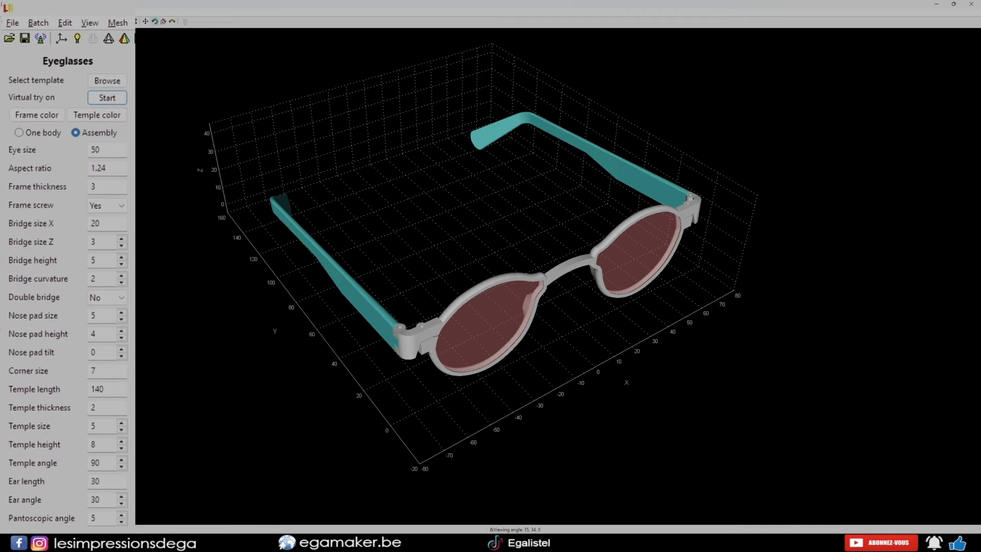
Step: Inspect the hinge between frame and temple up close and enable the double bridge on the eyeglasses frame
drag(591, 375, 589, 412)
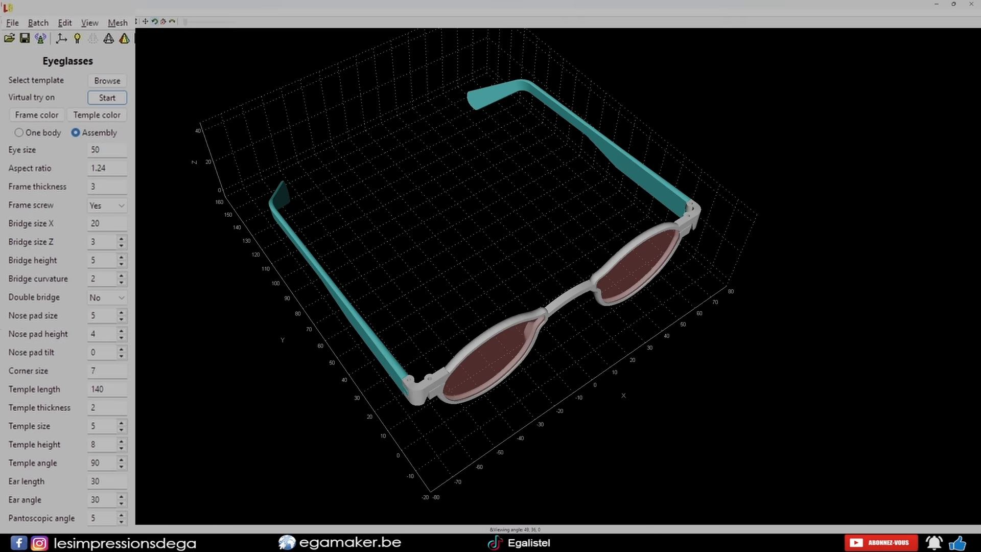
scroll(589, 413, up, 6)
right_drag(588, 412, 553, 217)
scroll(554, 217, up, 2)
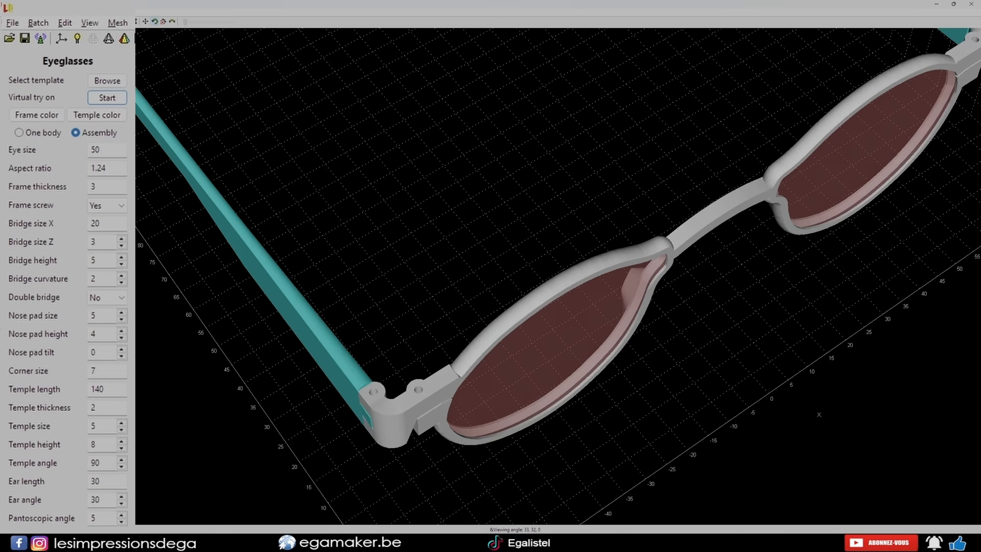
drag(554, 217, 581, 168)
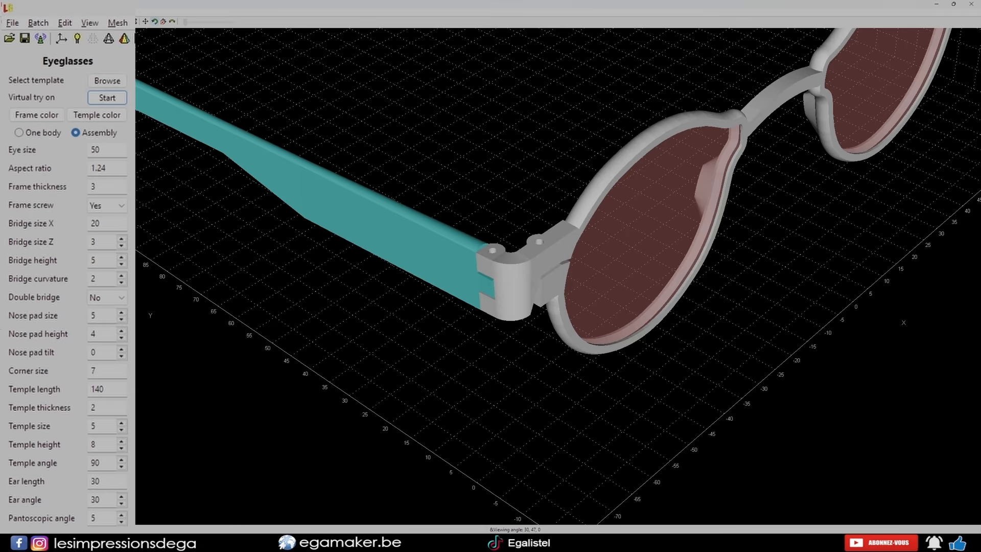
scroll(557, 276, down, 5)
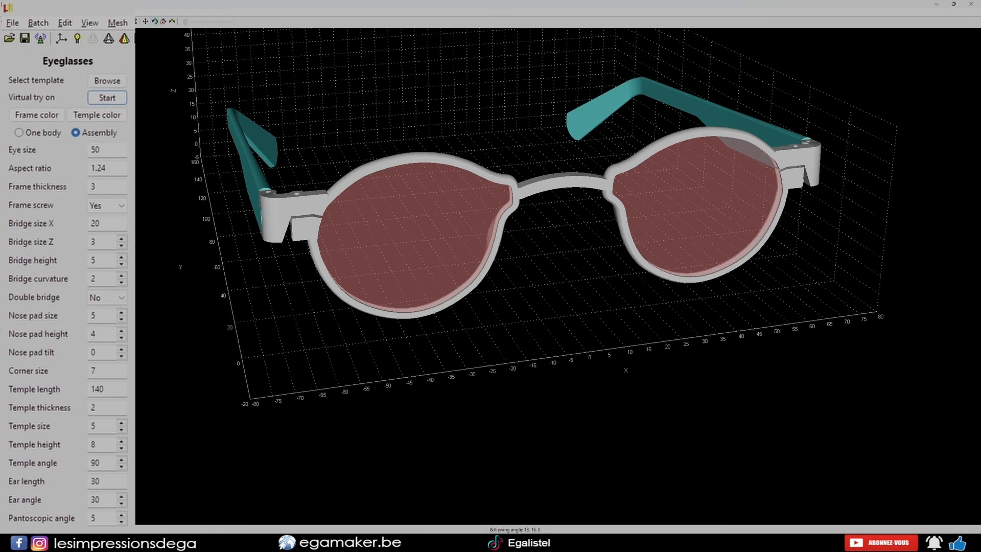
click(106, 297)
click(106, 312)
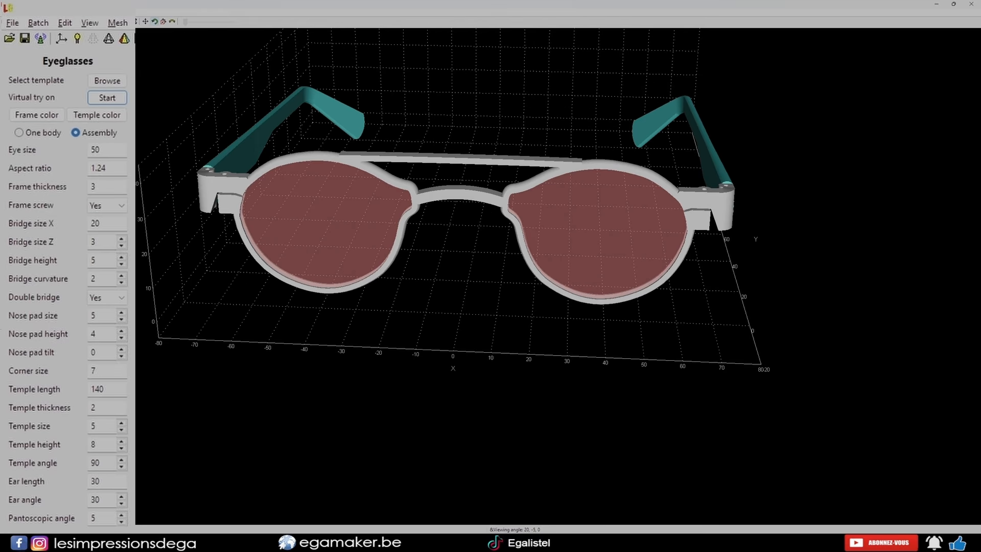
Step: Turn off the frame screw option for the eyeglasses after viewing the frame from the front and side
drag(459, 229, 504, 234)
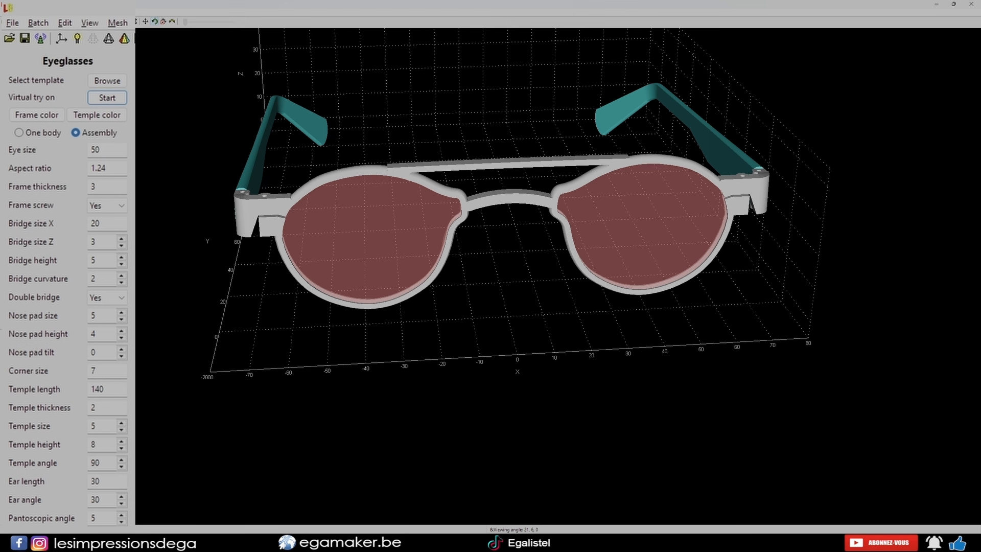
drag(504, 234, 633, 222)
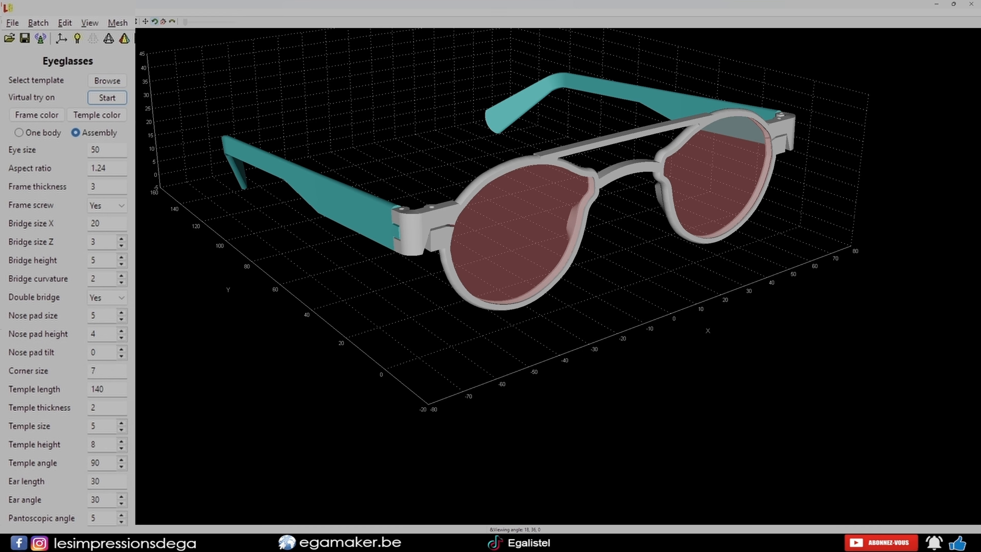
click(106, 205)
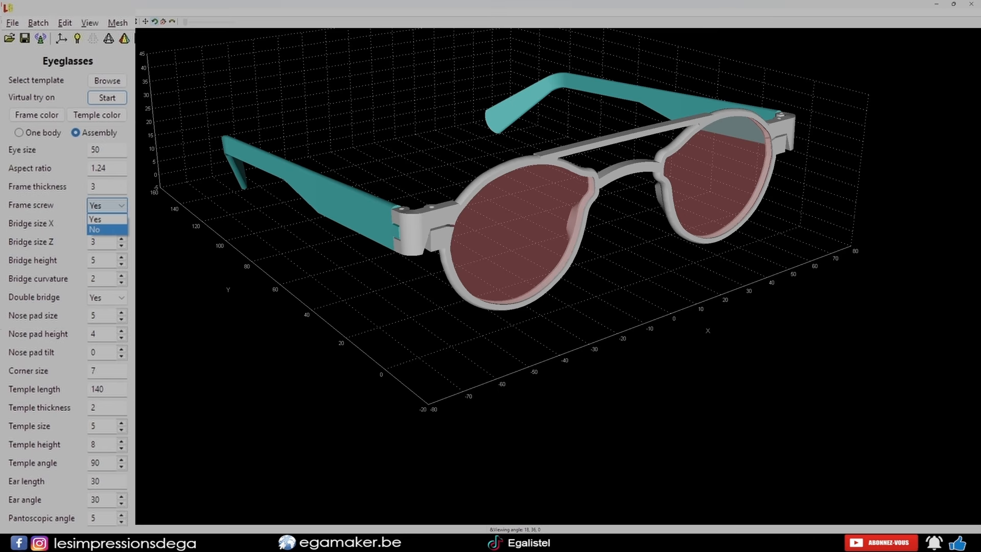
click(95, 229)
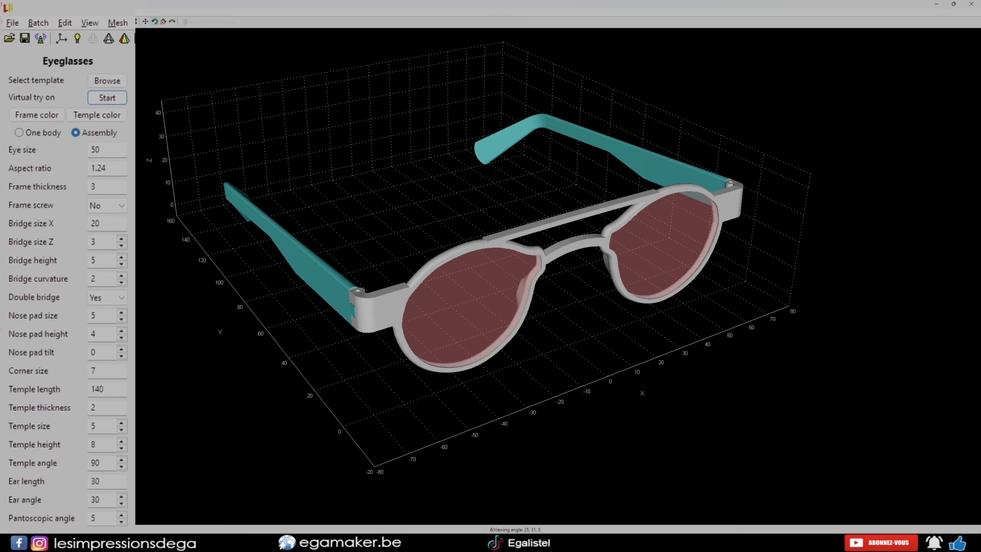
Step: Try a temple length of 300 on the eyeglasses and set it back to 140
drag(105, 389, 89, 389)
text(300)
key(Return)
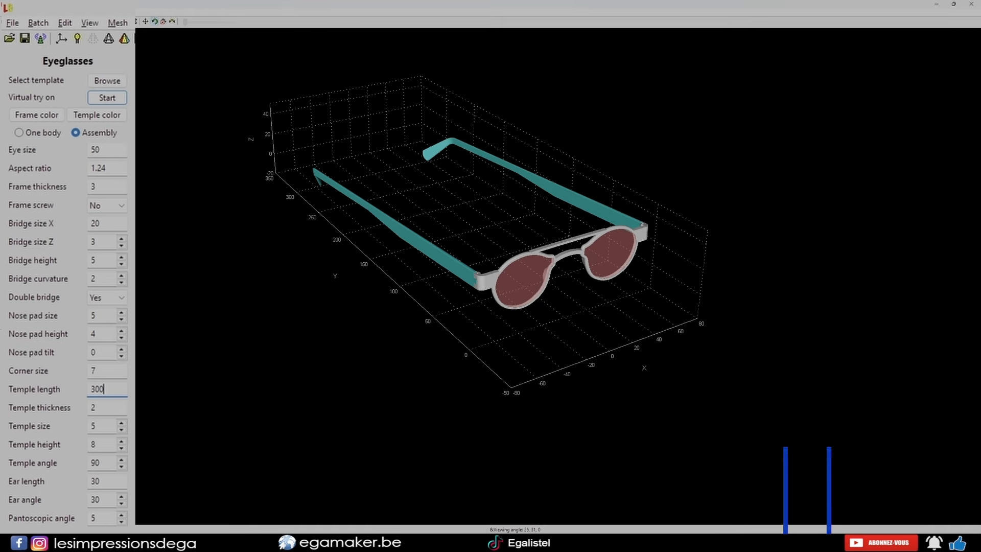
double_click(97, 389)
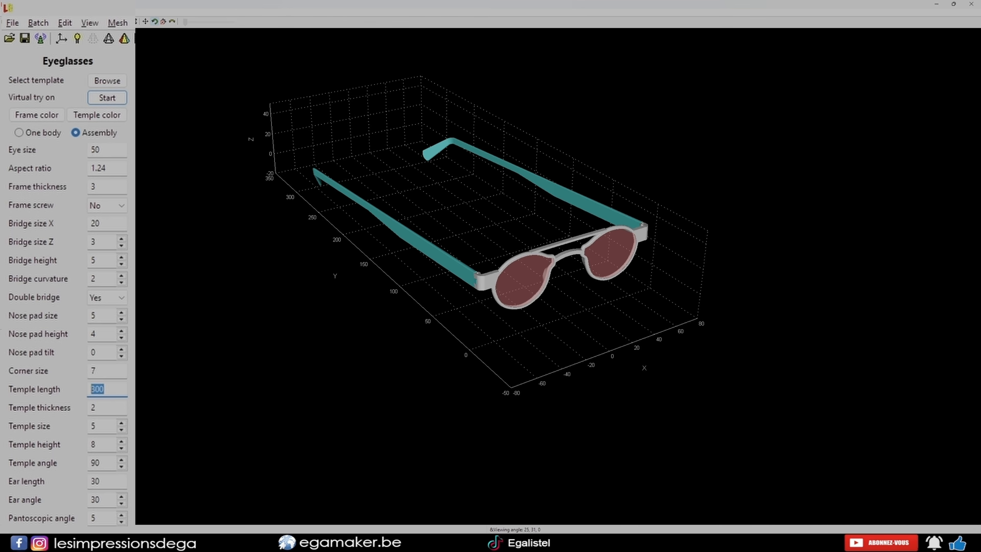
text(10)
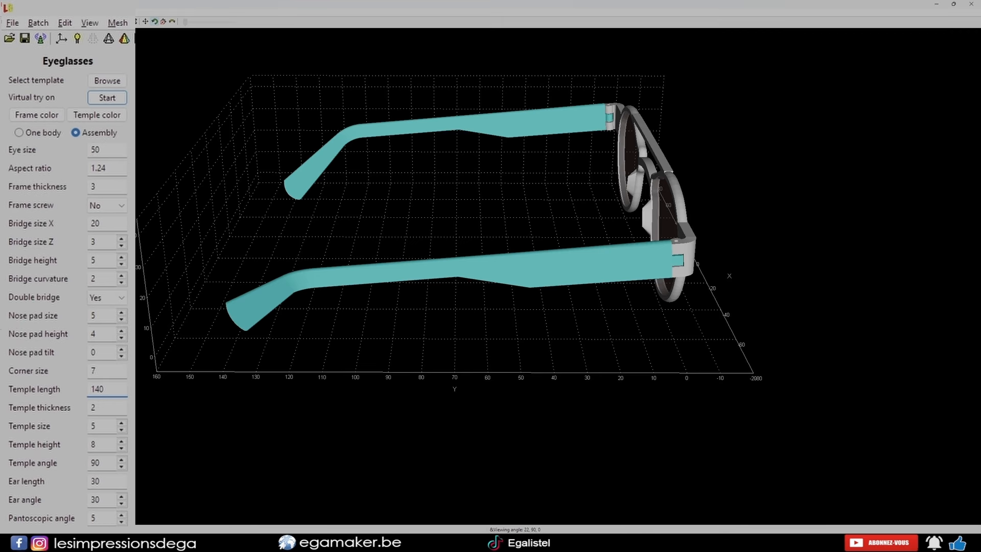
Step: Load the tall rounded-rectangle lens shape as the eyeglasses template
drag(562, 256, 349, 232)
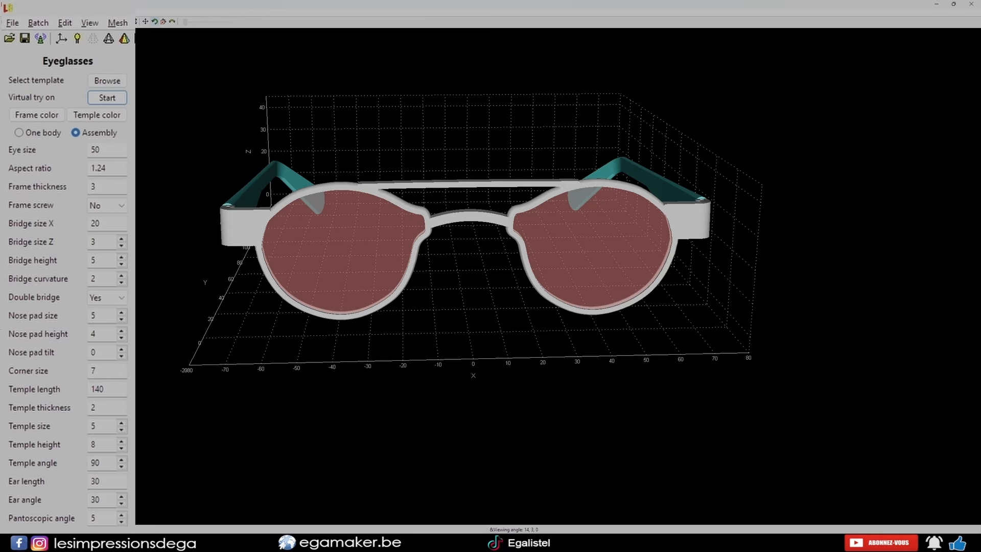
drag(470, 275, 536, 306)
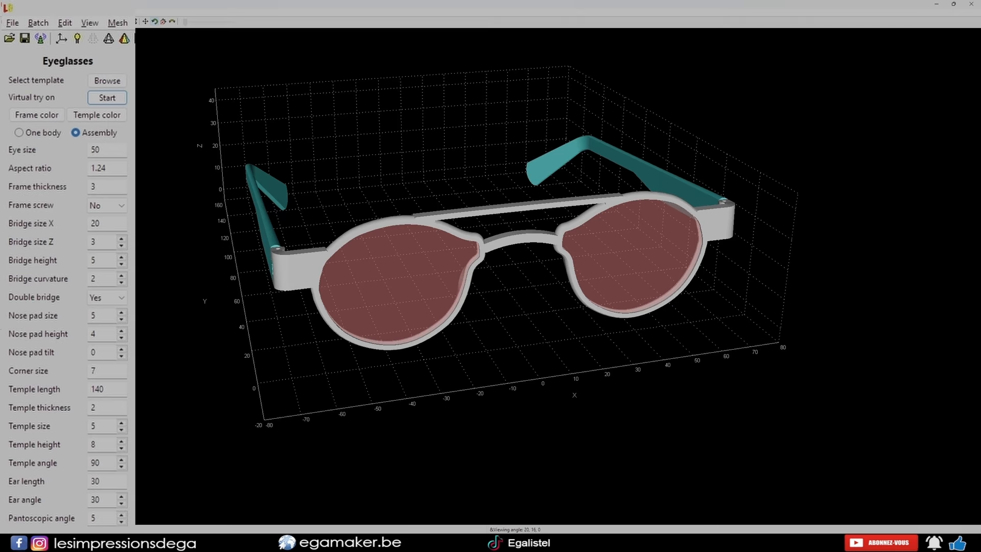
click(107, 80)
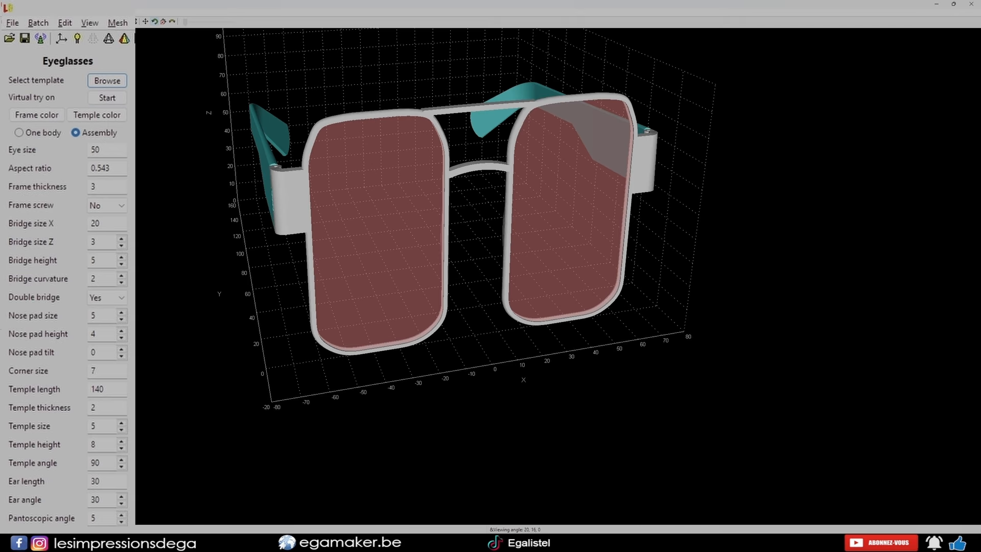
Step: Use the bottle profile as the eyeglasses lens template and turn off the double bridge
drag(475, 275, 489, 267)
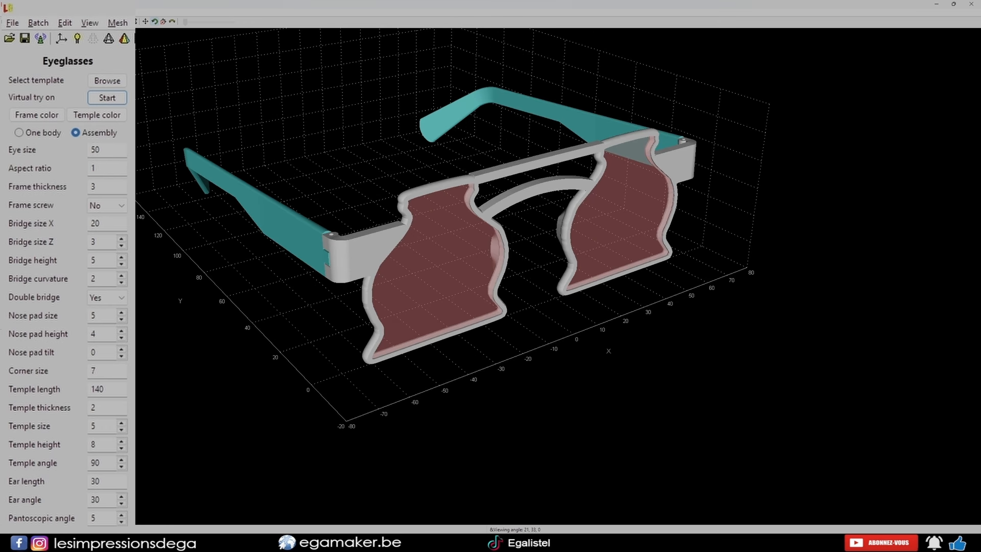
drag(490, 306, 414, 289)
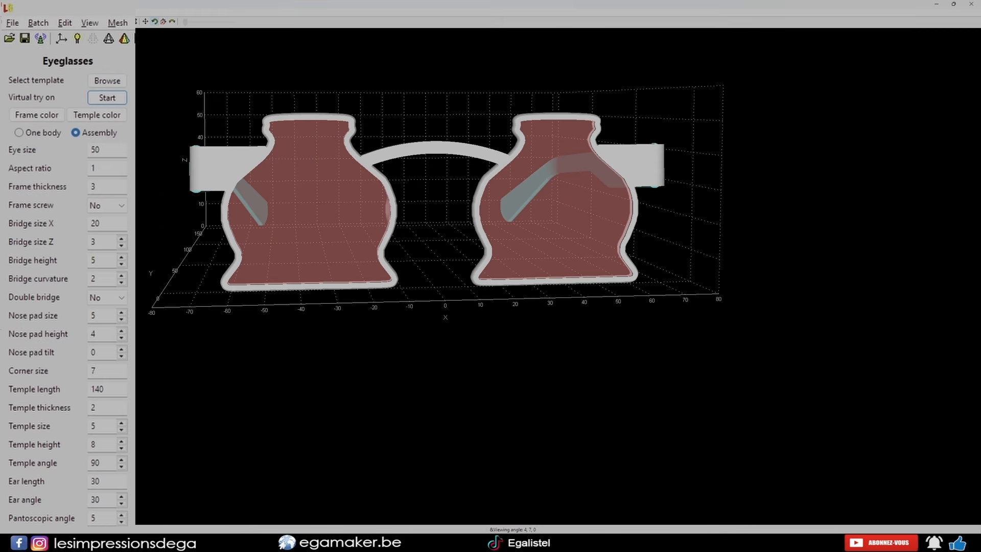
drag(439, 230, 468, 248)
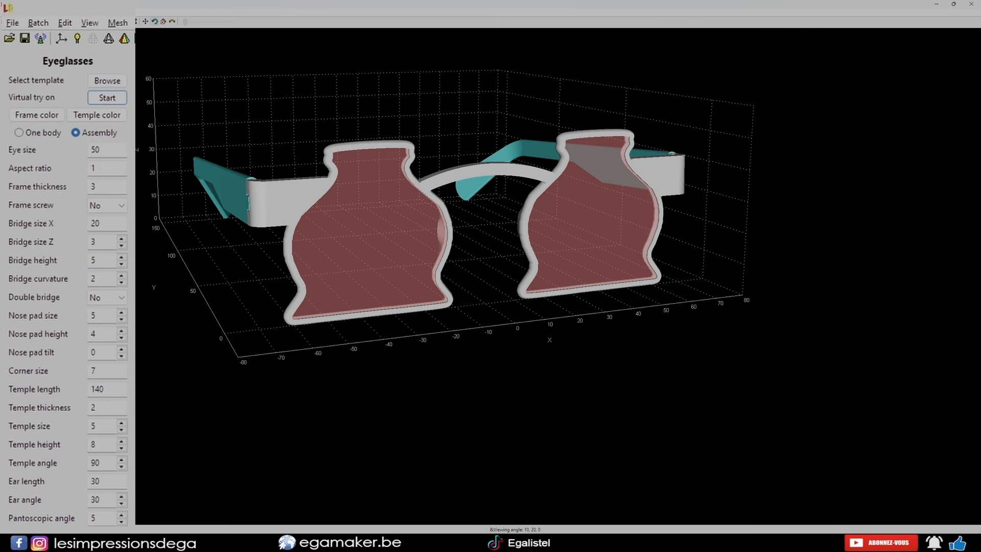
key(Right)
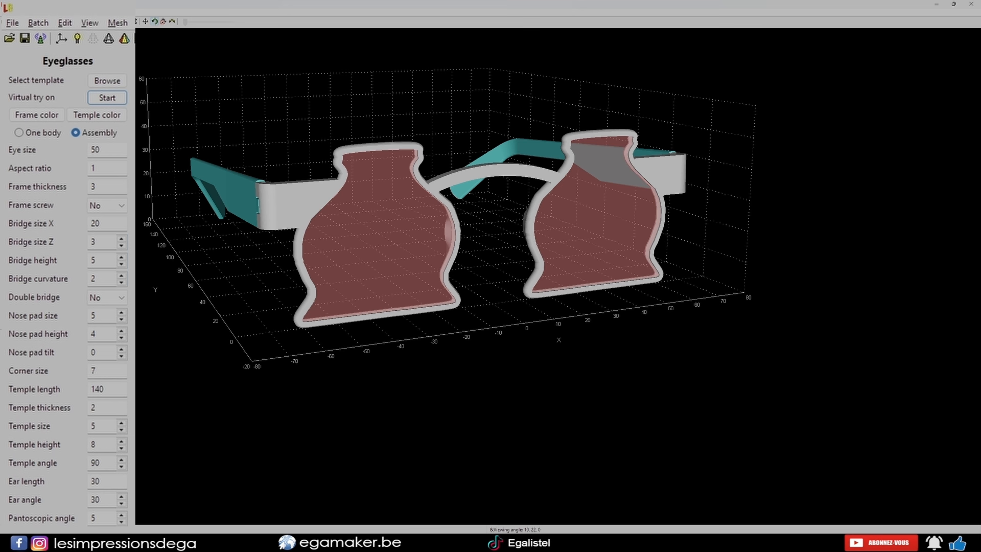
key(Left)
key(Up)
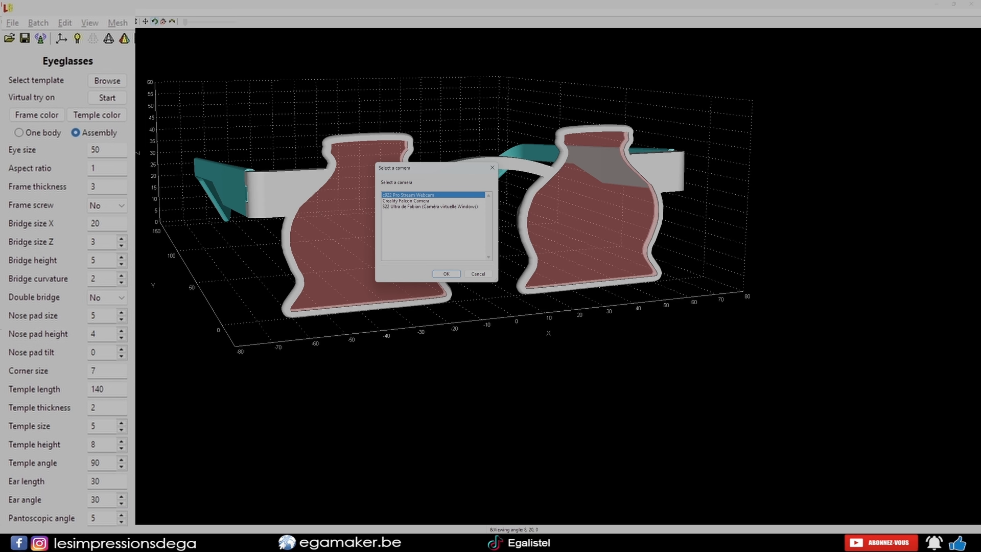
Step: Choose the c922 Pro Stream Webcam for the virtual try-on and open the pupillary distance for editing
click(430, 207)
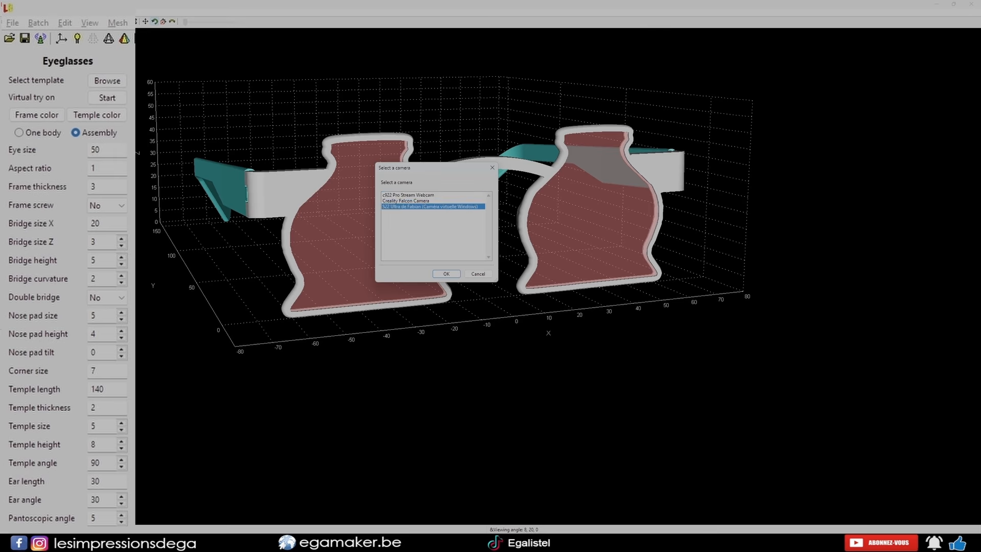
click(430, 195)
key(Return)
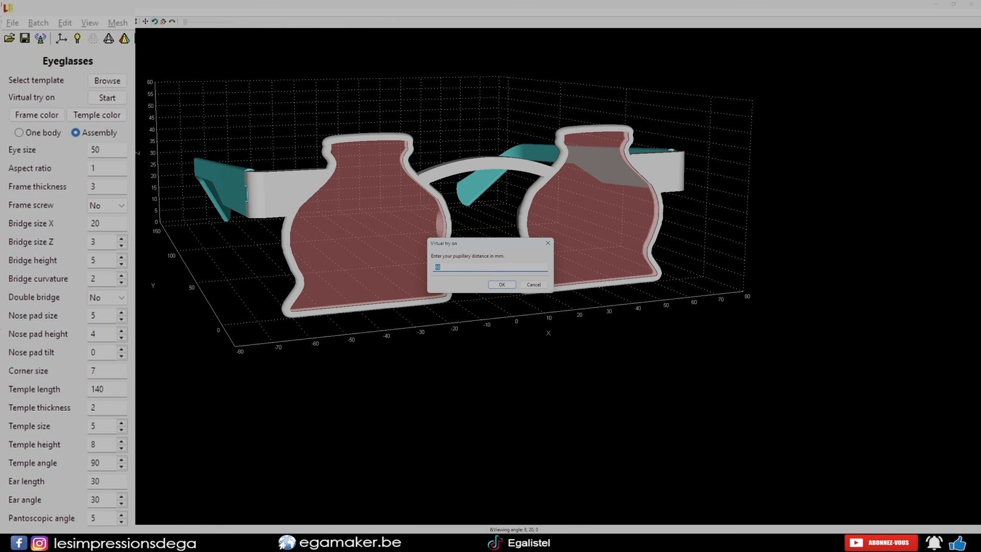
click(440, 267)
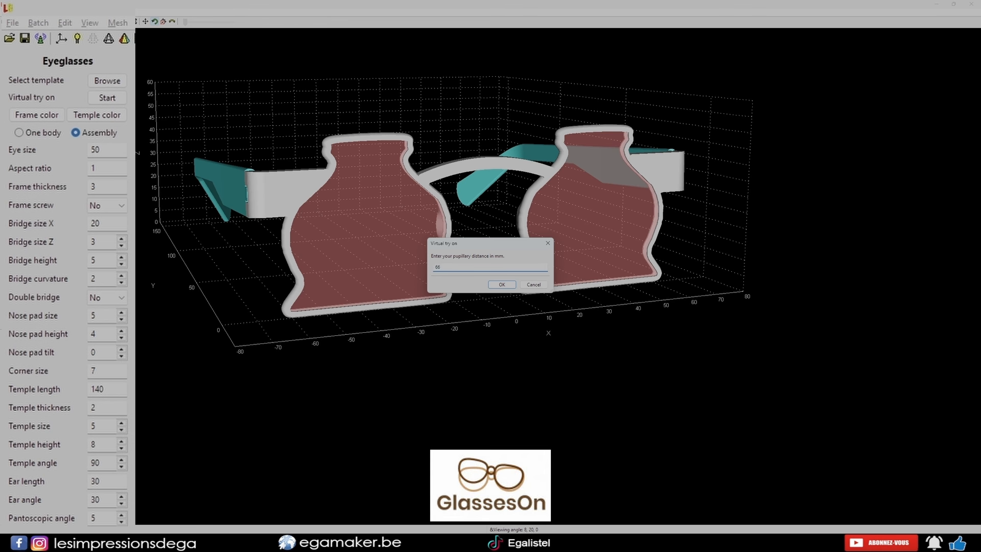
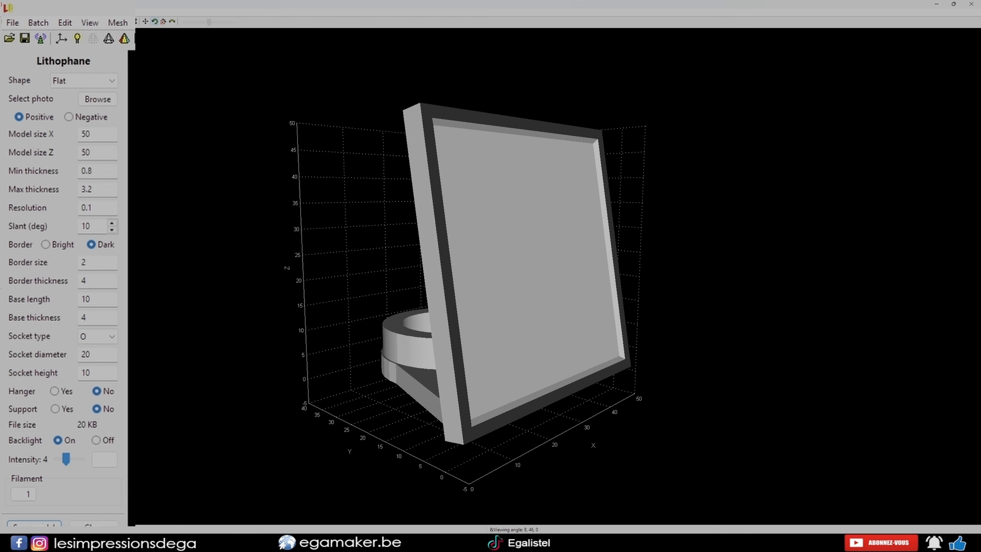
Step: Load the castle photo from the Drone folder into the flat lithophane and replace it with the aerial village panorama
click(97, 99)
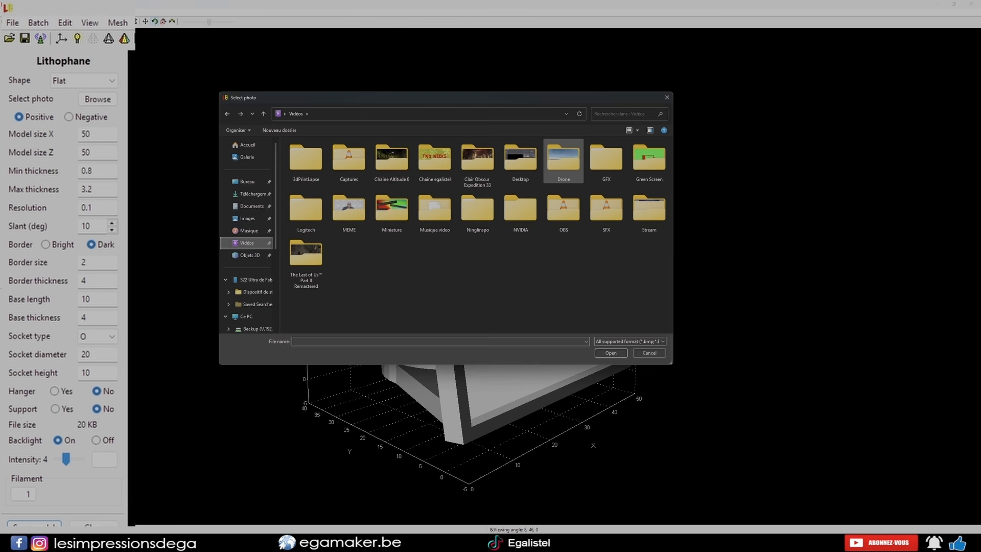
double_click(563, 162)
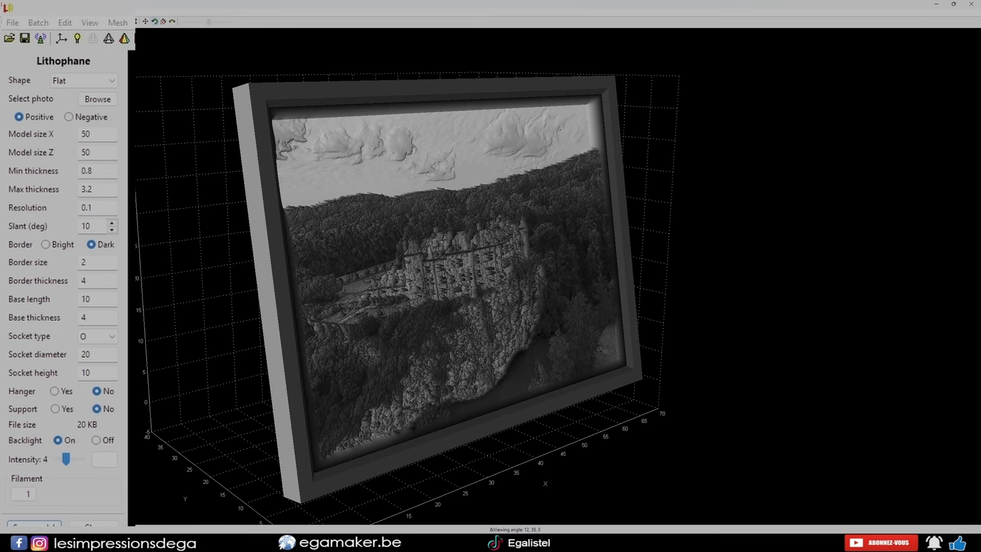
click(98, 99)
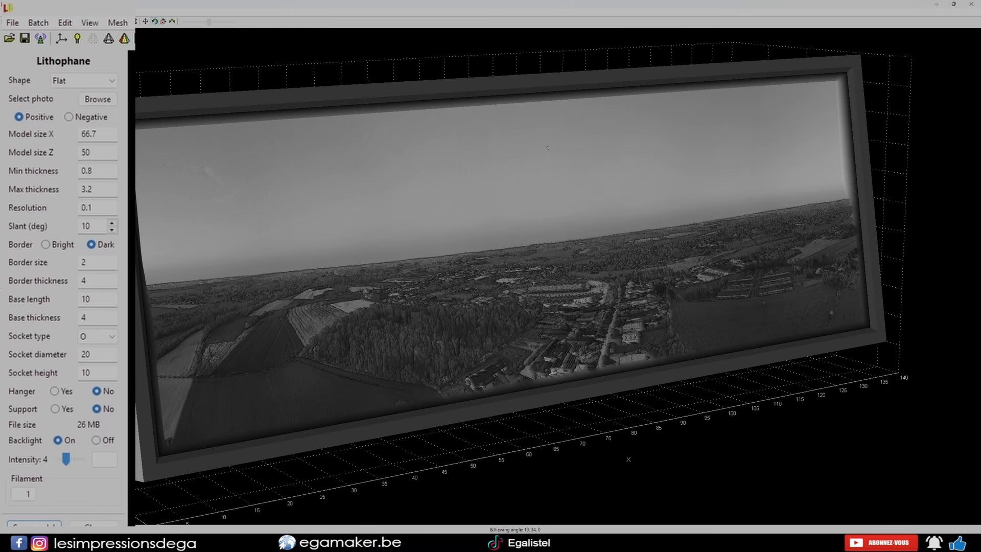
drag(547, 148, 551, 145)
scroll(552, 145, up, 2)
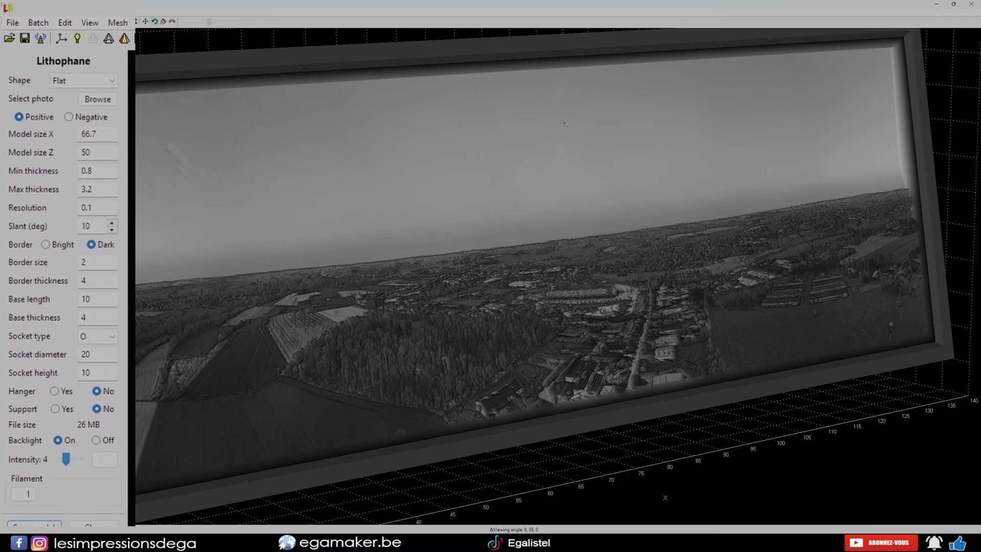
scroll(551, 145, down, 2)
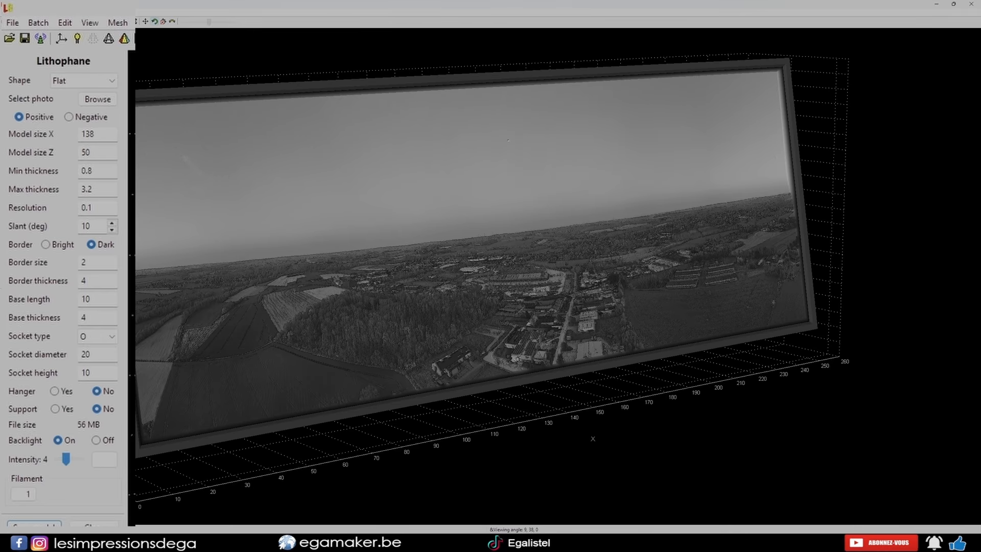
Step: Check the panorama lithophane's surface detail up close and set its model size X to 250
scroll(558, 277, up, 10)
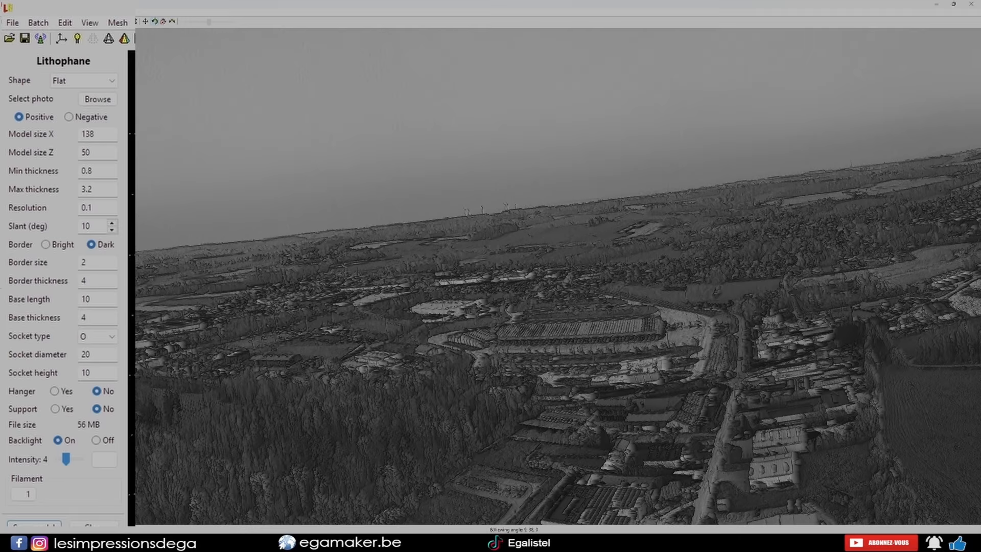
middle_drag(558, 327, 551, 225)
double_click(87, 133)
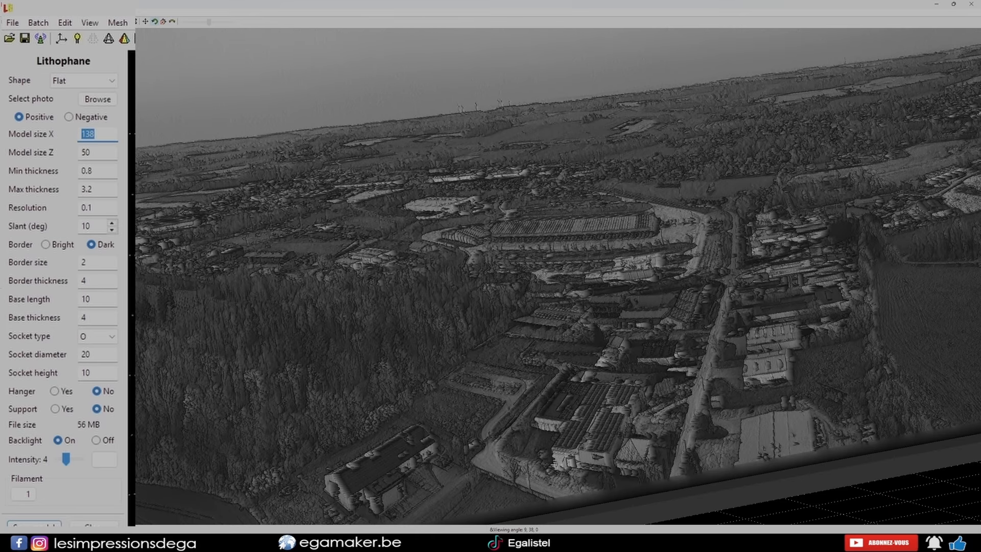
text(250)
key(Return)
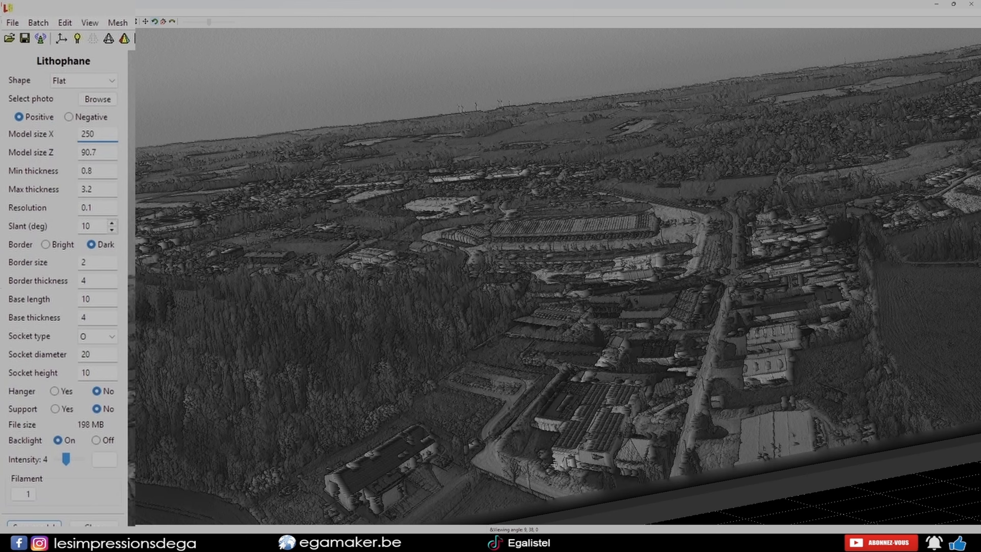
Step: Set the panorama lithophane's model size X to 500 and regenerate the model
key(ctrl+a)
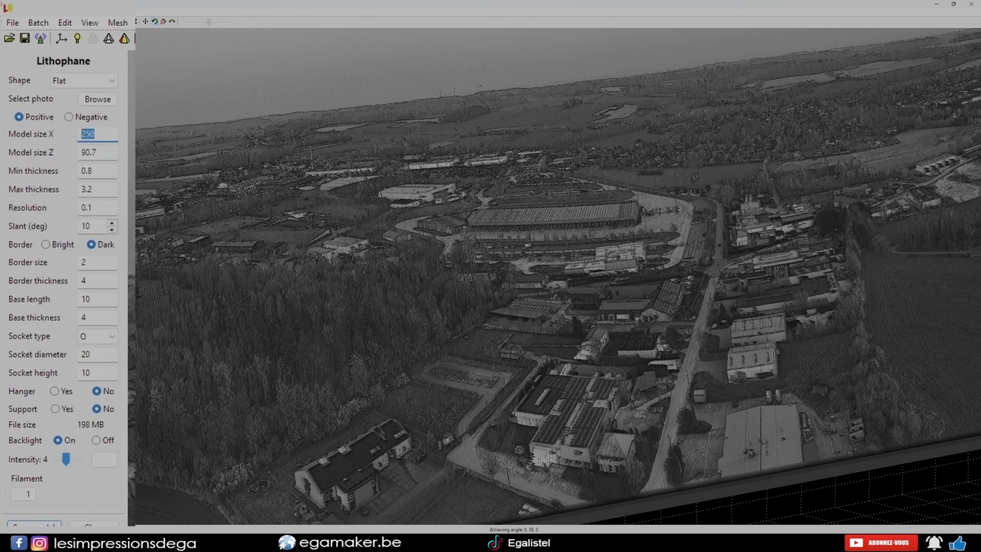
text(500)
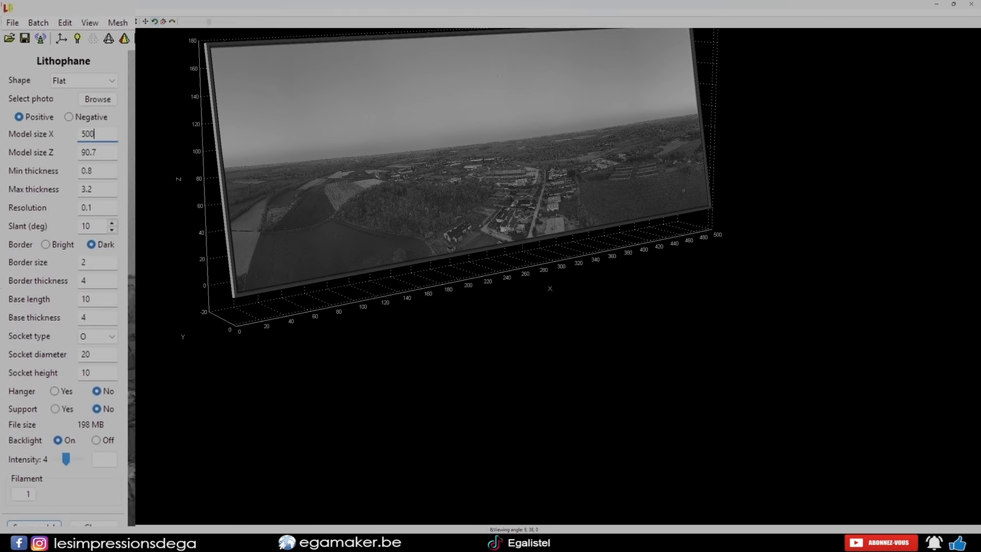
key(Return)
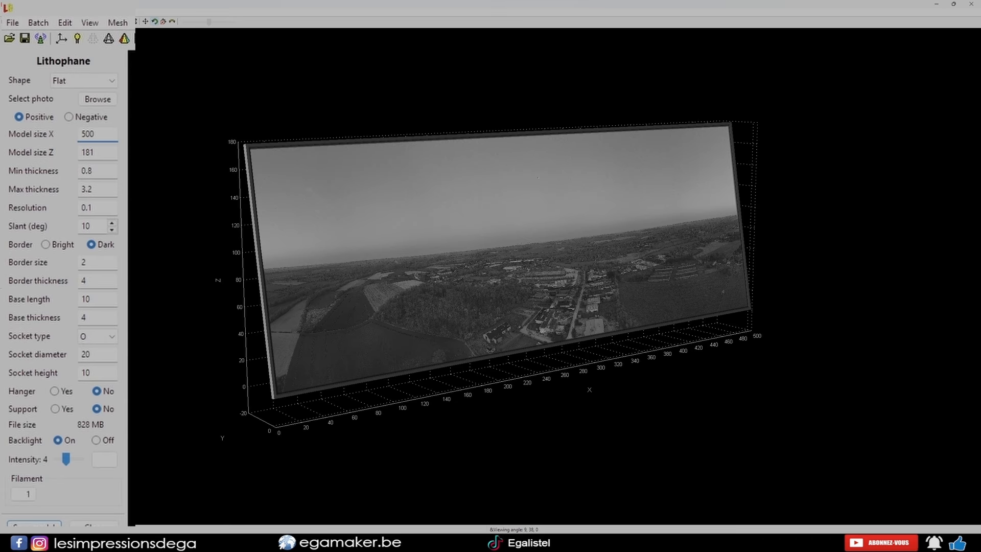
Step: Try a model size X of 800 for the panorama lithophane and set it back to 500
double_click(88, 134)
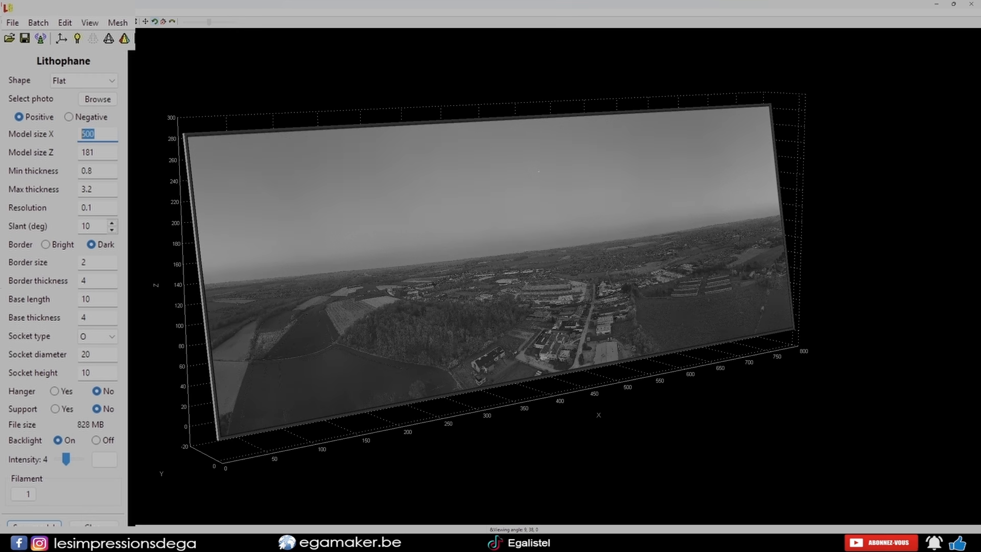
text(800)
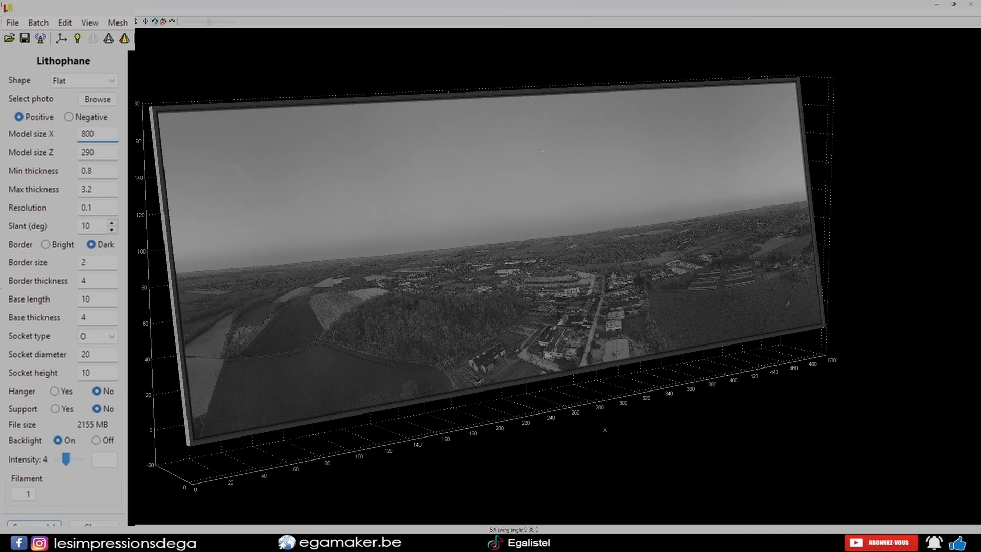
drag(96, 134, 80, 133)
text(500)
key(Return)
drag(480, 276, 498, 259)
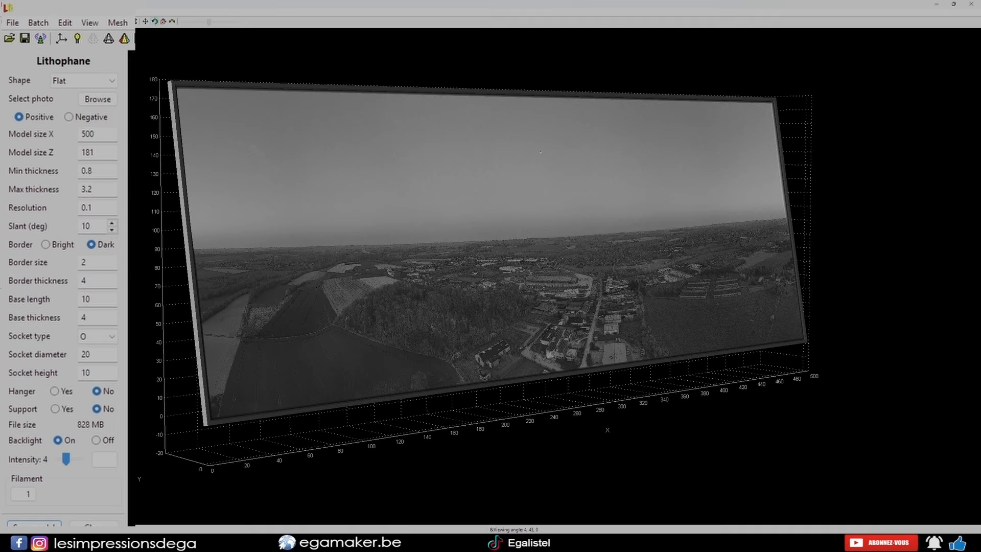
Step: Set the lithophane's resolution to 10 to see its effect on the panorama's detail
click(94, 208)
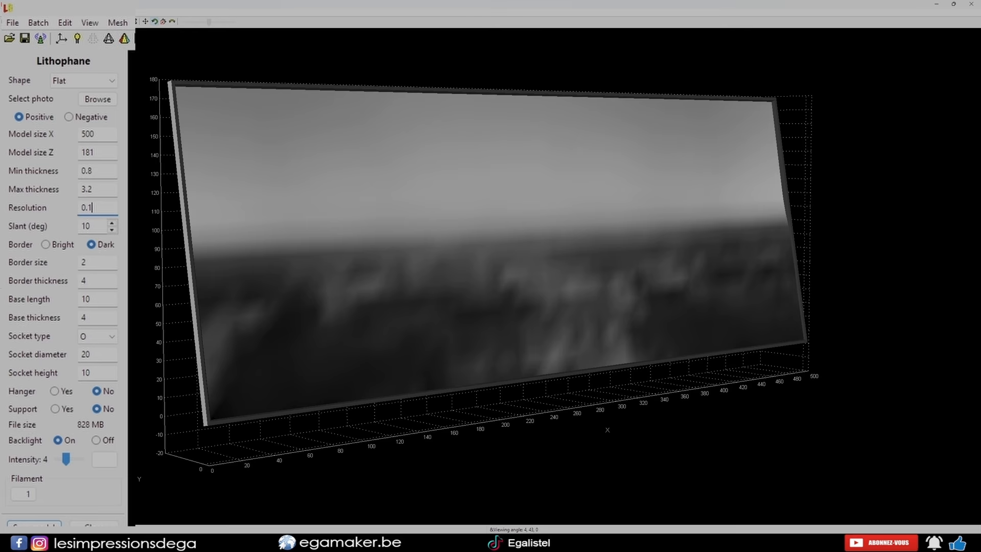
drag(94, 207, 80, 208)
mouse_move(459, 276)
mouse_down()
mouse_move(587, 271)
mouse_move(440, 278)
mouse_move(531, 263)
mouse_move(424, 302)
mouse_move(498, 294)
mouse_move(477, 278)
mouse_move(406, 275)
mouse_move(380, 263)
mouse_move(366, 271)
mouse_move(456, 281)
mouse_up()
text(10)
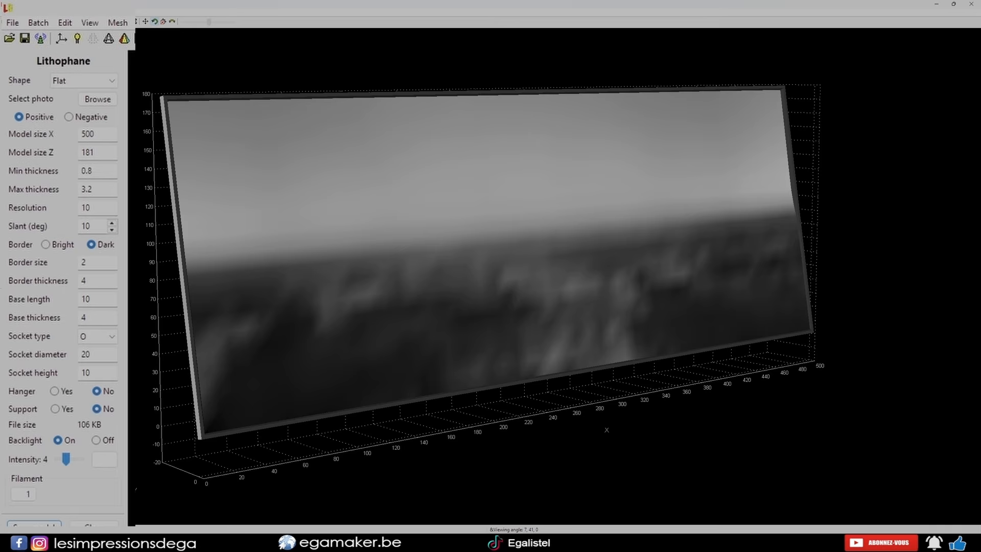
mouse_move(457, 281)
mouse_down()
mouse_move(469, 277)
mouse_move(460, 282)
mouse_move(457, 271)
mouse_move(460, 282)
mouse_up()
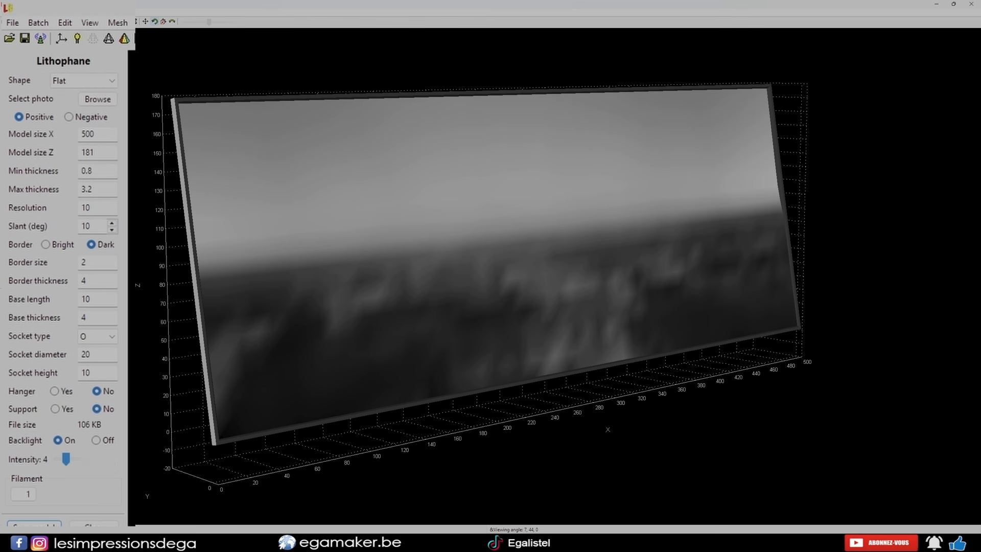
Step: Set the lithophane's resolution to 0.12 and check the panorama from different angles
double_click(85, 207)
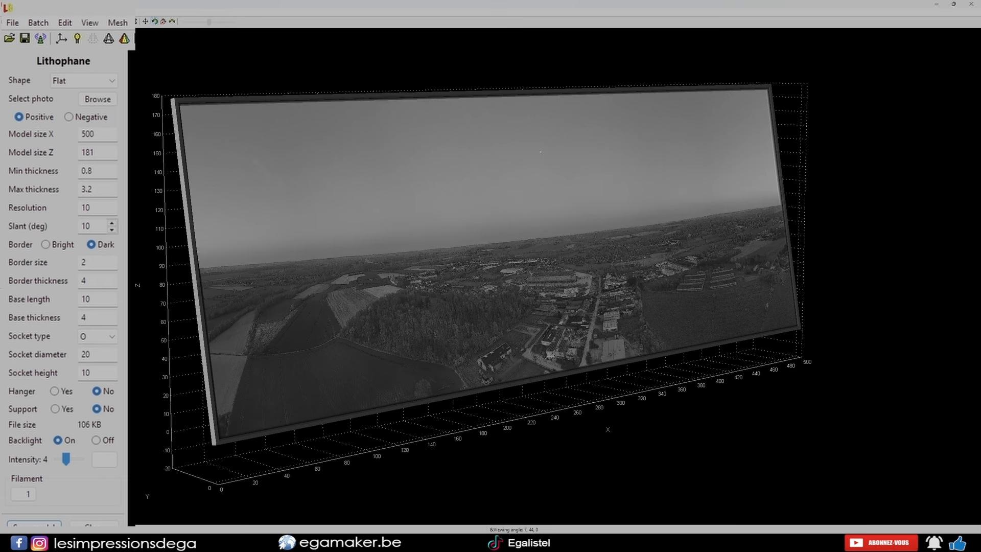
drag(459, 286, 633, 256)
text(0.)
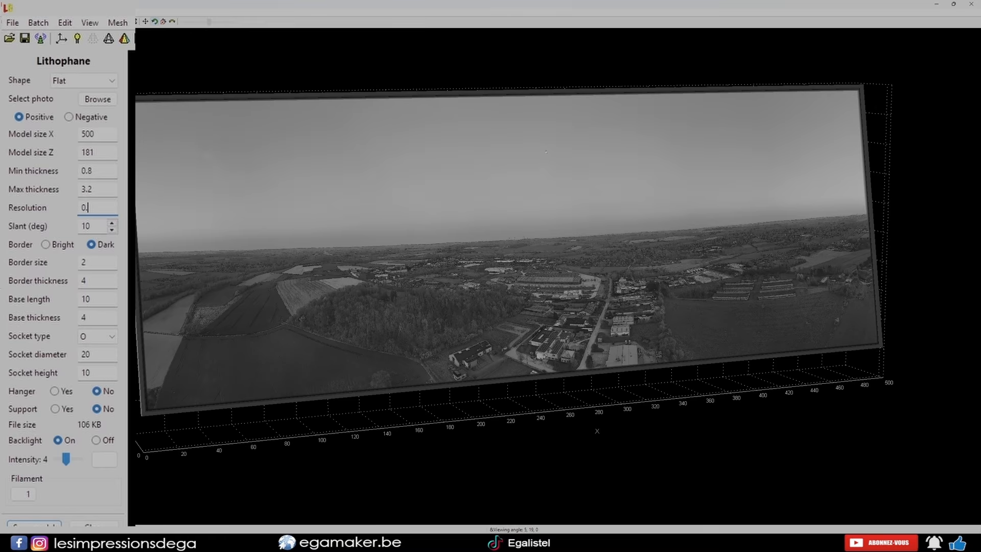
text(12)
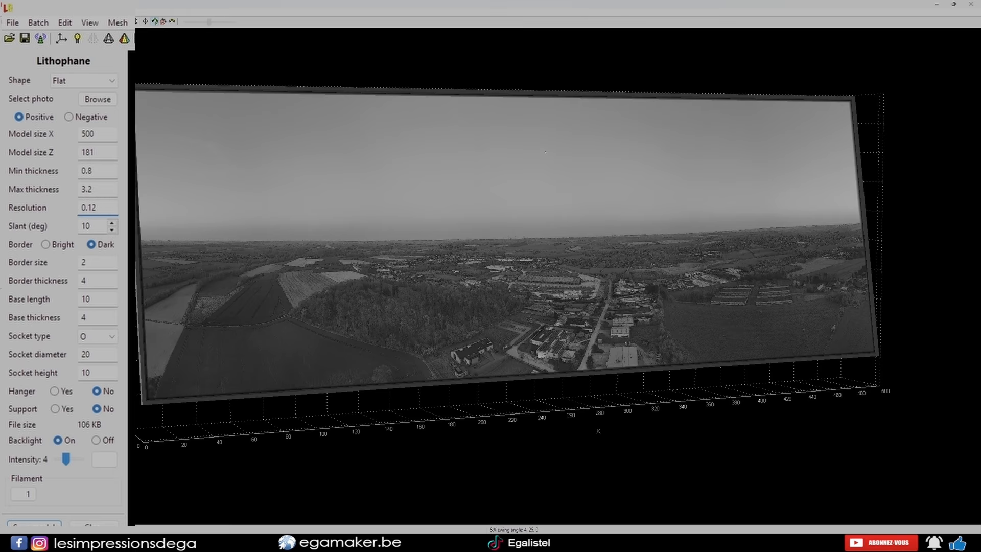
drag(545, 152, 603, 189)
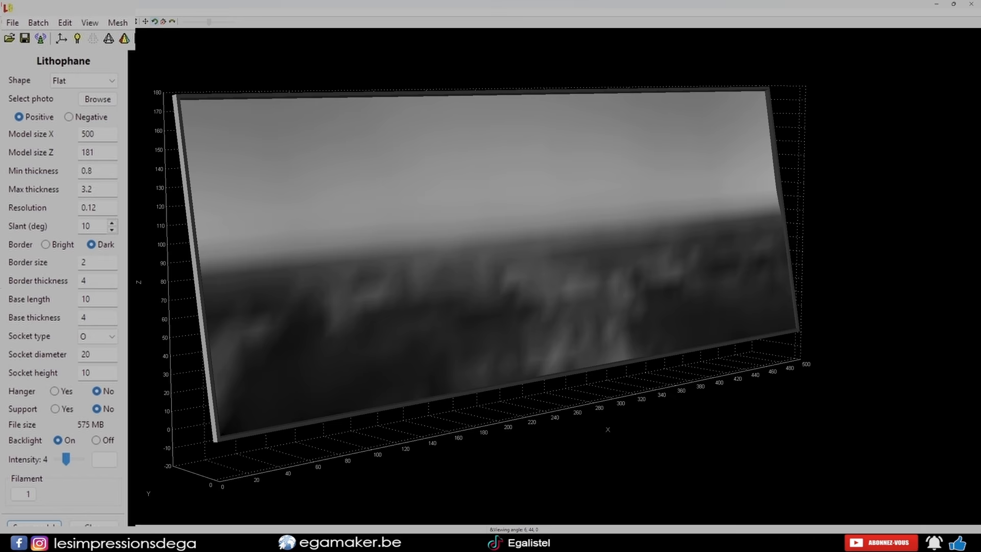
Step: Set the lithophane's resolution back to 10 and its model size Z to 200
double_click(89, 208)
text(10)
key(Return)
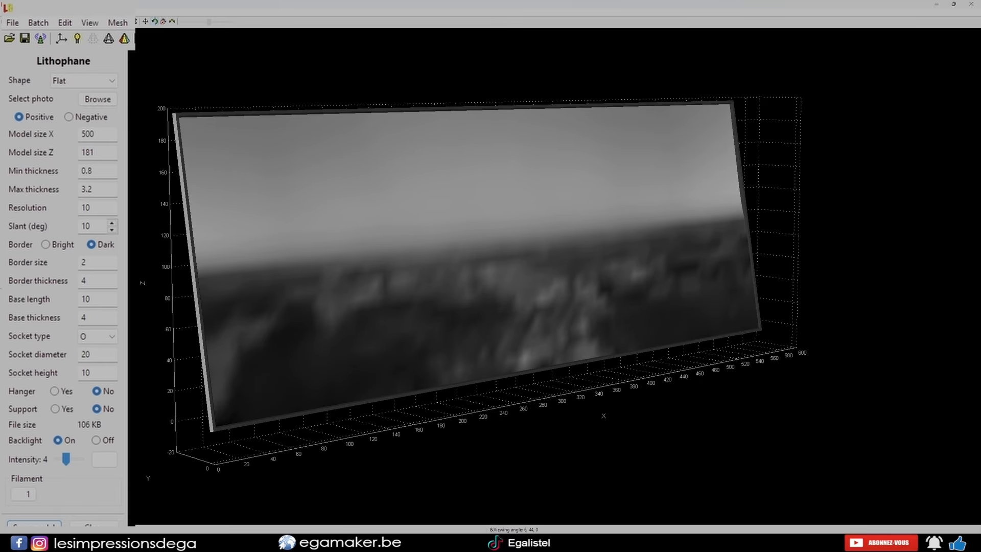
click(97, 152)
click(97, 134)
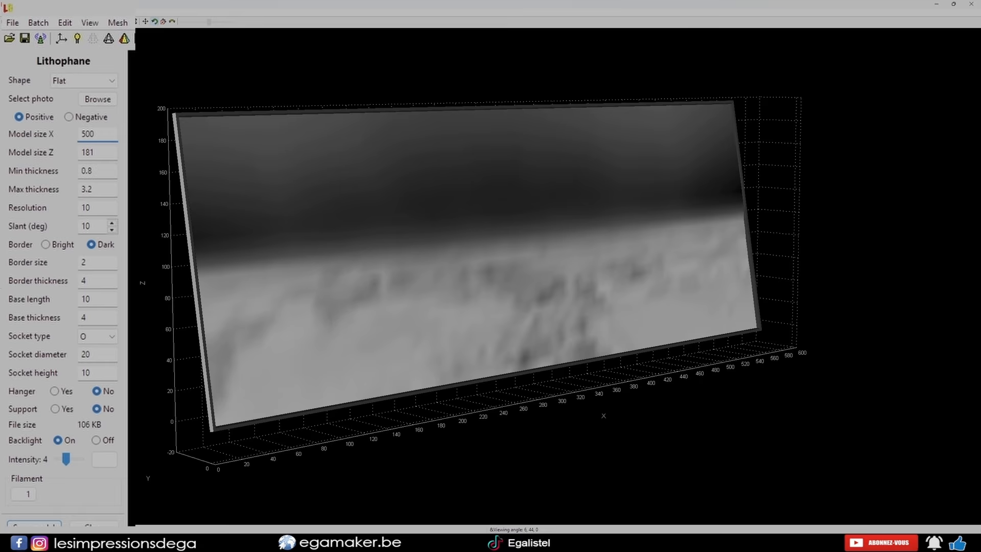
key(Tab)
text(200)
key(shift+Tab)
Step: Try the Negative mode on the lithophane and switch it back to Positive
click(69, 117)
drag(491, 276, 469, 288)
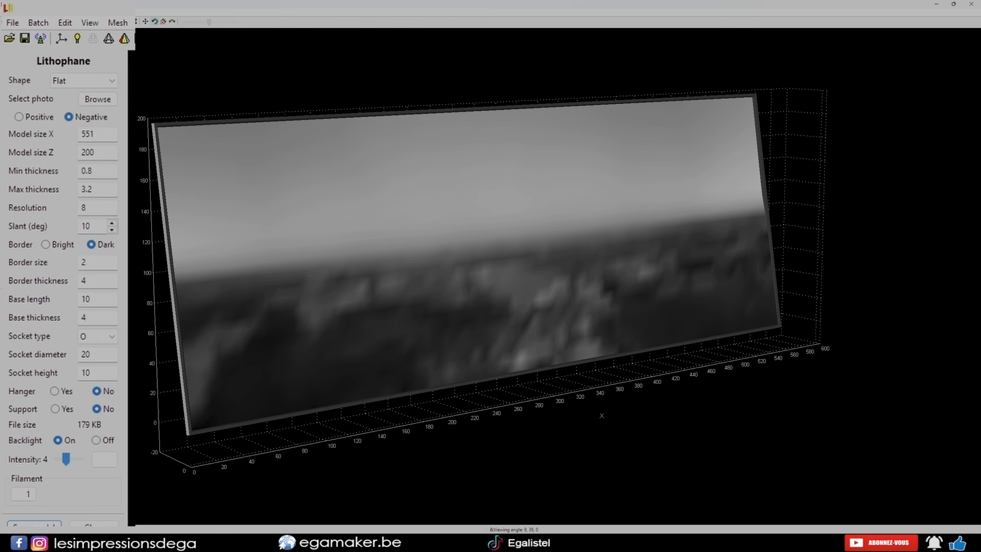
drag(475, 286, 490, 283)
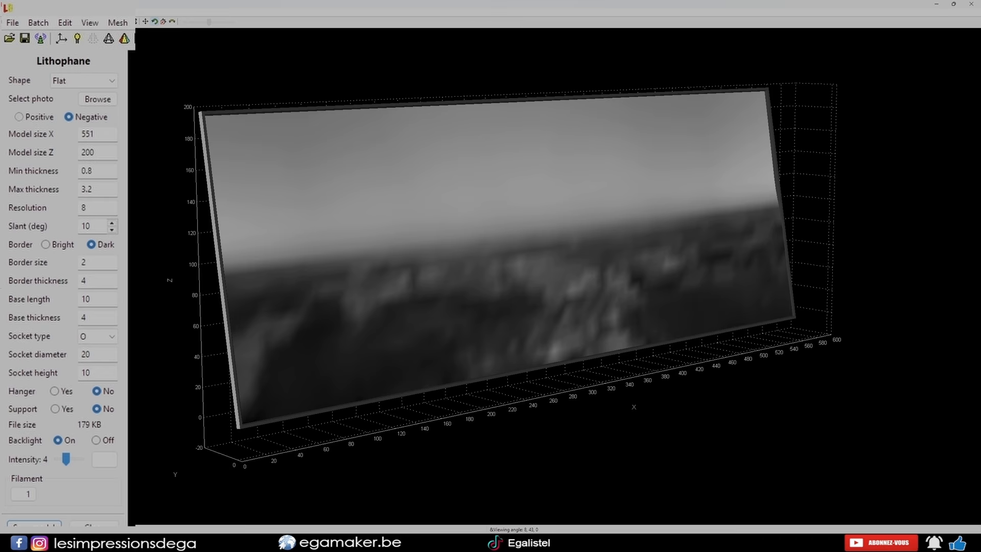
click(19, 117)
Step: Set the lithophane's min thickness to 0.4 and max thickness to 10, and check the relief from the side
click(81, 171)
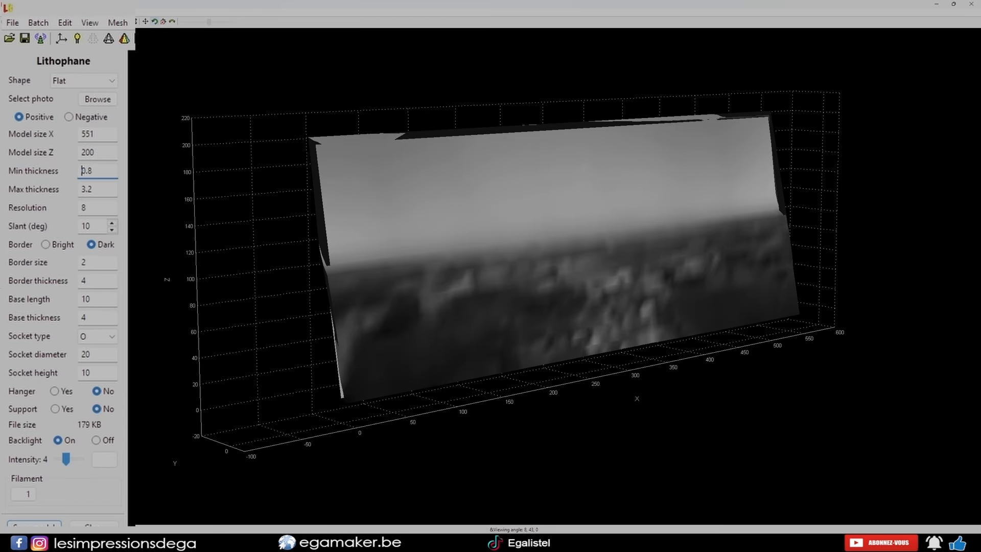
drag(491, 276, 588, 267)
drag(93, 171, 88, 171)
drag(588, 267, 589, 266)
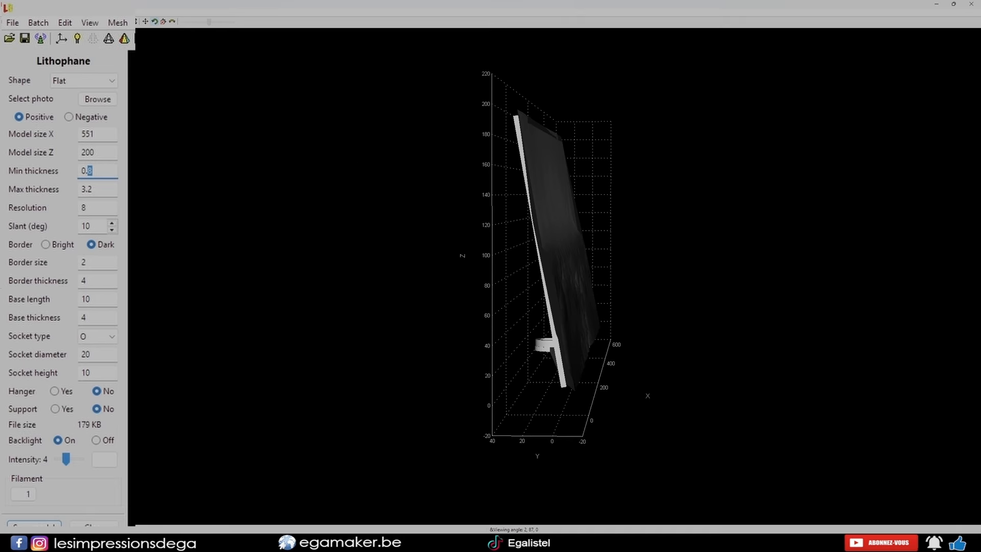
scroll(572, 276, up, 7)
text(4)
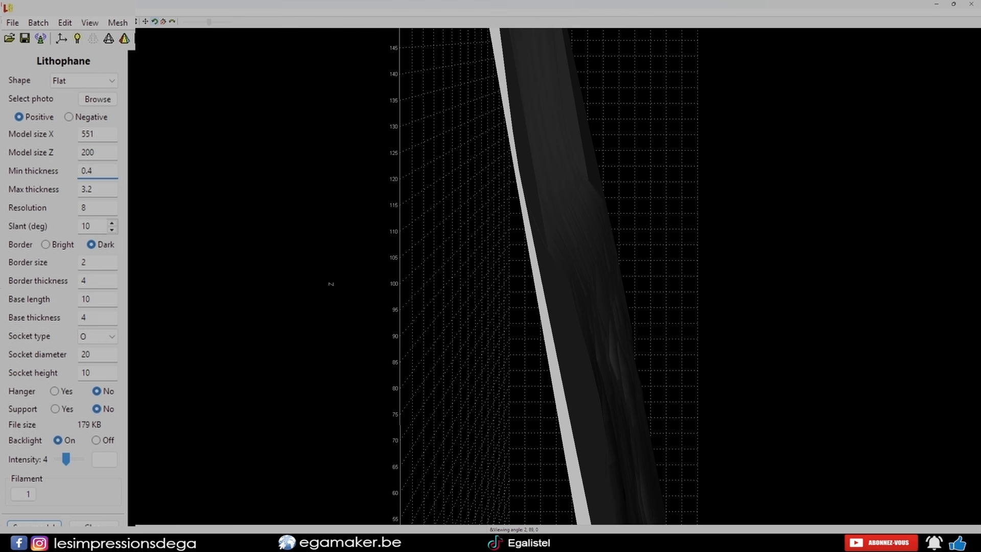
key(Tab)
text(10)
key(Return)
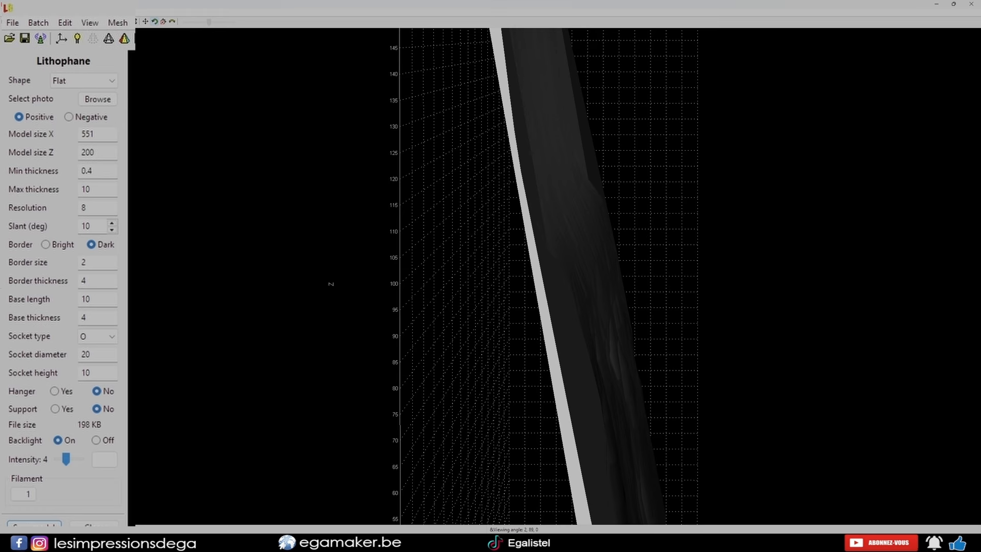
drag(556, 276, 490, 276)
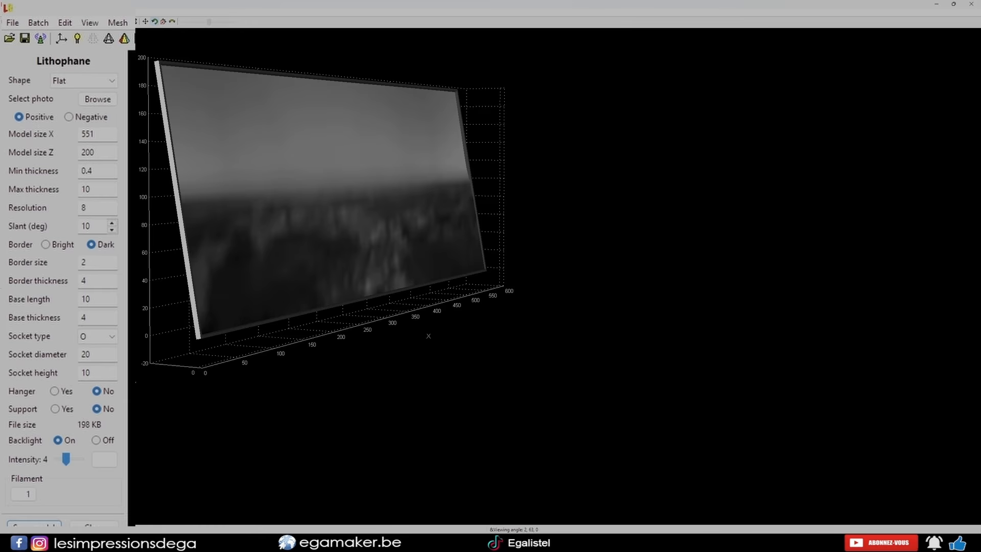
Step: Set the lithophane's min thickness to 0.8 and its max thickness to 4
double_click(86, 171)
text(0.8)
double_click(86, 189)
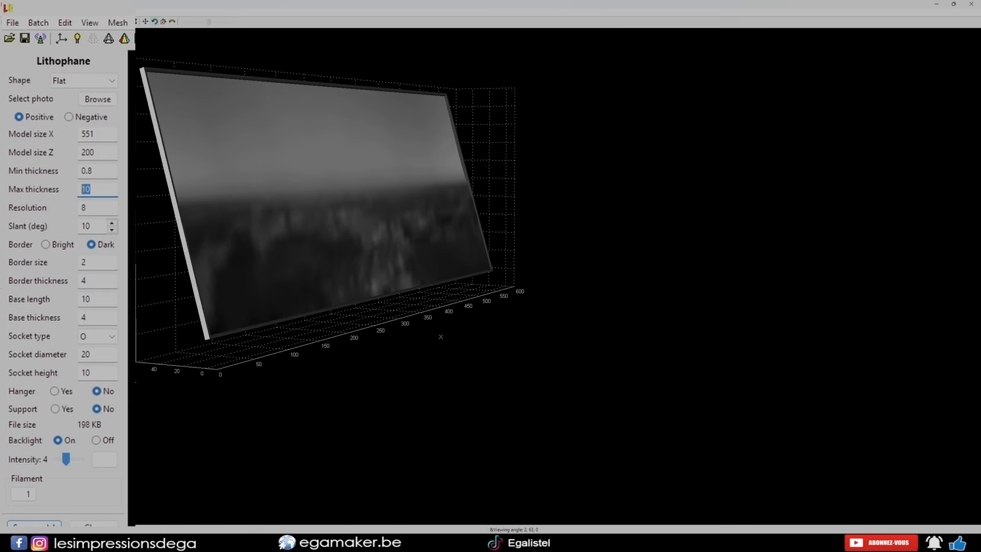
text(4)
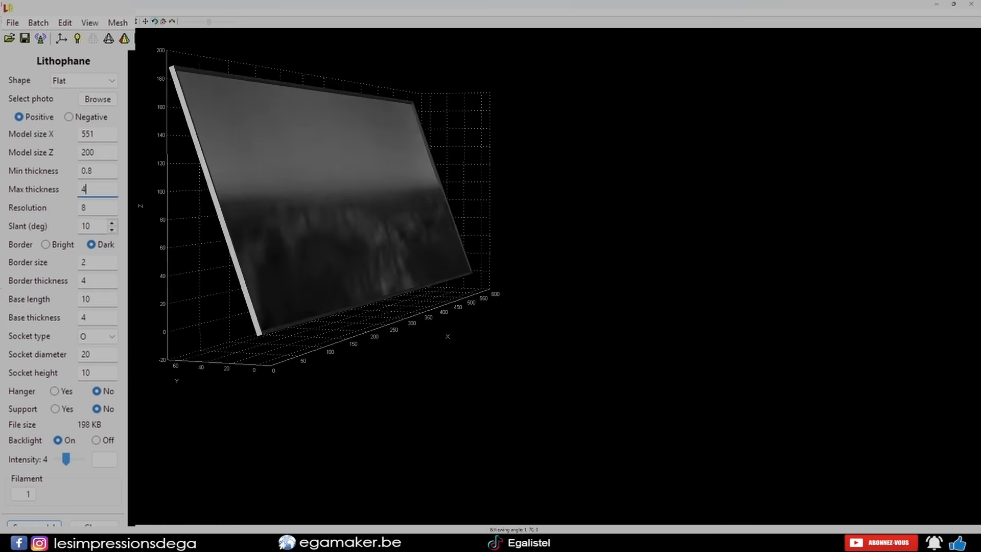
drag(316, 214, 414, 245)
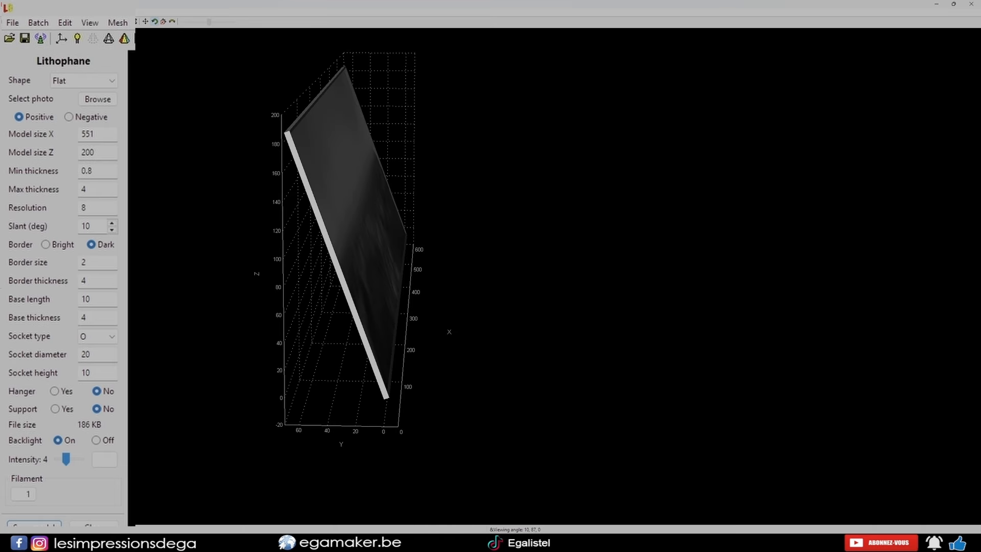
Step: Set the lithophane's max thickness to 3.2 and inspect the surface up close
double_click(85, 189)
drag(357, 230, 281, 224)
text(3.2)
right_drag(358, 220, 590, 310)
scroll(435, 235, up, 4)
scroll(460, 256, down, 3)
scroll(590, 310, up, 3)
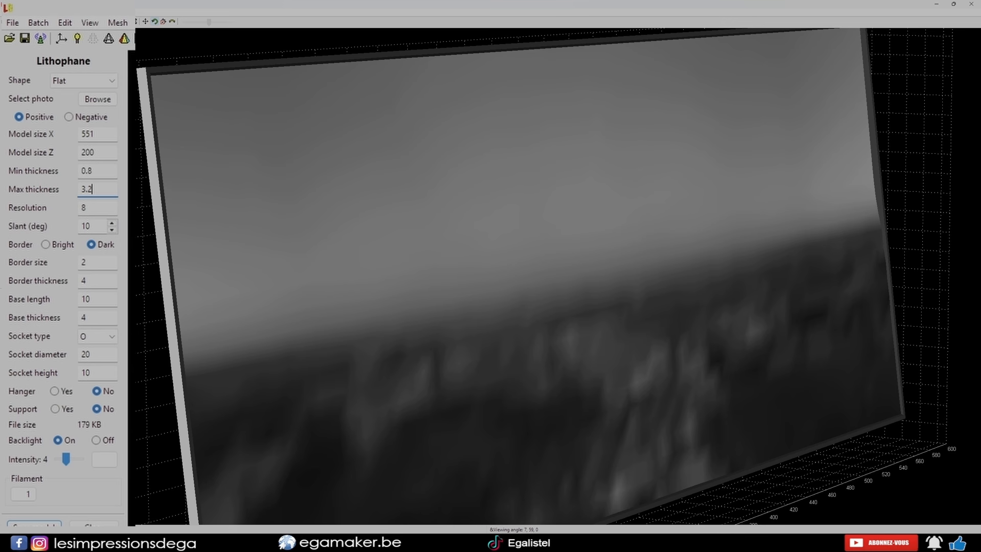
Step: Try a slant of 20 degrees on the lithophane, ending with a slant of 7 degrees
click(112, 224)
click(111, 224)
click(111, 223)
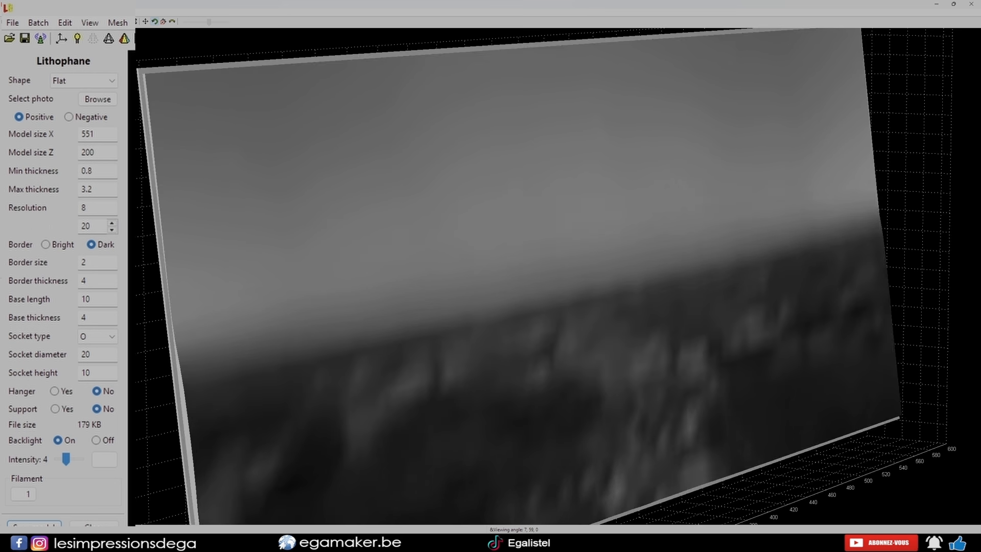
scroll(557, 297, down, 3)
drag(557, 296, 508, 292)
scroll(557, 276, up, 5)
scroll(556, 279, down, 5)
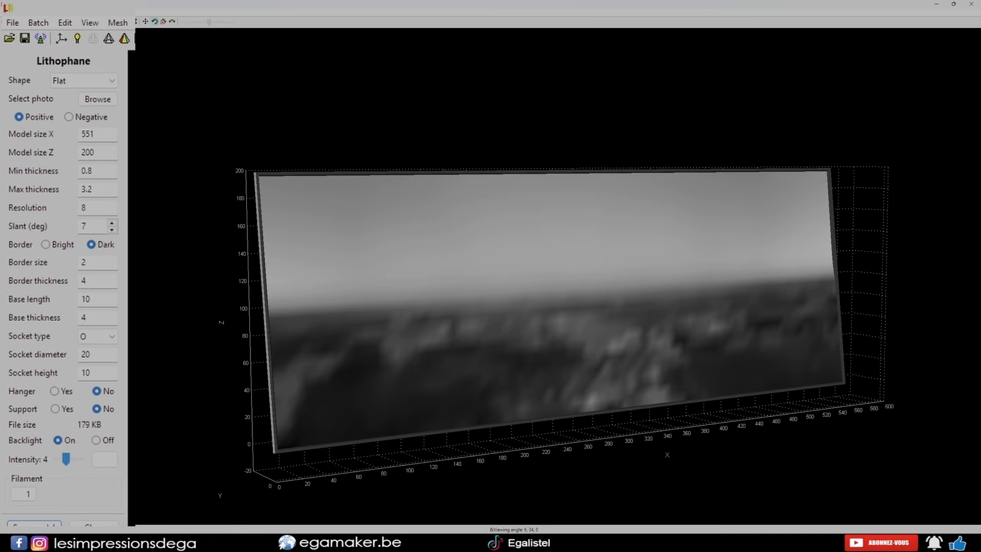
Step: Switch the lithophane's border to Bright and examine the frame from the side
click(46, 244)
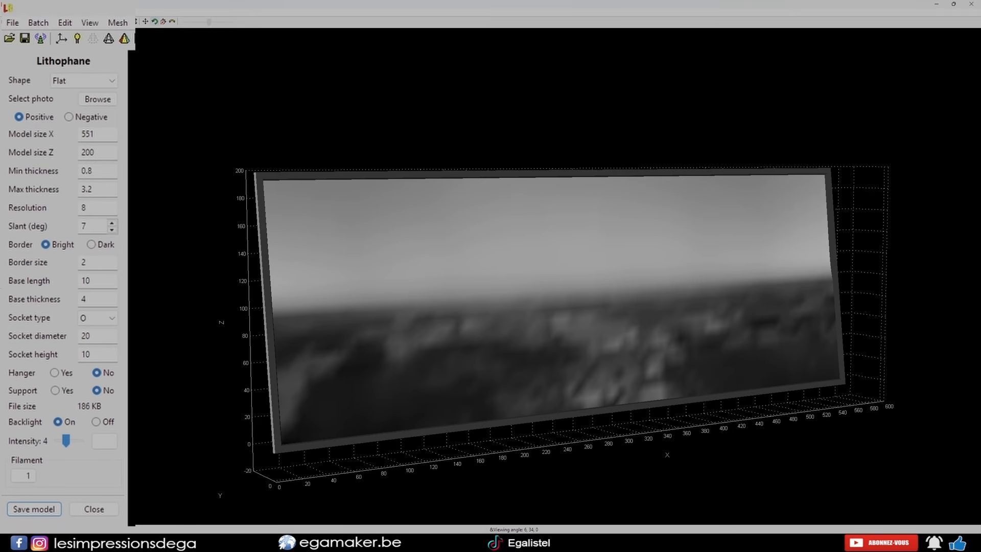
drag(558, 301, 523, 275)
scroll(558, 275, up, 5)
right_drag(526, 255, 888, 327)
scroll(557, 275, up, 1)
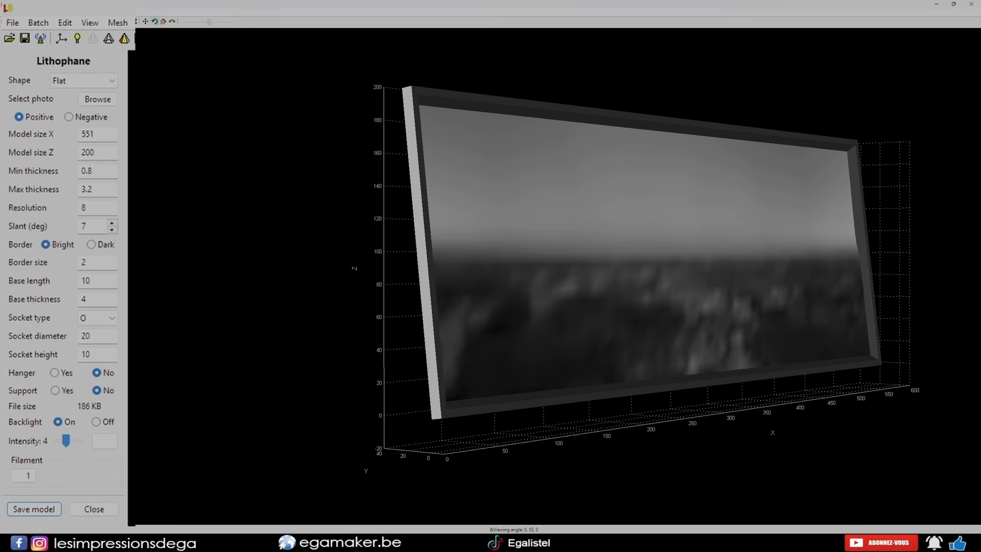
Step: Switch the border back to Dark and set its size to 5 and its thickness to 8
click(91, 244)
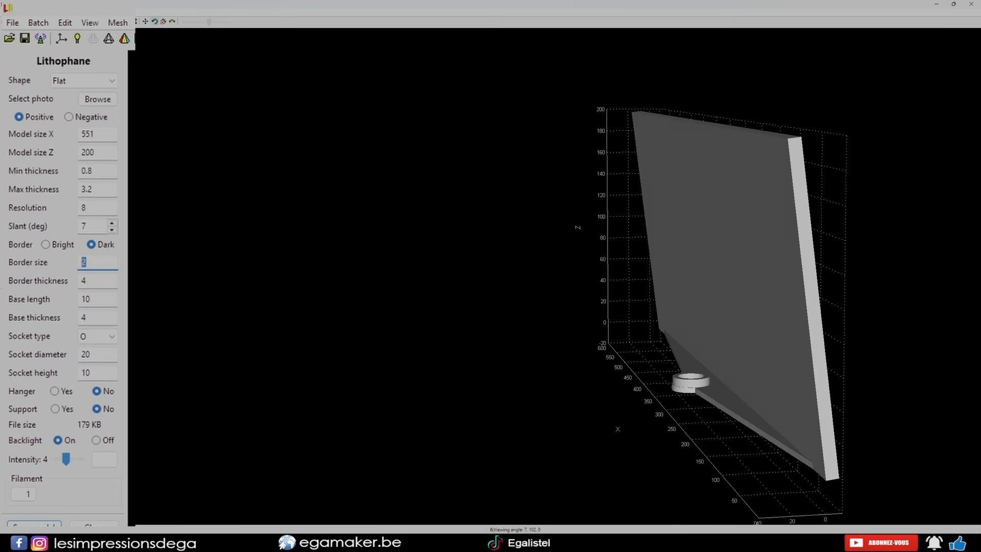
text(5)
scroll(554, 276, up, 3)
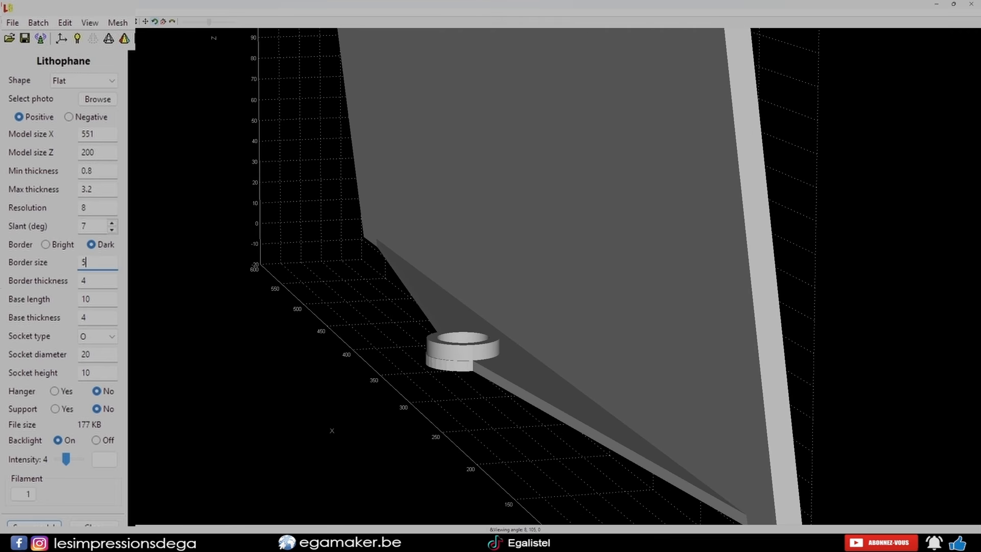
key(Tab)
drag(555, 276, 506, 296)
scroll(554, 276, down, 3)
drag(554, 276, 613, 281)
scroll(554, 276, up, 2)
double_click(84, 280)
text(8)
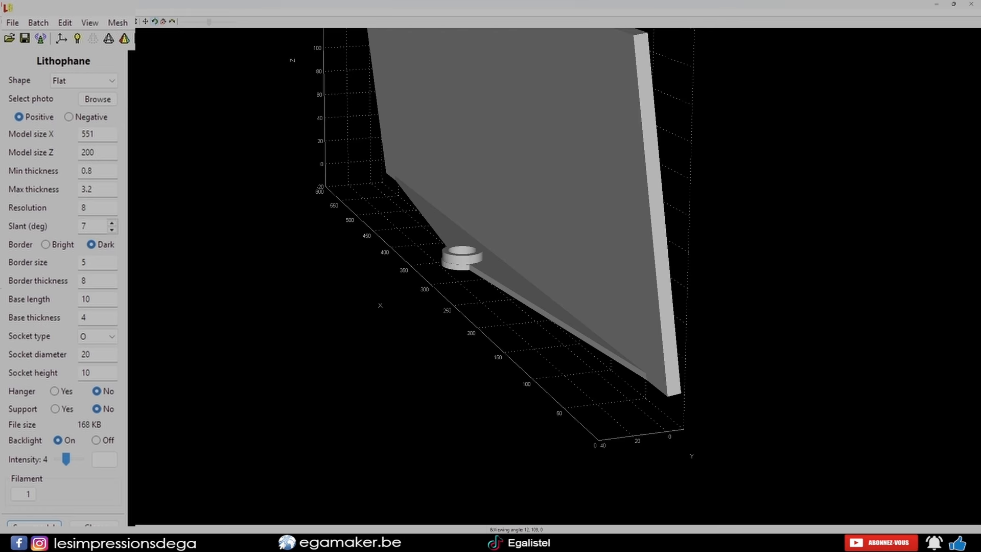
Step: Set the lithophane's base length to 200
double_click(86, 299)
text(200)
key(Return)
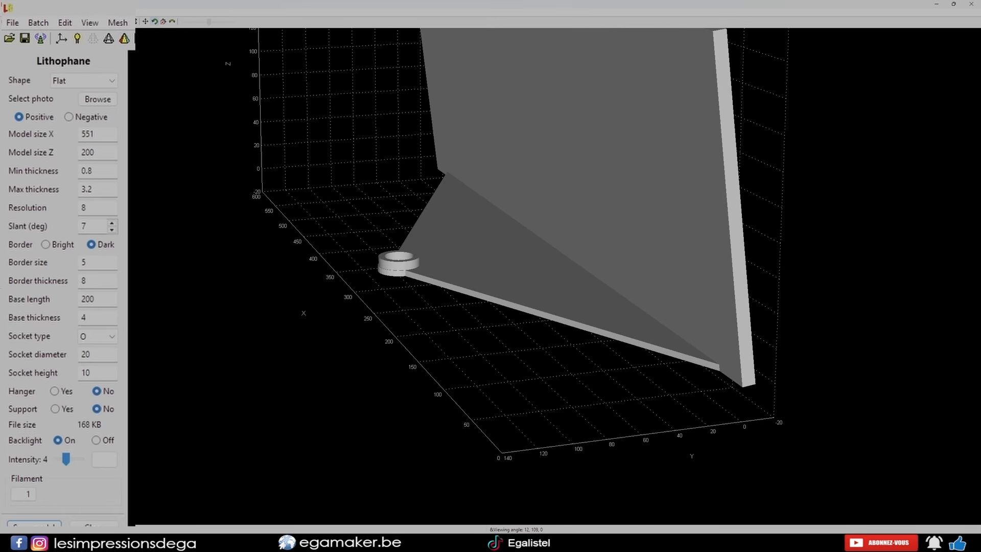
Step: Set the lithophane's base length to 100 and check the base and its socket from behind
double_click(87, 299)
text(10)
key(Return)
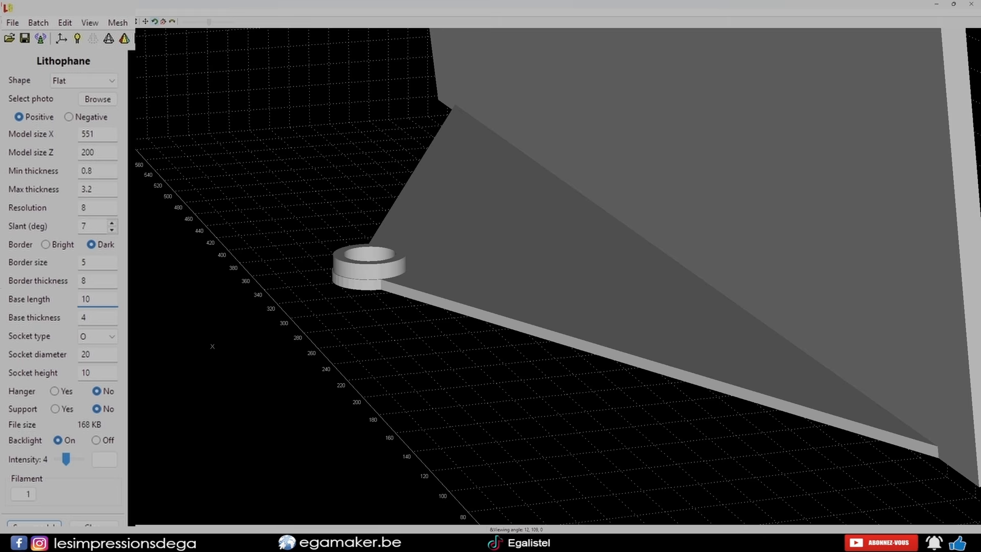
drag(557, 276, 577, 322)
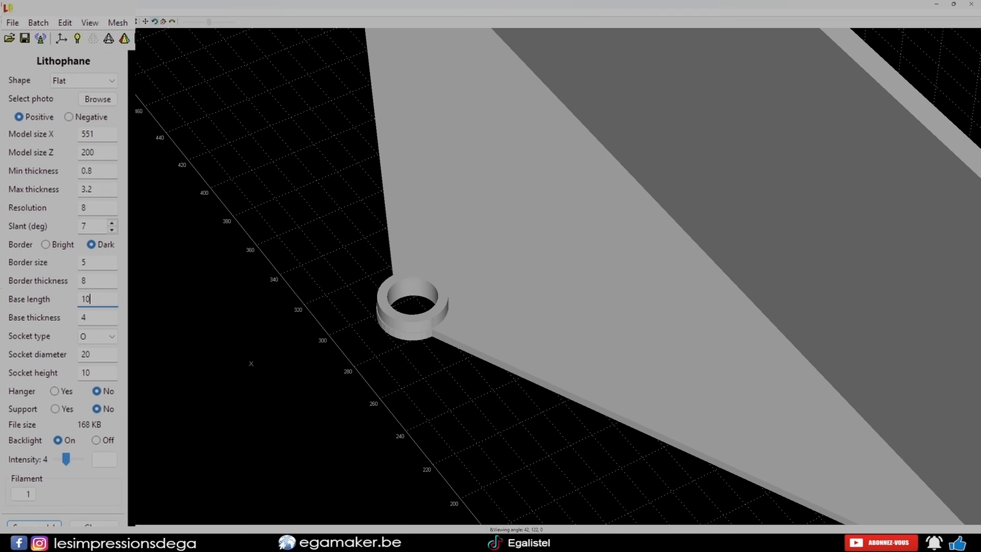
text(0)
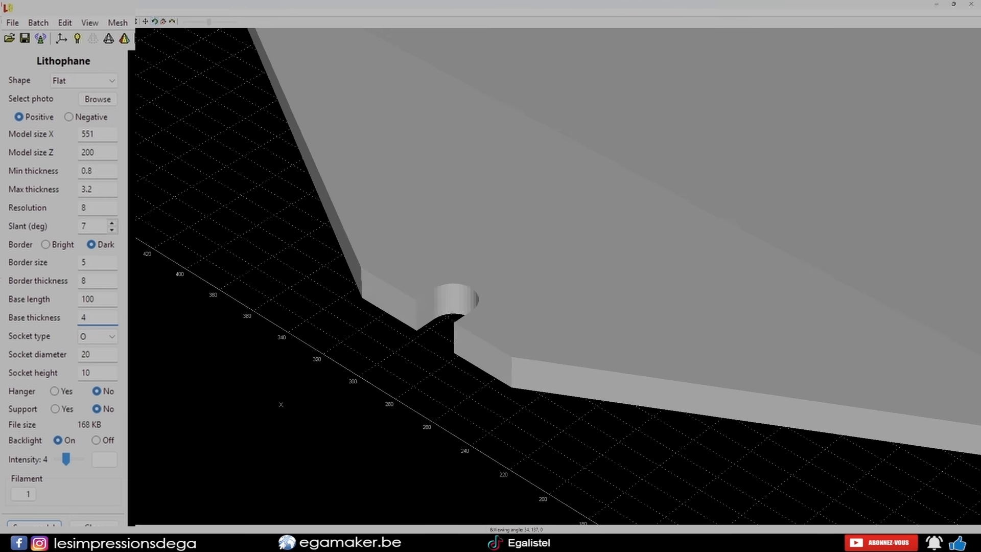
drag(556, 307, 439, 265)
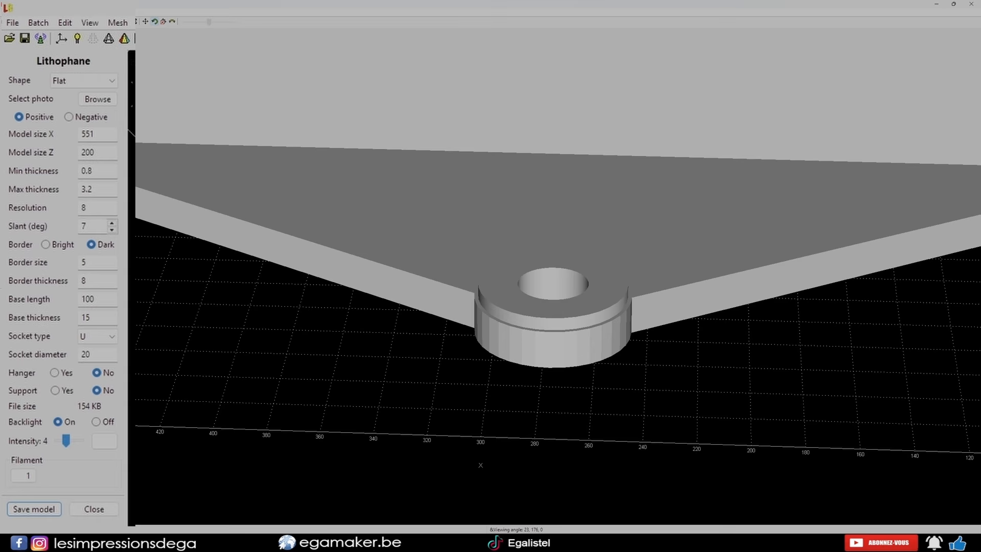
Step: Set the base's socket type to O, with a socket diameter of 27 and a socket height of 20
drag(553, 284, 410, 275)
click(98, 336)
click(98, 349)
double_click(86, 354)
scroll(409, 275, down, 5)
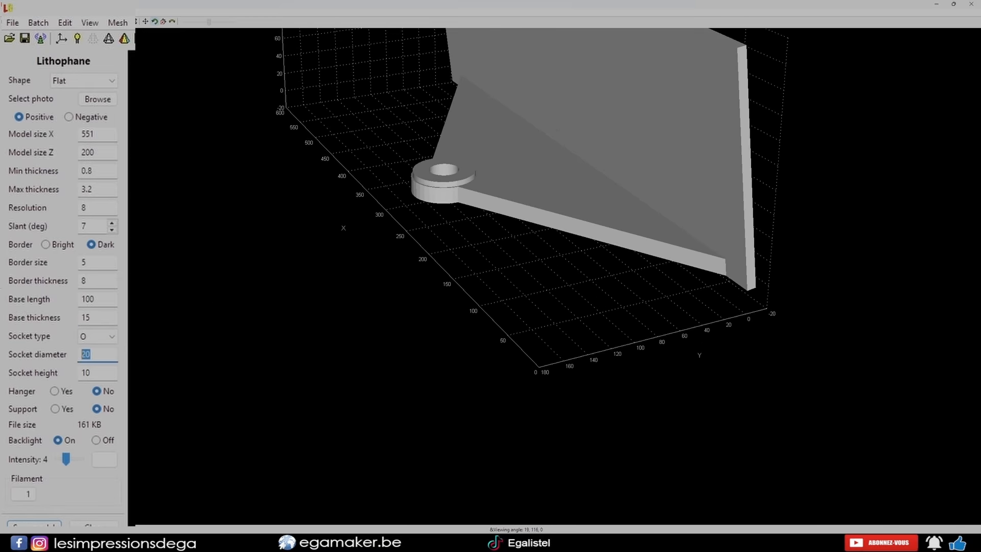
text(27)
key(Tab)
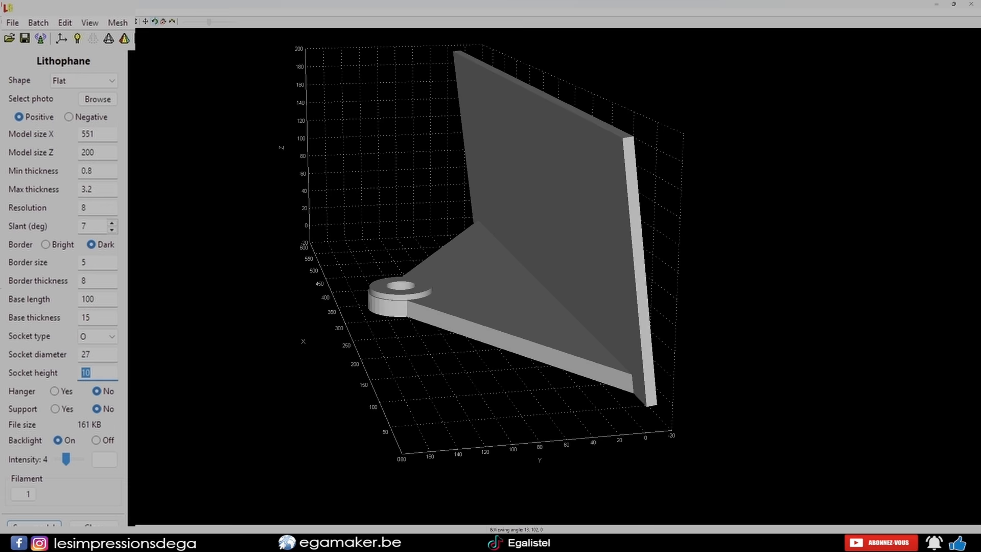
text(20)
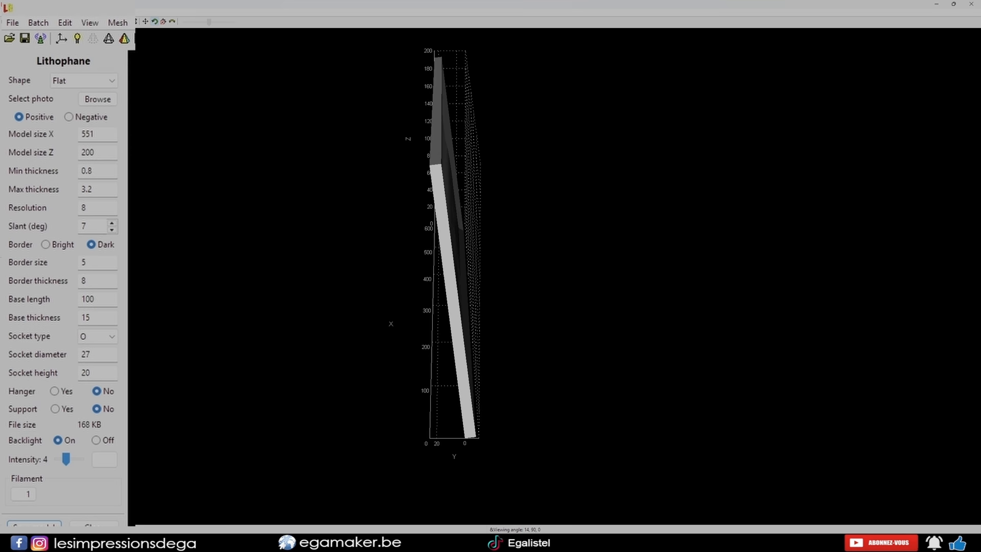
Step: Set the lithophane's base length to 0 and view the panel from the front and back
drag(439, 286, 459, 276)
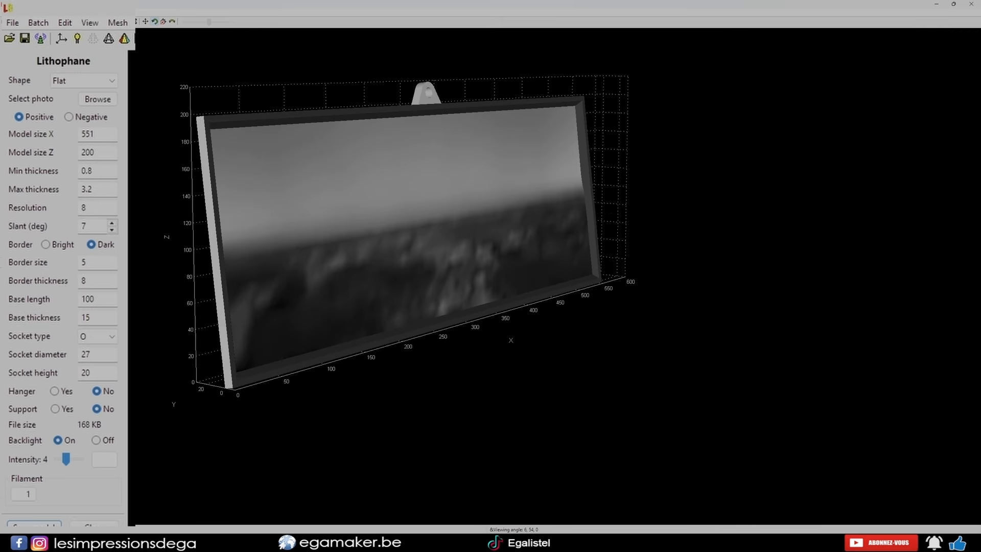
drag(459, 275, 503, 282)
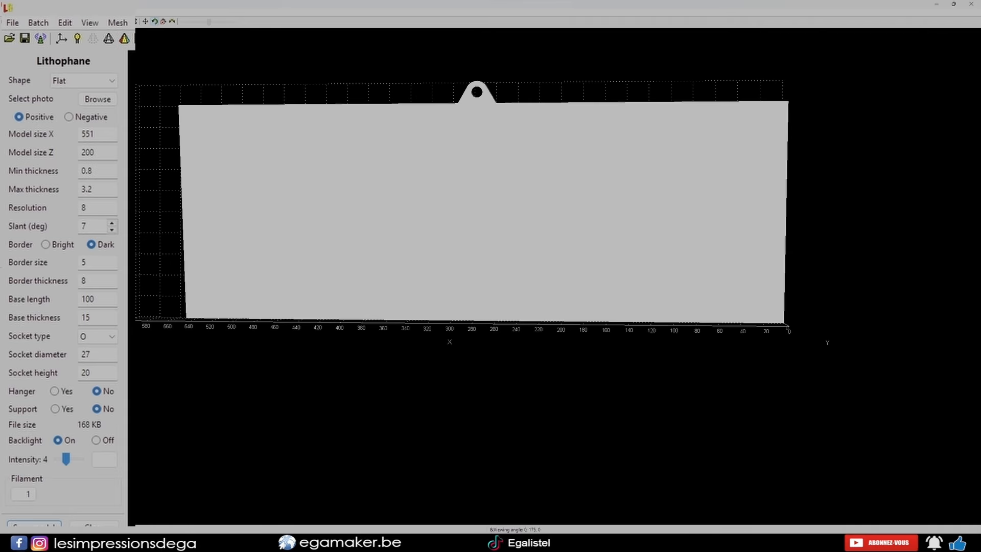
double_click(88, 299)
text(0)
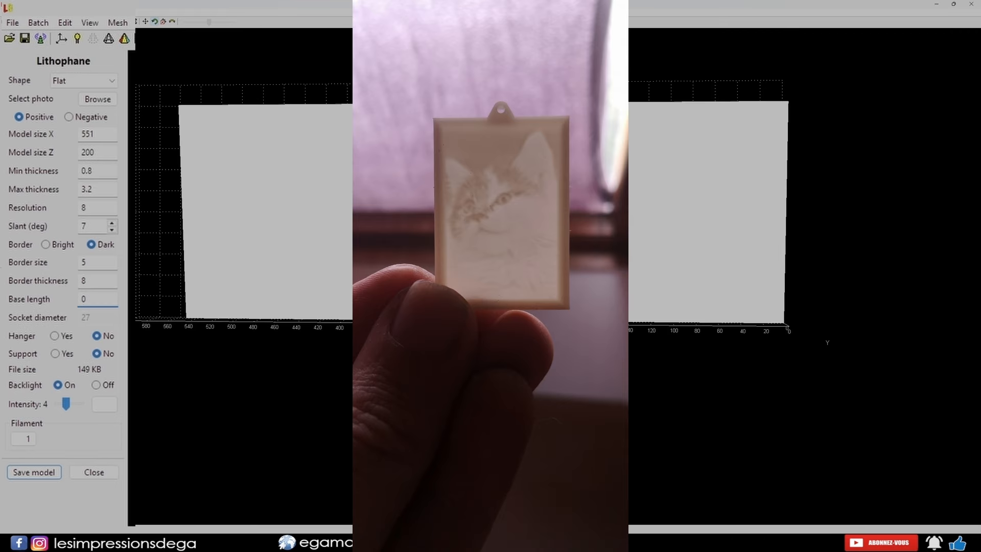
scroll(459, 210, down, 2)
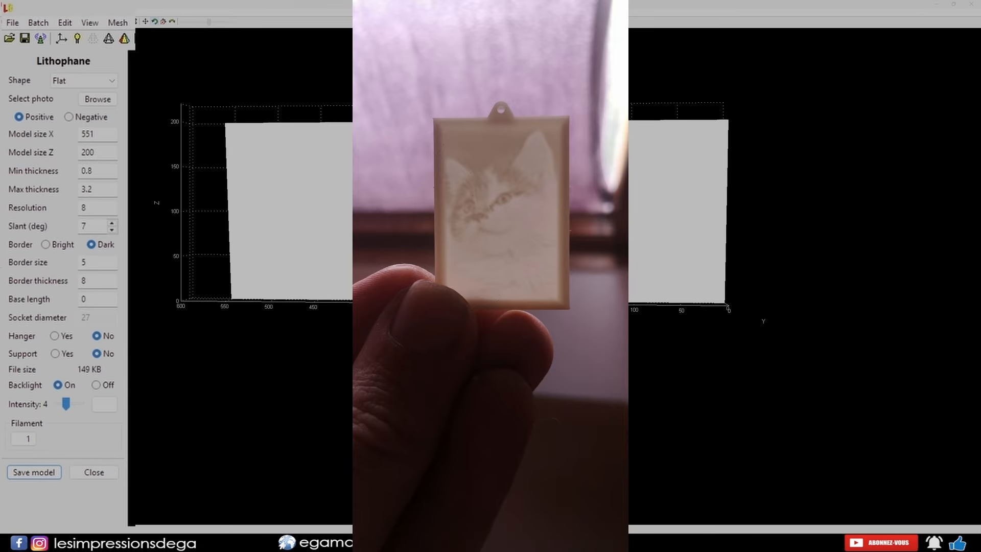
Step: Enable the hanger on the flat lithophane and examine it from the front
drag(368, 246, 601, 248)
click(55, 335)
drag(490, 245, 444, 243)
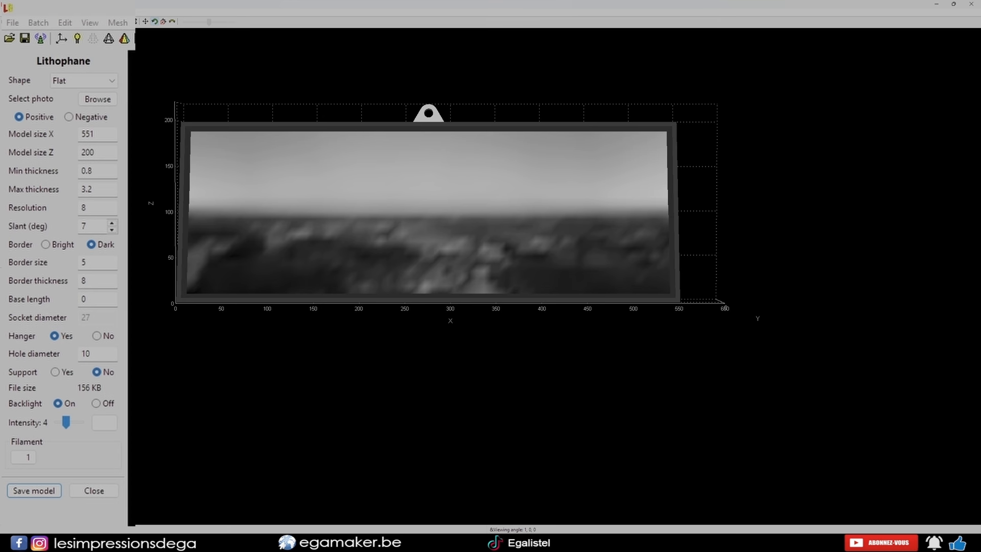
drag(445, 244, 450, 256)
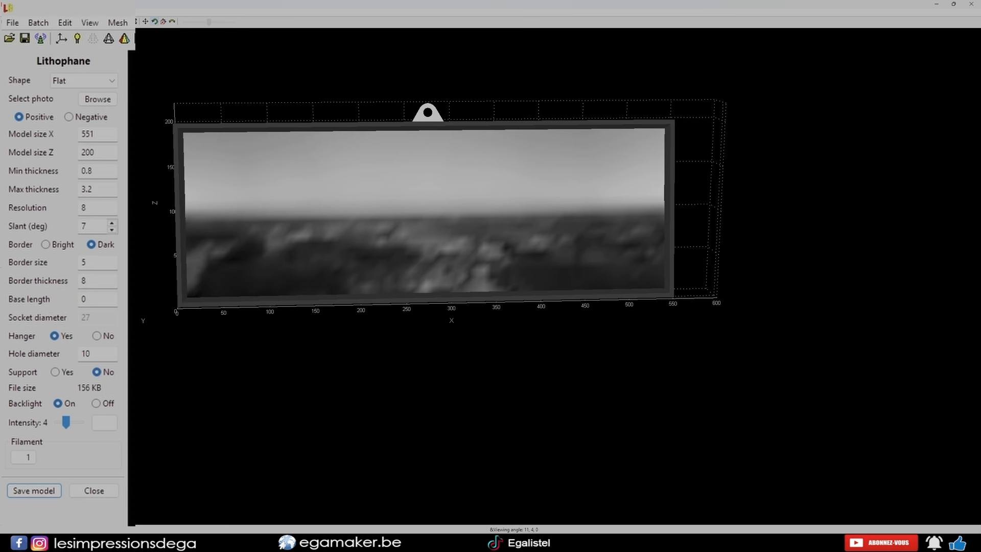
mouse_move(451, 256)
mouse_down()
mouse_move(471, 248)
mouse_move(462, 247)
mouse_up()
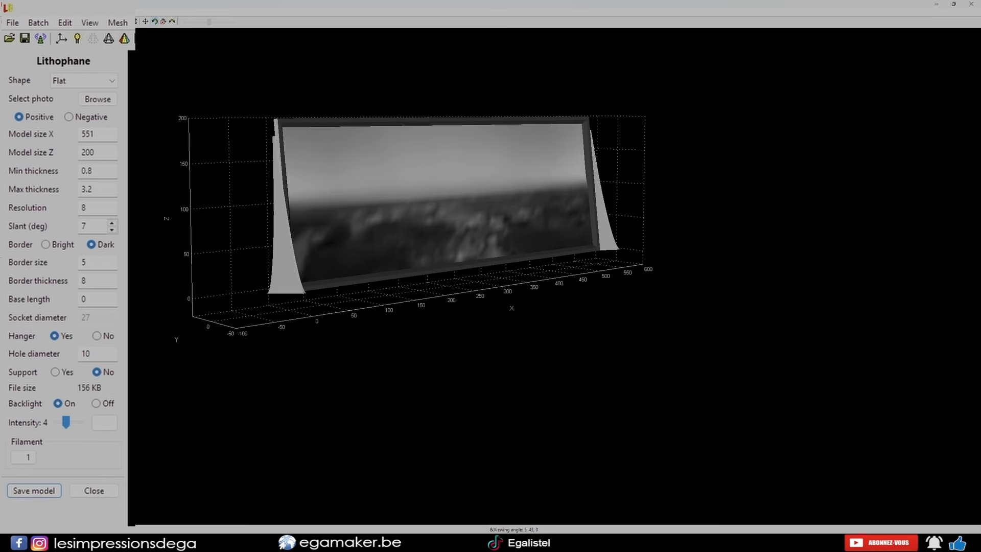
Step: Replace the hanger with side supports and inspect how they hold the slanted panel
drag(480, 245, 966, 228)
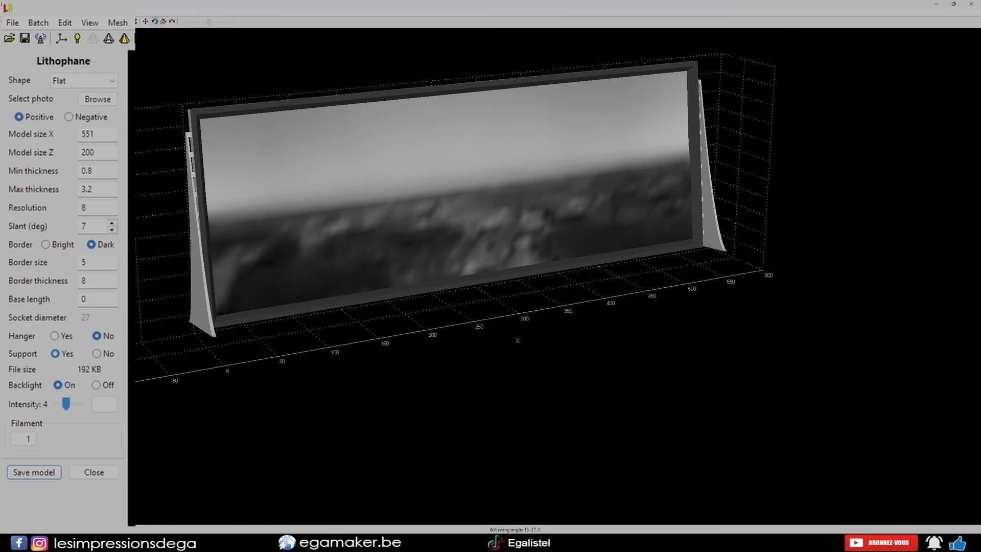
drag(459, 215, 461, 219)
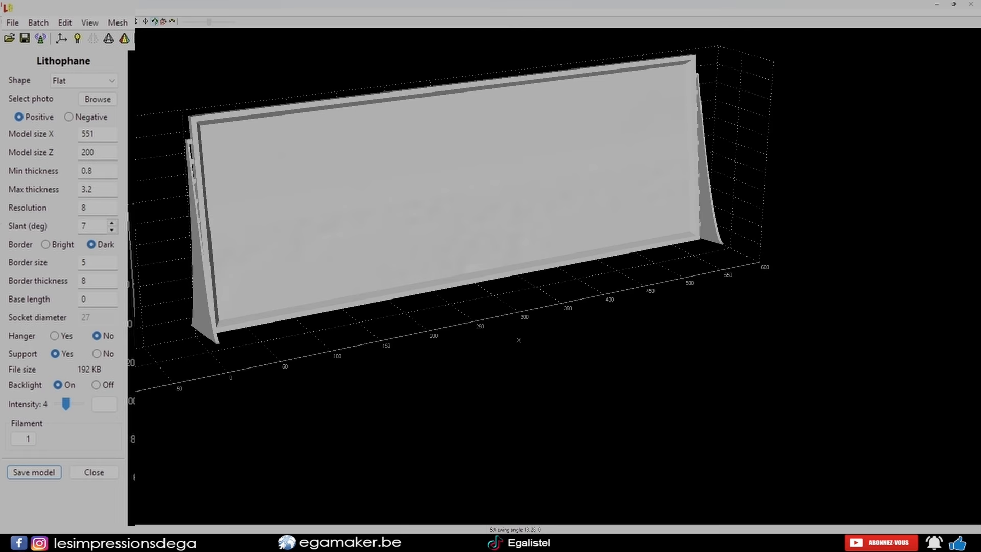
drag(516, 240, 547, 209)
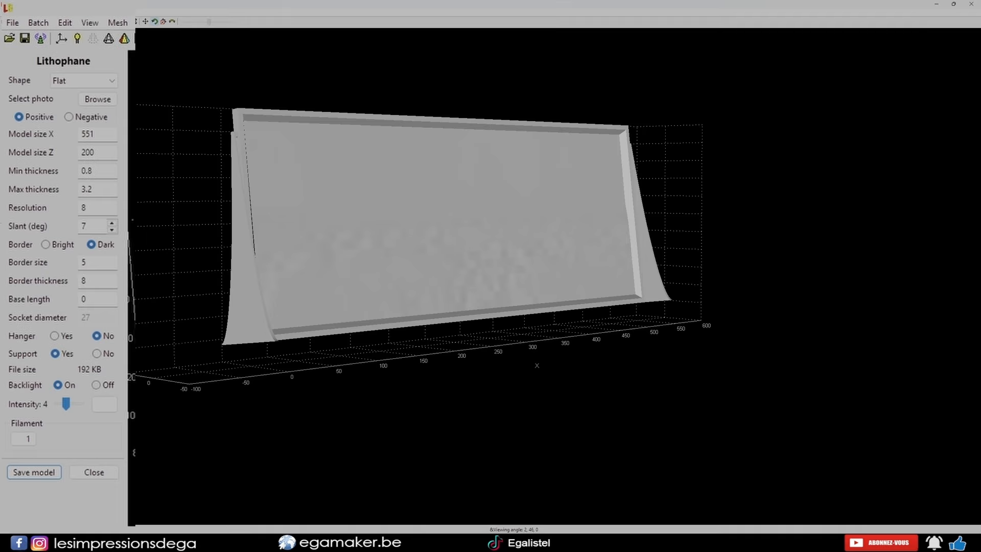
Step: Turn off the backlight preview and set the lithophane's resolution to 0.12
click(96, 385)
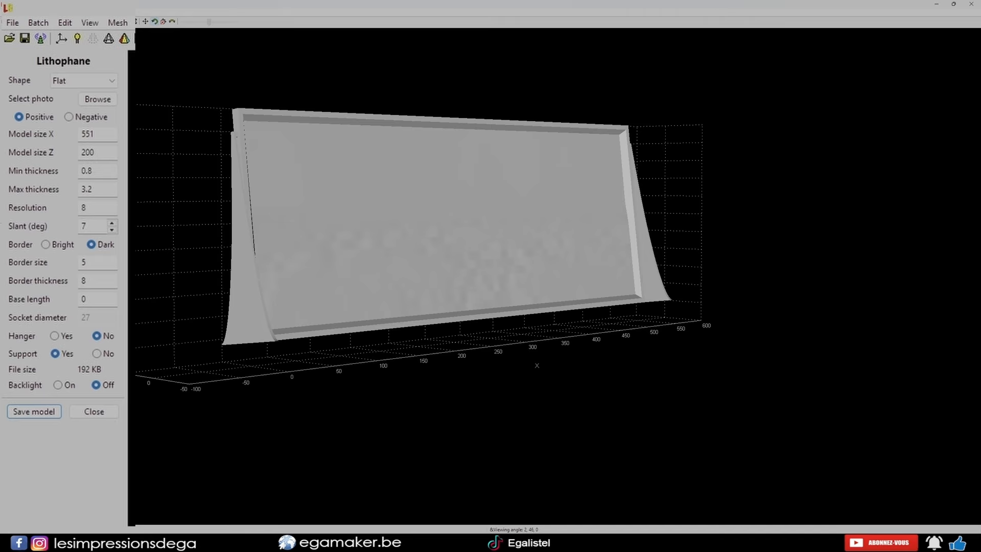
drag(579, 168, 478, 157)
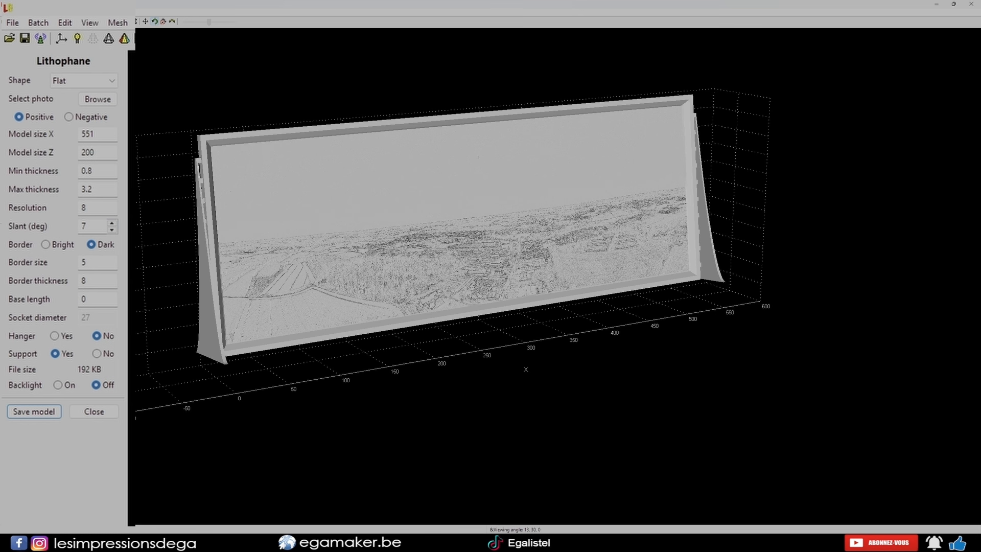
double_click(84, 207)
text(0.12)
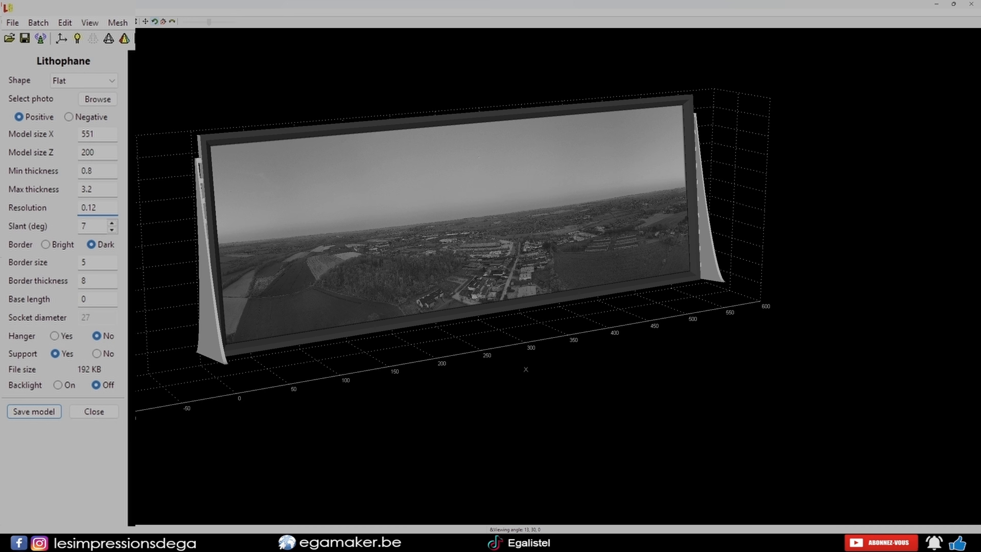
drag(478, 245, 478, 236)
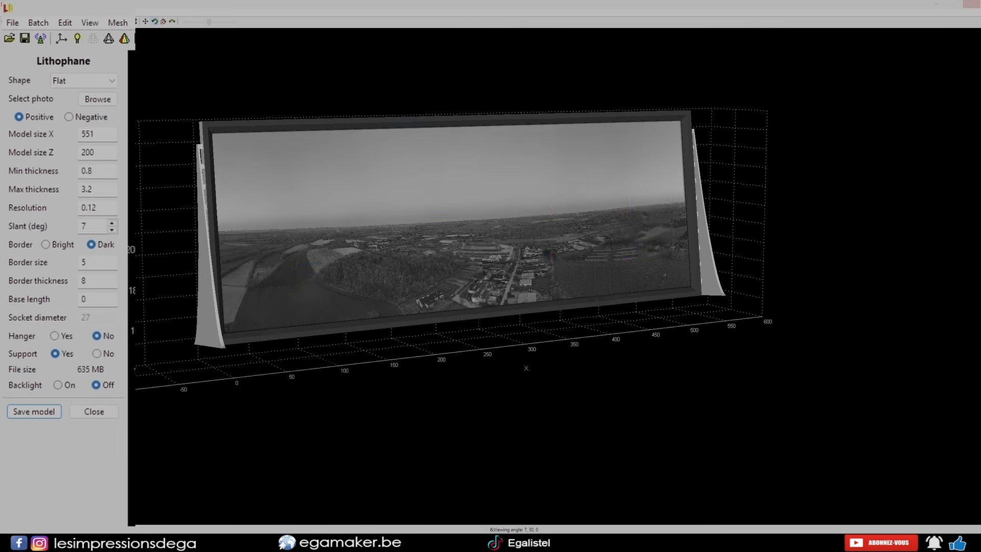
Step: Turn the backlight preview back on and save the lithophane model
click(58, 385)
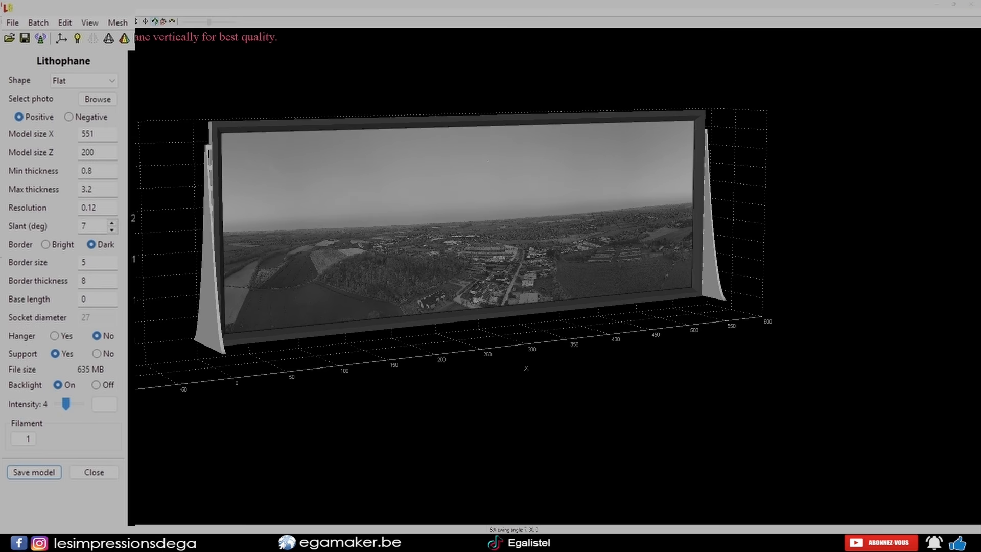
click(33, 472)
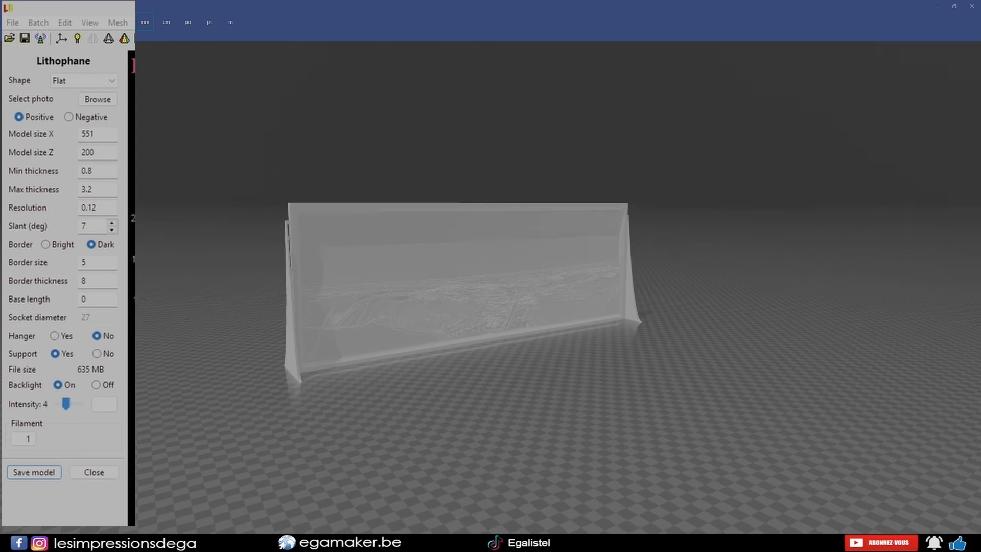
Step: Switch to 3D Builder and inspect the exported lithophane and its separate support parts
scroll(557, 287, up, 5)
scroll(557, 287, down, 1)
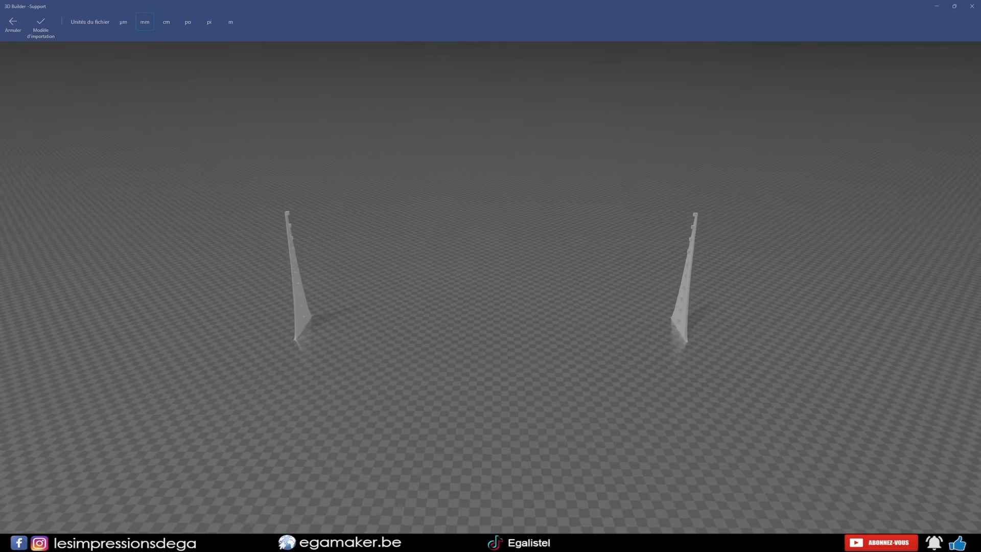
drag(490, 306, 475, 288)
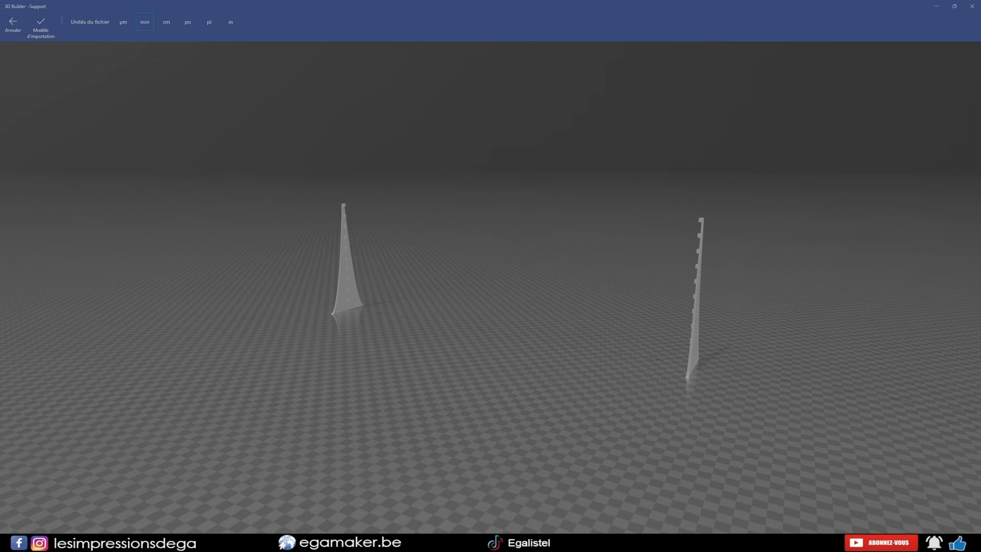
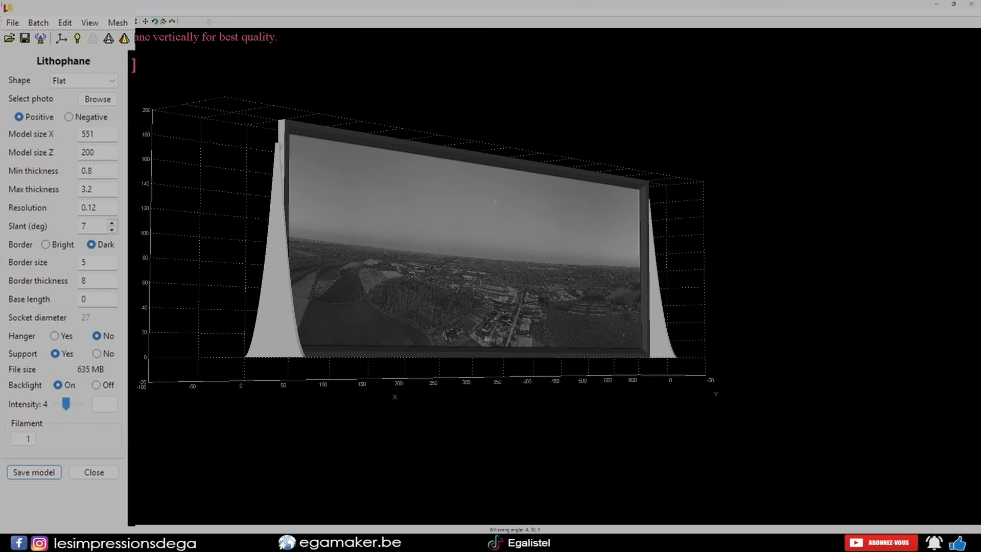
Step: Return to LuBan, view the supported panel and set its resolution to 5
drag(490, 276, 487, 296)
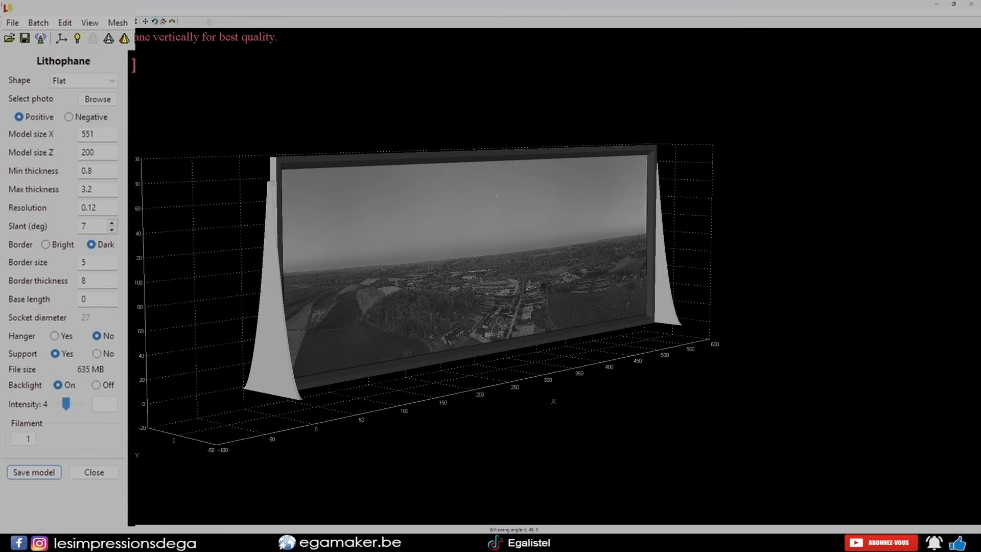
drag(496, 195, 494, 199)
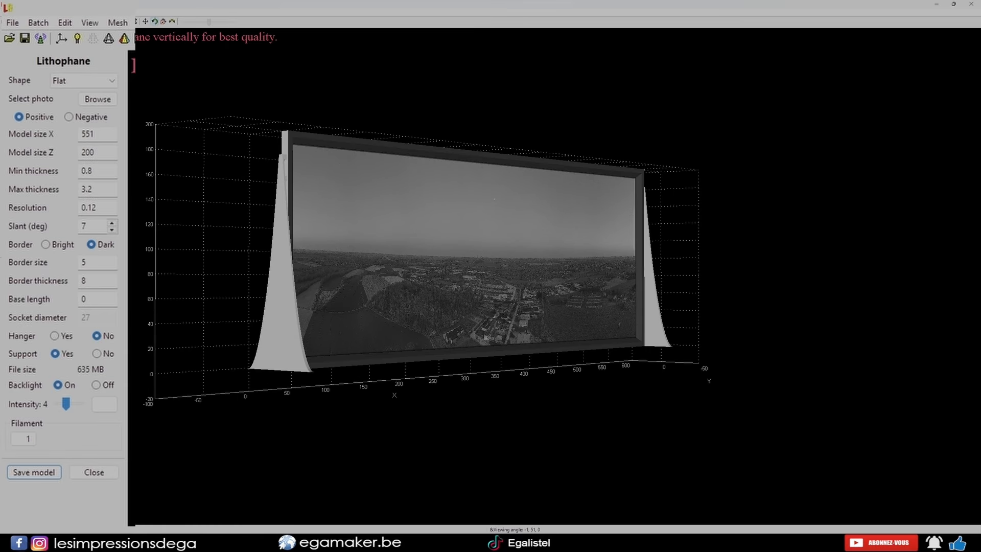
double_click(89, 208)
text(5)
key(Return)
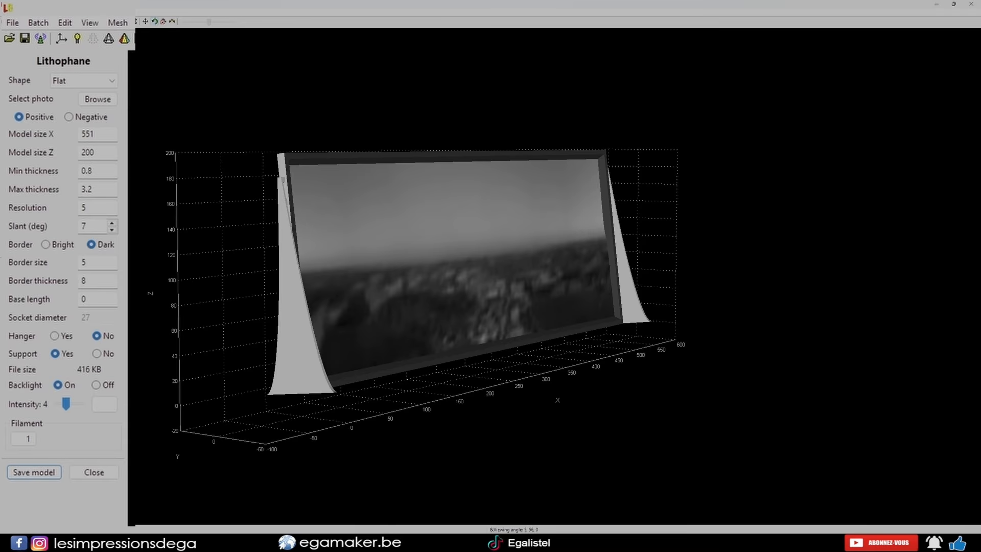
Step: Change the lithophane's shape to Arc and examine the curved panel from the side
click(98, 81)
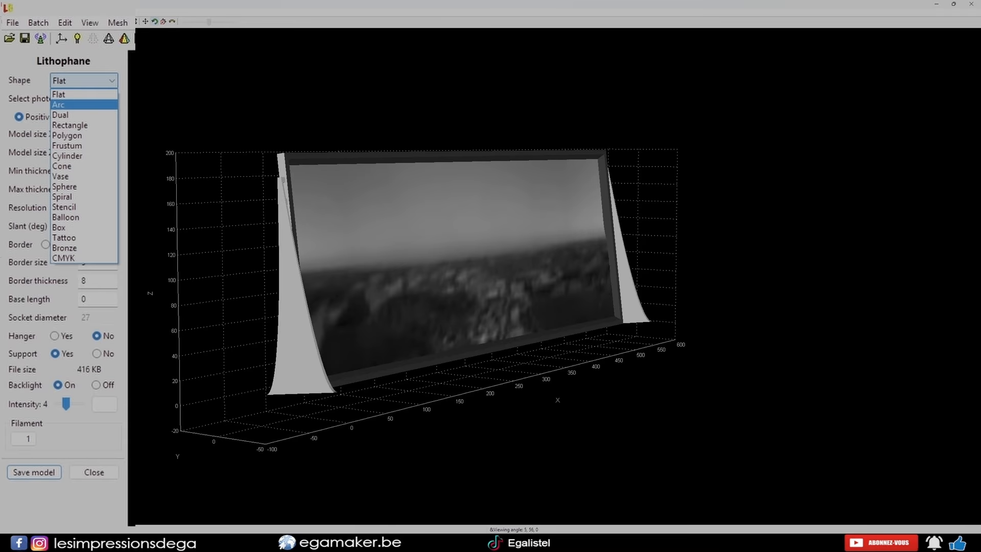
click(94, 105)
drag(408, 286, 482, 307)
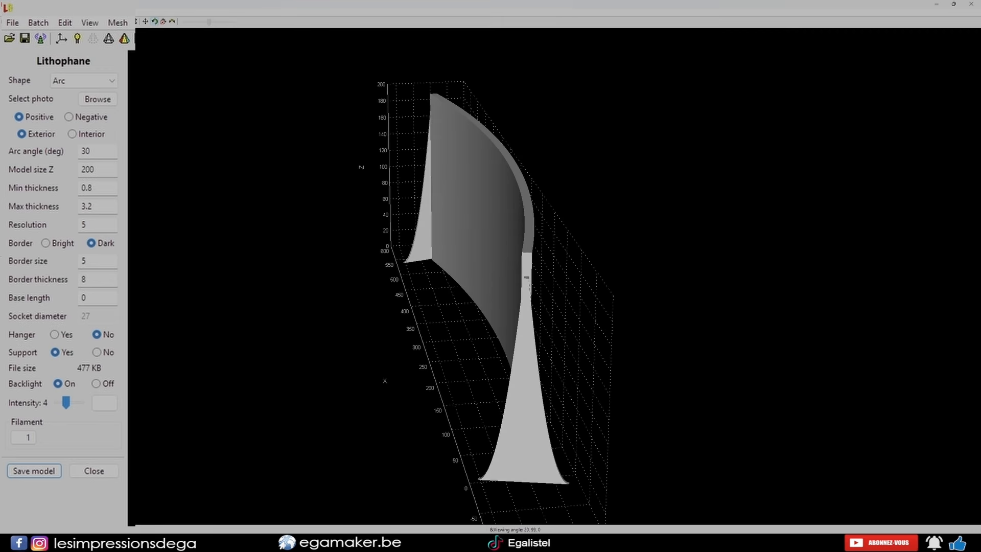
Step: Remove the supports from the arc lithophane and toggle its hanger on and off
click(96, 352)
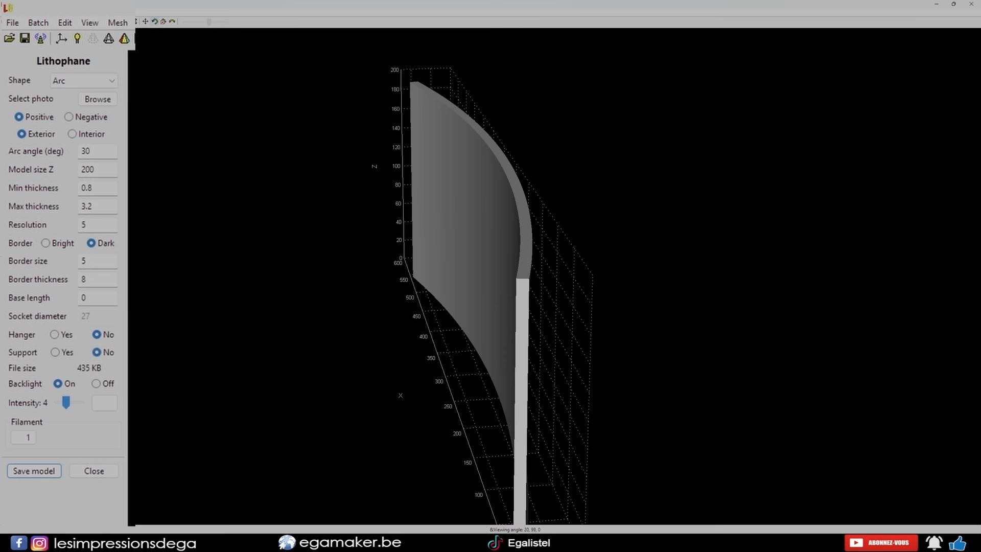
click(54, 334)
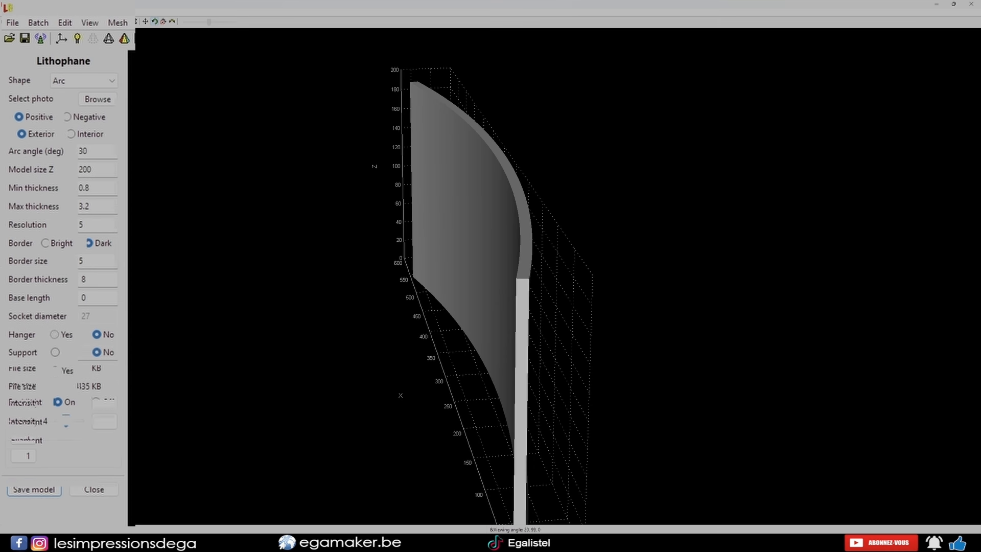
click(96, 334)
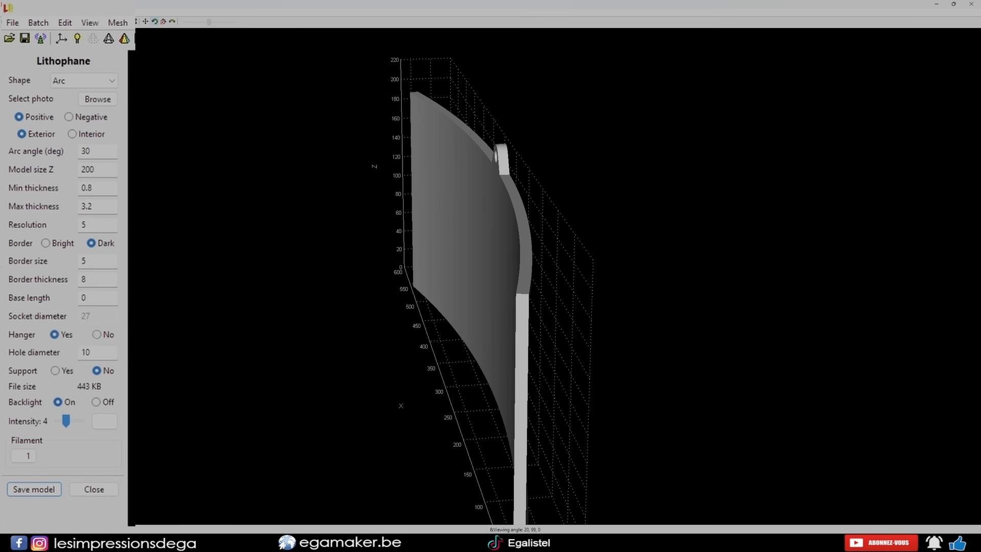
Step: Set the arc lithophane's base length to 10 and inspect the curved panel
double_click(84, 298)
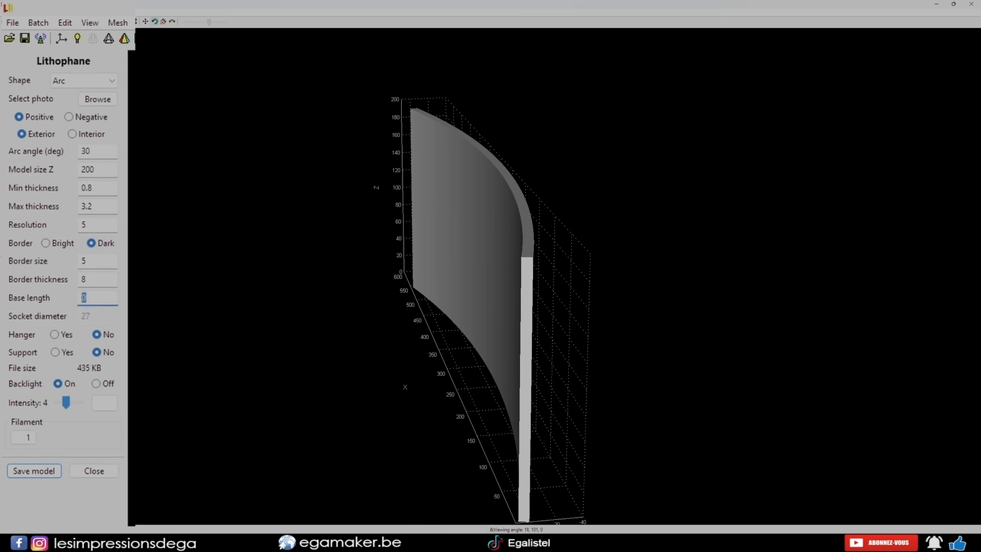
text(10)
key(Return)
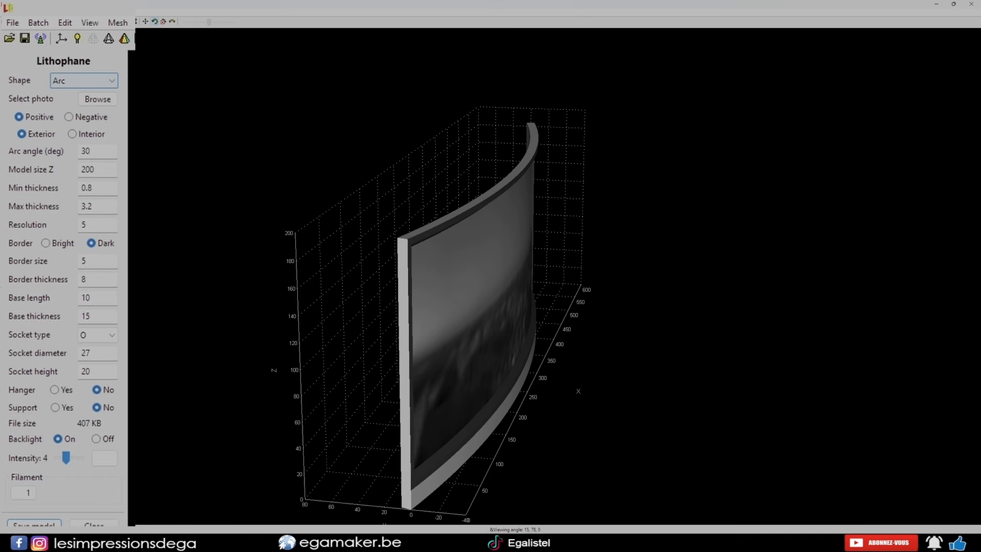
click(84, 80)
click(62, 114)
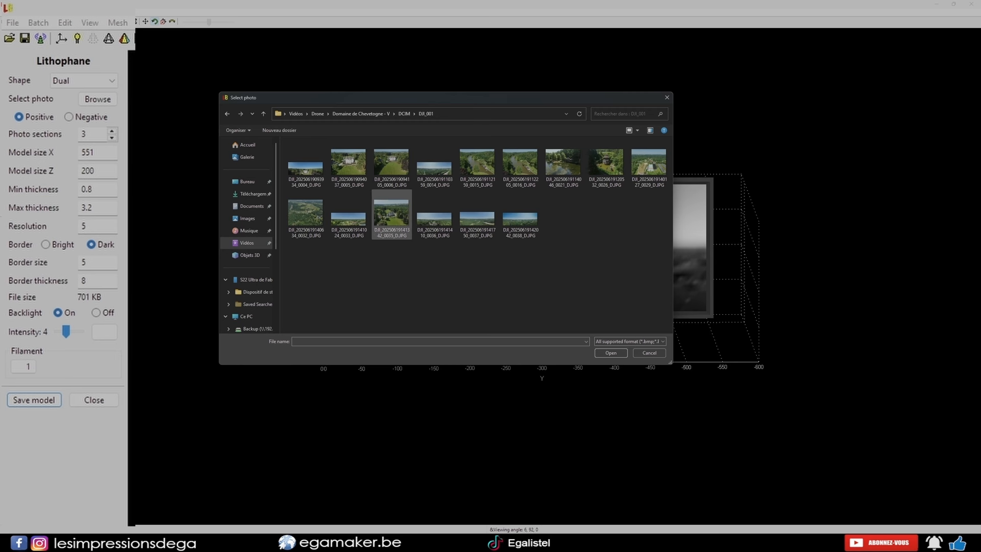
click(391, 161)
click(611, 353)
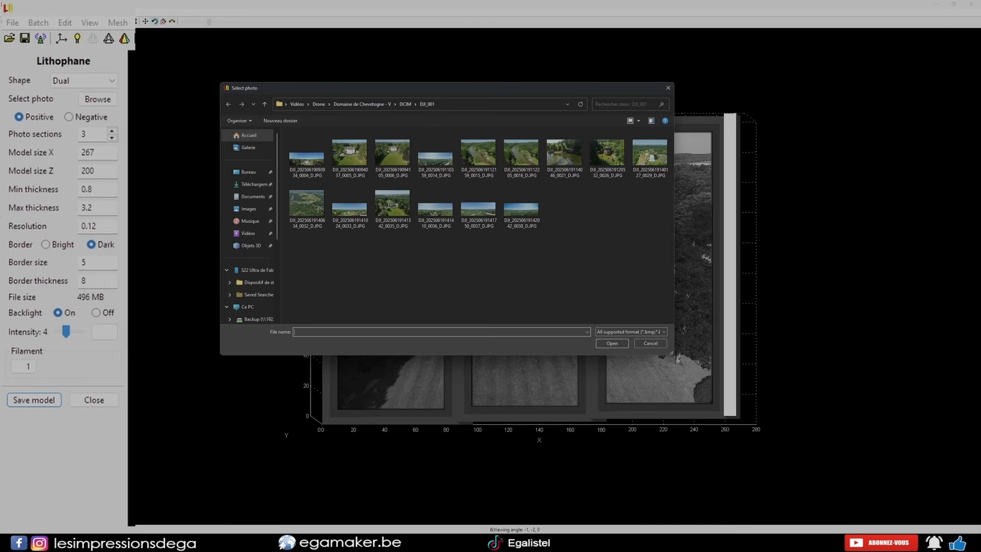
click(318, 104)
scroll(420, 231, down, 6)
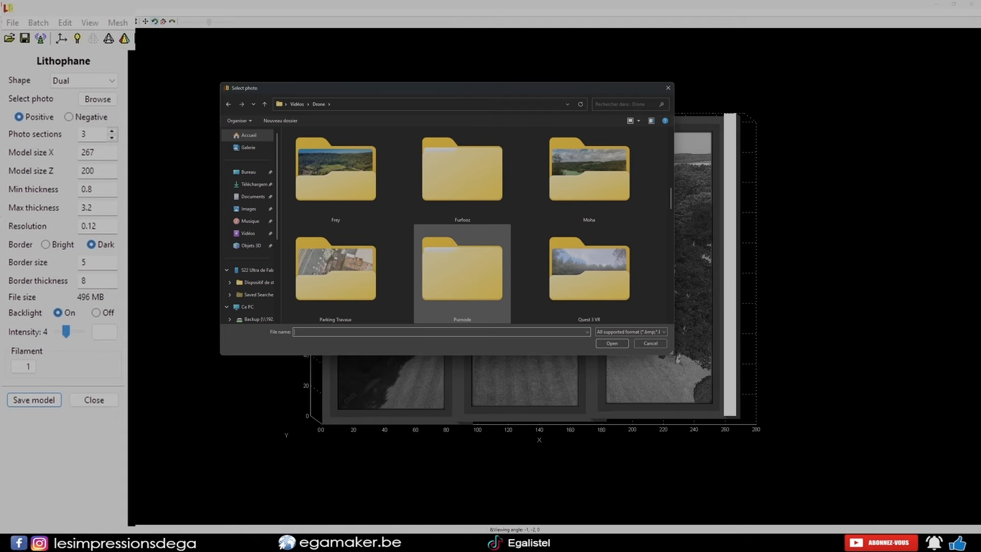
scroll(420, 231, down, 2)
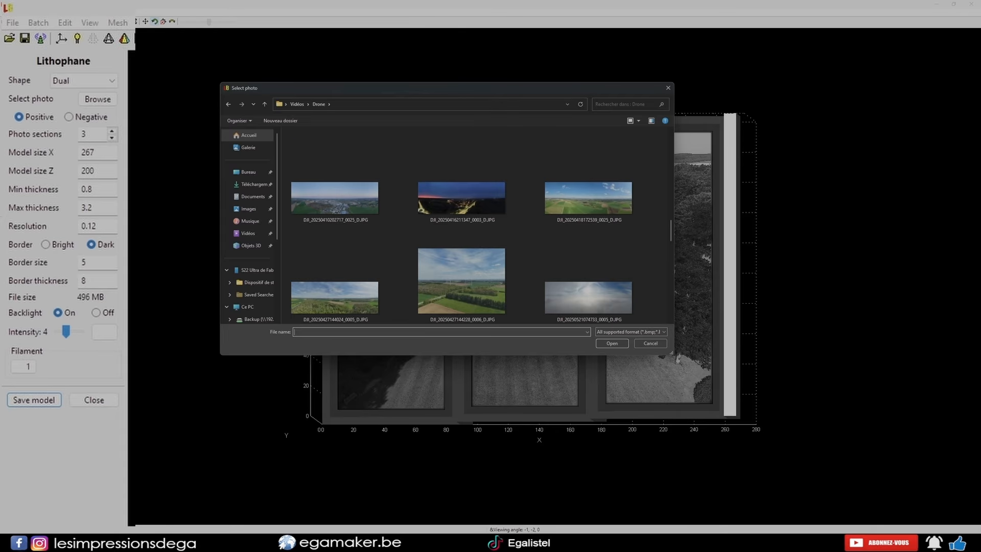
scroll(587, 204, down, 3)
click(587, 199)
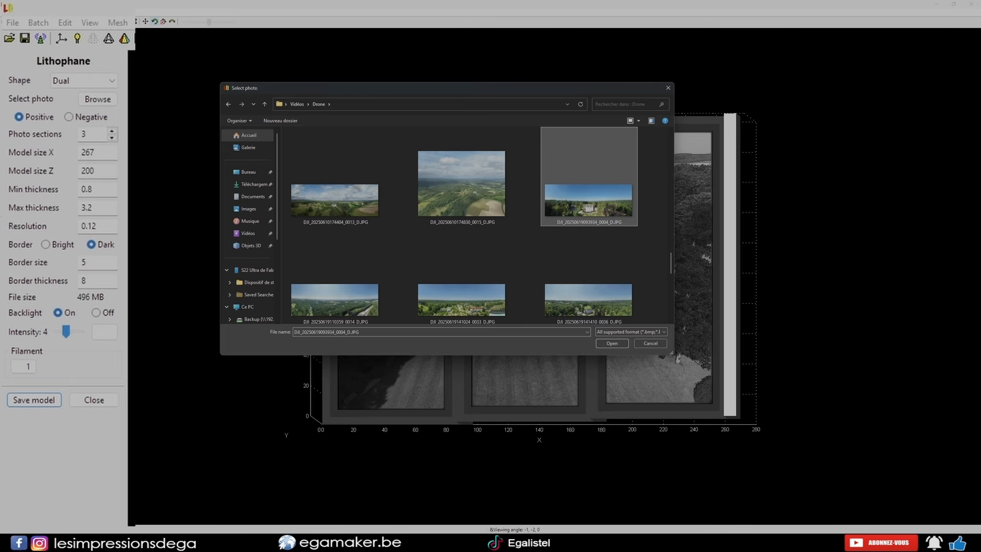
scroll(588, 199, up, 5)
ctrl+click(462, 246)
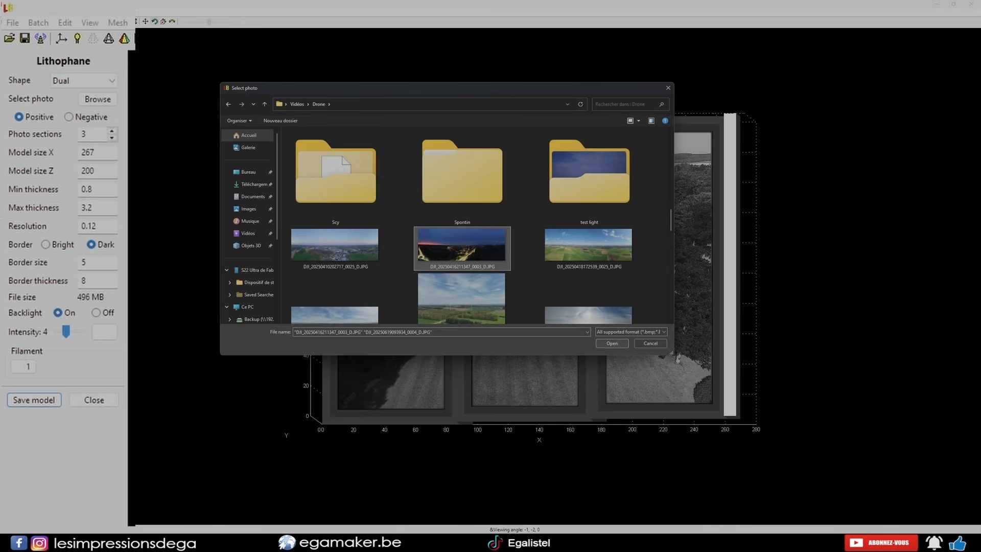
click(611, 343)
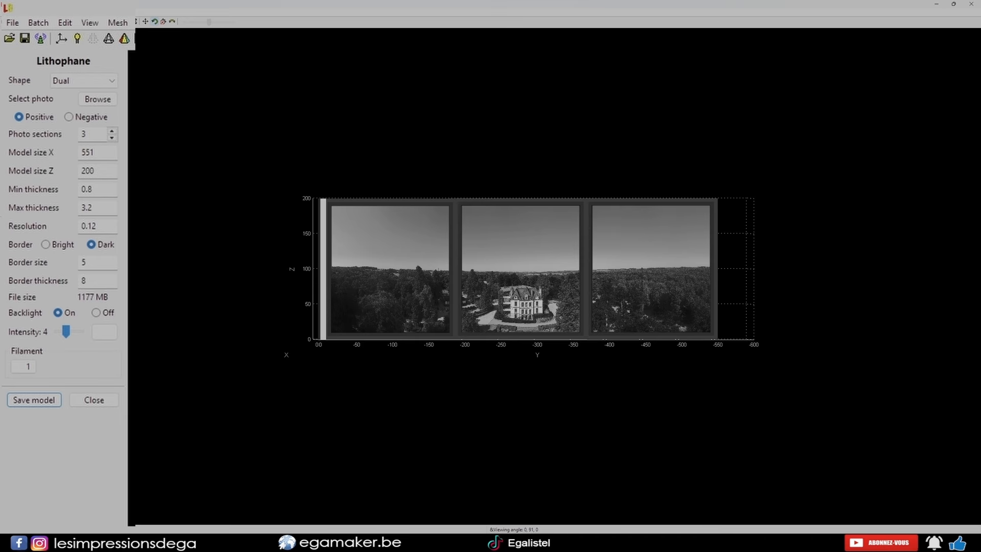
Step: Set the lithophane's resolution to 10, change its shape to Rectangle, and set the model size Y to 250
double_click(96, 226)
text(10)
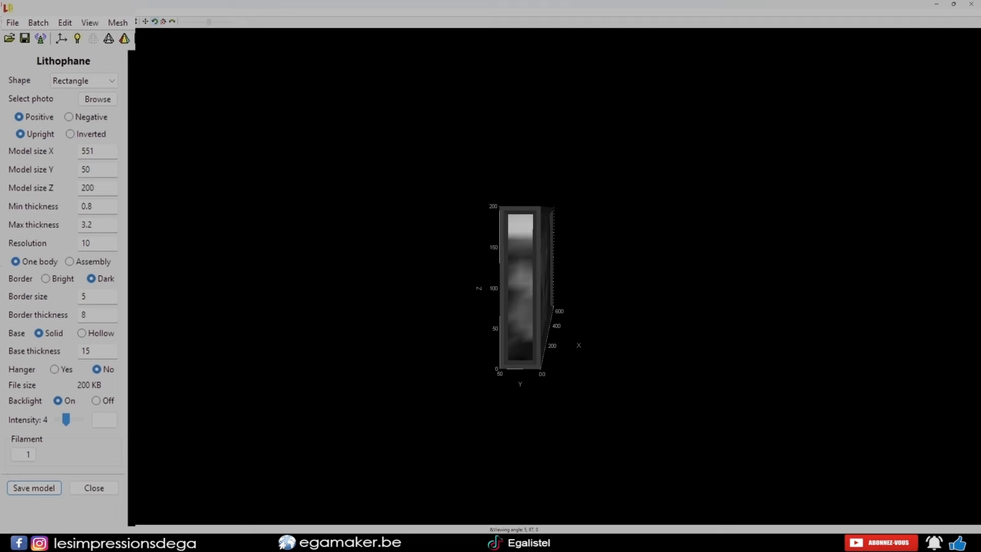
double_click(87, 169)
text(250)
key(Return)
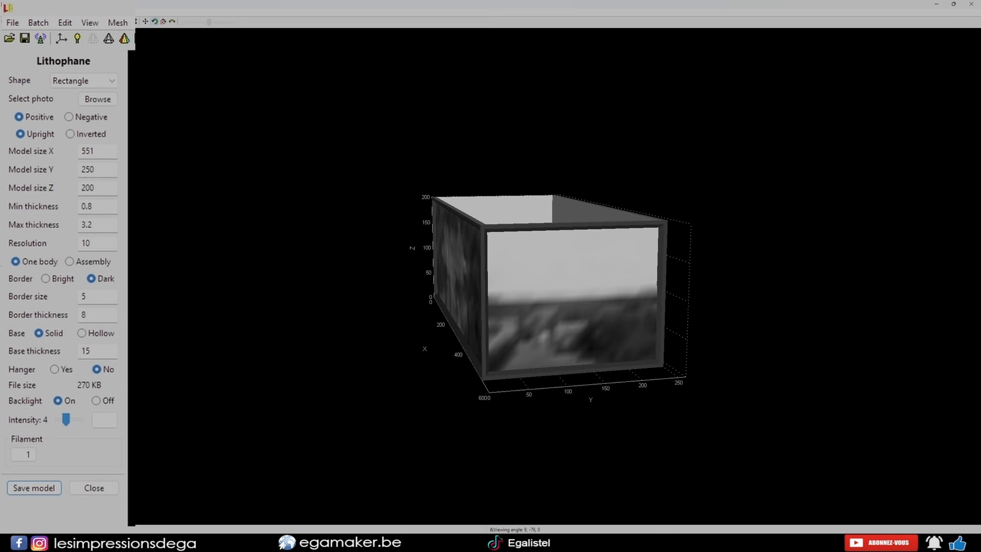
Step: Set the rectangular lithophane's resolution to 3 and inspect its photo sides and open interior
double_click(86, 243)
text(3)
key(Return)
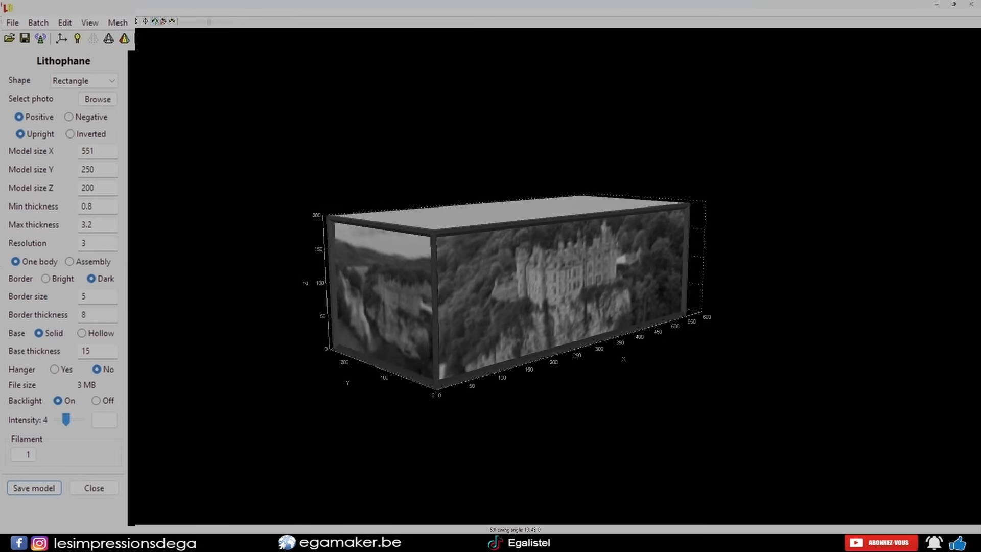
mouse_move(490, 306)
mouse_down()
mouse_move(598, 271)
mouse_move(538, 306)
mouse_move(480, 318)
mouse_up()
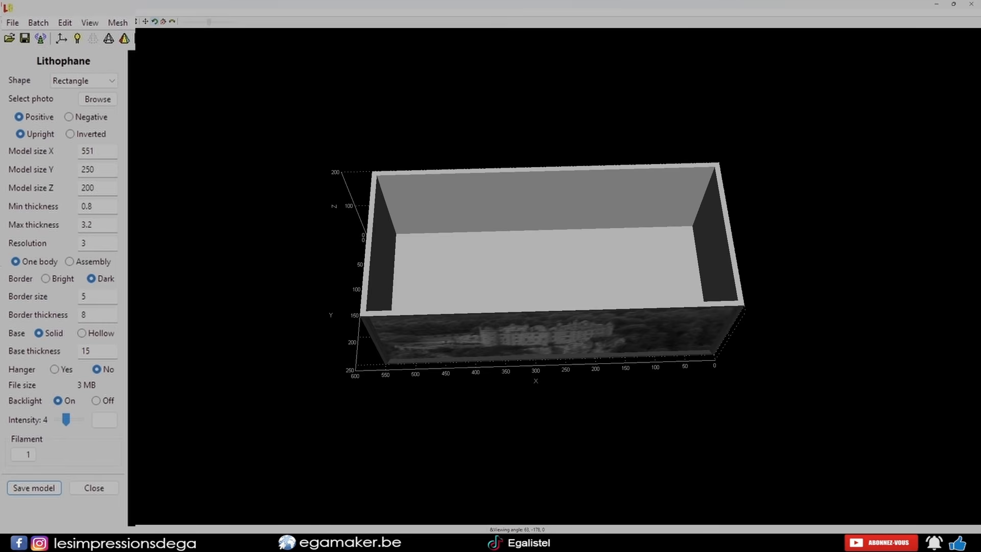
drag(480, 319, 530, 292)
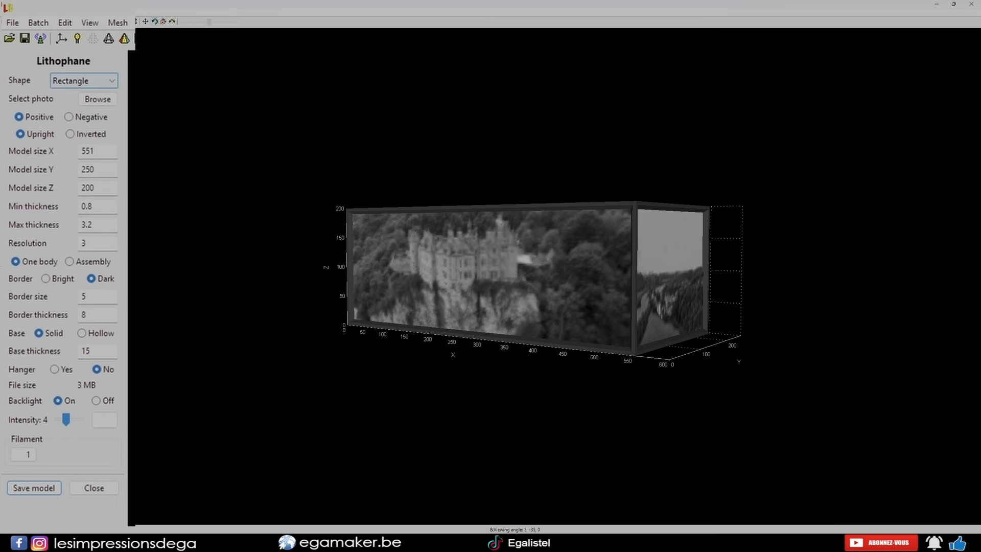
Step: Change the lithophane's shape to Polygon and increase the number of sides to 7
click(82, 80)
click(76, 135)
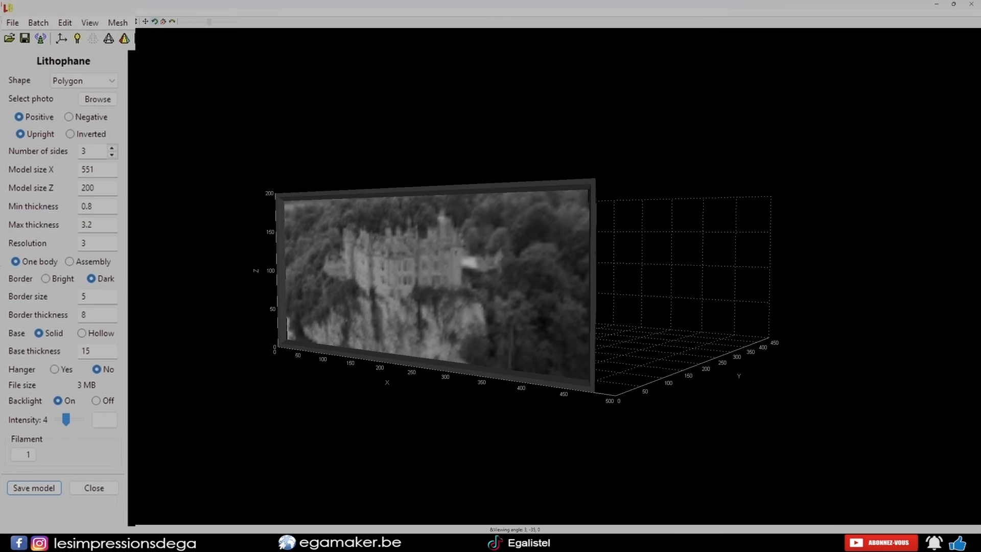
drag(450, 276, 654, 307)
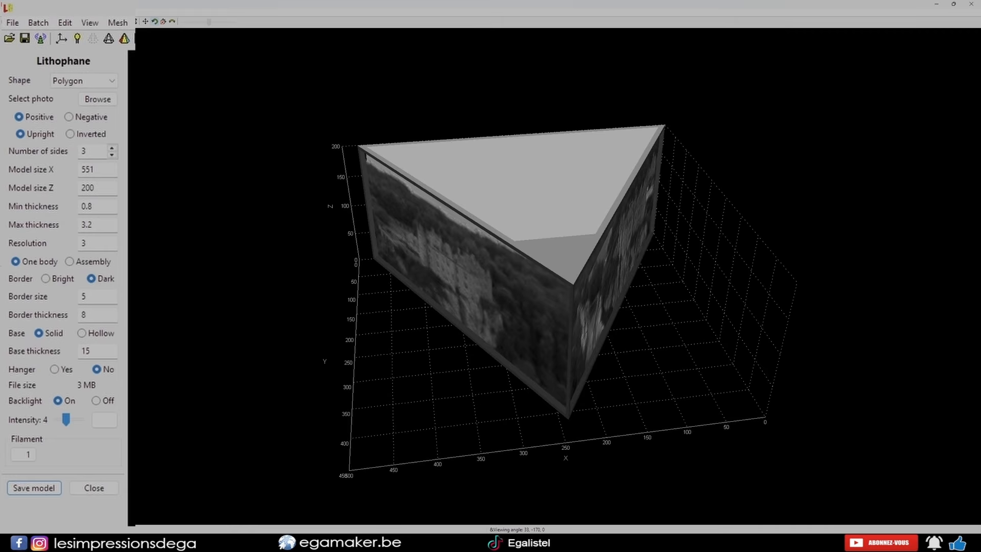
click(112, 148)
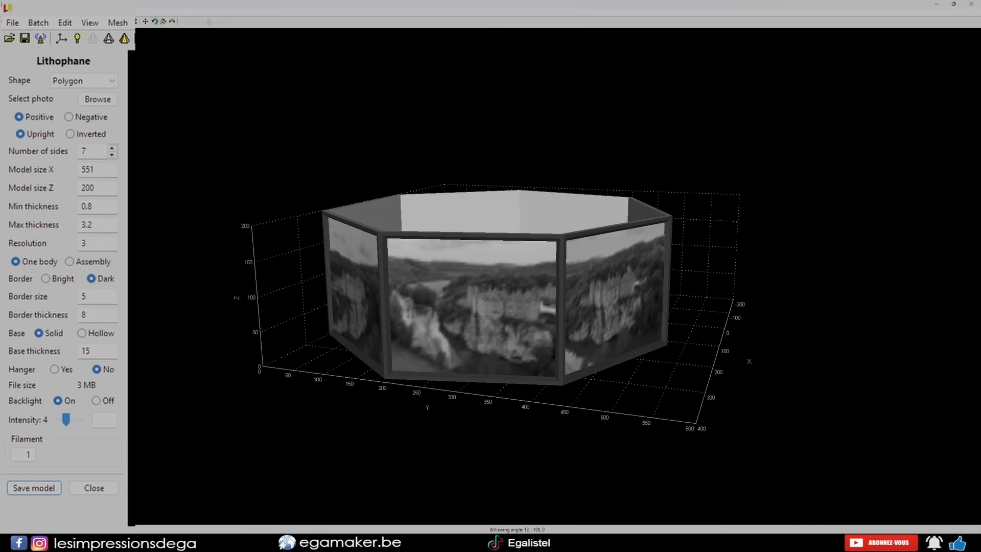
Step: Give the seven-sided lithophane a hollow base with a socket diameter of 39 and inspect the spoked interior
drag(388, 286, 482, 277)
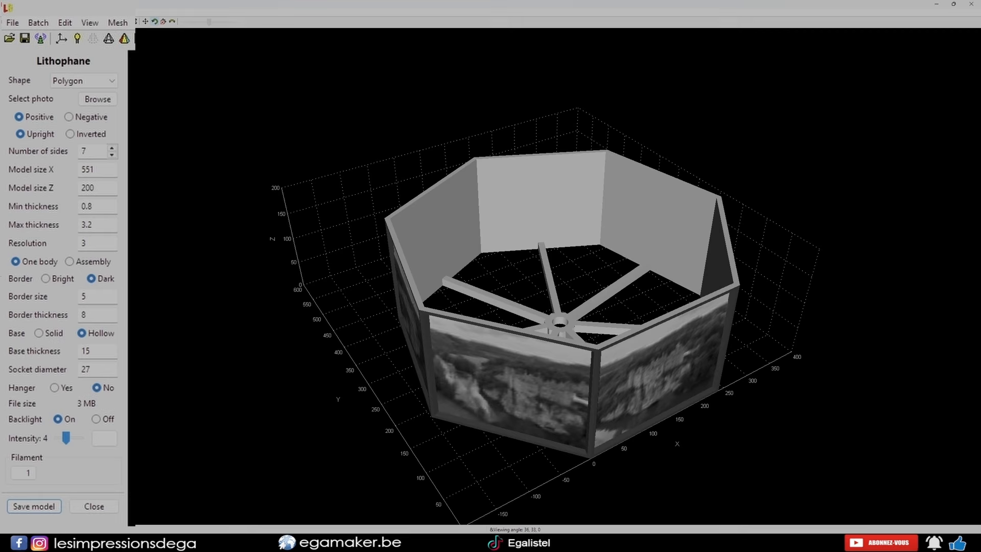
drag(510, 255, 356, 316)
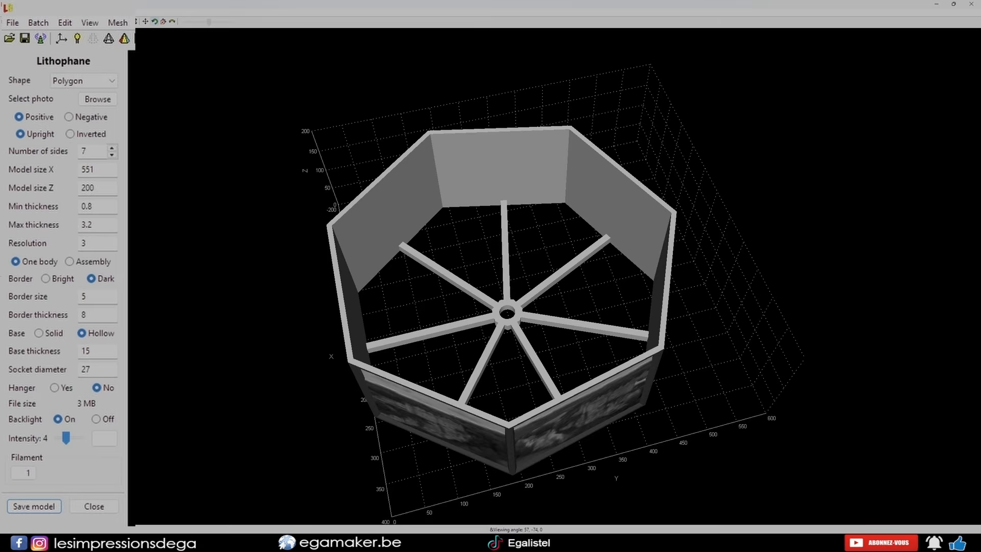
double_click(85, 369)
text(39)
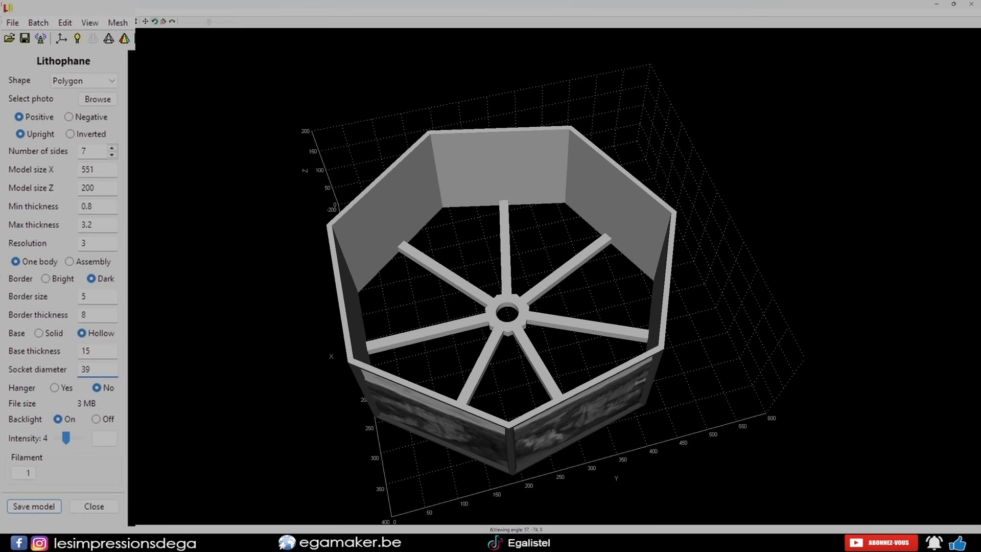
drag(511, 306, 449, 214)
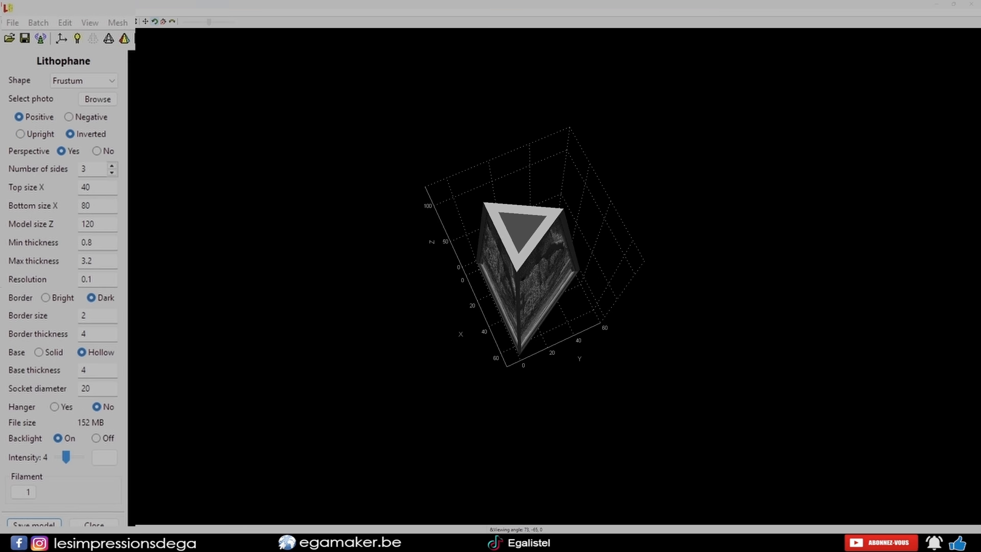
Step: Examine the frustum lithophane from several angles, switching its base to Solid and its photo orientation to Upright
drag(551, 296, 442, 246)
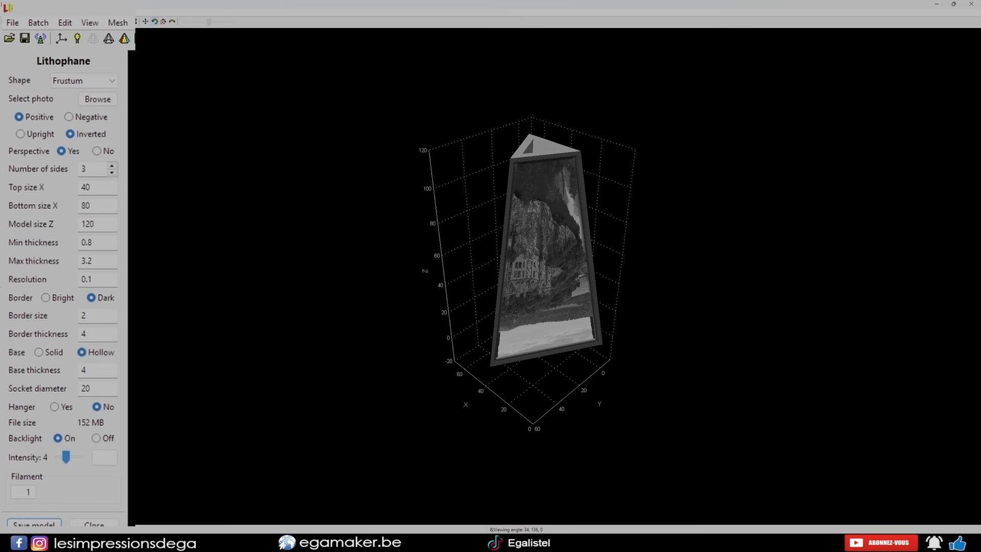
drag(442, 247, 458, 236)
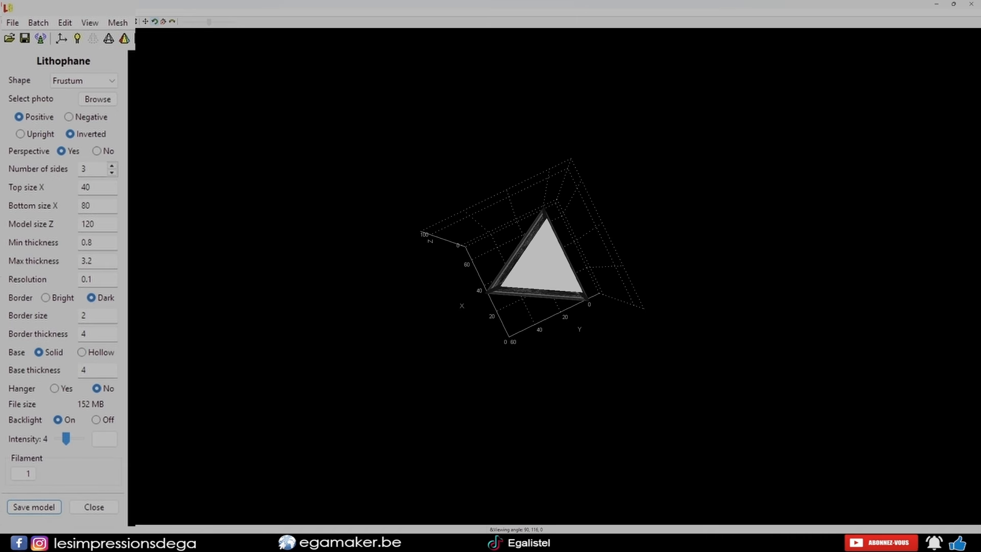
drag(531, 276, 536, 276)
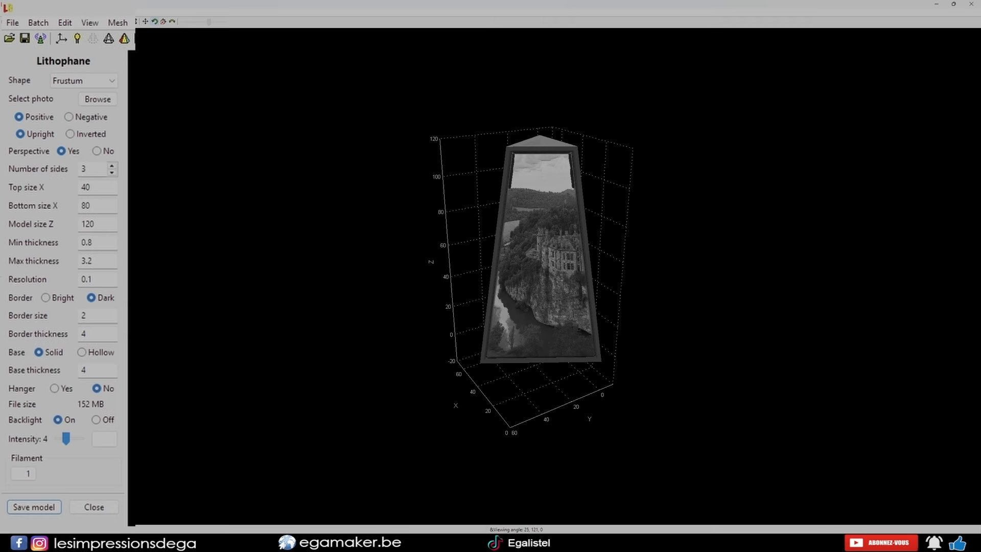
drag(536, 256, 613, 347)
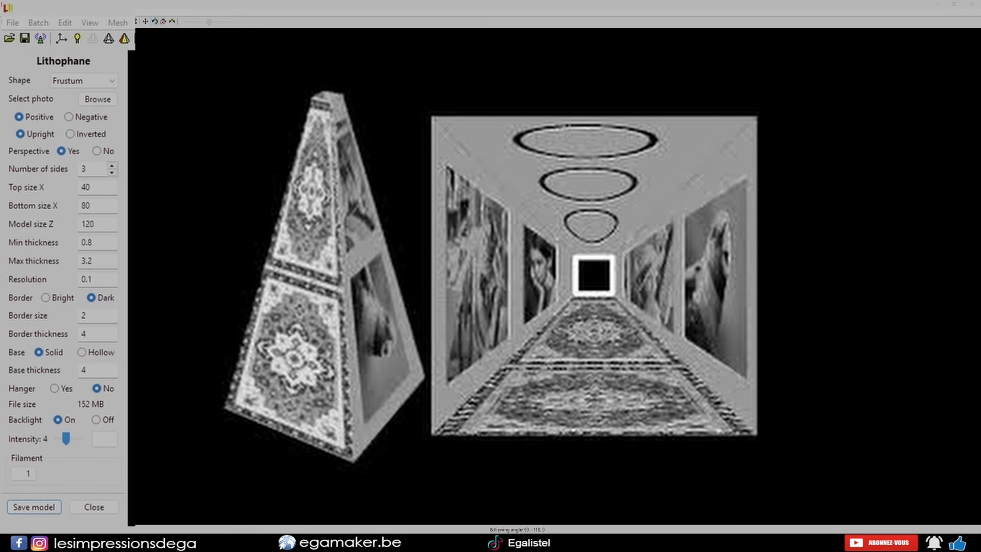
Step: Preview the lithophane as a Cylinder, change the shape to Cone, and inspect it from the side
click(84, 80)
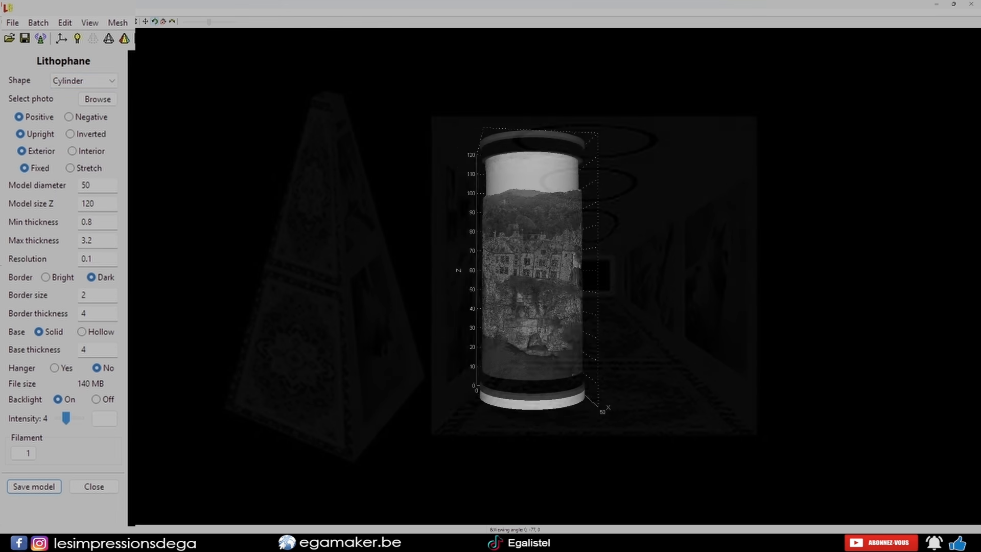
drag(542, 240, 541, 251)
click(84, 81)
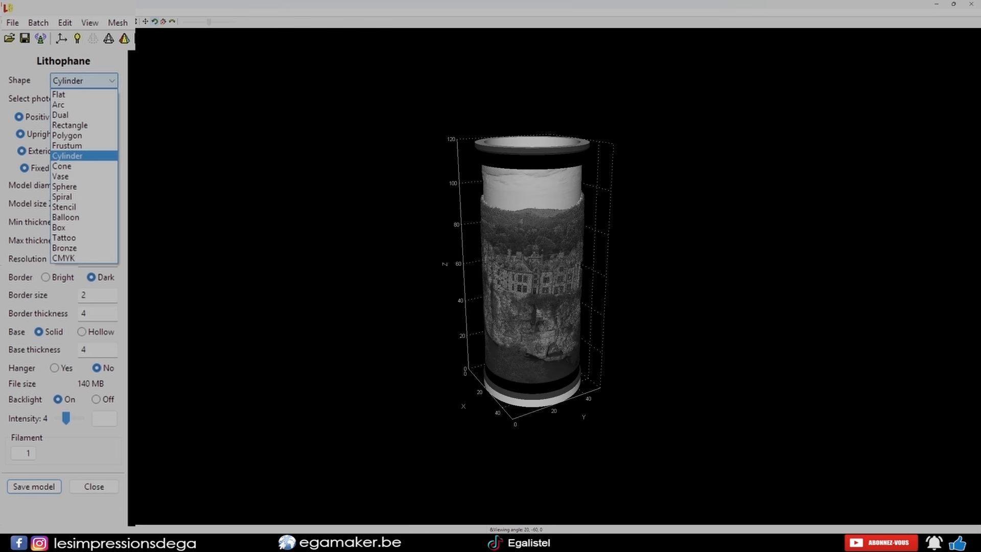
click(84, 166)
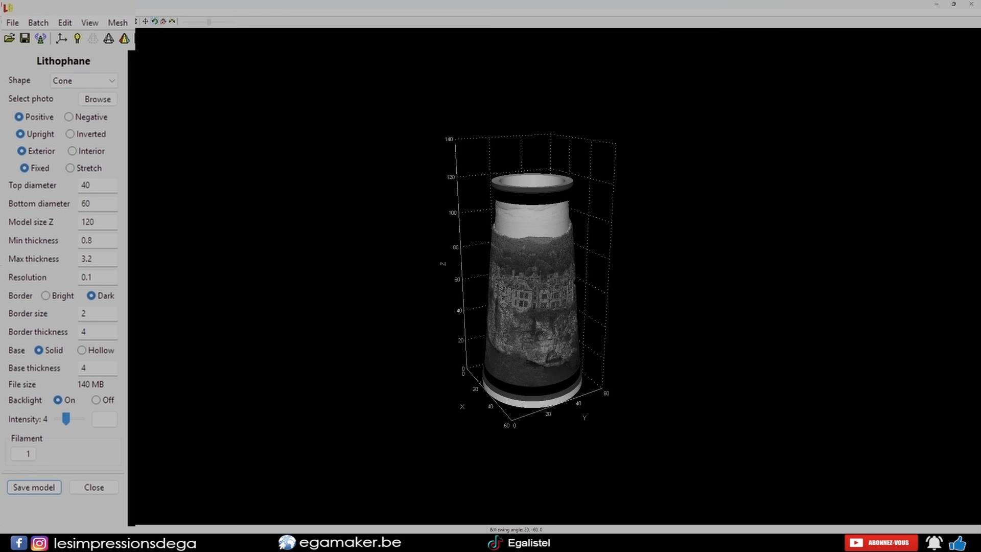
drag(531, 260, 591, 257)
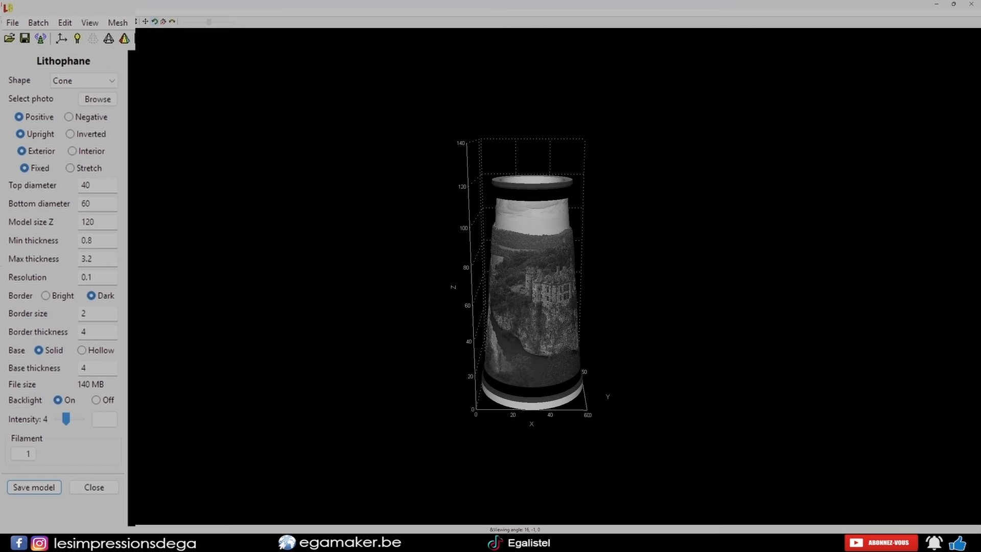
Step: Set the cone's top diameter to 20 and bottom diameter to 100, and make its base hollow
double_click(86, 186)
text(20)
key(Tab)
text(100)
key(Return)
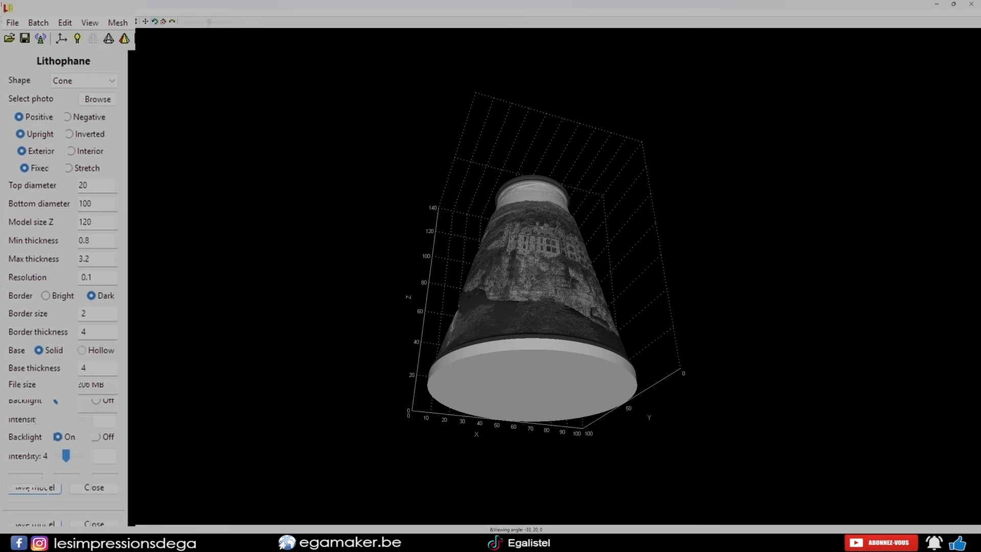
click(82, 351)
drag(531, 307, 495, 230)
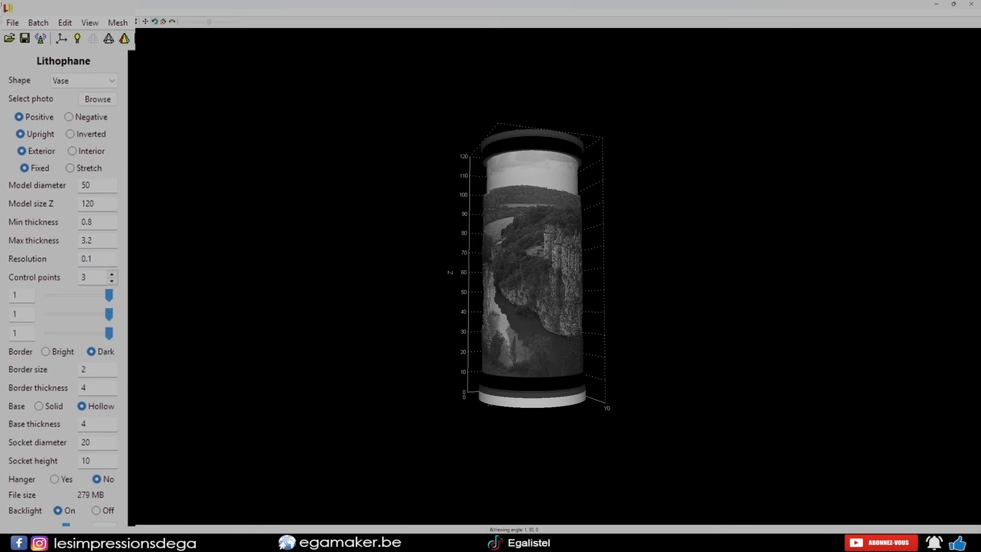
Step: Inspect the vase lithophane and lower its first control point to narrow the profile
drag(531, 276, 535, 282)
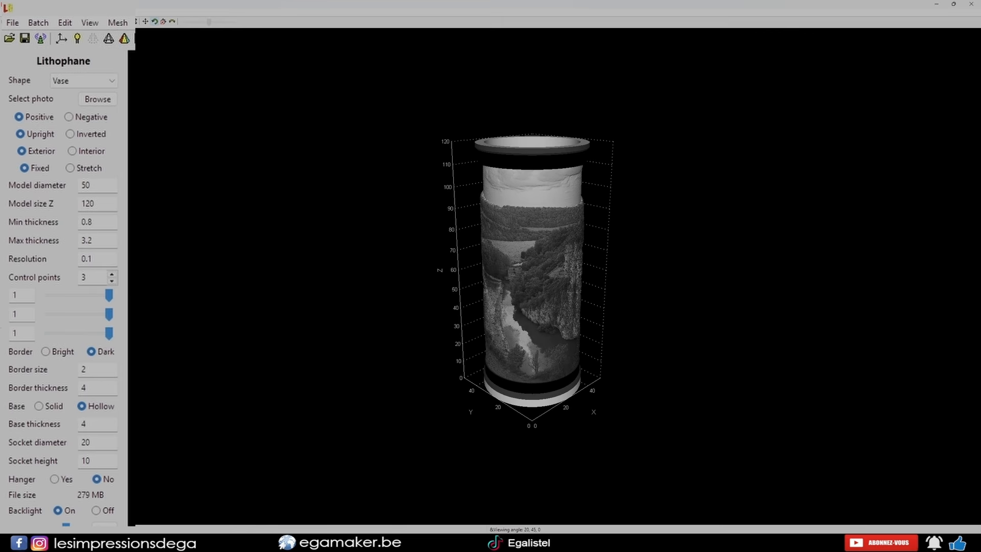
drag(109, 295, 48, 295)
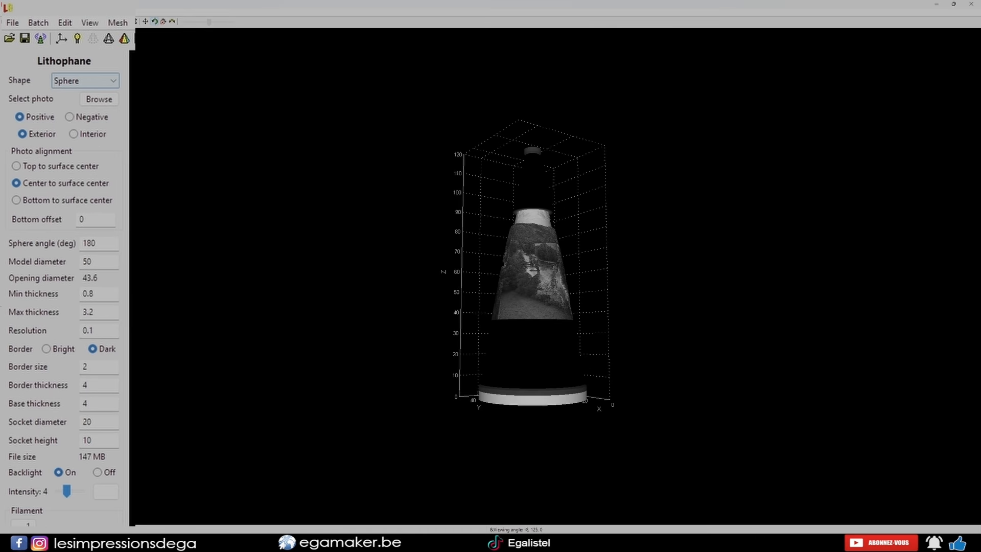
Step: Inspect the sphere lithophane from several sides and set its sphere angle to 290 degrees
drag(531, 245, 434, 279)
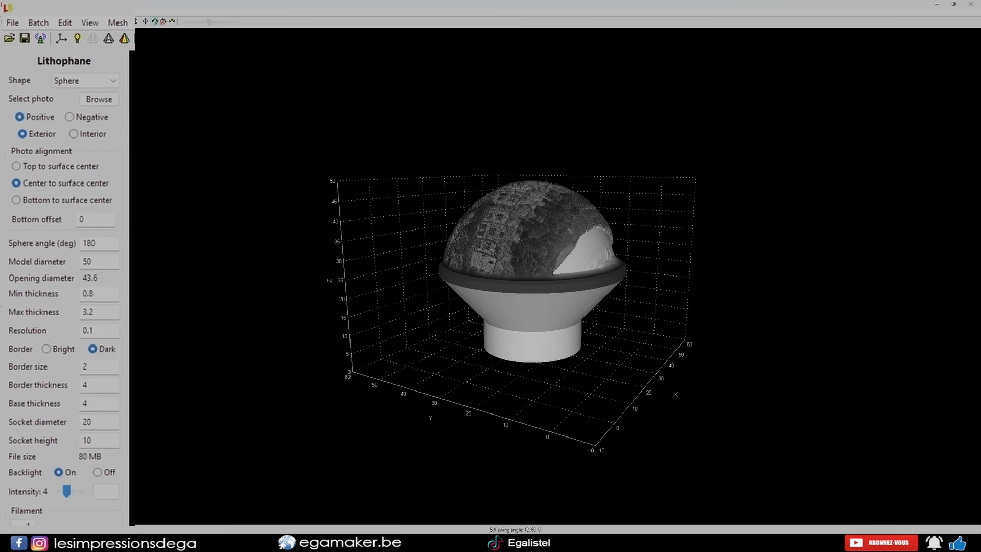
double_click(89, 243)
drag(503, 276, 531, 283)
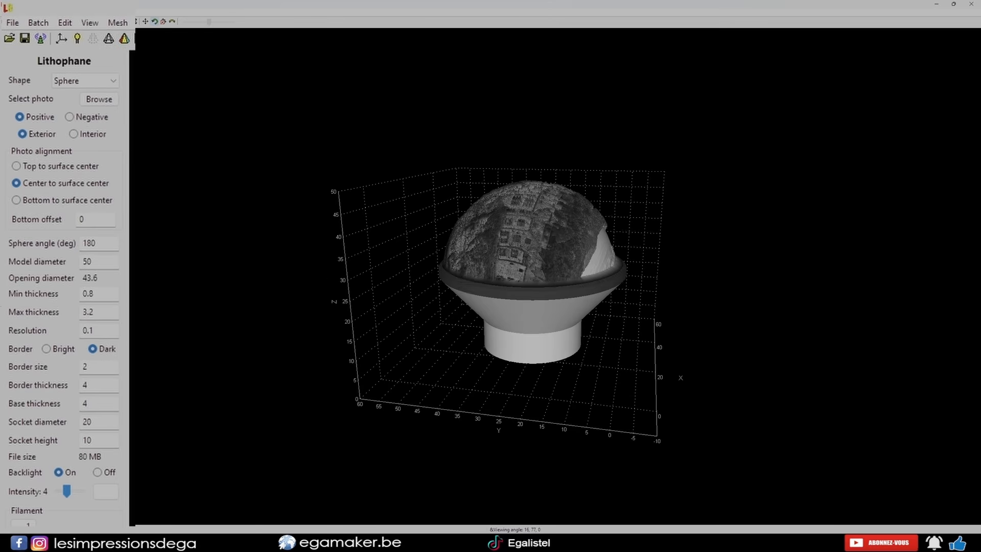
double_click(96, 243)
text(290)
key(Return)
Step: Try a sphere angle of 360 degrees, dismiss the notice and set the angle to 350 degrees instead
text(360)
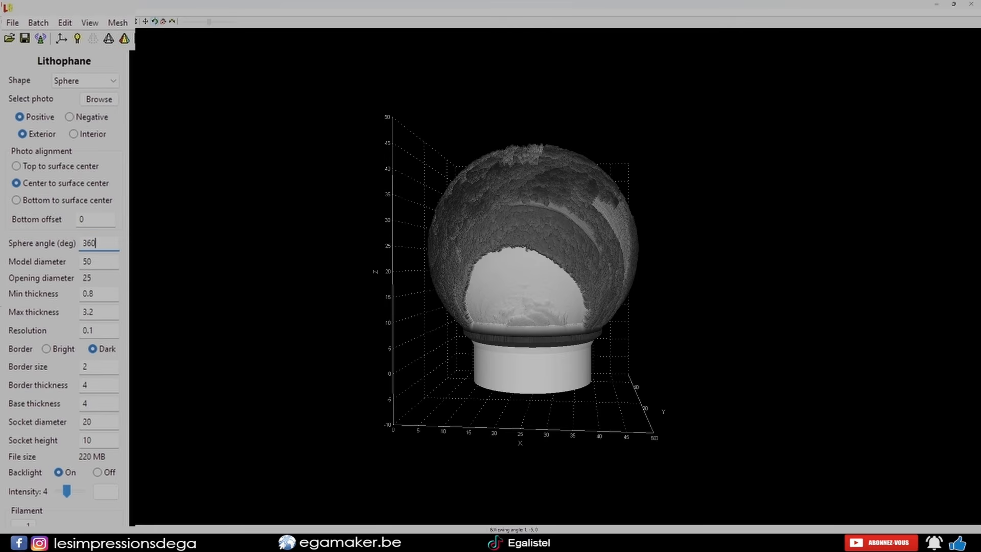
key(Return)
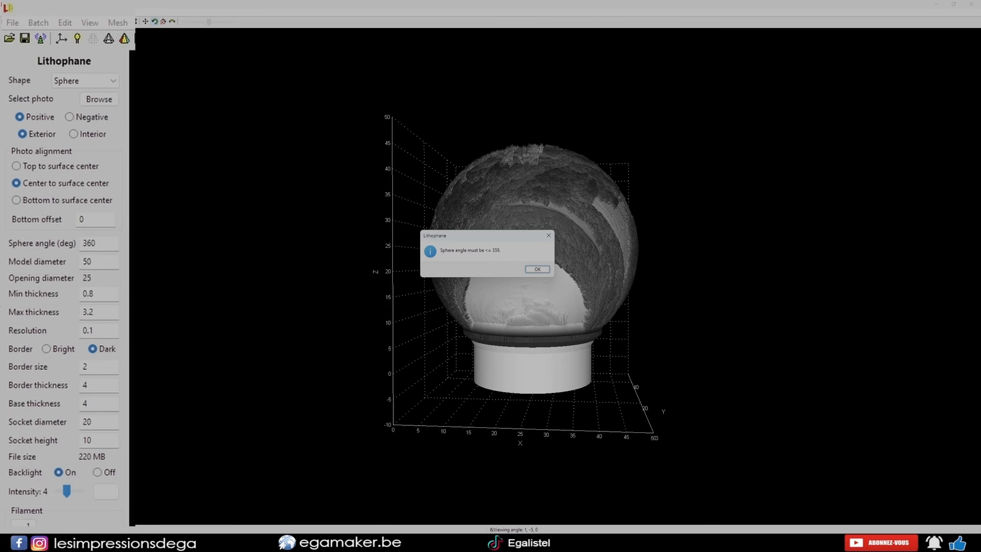
drag(479, 240, 329, 212)
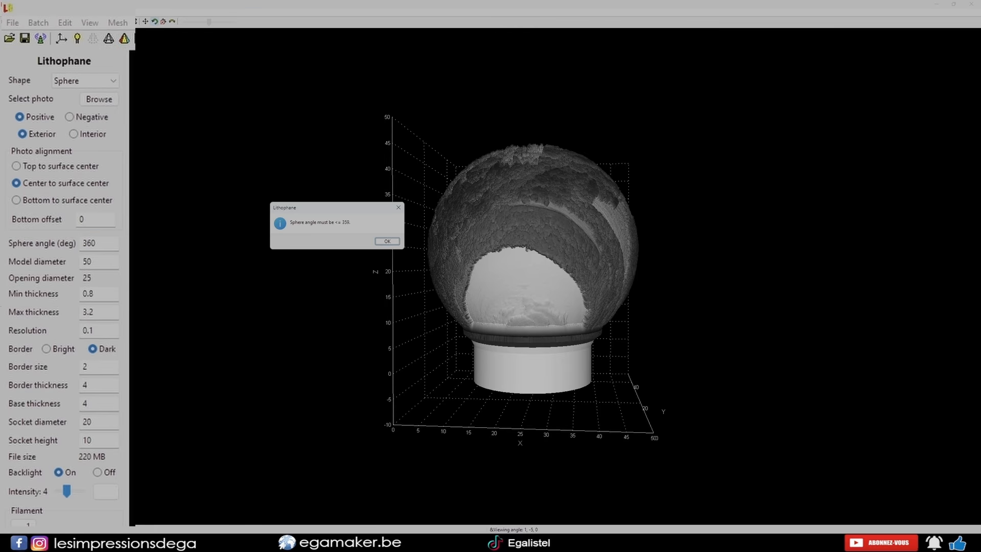
key(Return)
text(350)
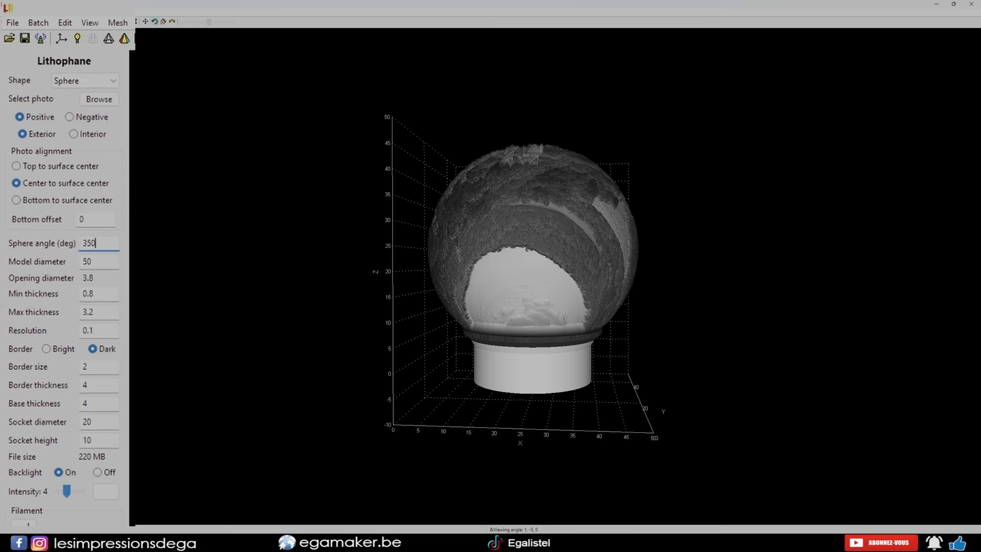
drag(659, 266, 455, 281)
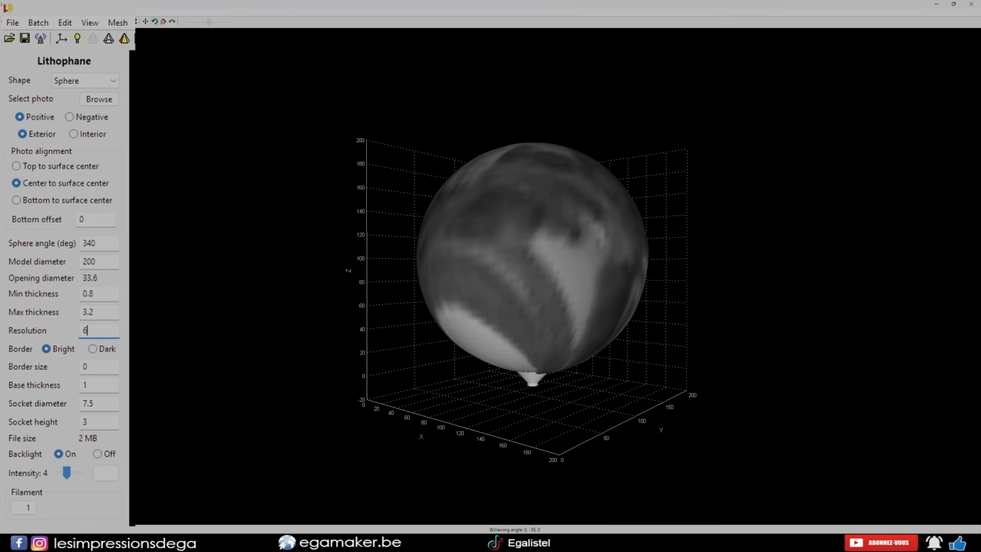
Step: Apply a resolution of 6, set the sphere angle to 355 degrees and inspect the opening underneath
key(Return)
click(96, 261)
drag(97, 243, 87, 243)
text(55)
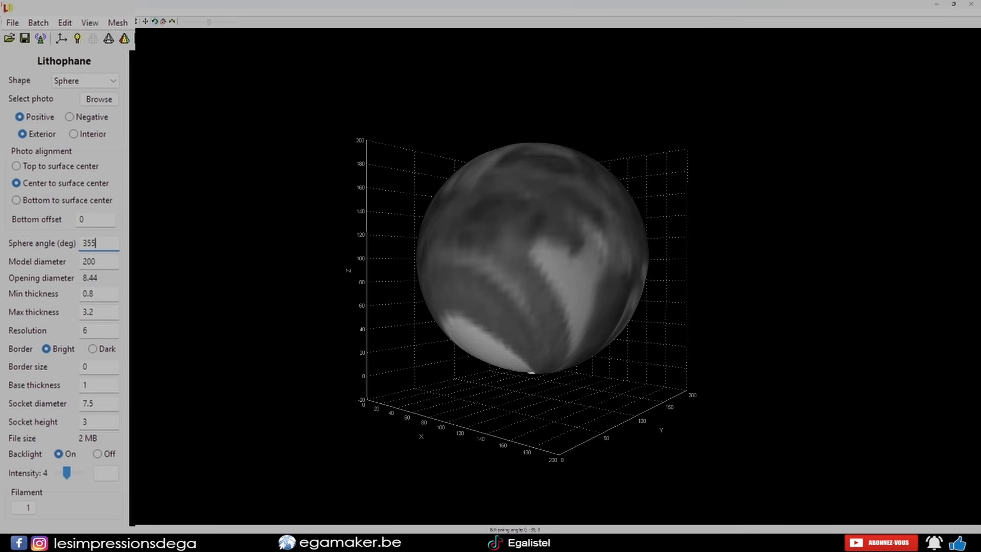
drag(532, 317, 588, 278)
scroll(531, 255, up, 6)
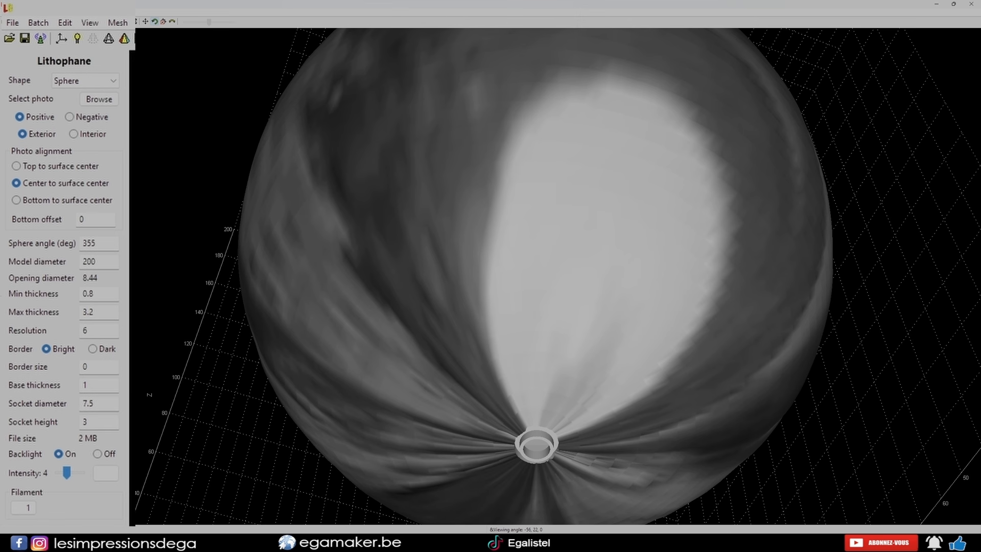
Step: Set the sphere angle to 350 degrees and inspect the socket from below
drag(97, 243, 91, 243)
text(0)
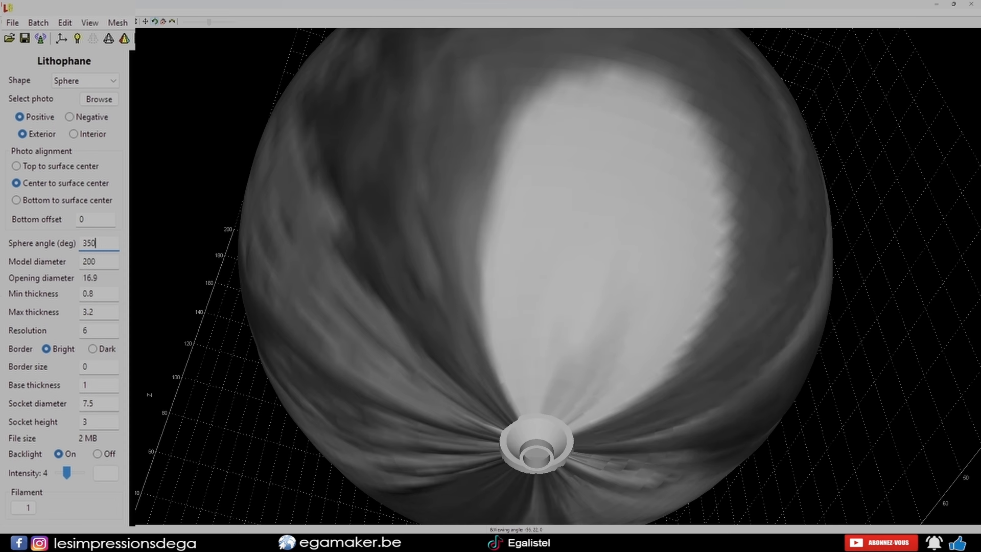
drag(536, 427, 536, 296)
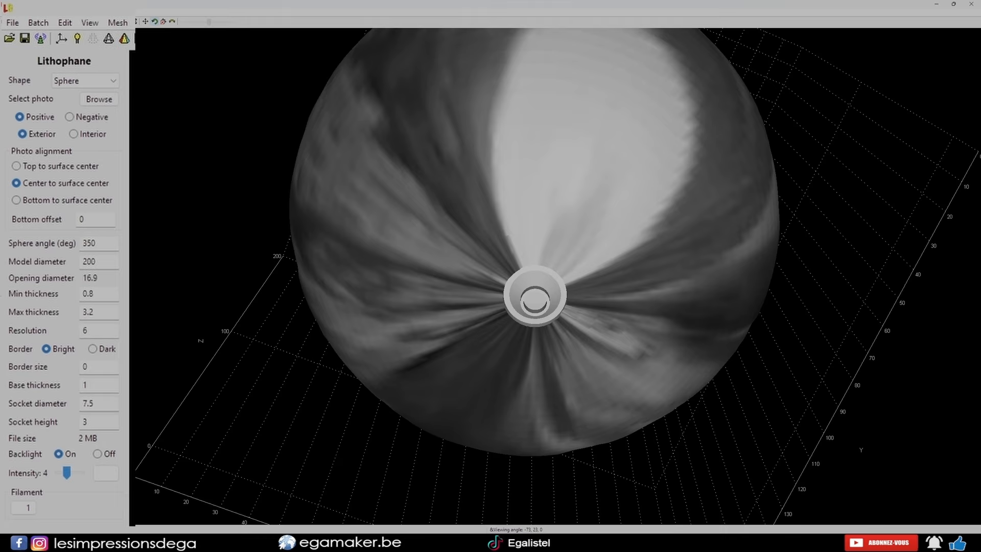
Step: Try a socket diameter of 17 on the sphere, dismiss the notice and inspect the socket
double_click(89, 403)
text(17)
key(Return)
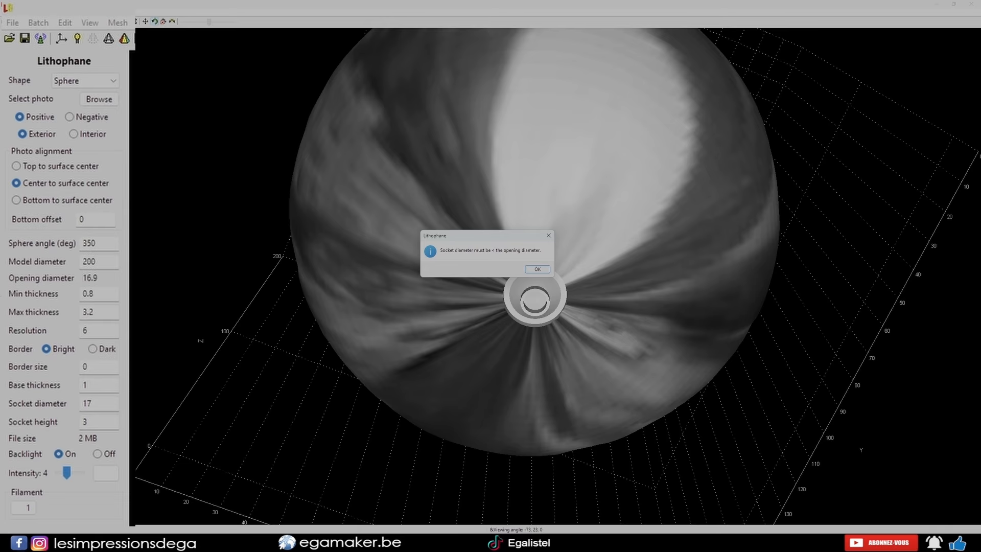
key(Return)
drag(537, 256, 529, 281)
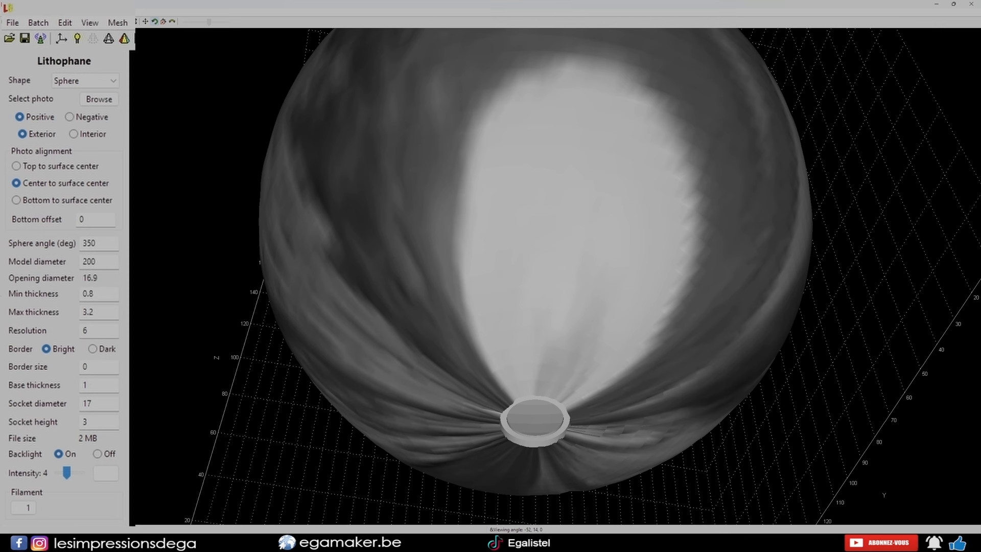
Step: Set the sphere's socket height to 5 and socket diameter to 16.8, and inspect the whole model
double_click(87, 422)
text(5)
key(Return)
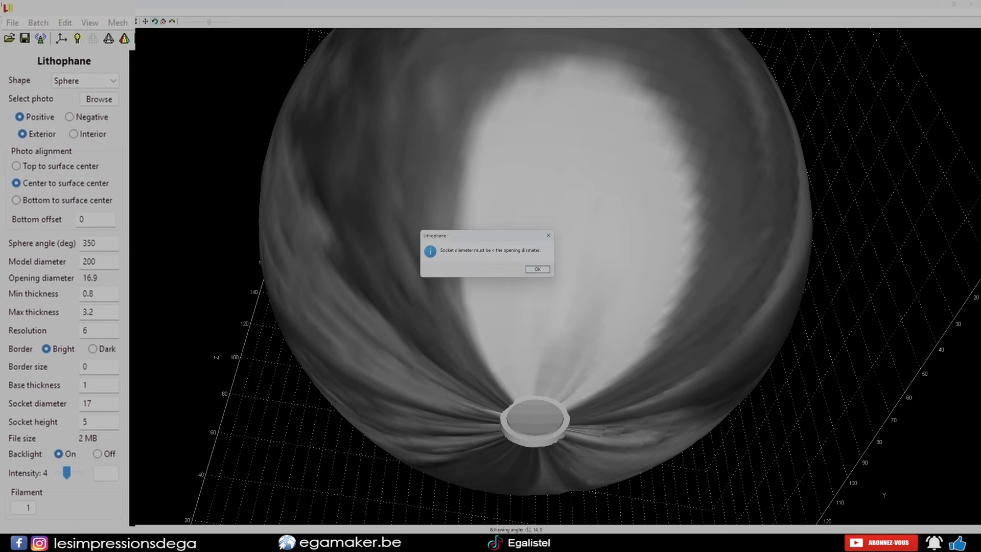
key(Return)
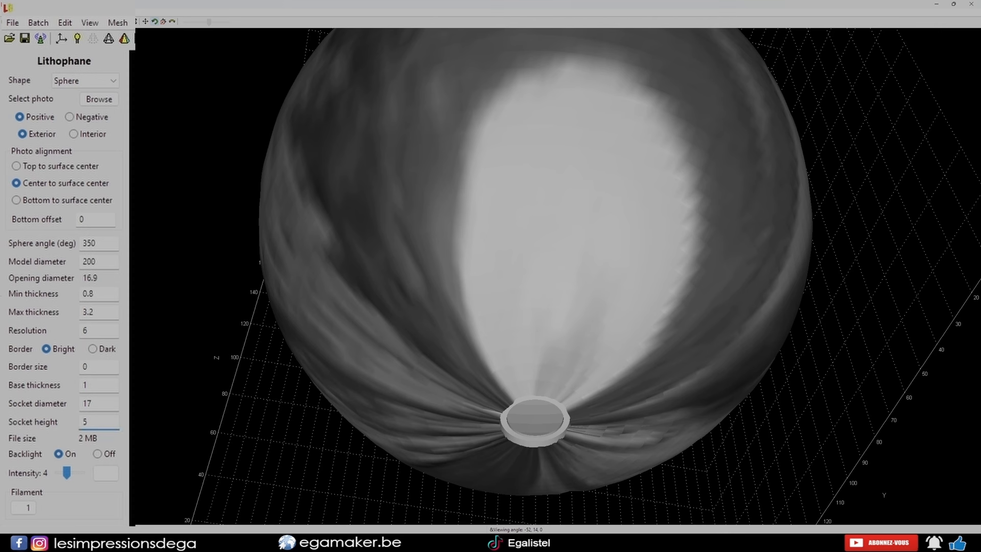
double_click(87, 403)
text(16.8)
drag(537, 286, 879, 359)
scroll(797, 329, down, 3)
scroll(797, 329, down, 4)
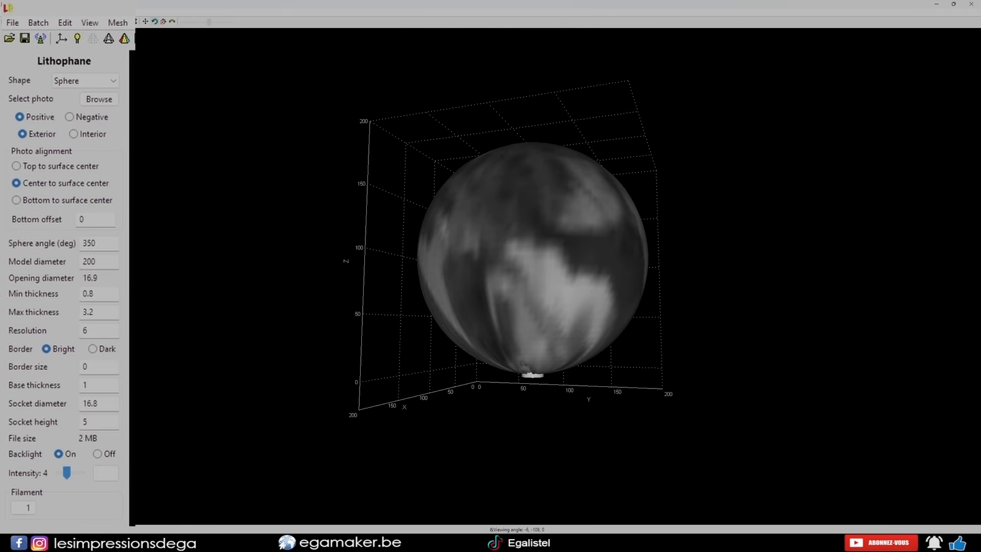
Step: Align the photo's top to the surface center and set the sphere's resolution to 1
click(17, 166)
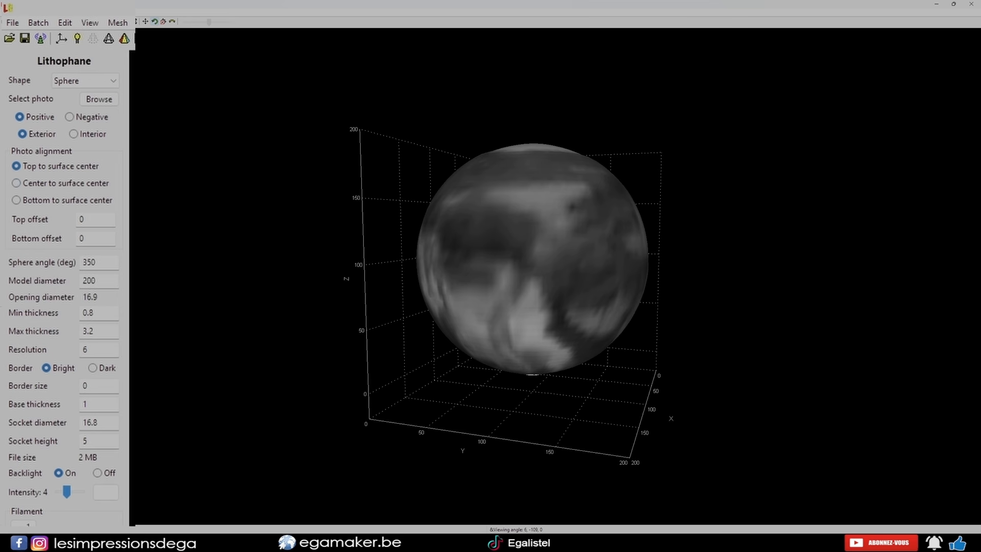
drag(511, 230, 559, 305)
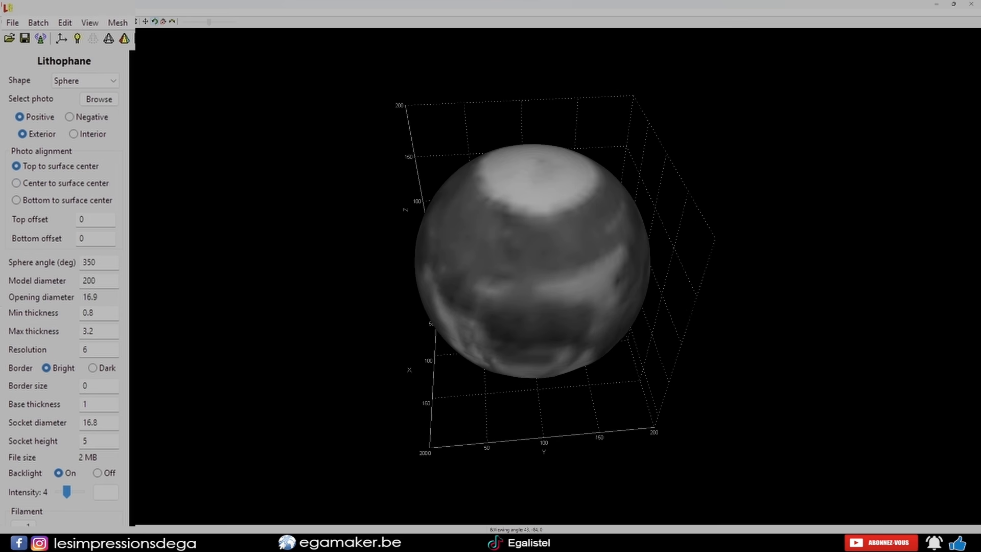
double_click(85, 350)
text(1)
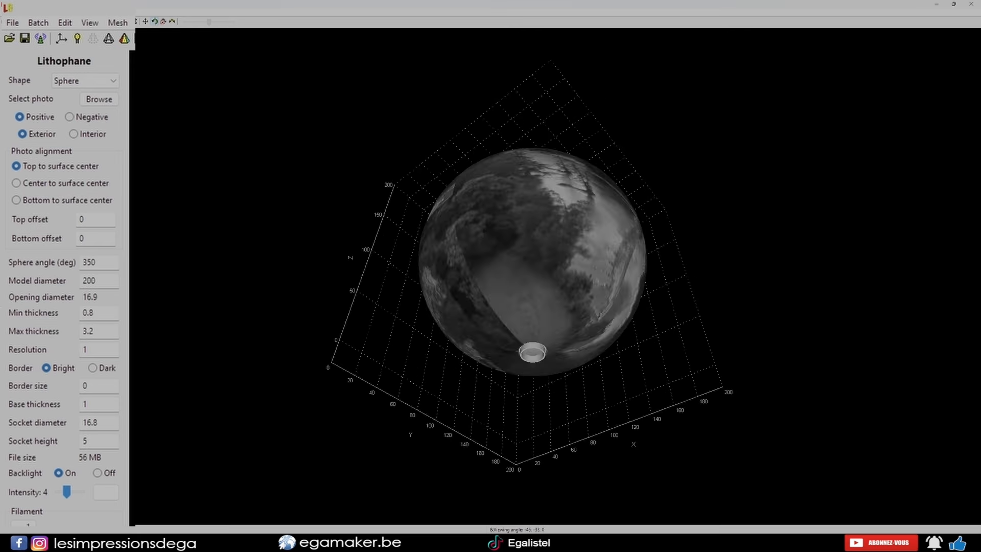
Step: Change the photo alignment to Bottom to surface center and inspect the sphere all around
drag(440, 204, 676, 301)
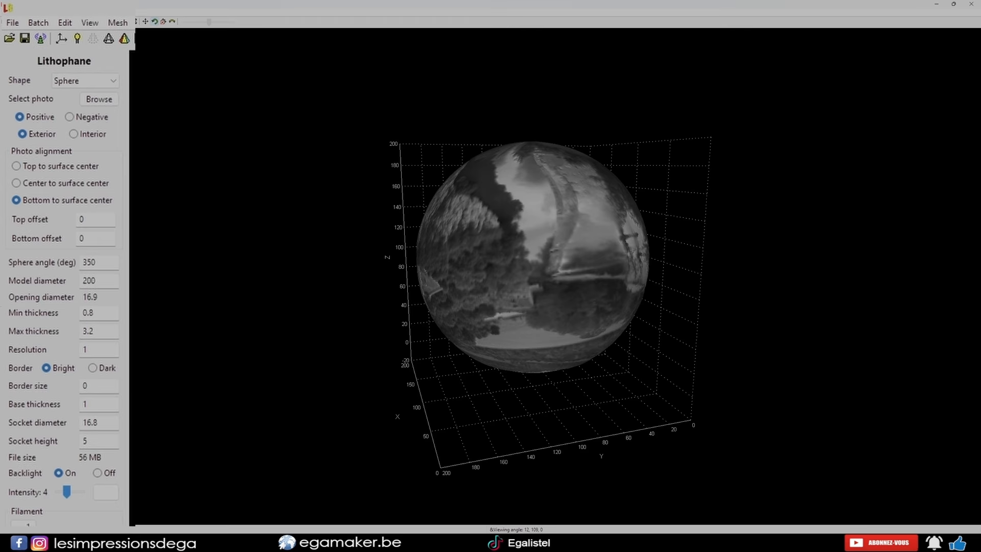
drag(542, 327, 138, 237)
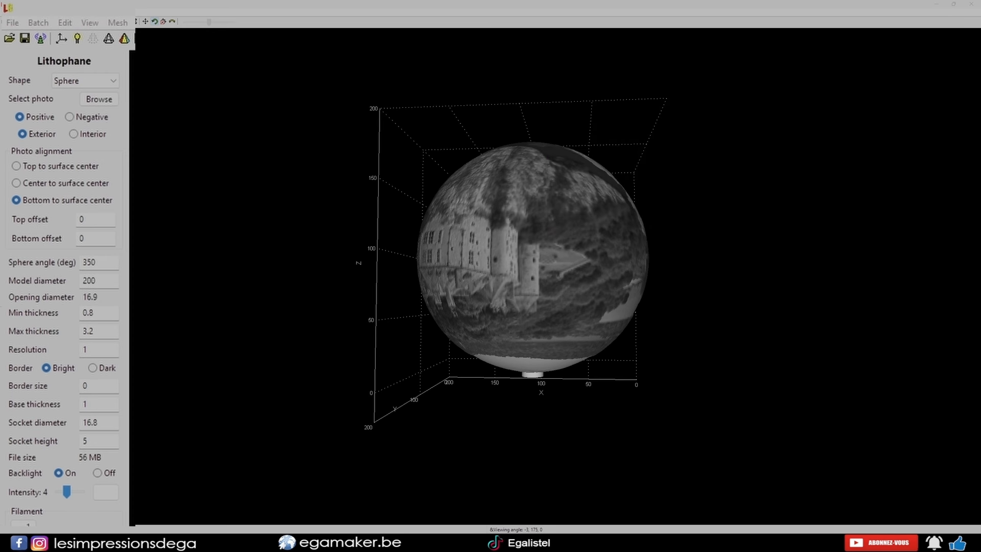
Step: Switch to the sphere's export folder in File Explorer and examine the unfolded color images and the STL file
drag(980, 207, 521, 16)
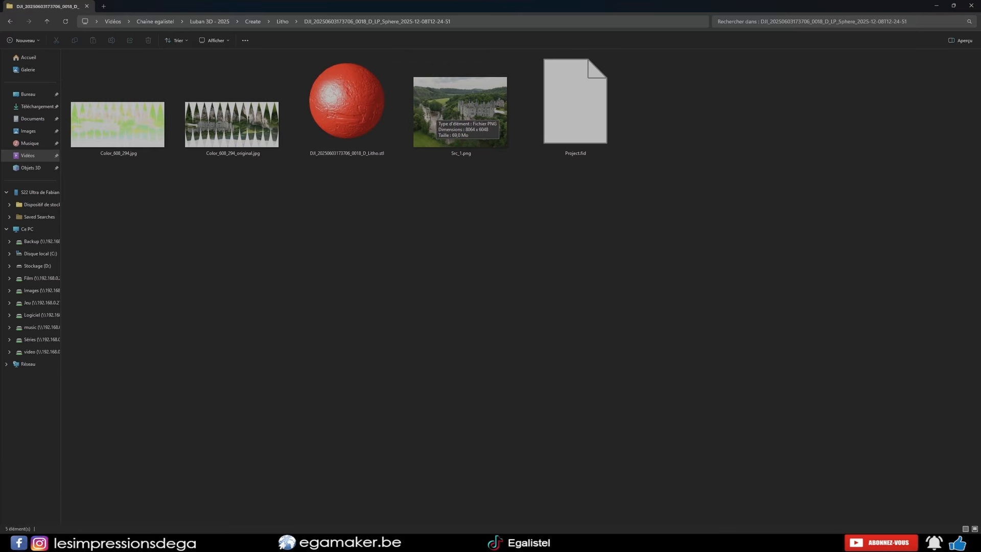
double_click(233, 120)
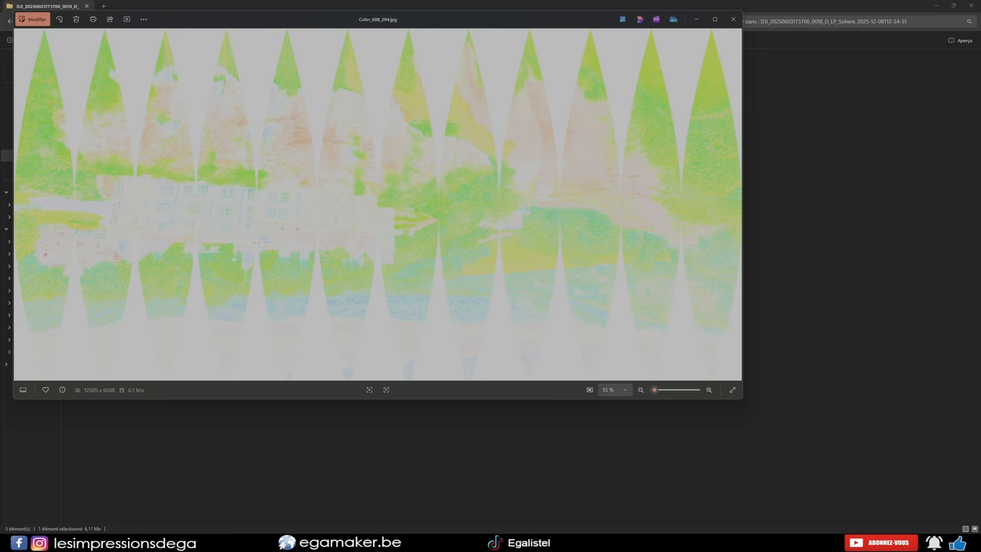
click(733, 19)
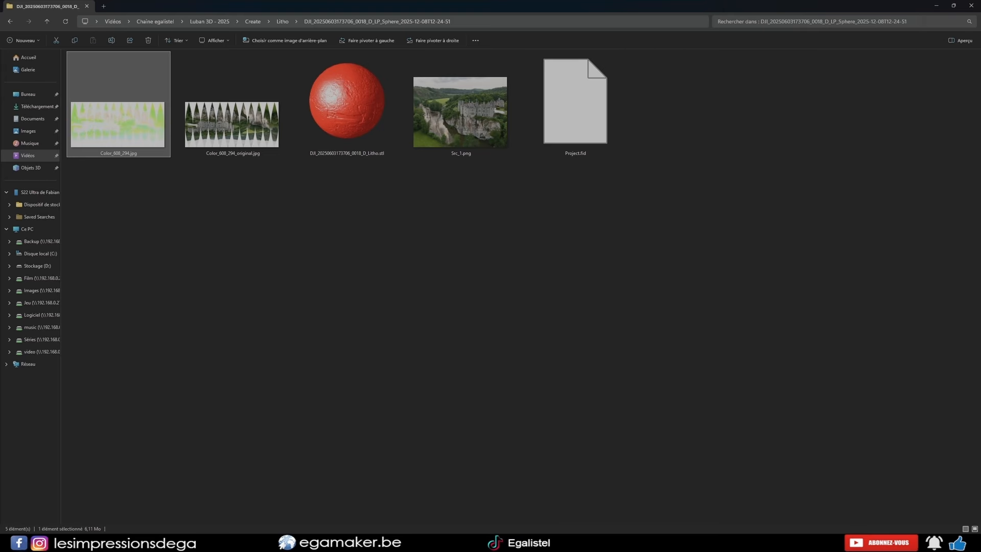
click(347, 104)
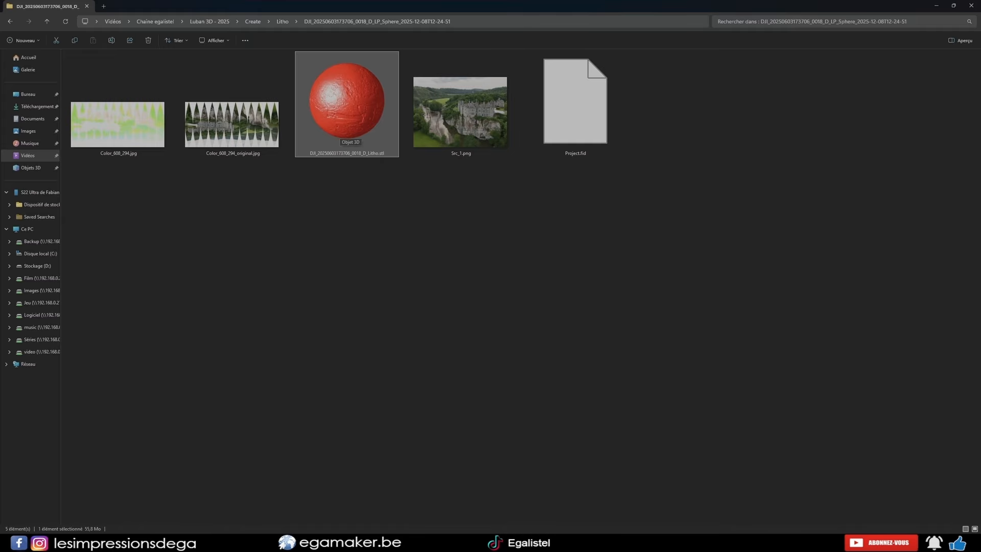
double_click(344, 128)
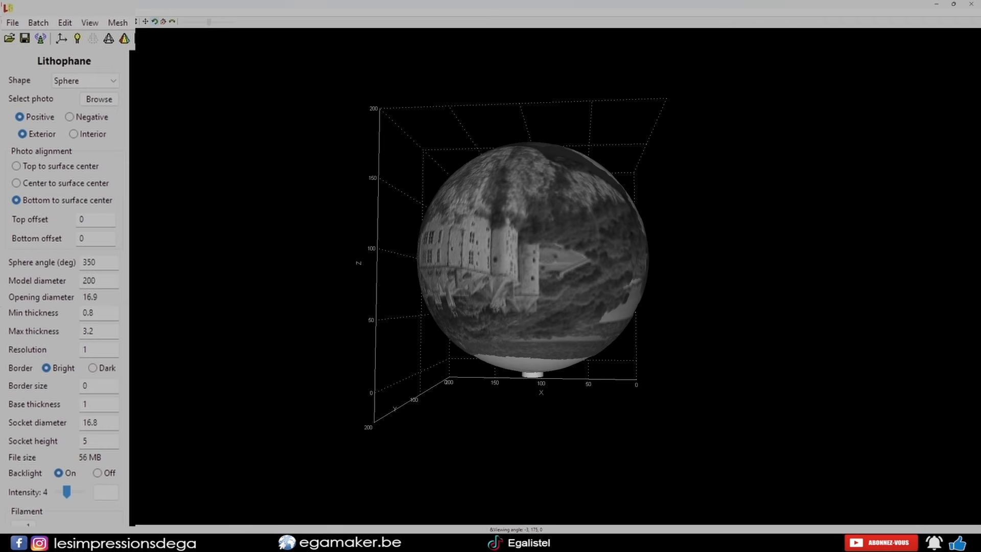
Step: Return to LuBan and set the sphere lithophane's resolution to 0.12
double_click(85, 350)
text(0.12)
key(Return)
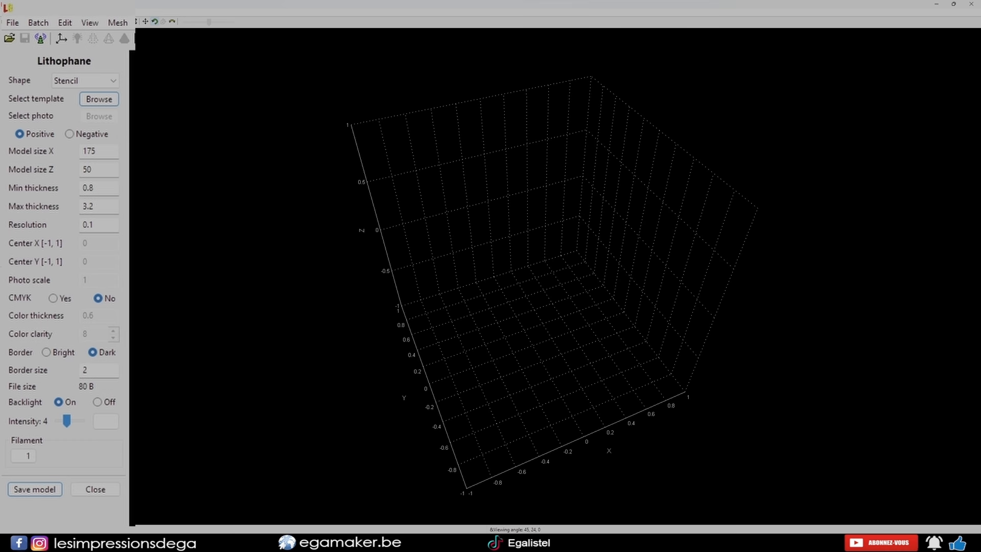
Step: Load the Discord logo template and the Les Impressions EGA photo for the stencil lithophane
drag(557, 276, 574, 261)
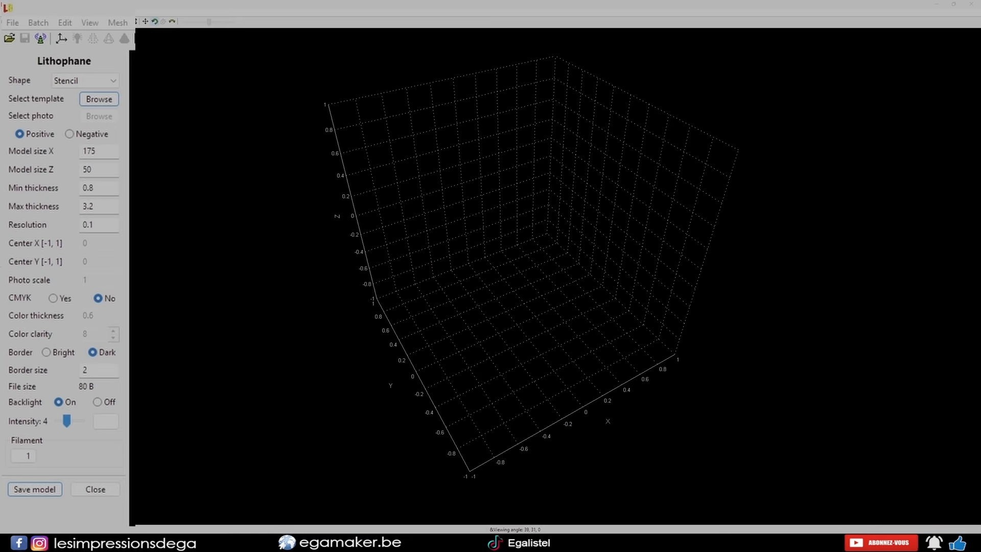
drag(532, 286, 535, 261)
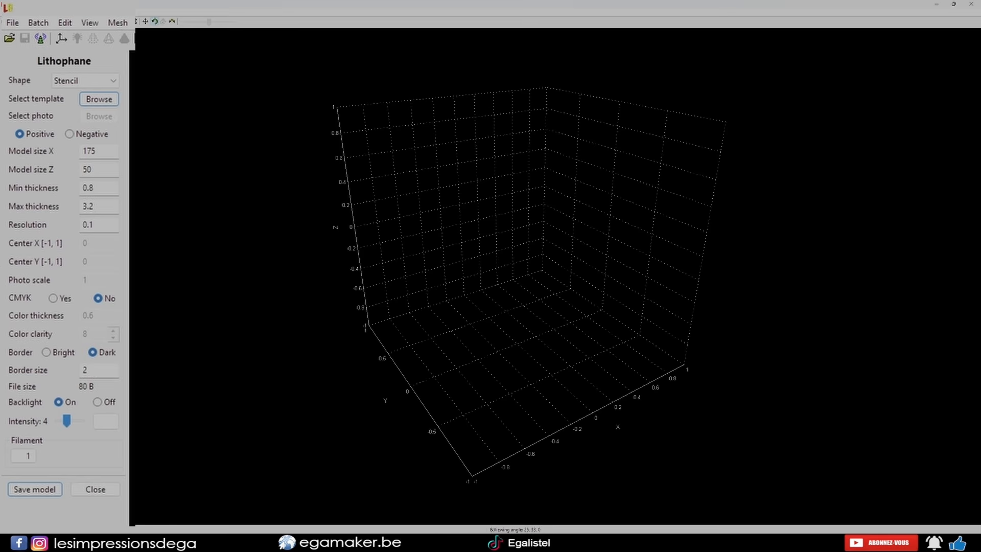
click(99, 99)
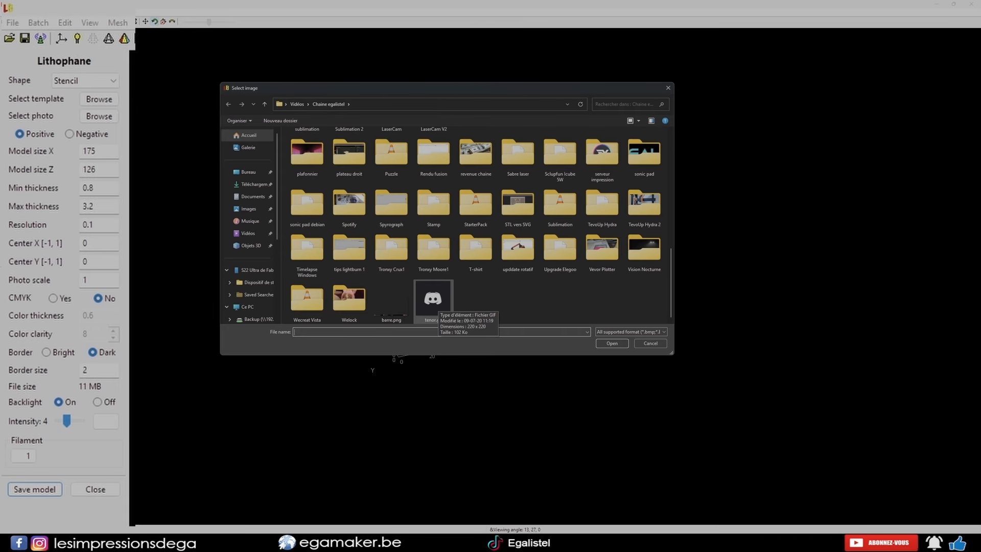
double_click(433, 301)
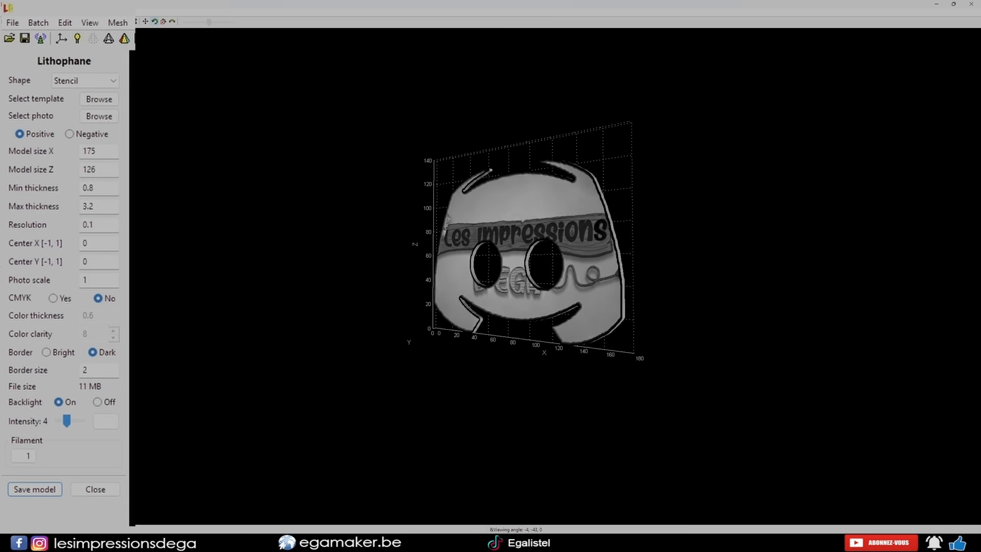
Step: Inspect the stencil lithophane from the side and preview the same design as a Balloon and a Box
mouse_move(551, 271)
mouse_down()
mouse_move(439, 261)
mouse_move(485, 255)
mouse_move(419, 260)
mouse_move(513, 250)
mouse_move(566, 261)
mouse_up()
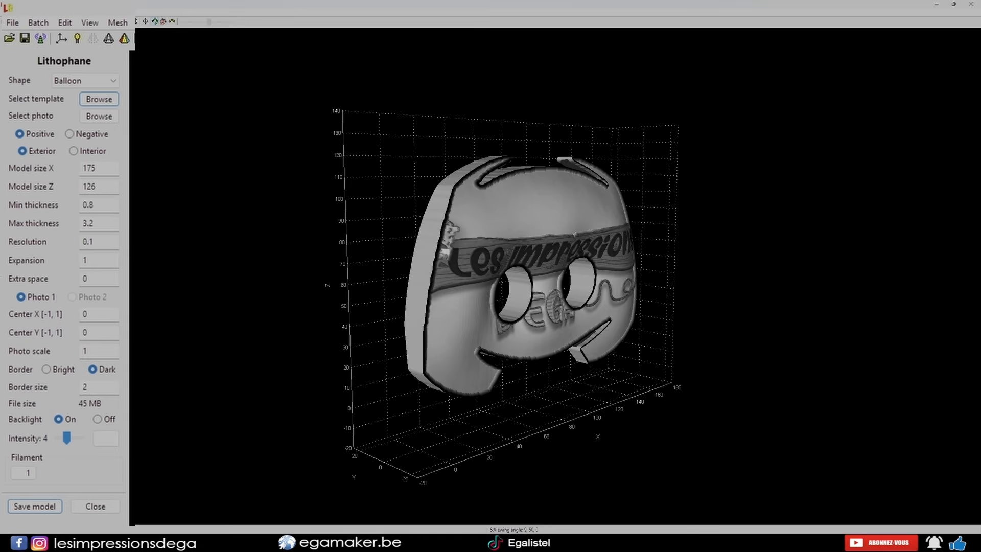
drag(439, 276, 659, 260)
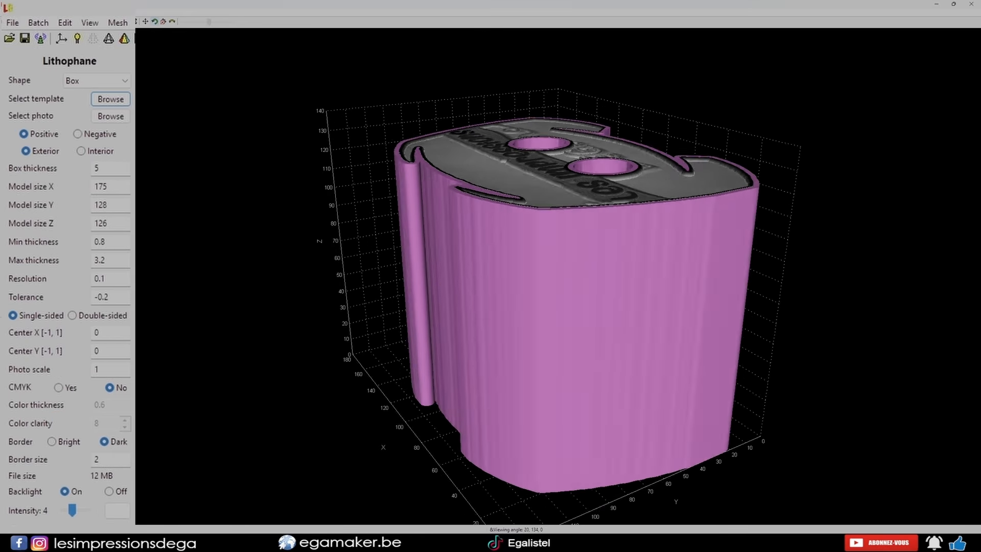
drag(459, 275, 572, 128)
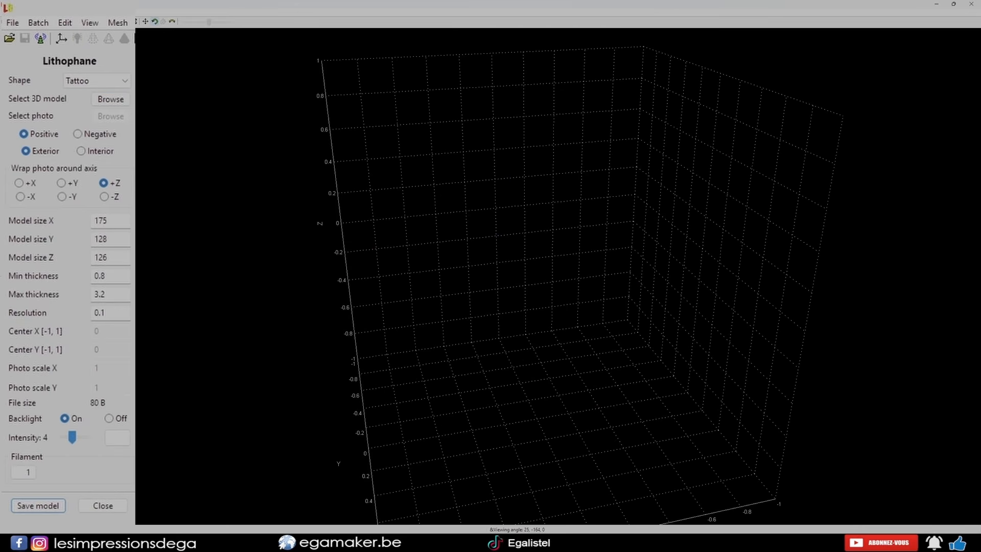
Step: Load Bottle.stl from the Create > Bottle export folder as the 3D model for the Tattoo lithophane
scroll(558, 276, down, 4)
drag(511, 276, 562, 242)
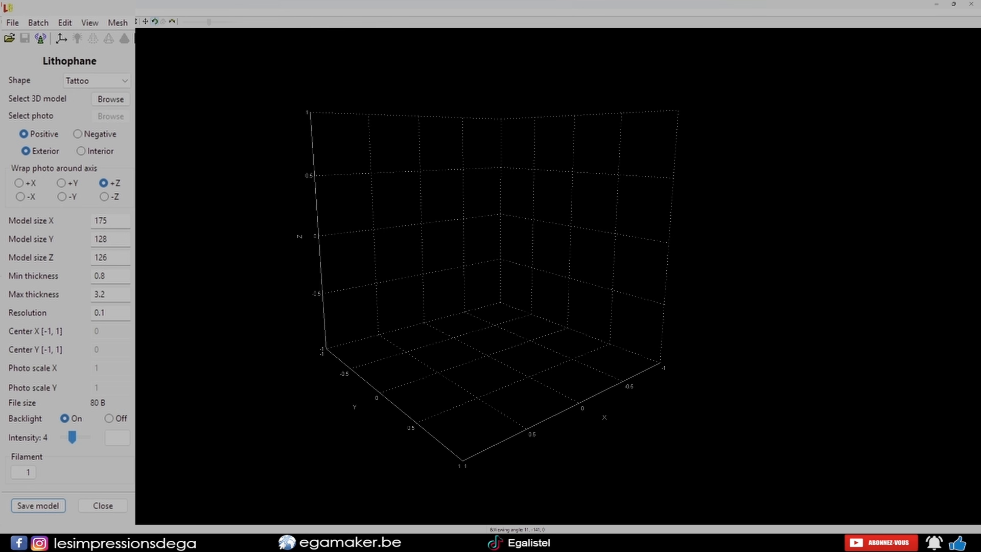
click(111, 98)
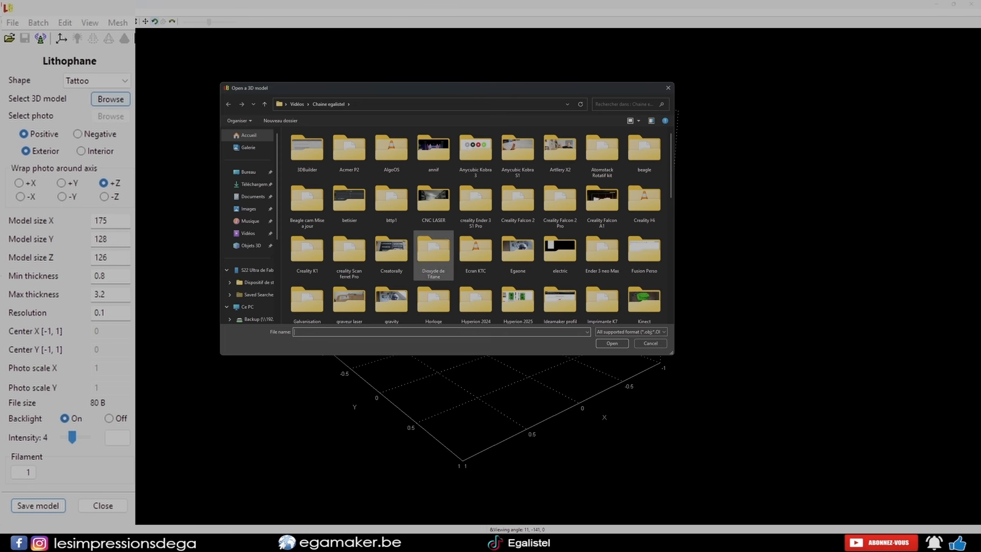
scroll(480, 225, down, 1)
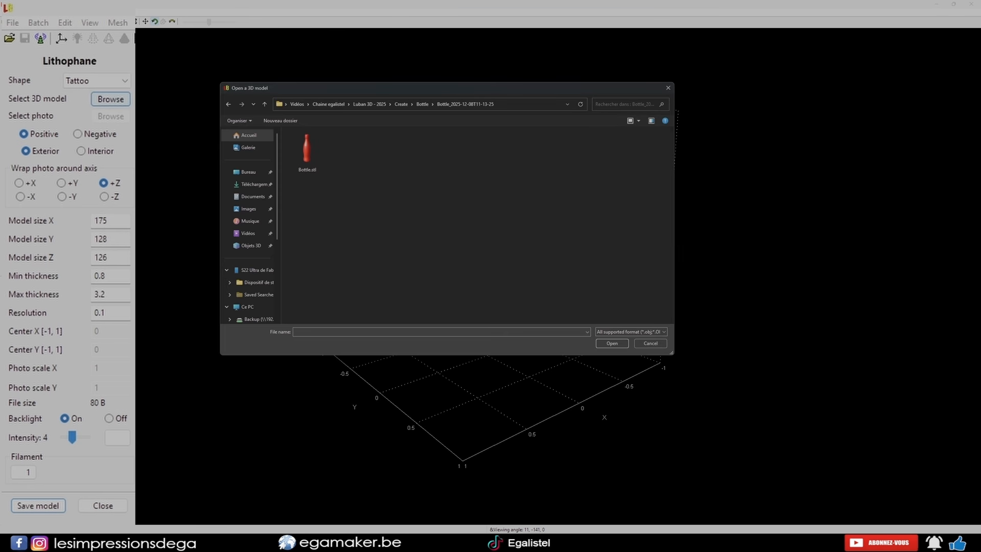
double_click(310, 153)
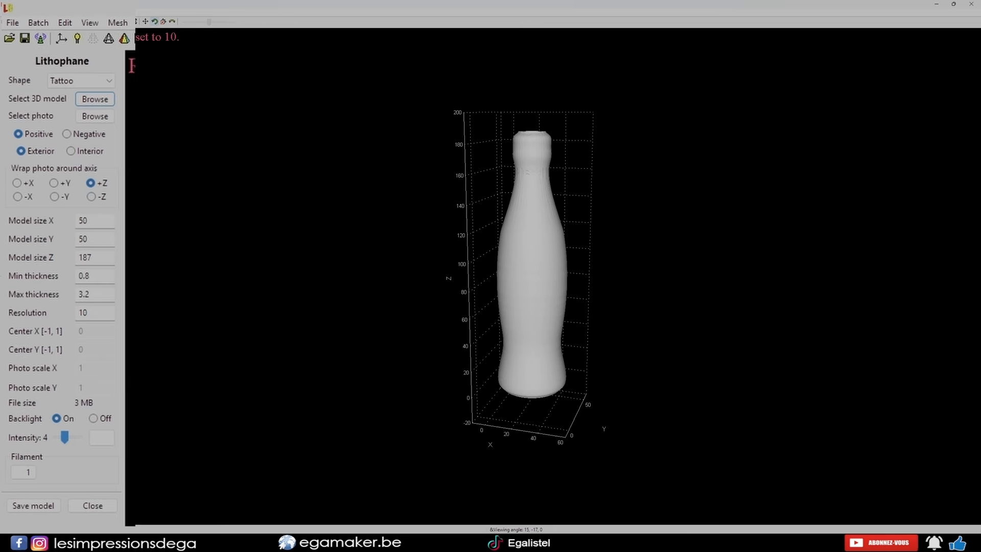
Step: Inspect the loaded bottle and set its Z model size to 200
mouse_move(532, 276)
mouse_down()
mouse_move(501, 280)
mouse_move(557, 271)
mouse_move(501, 295)
mouse_move(517, 266)
mouse_up()
middle_drag(531, 265, 434, 252)
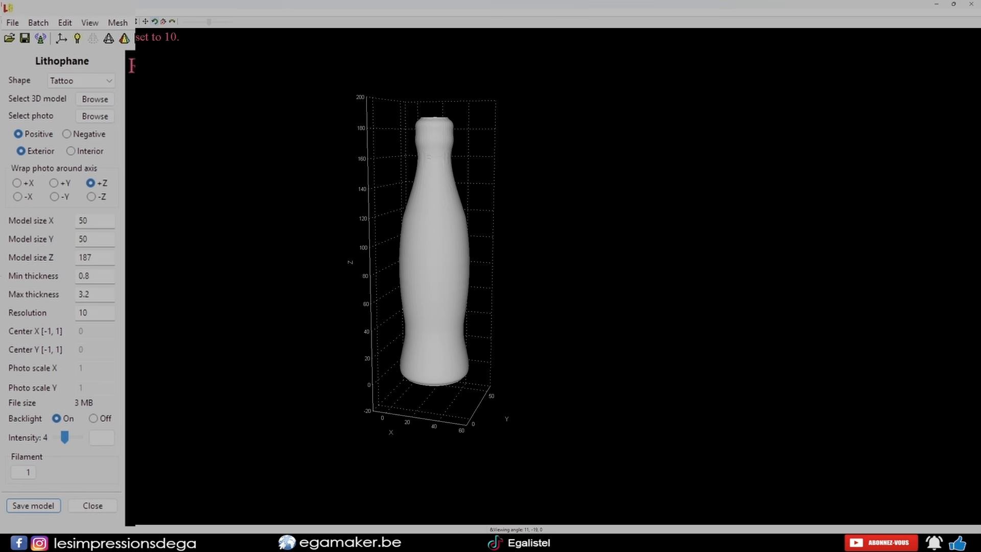
mouse_move(434, 255)
mouse_down()
mouse_move(528, 259)
mouse_move(409, 257)
mouse_move(434, 257)
mouse_up()
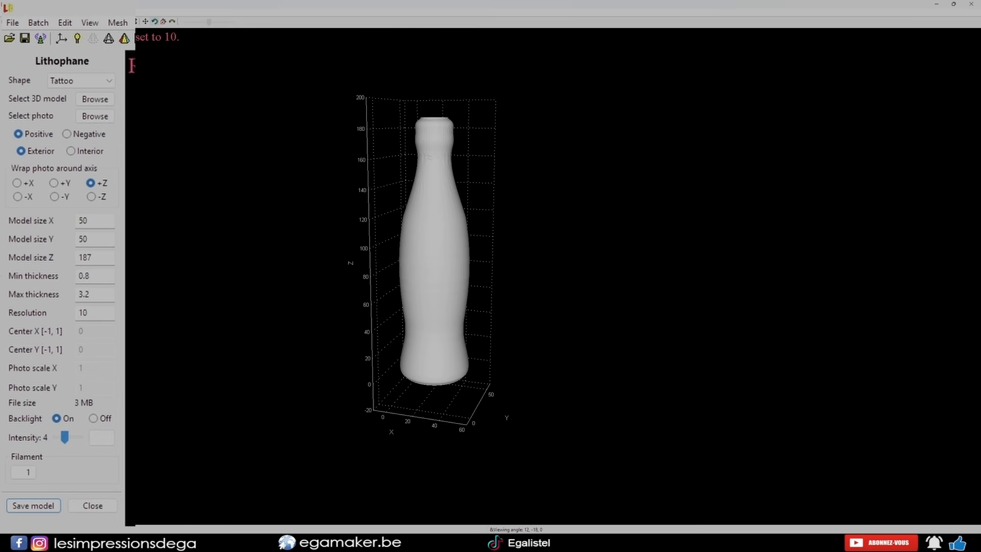
click(95, 116)
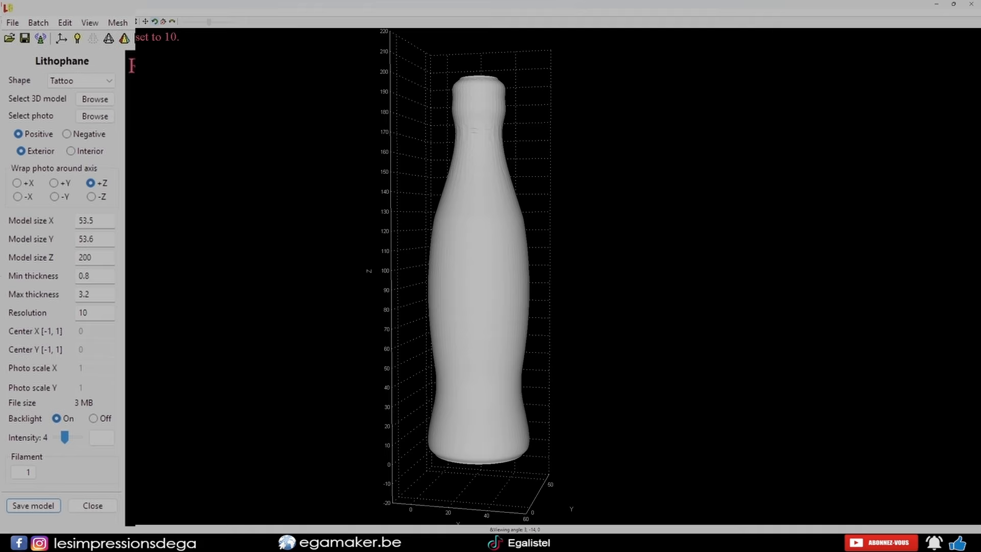
double_click(91, 257)
key(Return)
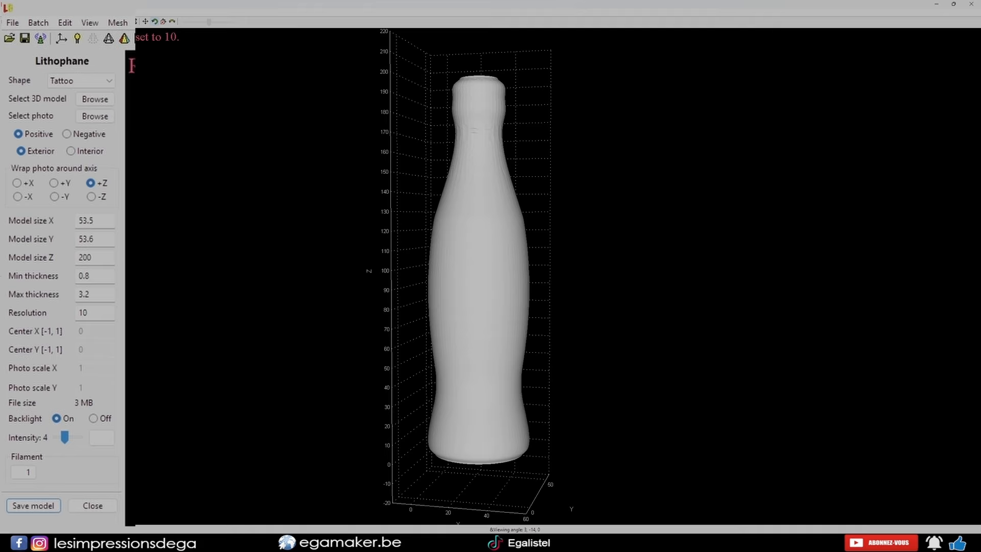
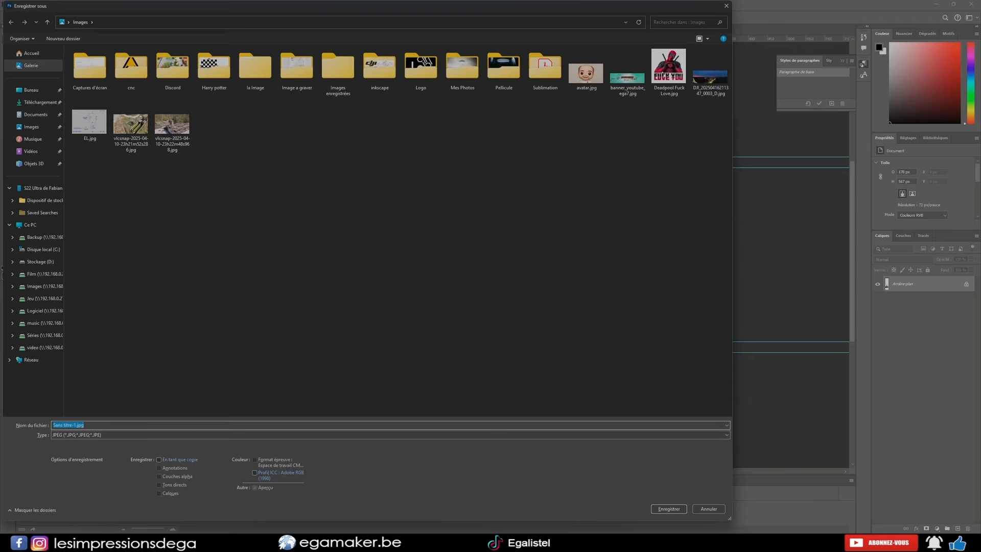
Step: Save the portrait as Sans titre-1.jpg in Photoshop and load it in LuBan as the bottle's tattoo photo
key(Return)
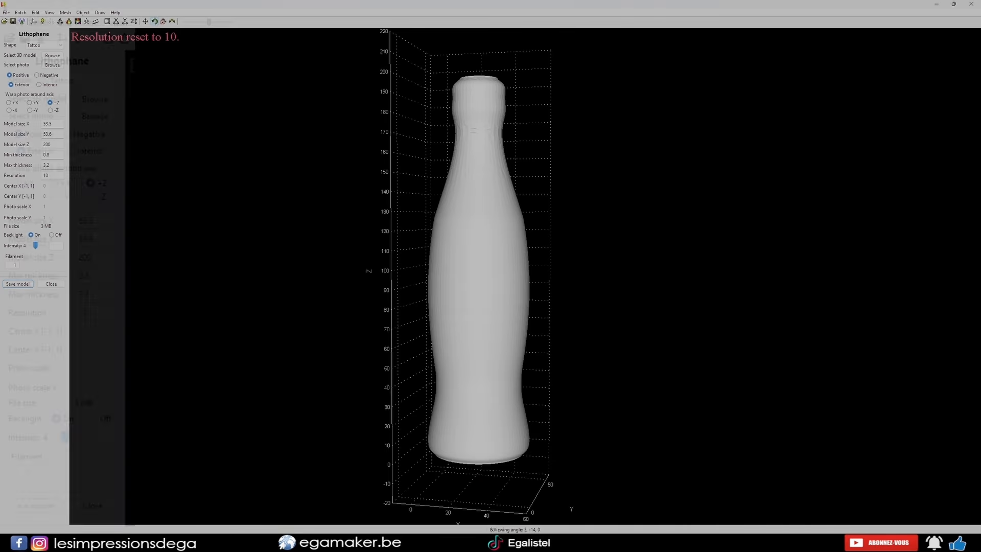
click(94, 116)
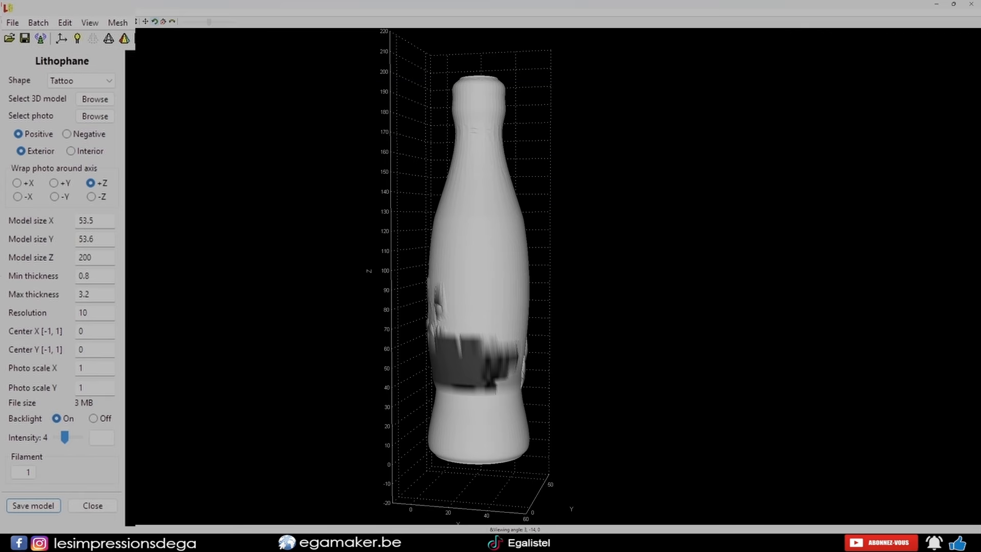
mouse_move(470, 286)
mouse_down()
mouse_move(546, 289)
mouse_move(391, 286)
mouse_move(485, 288)
mouse_up()
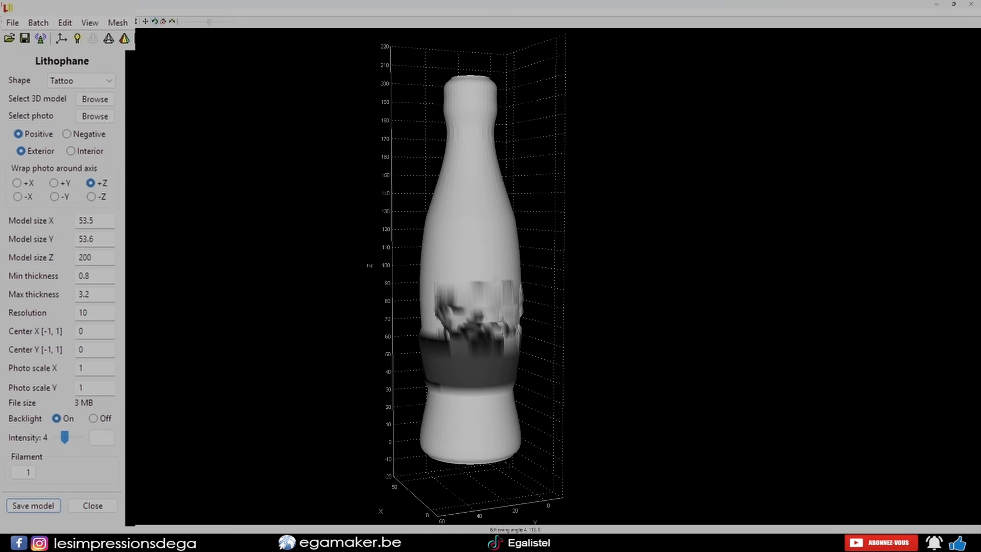
Step: Set the tattoo photo's X scale to 0.4 and its Y center to 0.1
double_click(82, 367)
text(0.4)
drag(474, 276, 526, 275)
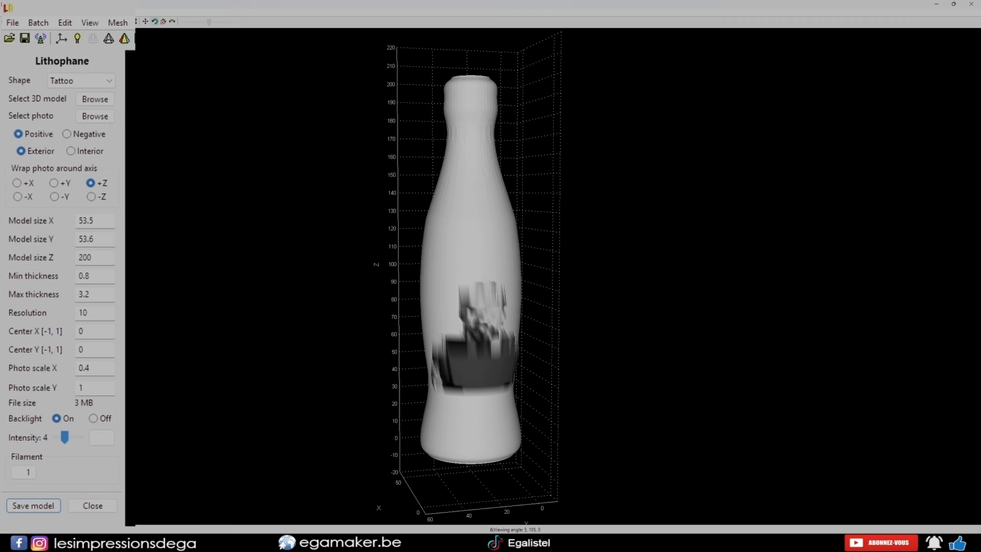
double_click(82, 349)
text(0.1)
key(Return)
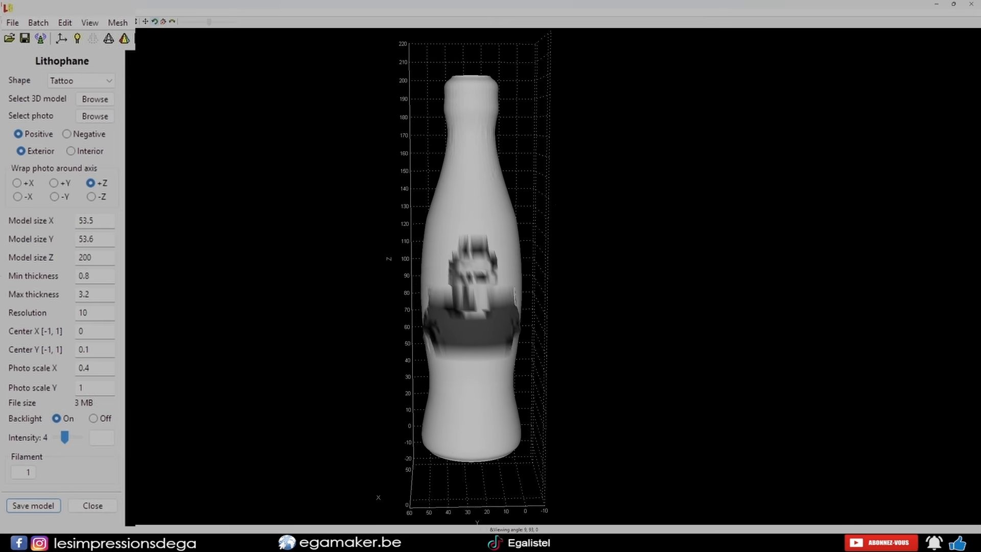
drag(472, 286, 485, 285)
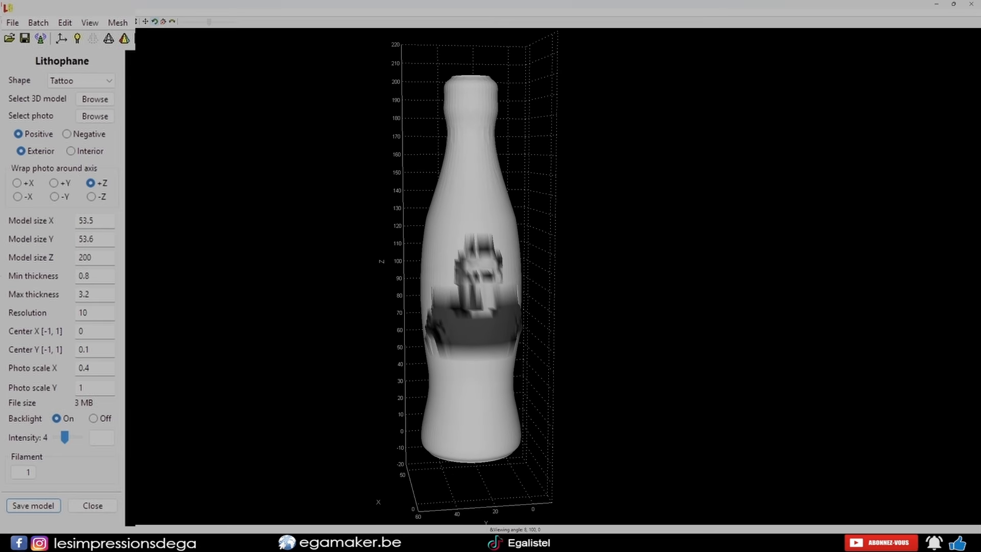
Step: Refine the bottle lithophane's resolution to 1, then to 0.16
double_click(83, 312)
text(1)
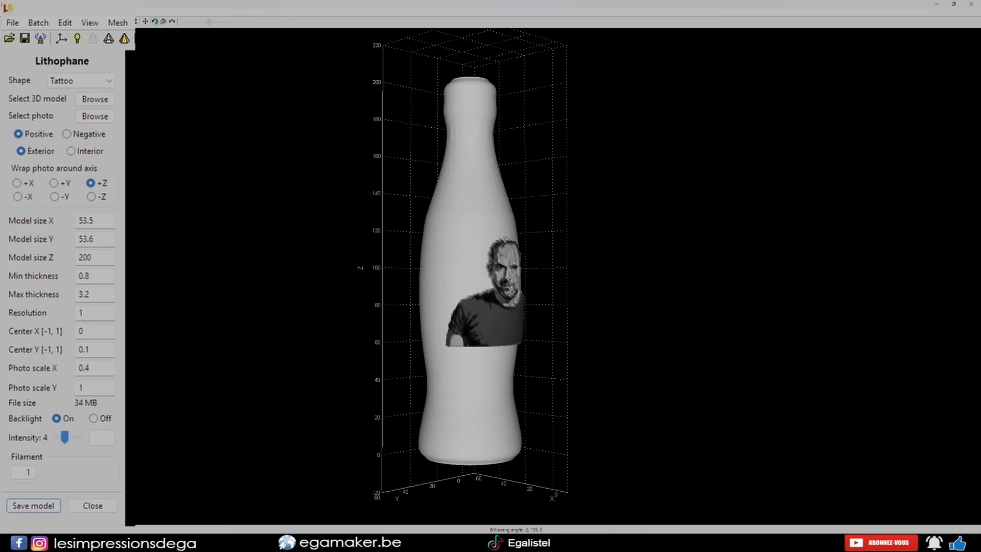
mouse_move(501, 286)
mouse_down()
mouse_move(469, 268)
mouse_move(419, 286)
mouse_move(485, 288)
mouse_up()
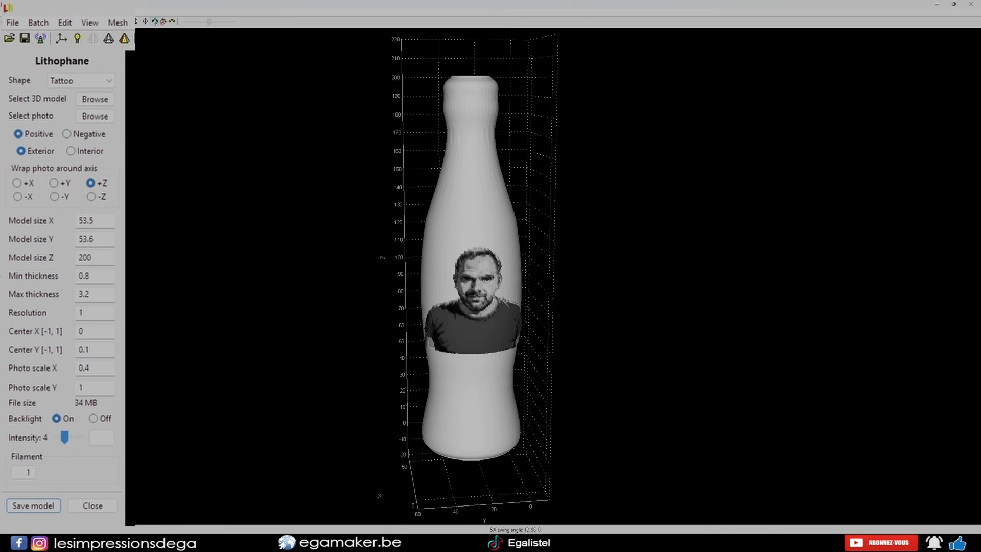
mouse_move(485, 288)
mouse_down()
mouse_move(544, 289)
mouse_move(456, 287)
mouse_move(483, 285)
mouse_up()
double_click(82, 313)
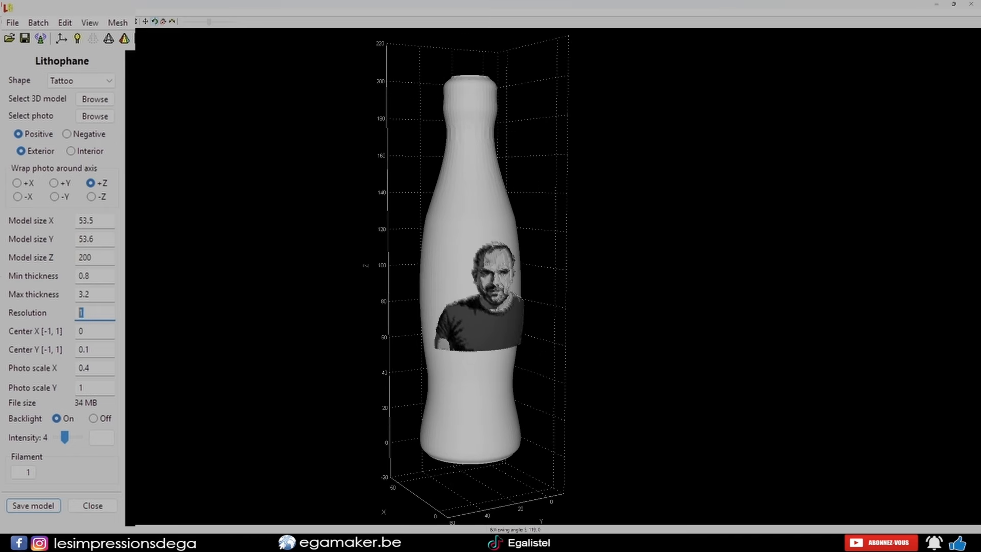
text(0.16)
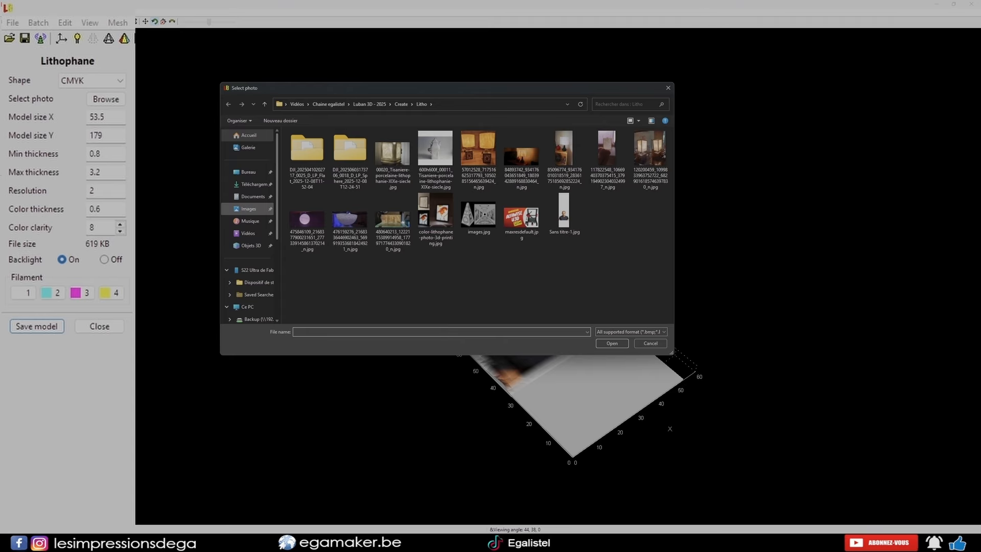
Step: Examine the CMYK lithophane of the Les Impressions D'EGA banner from several angles and up close
drag(439, 278, 483, 281)
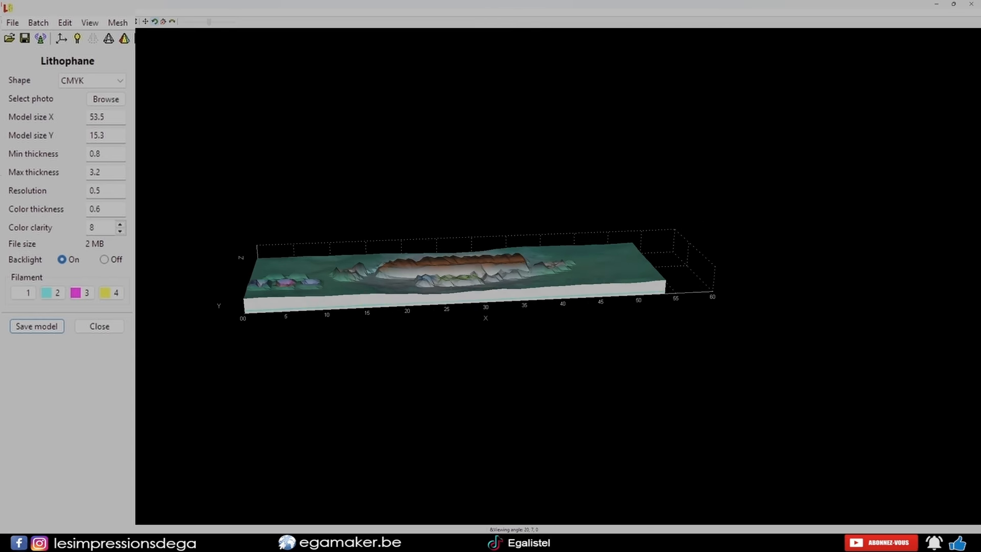
drag(475, 245, 450, 343)
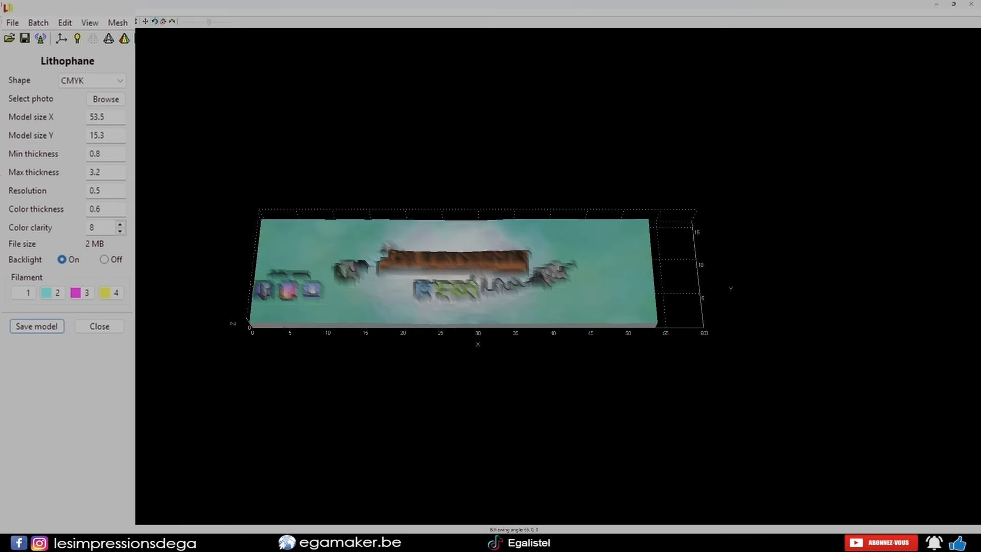
drag(449, 344, 461, 286)
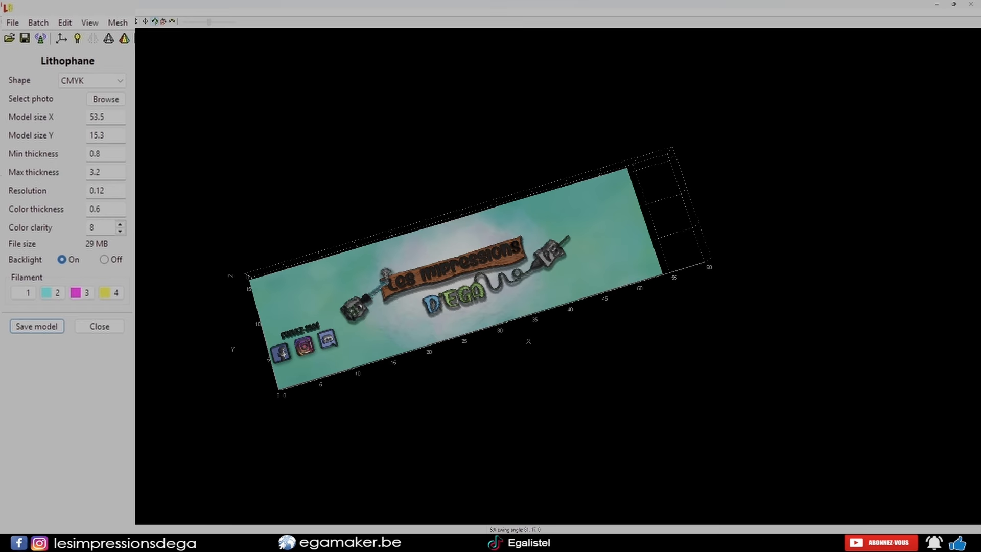
scroll(485, 281, up, 3)
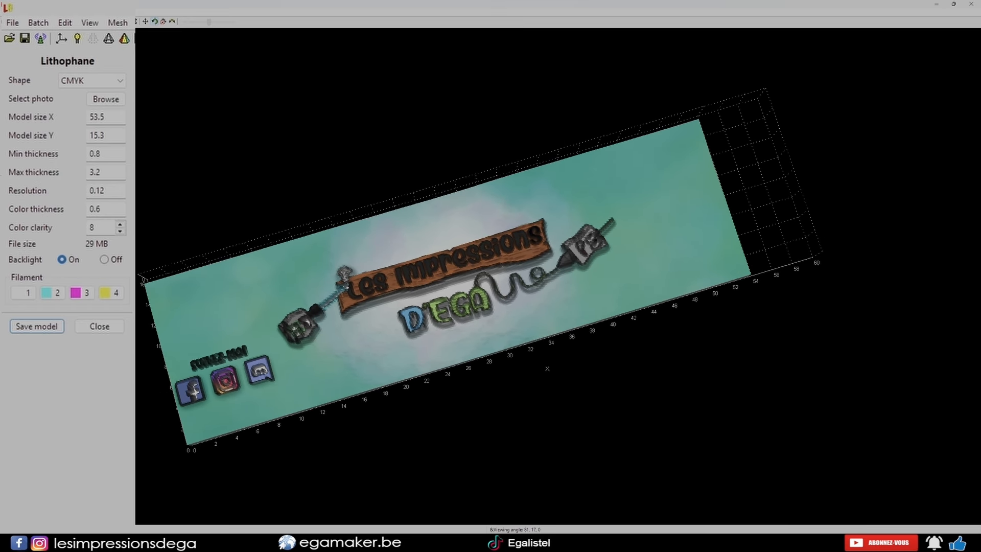
mouse_move(486, 280)
mouse_down()
mouse_move(516, 271)
mouse_move(479, 276)
mouse_up()
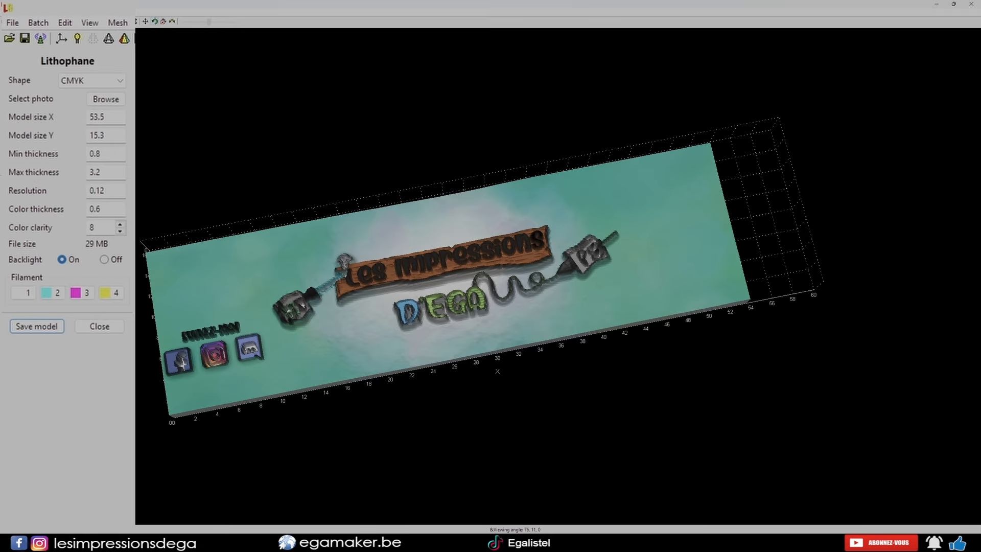
right_drag(479, 276, 512, 268)
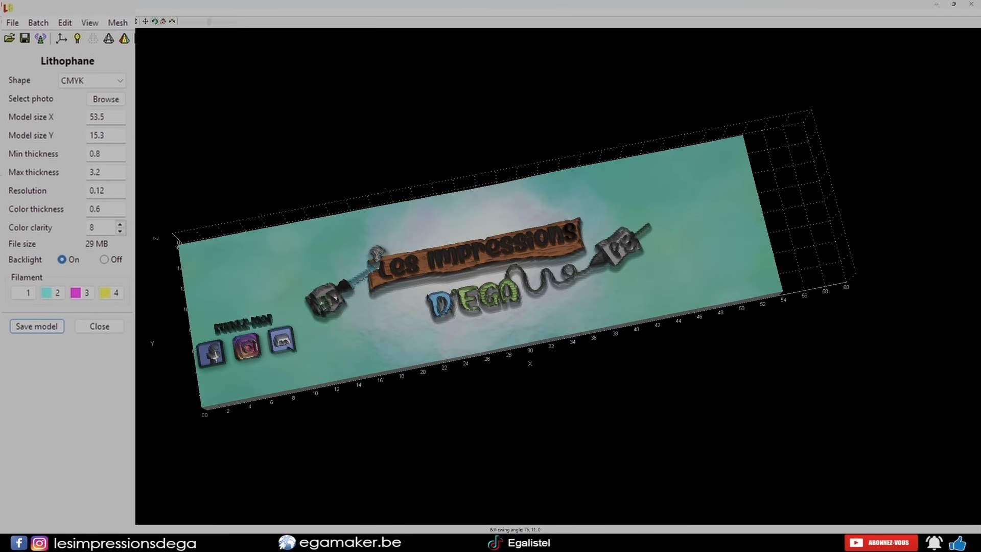
mouse_move(512, 268)
mouse_down()
mouse_move(503, 255)
mouse_move(517, 251)
mouse_up()
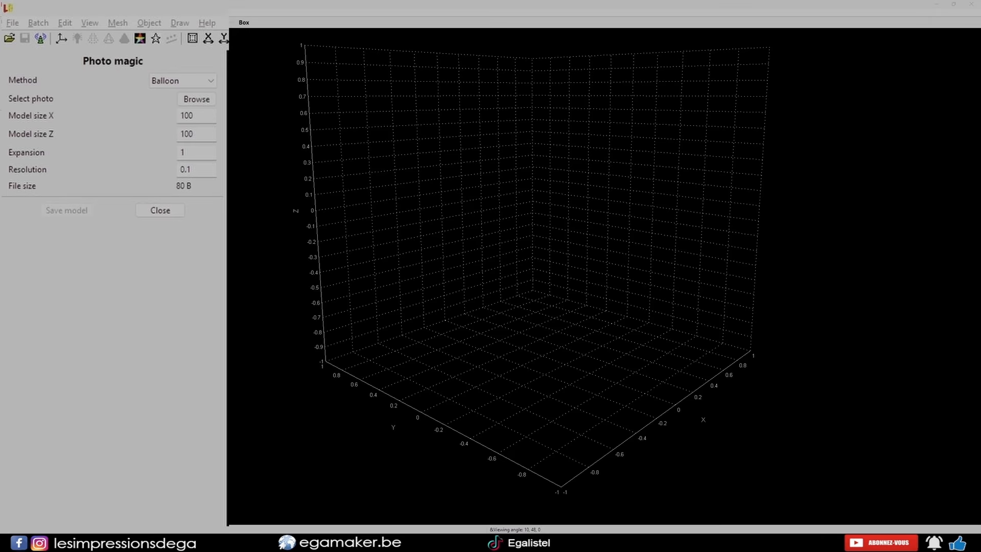
Step: Create a Photo magic model with the Balloon method from the plain white star image in the photomagic folder
click(13, 23)
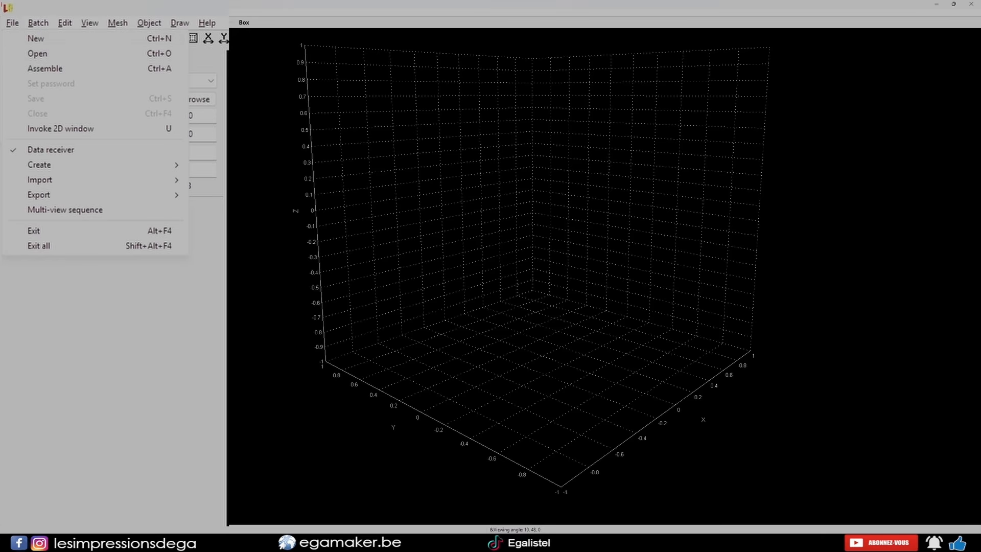
mouse_move(92, 164)
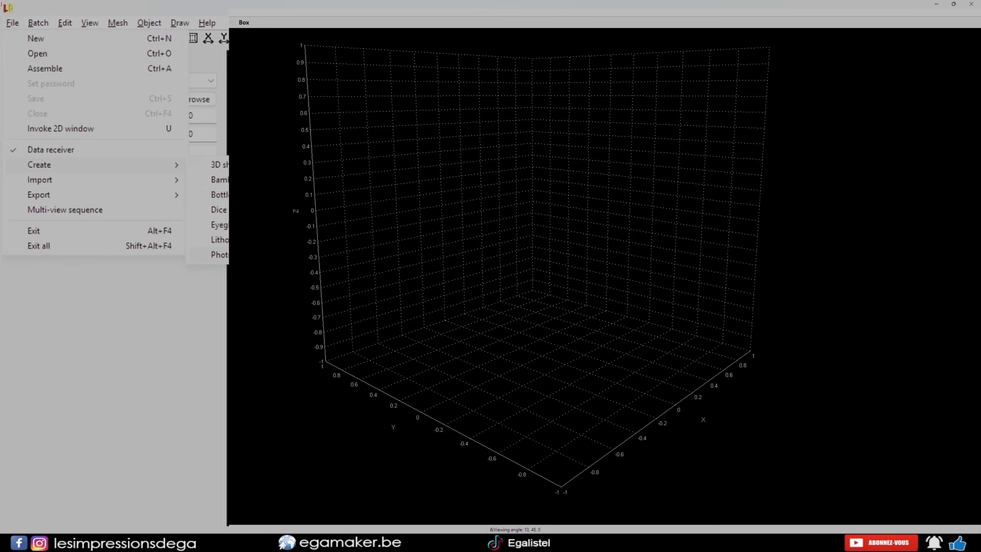
click(217, 254)
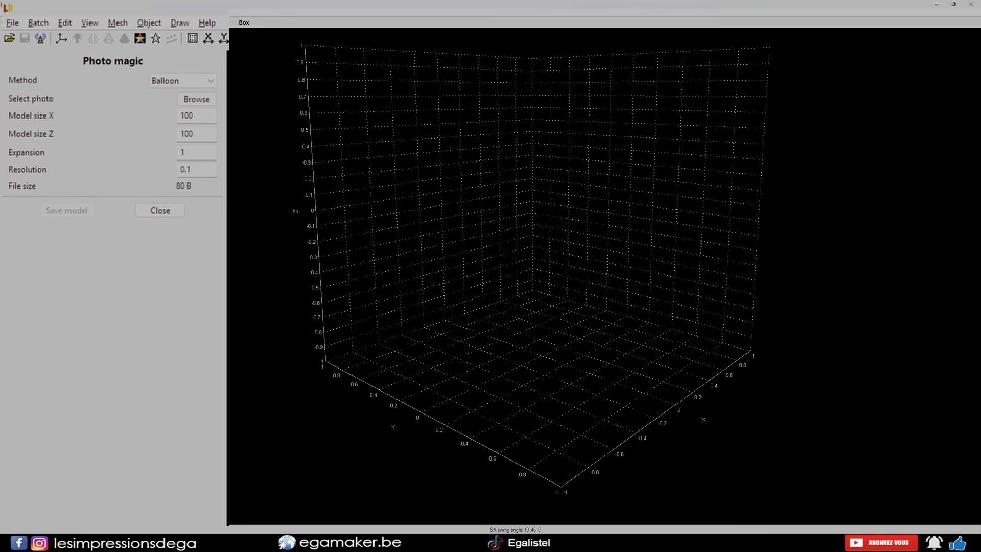
click(189, 81)
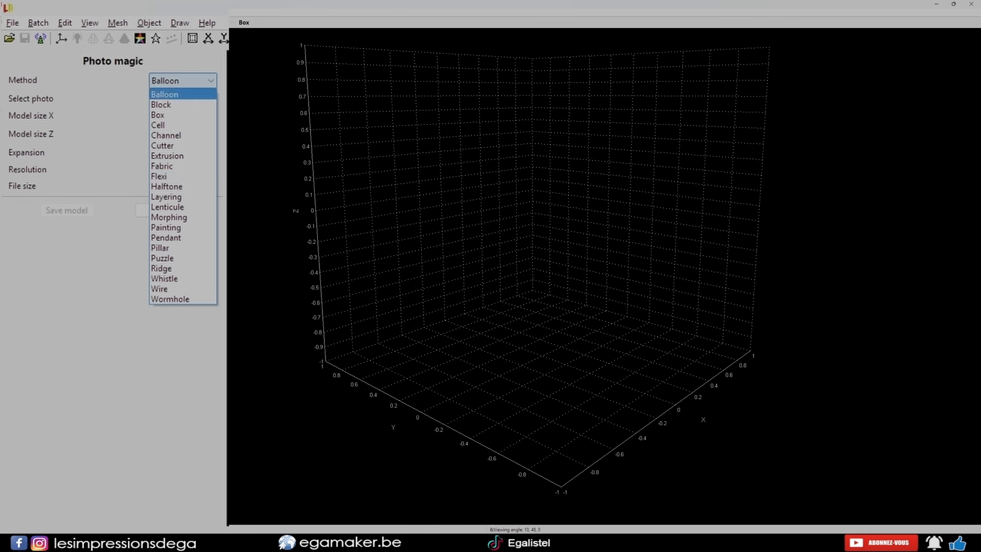
click(169, 95)
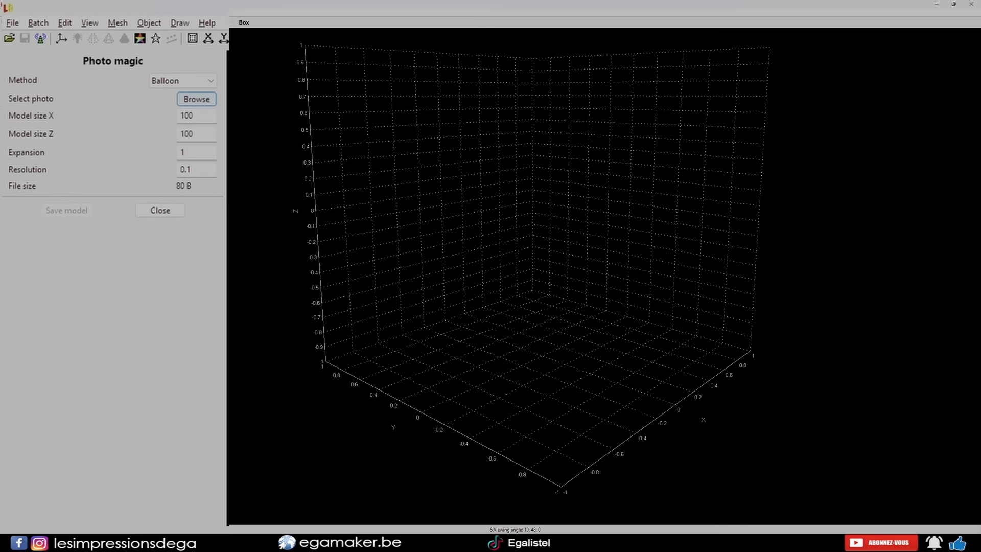
click(197, 98)
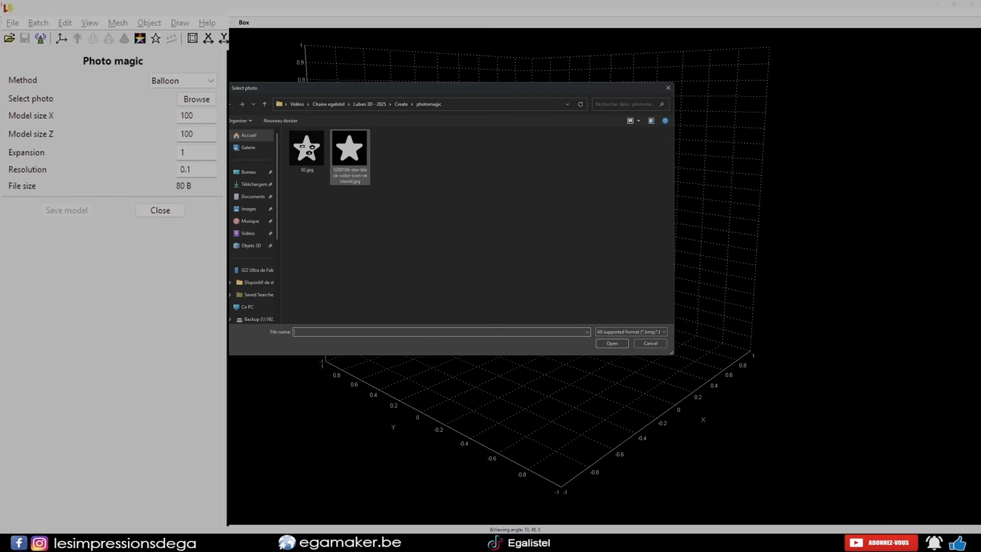
double_click(350, 151)
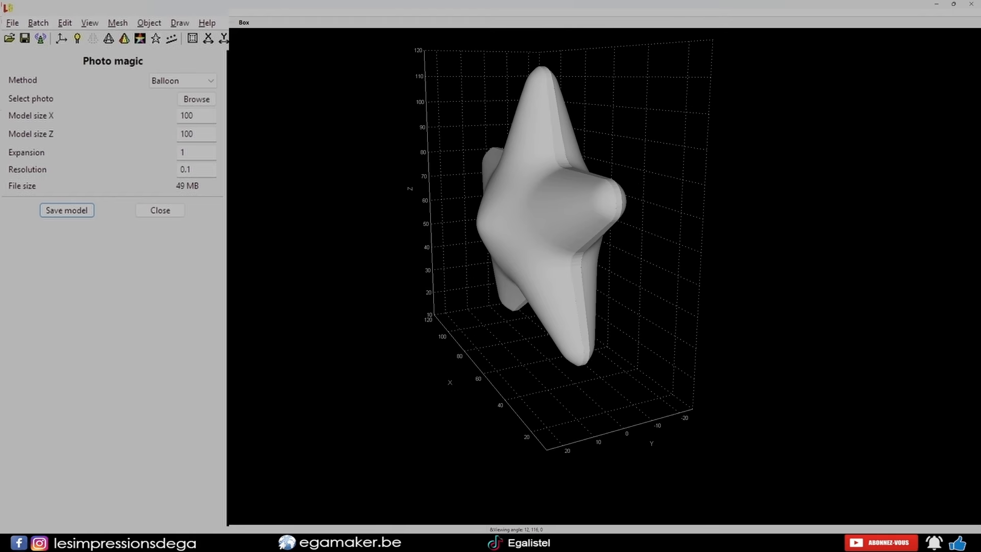
Step: Set the balloon star's X model size to 200 and its expansion to 2
double_click(187, 116)
text(200)
key(Return)
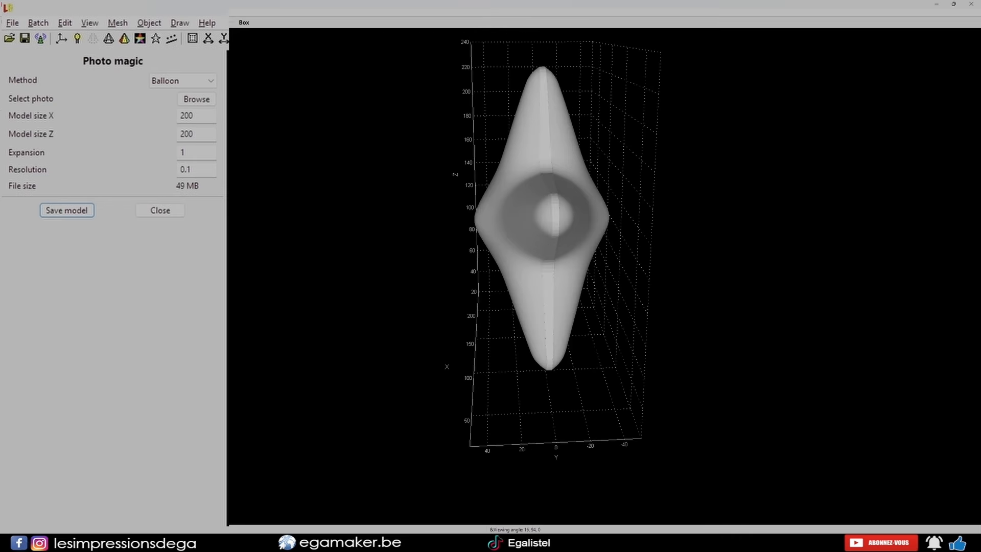
double_click(182, 152)
text(2)
key(Return)
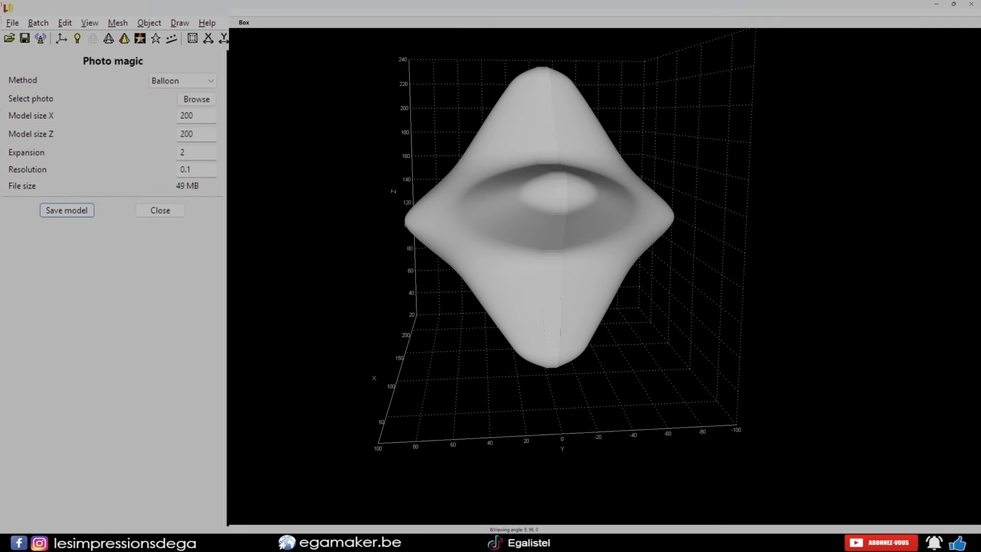
Step: Set the balloon star's expansion to 5 and view the stretched shape from another angle
double_click(182, 153)
text(5)
key(Return)
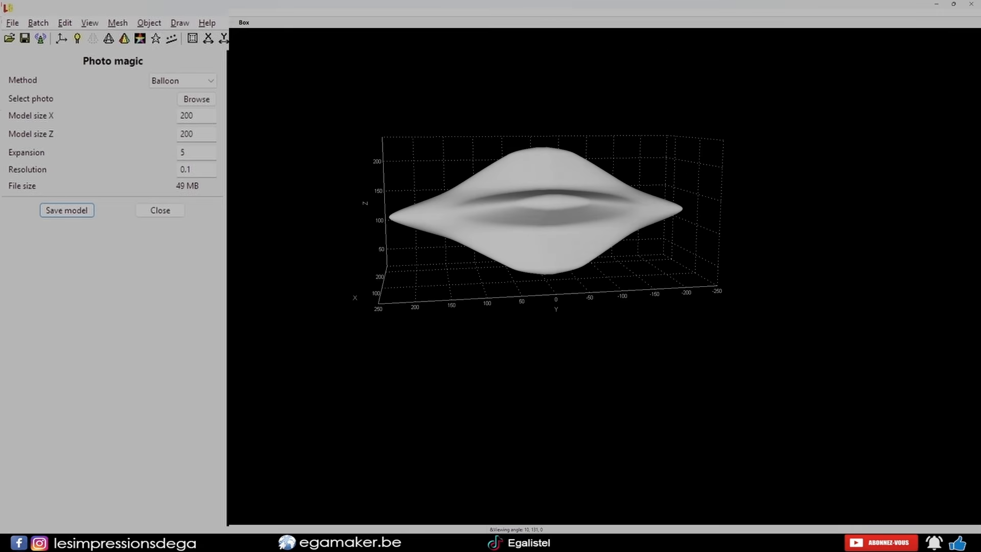
drag(546, 220, 715, 240)
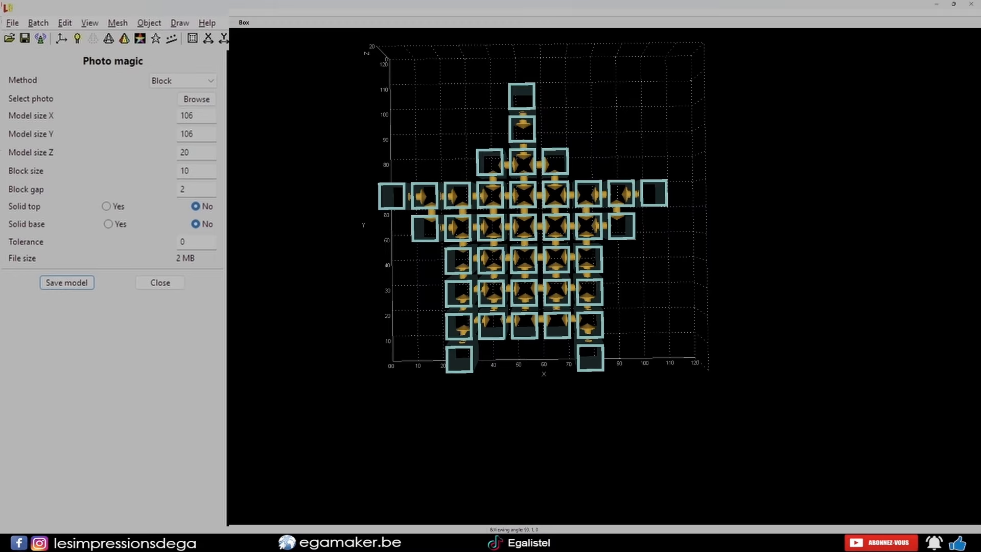
Step: Examine the hollow blocks and their orange connectors up close on the star made with the Block method
drag(521, 286, 459, 298)
scroll(564, 286, up, 6)
scroll(603, 276, up, 5)
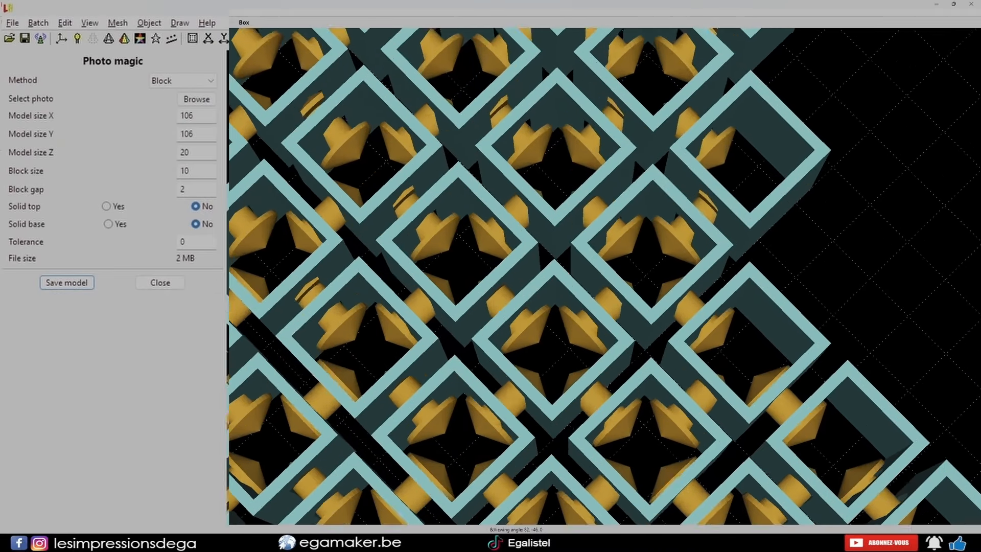
drag(603, 276, 776, 166)
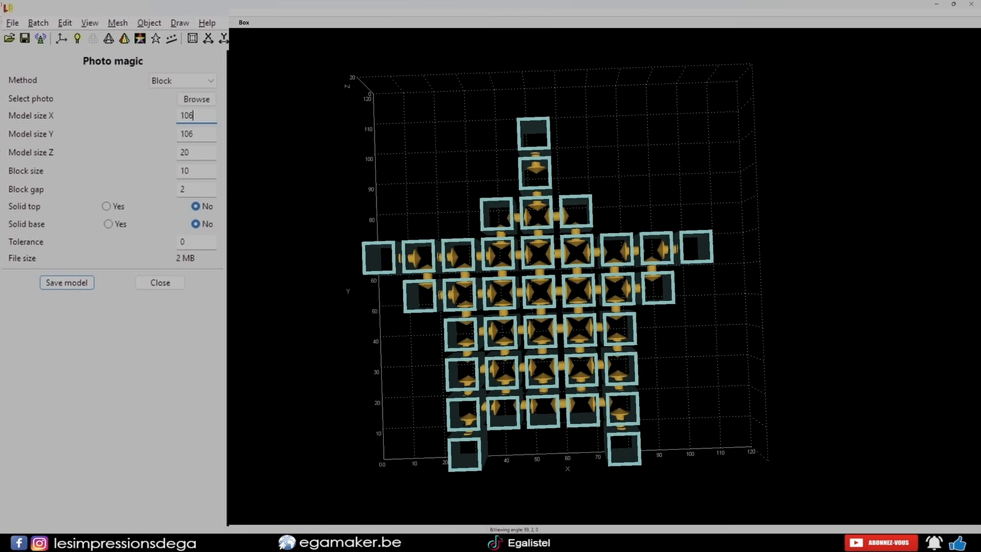
Step: Set the block star's X model size to 202 and its block size to 5
double_click(187, 116)
text(202)
key(Return)
drag(562, 286, 595, 205)
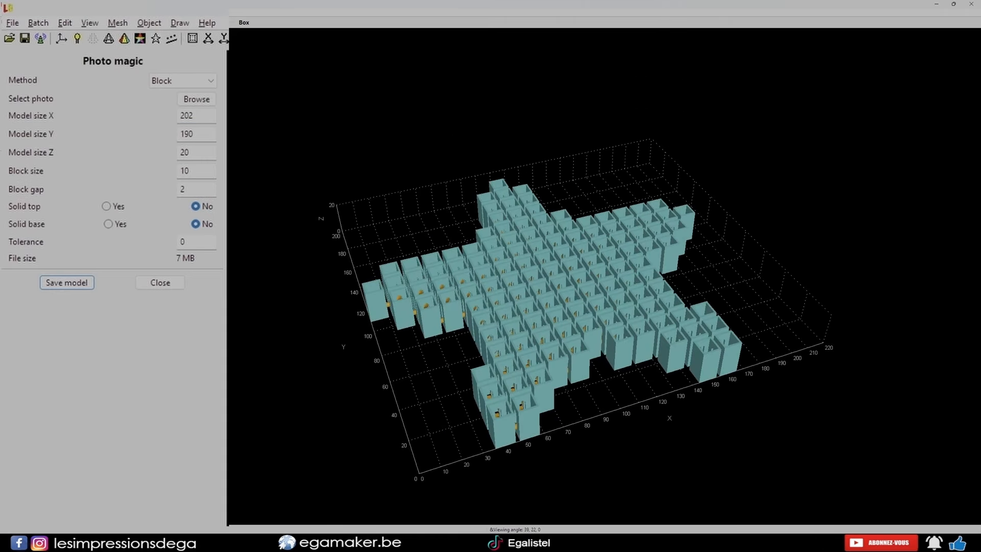
double_click(188, 171)
text(20)
key(Return)
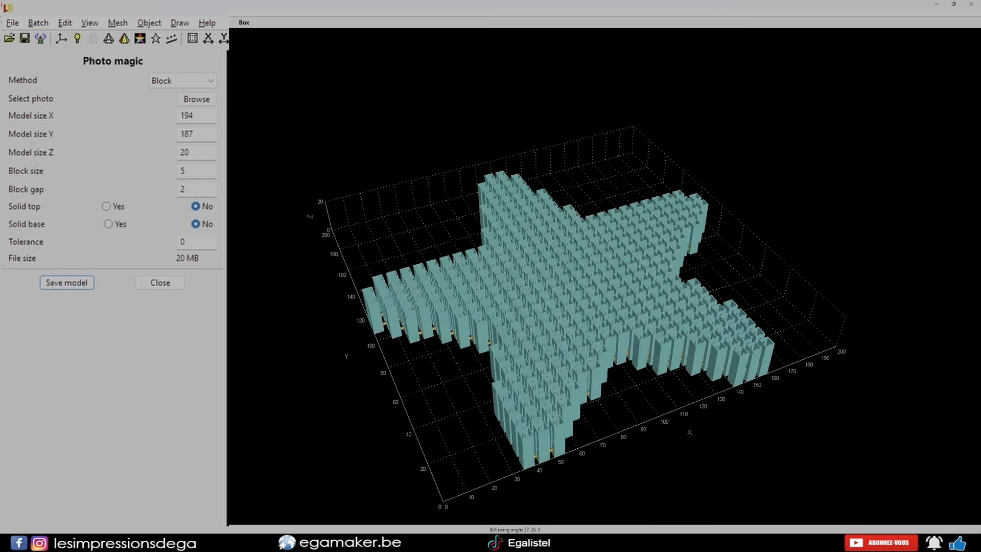
drag(562, 286, 560, 336)
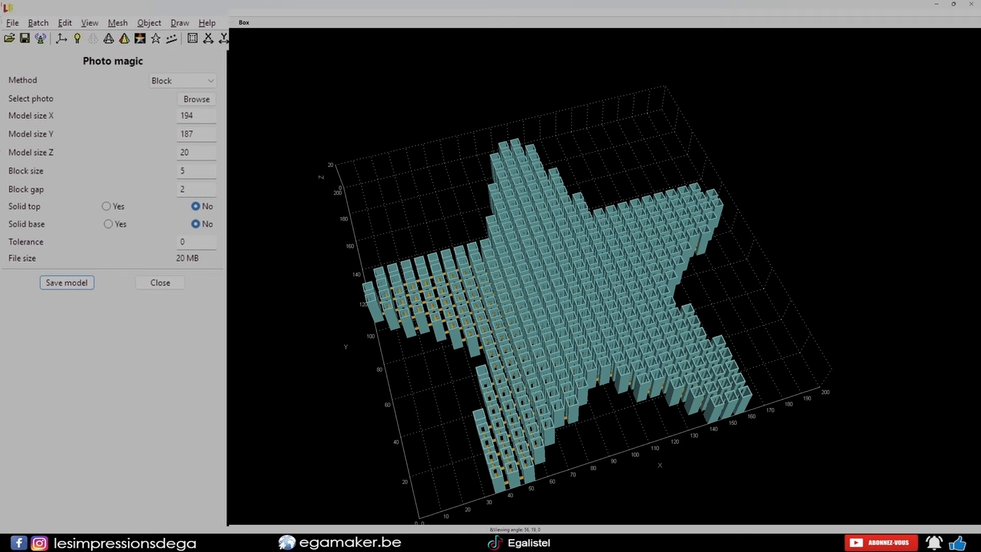
Step: Enable the solid top and solid base options for the block star
click(106, 206)
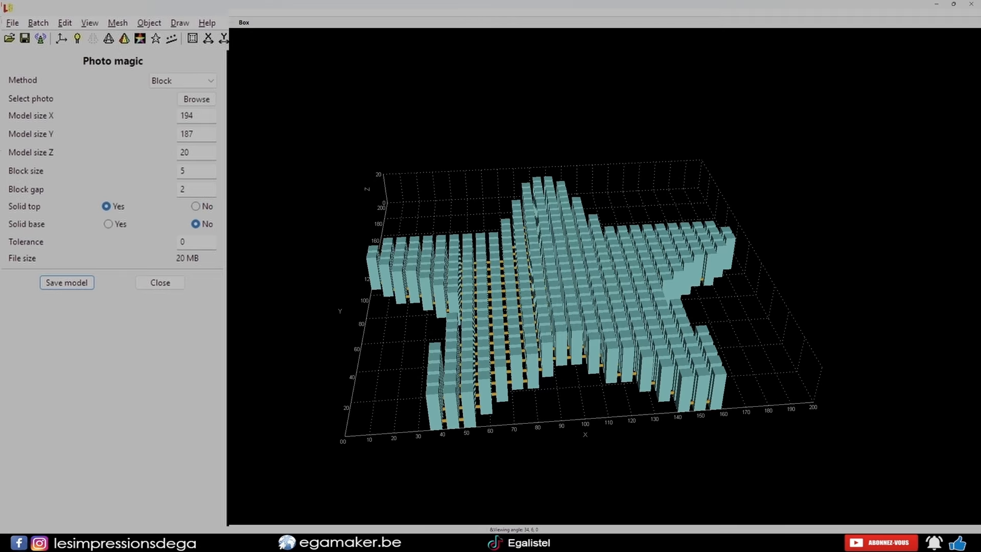
drag(536, 286, 475, 391)
scroll(533, 296, up, 6)
scroll(532, 297, up, 2)
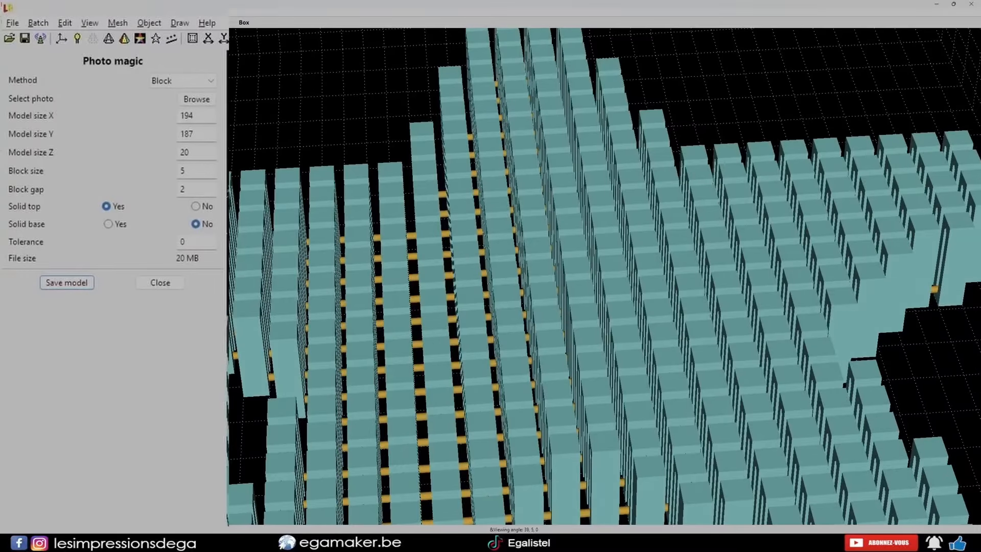
click(109, 224)
scroll(572, 276, down, 6)
drag(542, 352, 534, 388)
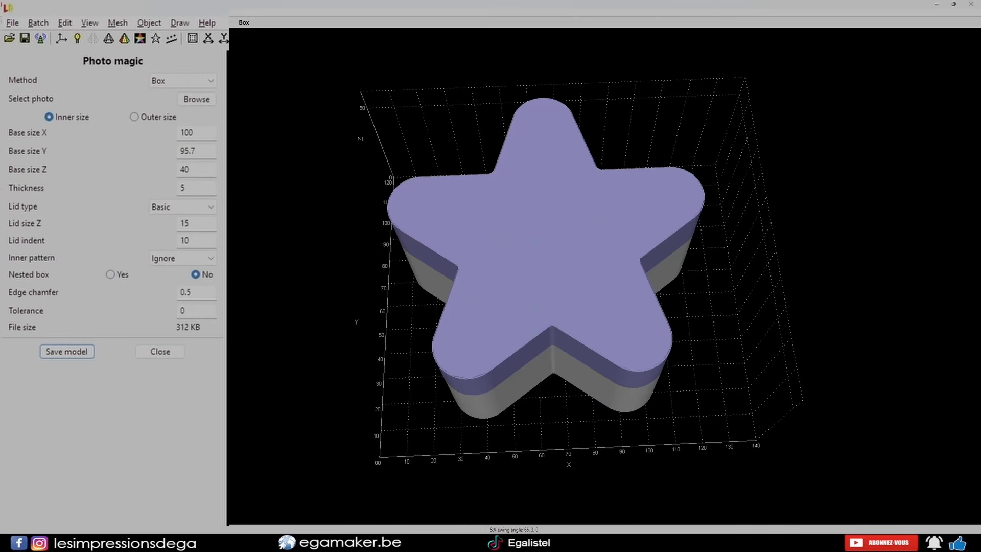
Step: Load a different photo into the Box model to replace the star with a round outline that has a small side lobe
drag(552, 168, 488, 371)
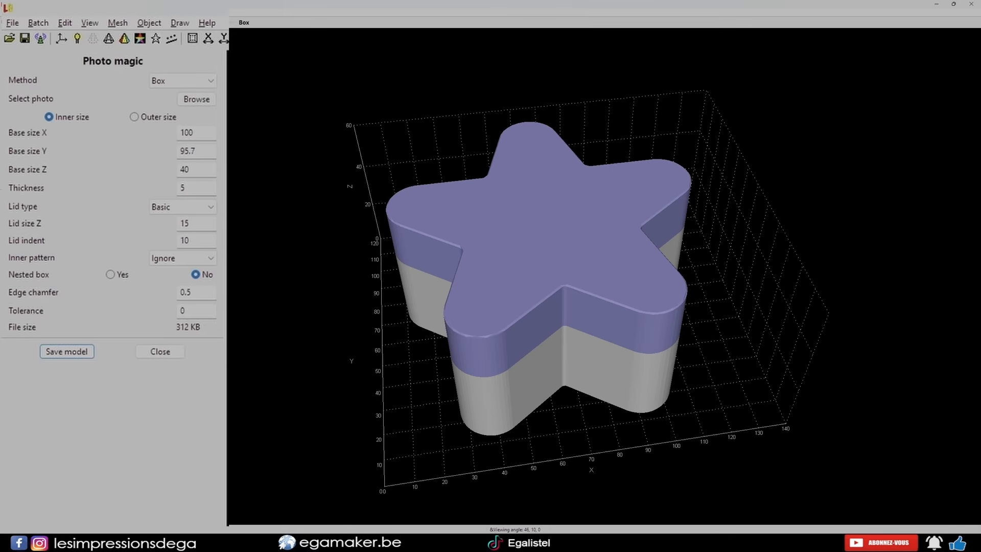
drag(487, 371, 487, 366)
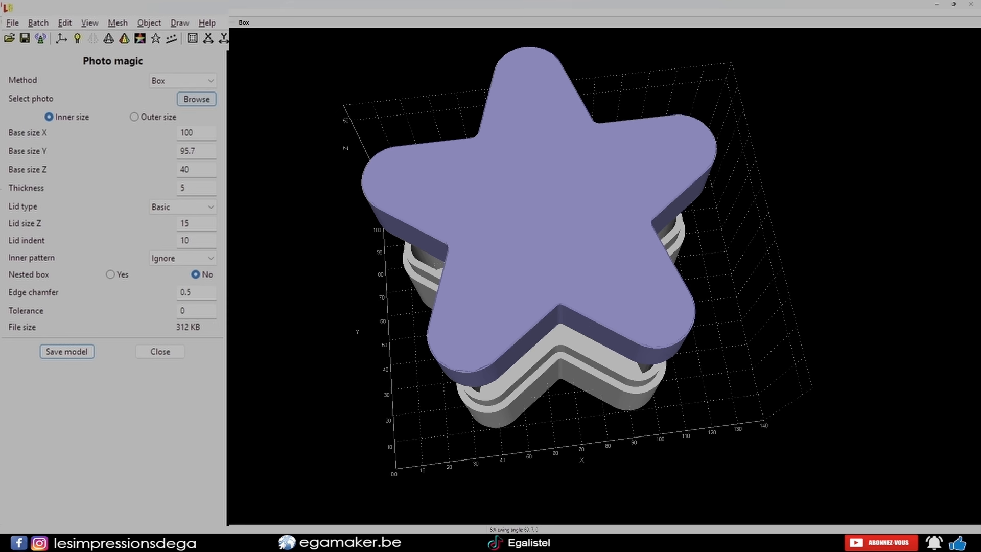
click(196, 99)
click(401, 105)
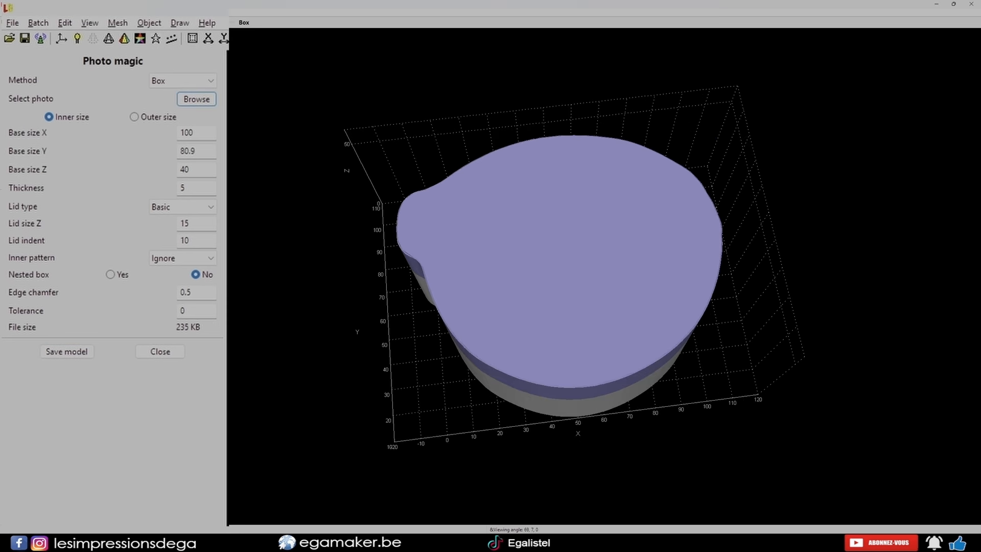
drag(557, 286, 569, 192)
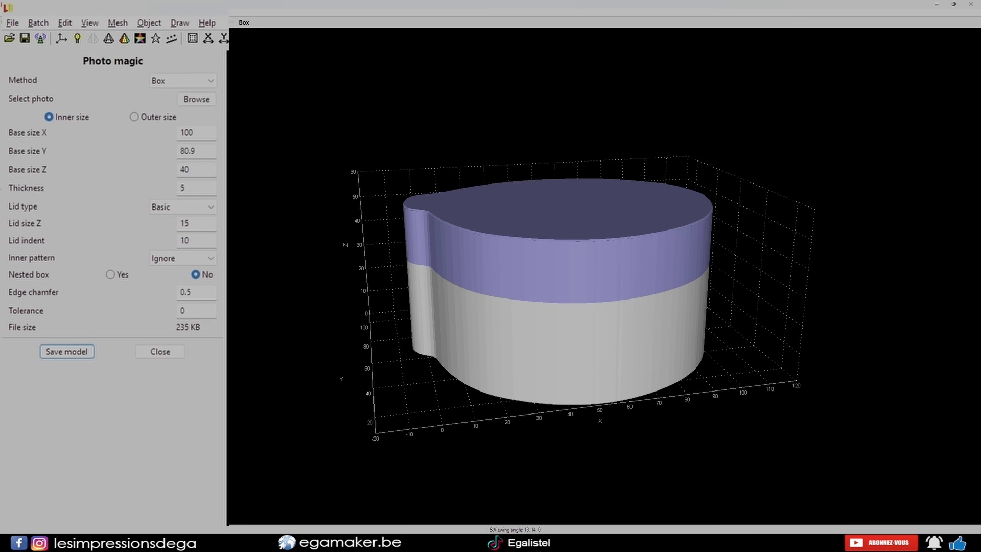
Step: Set the rounded box's X base size to 200 and its thickness to 2
double_click(187, 133)
text(200)
key(Return)
drag(561, 230, 540, 265)
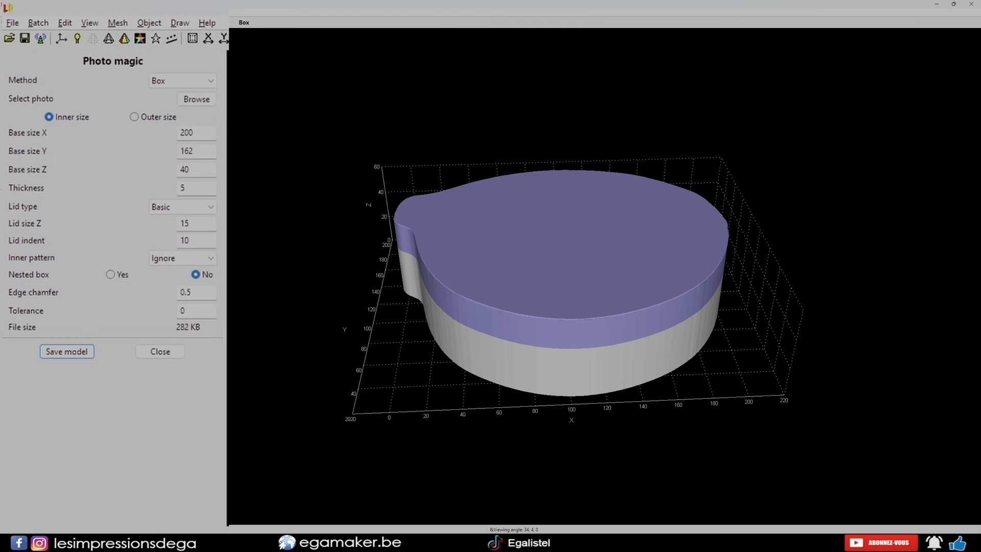
click(186, 188)
double_click(182, 188)
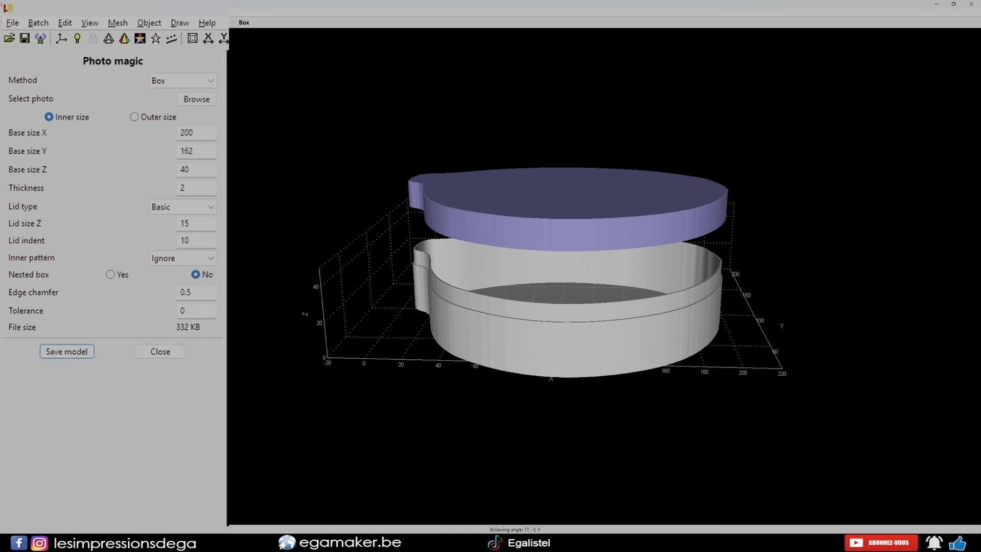
drag(562, 276, 564, 281)
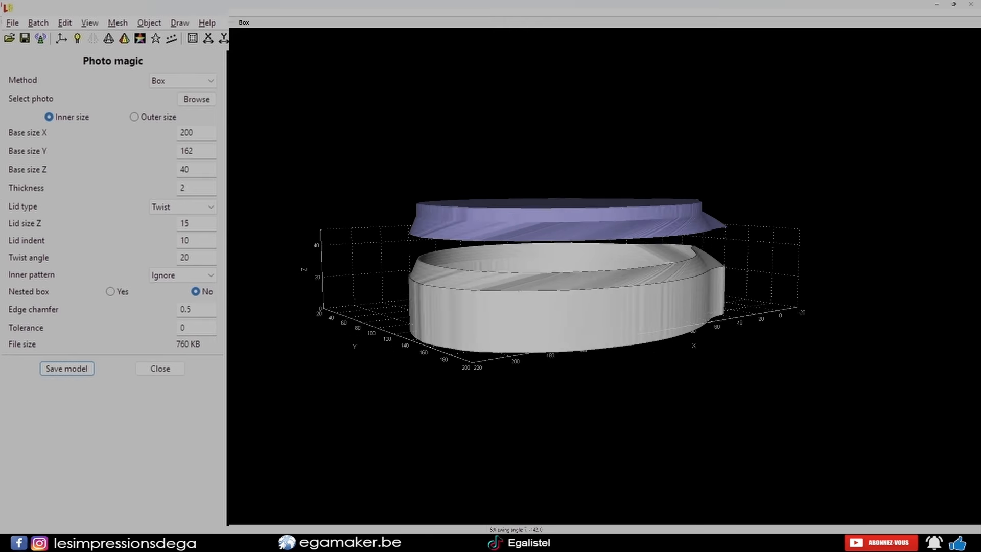
Step: Examine the rounded box with its Twist lid from several sides
drag(491, 286, 664, 290)
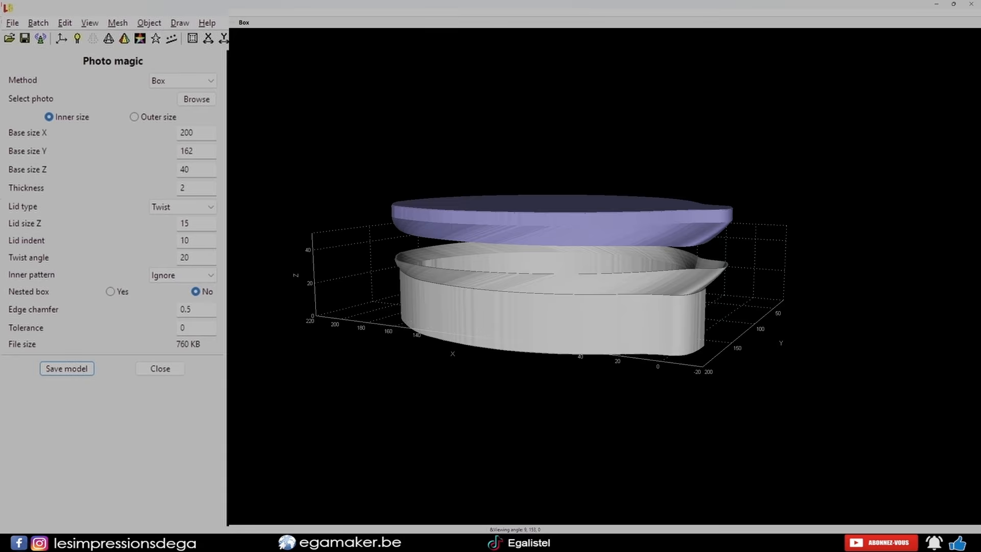
drag(562, 286, 585, 260)
drag(585, 261, 597, 266)
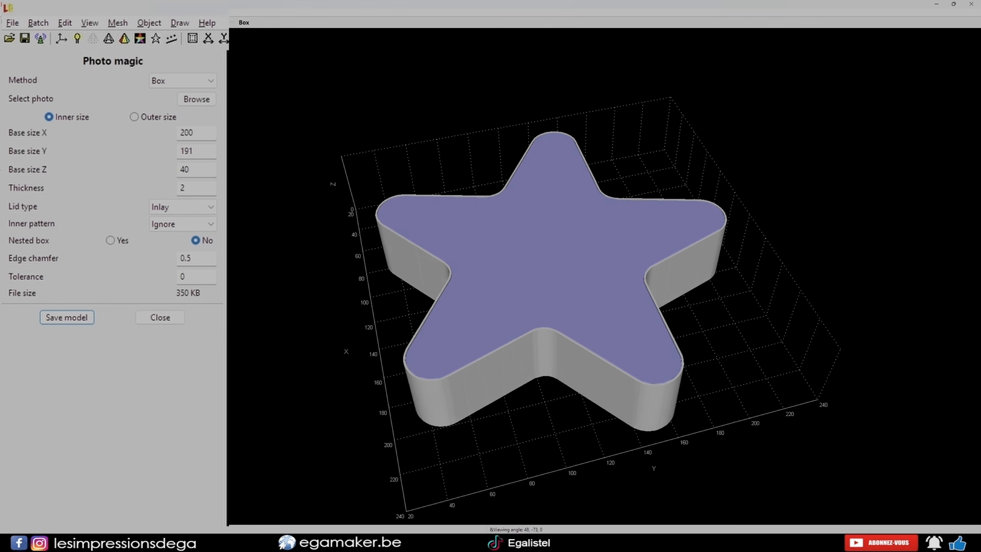
Step: Try the Basic lid type on the star box and view it from the side
drag(551, 275, 554, 276)
click(182, 207)
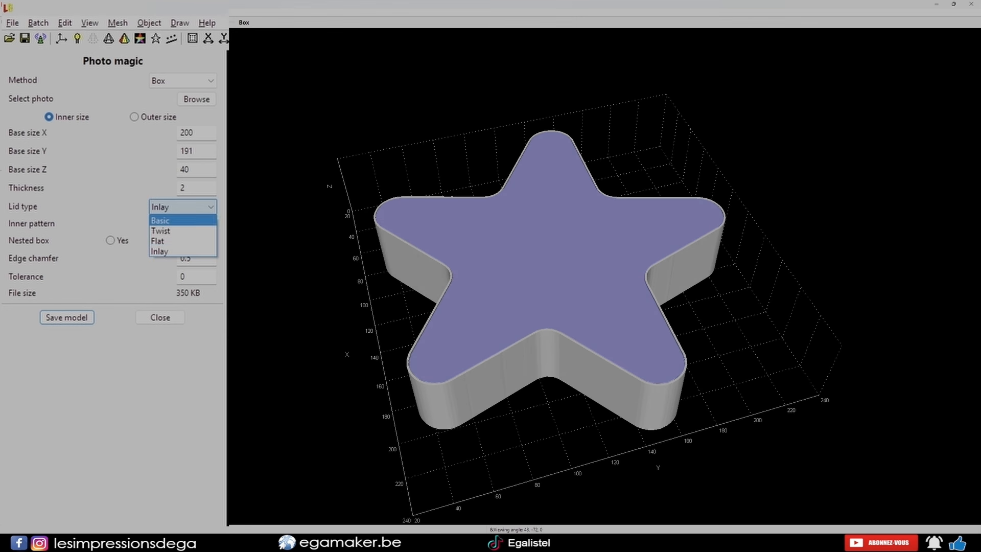
click(174, 221)
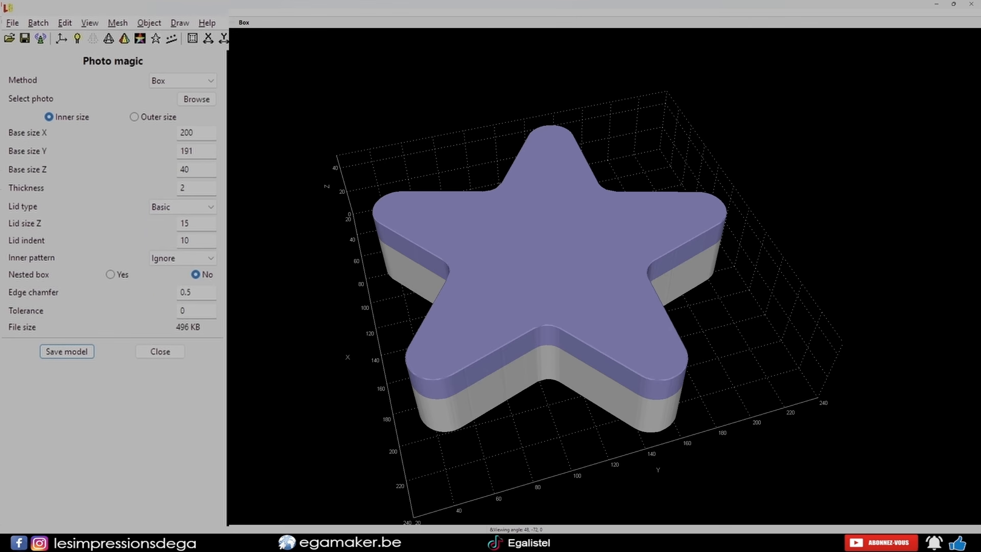
drag(551, 306, 536, 215)
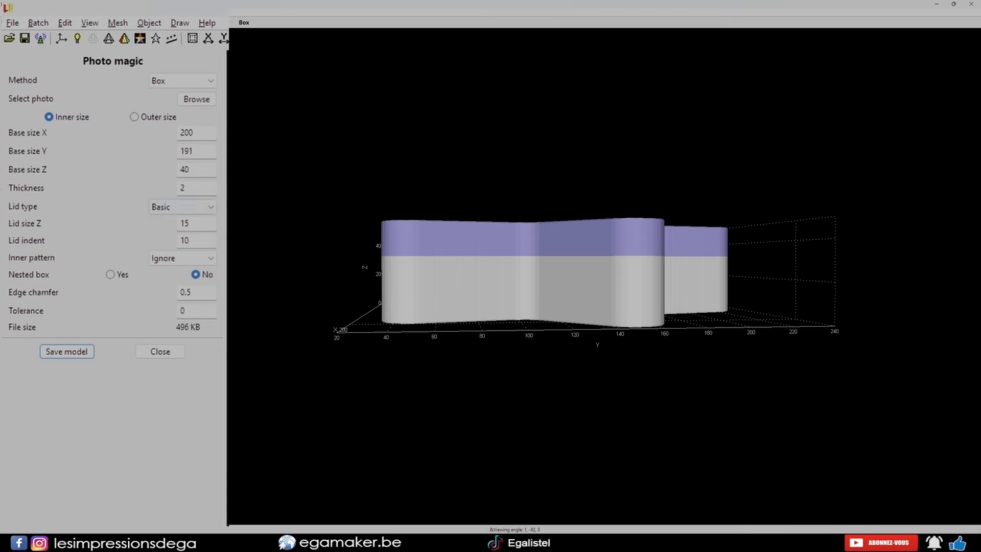
Step: Set the star box's lid type to Inlay and inspect how the lid sits inside the rim
click(183, 207)
click(168, 252)
drag(552, 230, 580, 325)
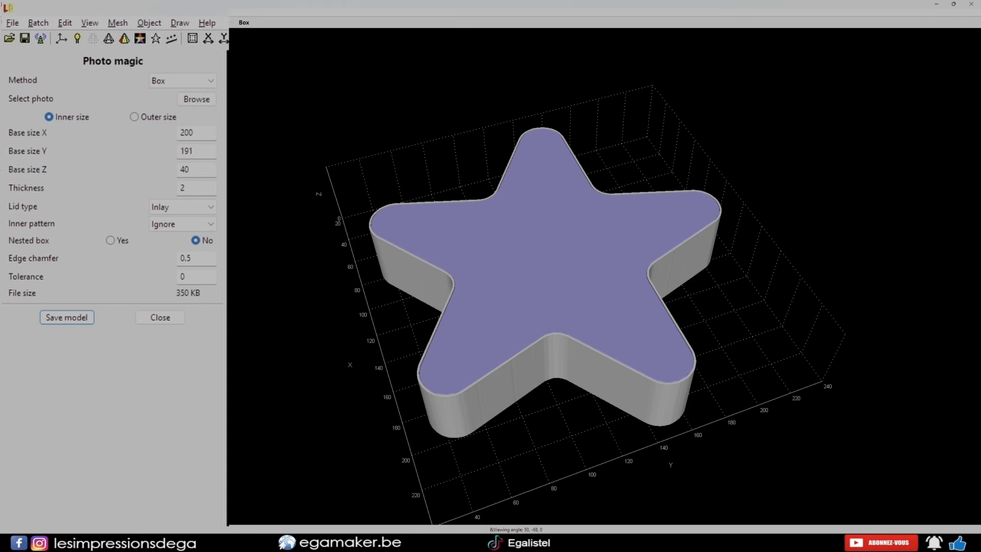
drag(580, 325, 572, 349)
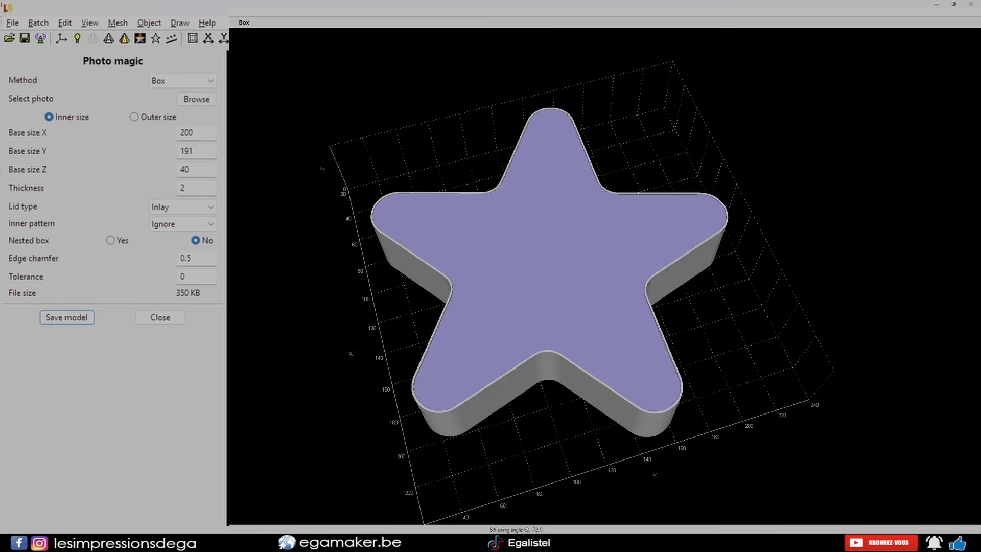
drag(572, 349, 574, 328)
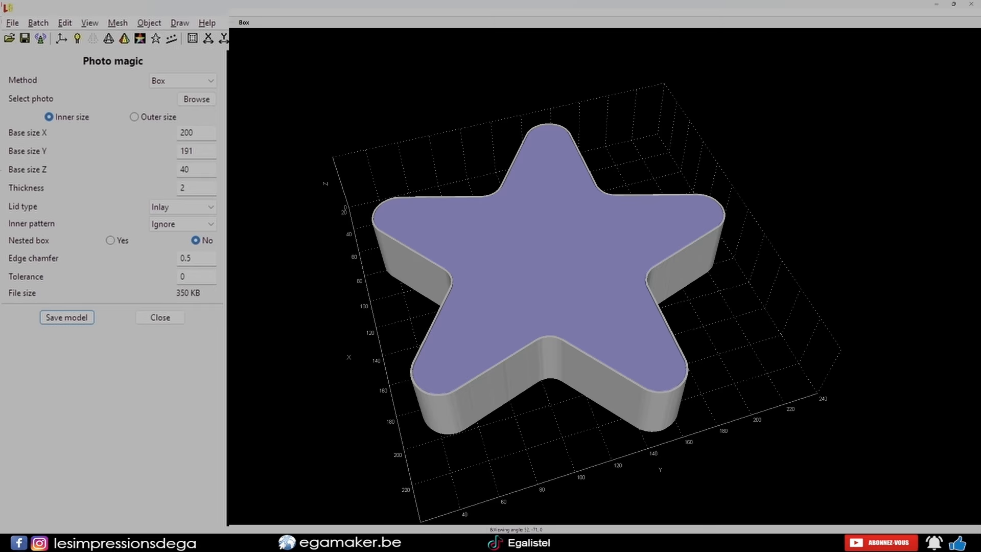
mouse_move(574, 329)
mouse_down()
mouse_move(652, 279)
mouse_move(505, 315)
mouse_move(592, 335)
mouse_up()
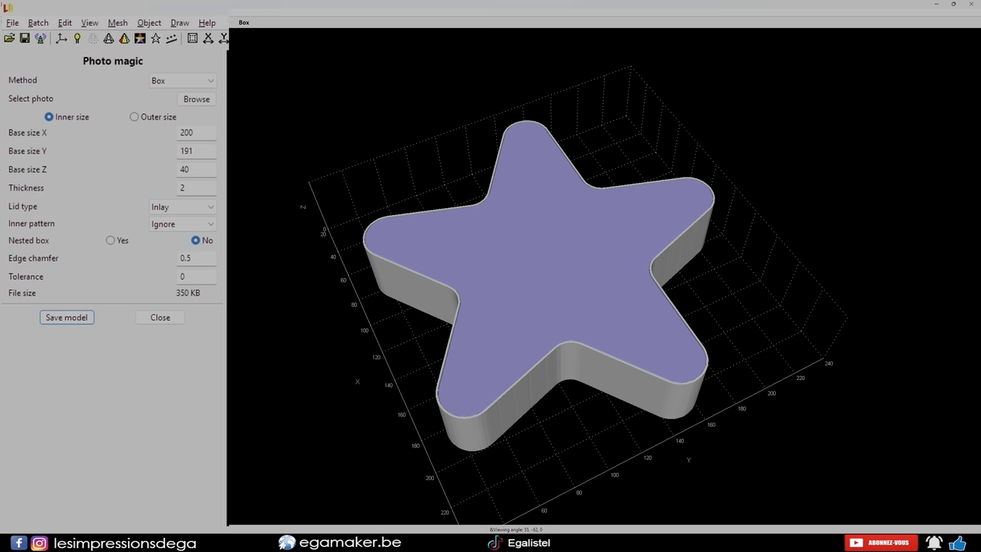
Step: Change the star-shaped box's lid type to Basic
drag(593, 335, 590, 311)
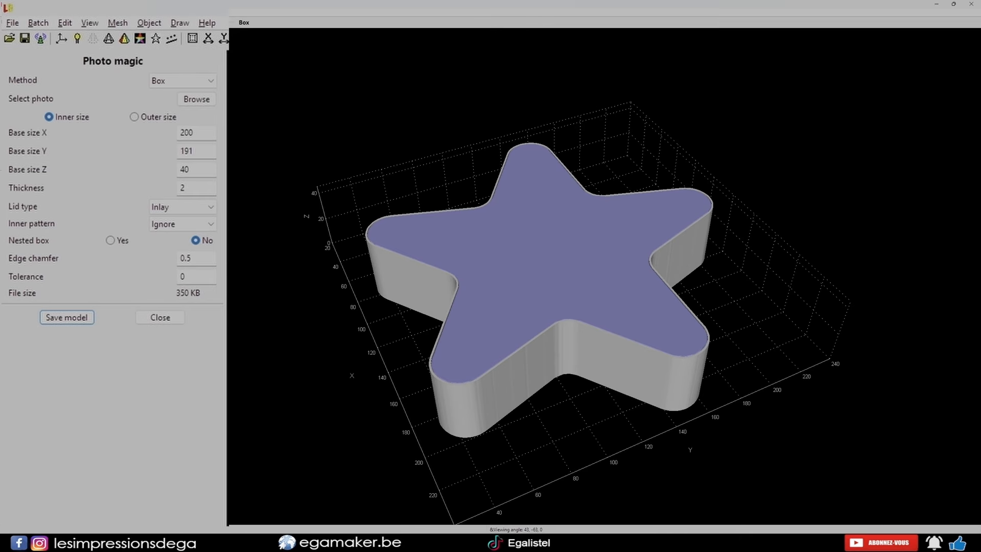
mouse_move(590, 310)
mouse_down()
mouse_move(590, 327)
mouse_move(590, 316)
mouse_up()
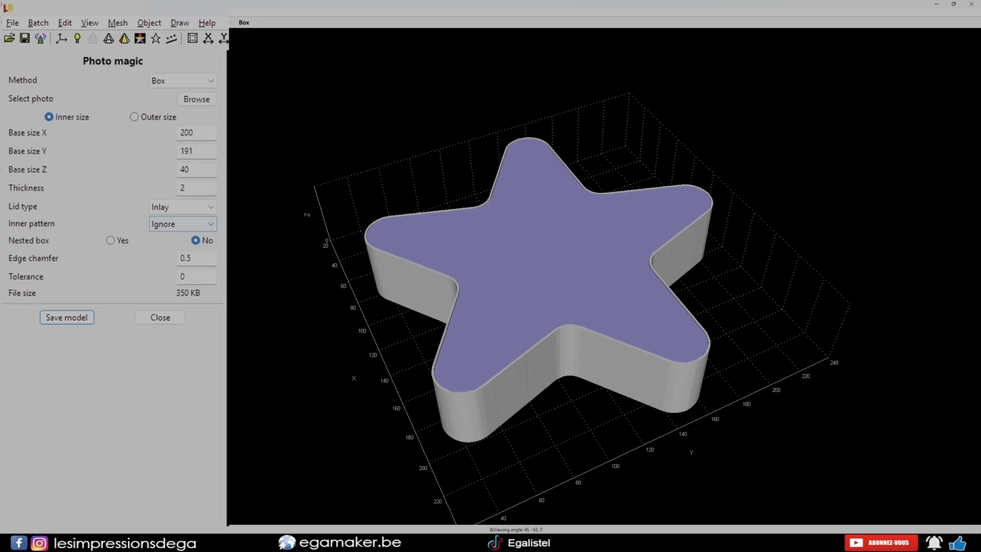
drag(590, 316, 592, 280)
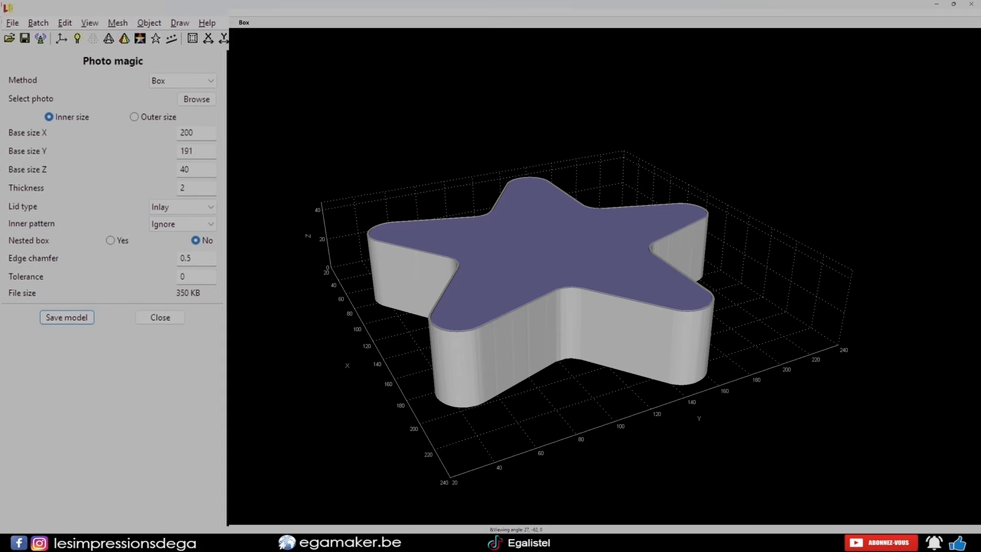
drag(592, 280, 597, 294)
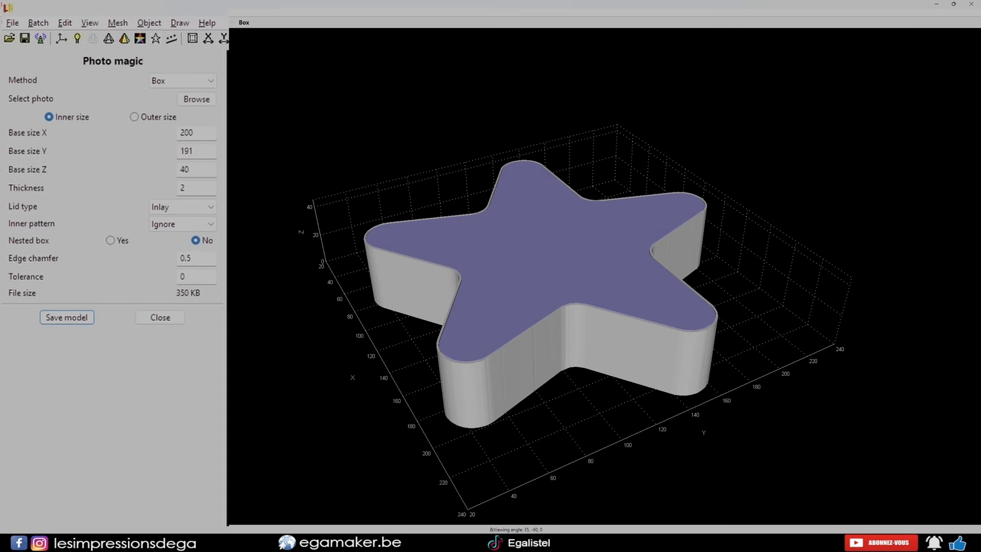
click(183, 206)
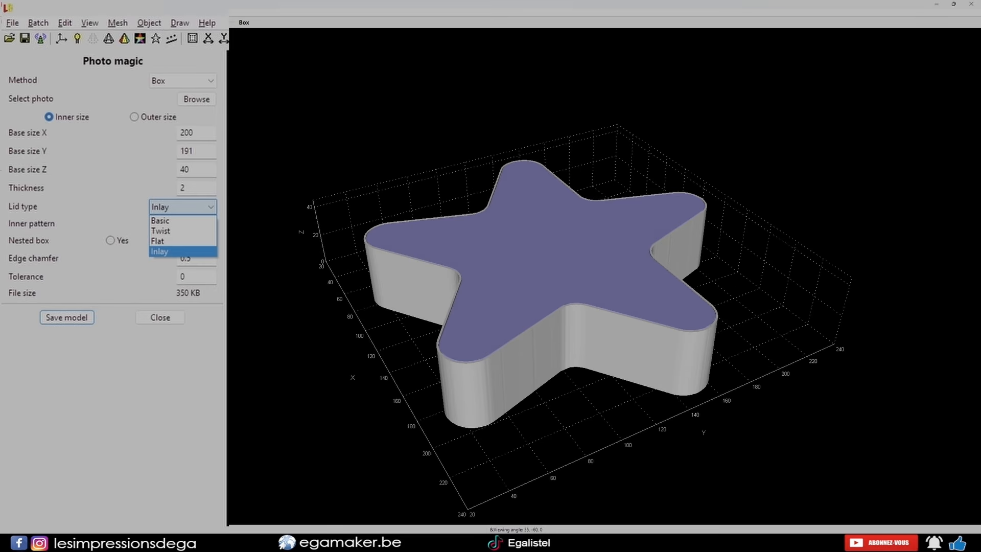
click(163, 218)
drag(592, 286, 569, 266)
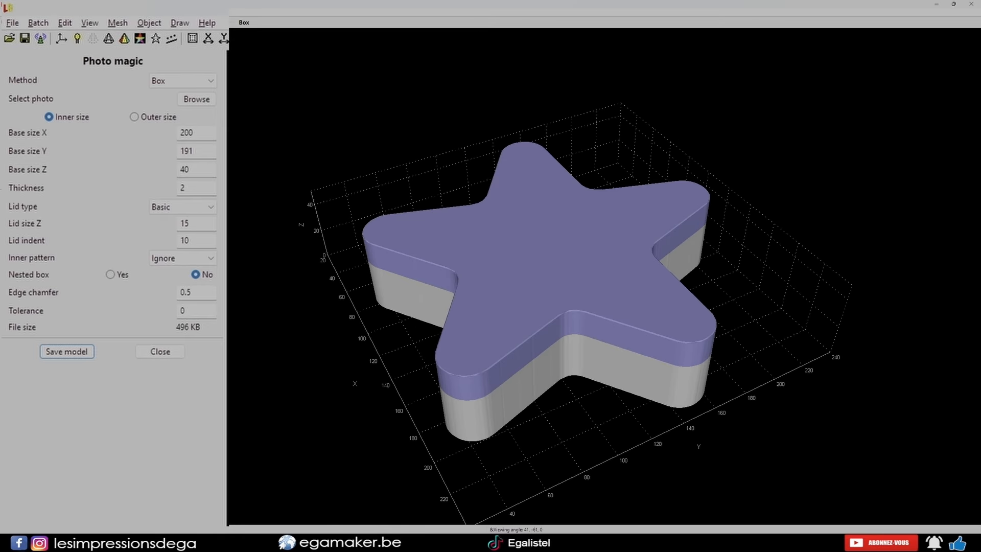
Step: Set the star box's base size Z to 50 and its lid size Z to 20
double_click(185, 223)
drag(577, 306, 532, 240)
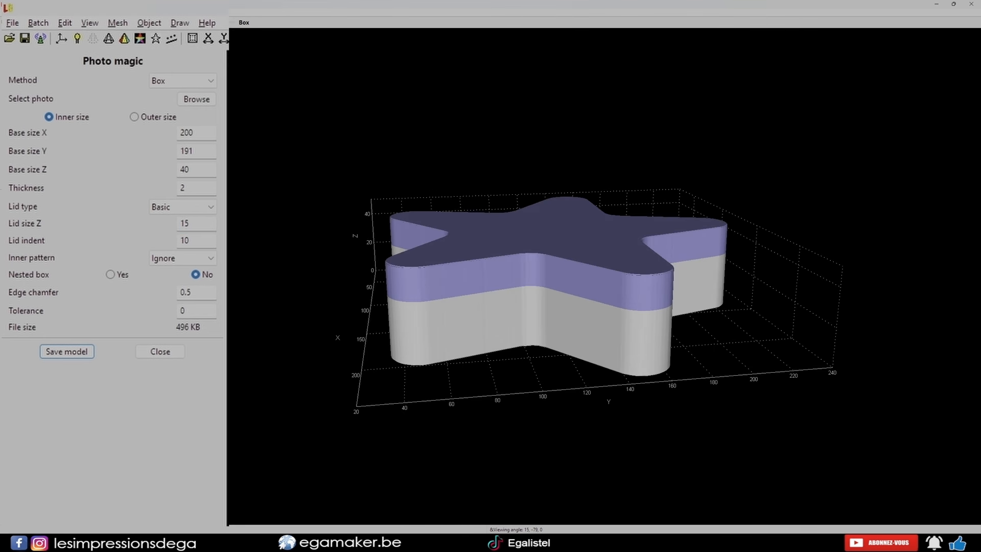
click(190, 223)
double_click(185, 169)
text(50)
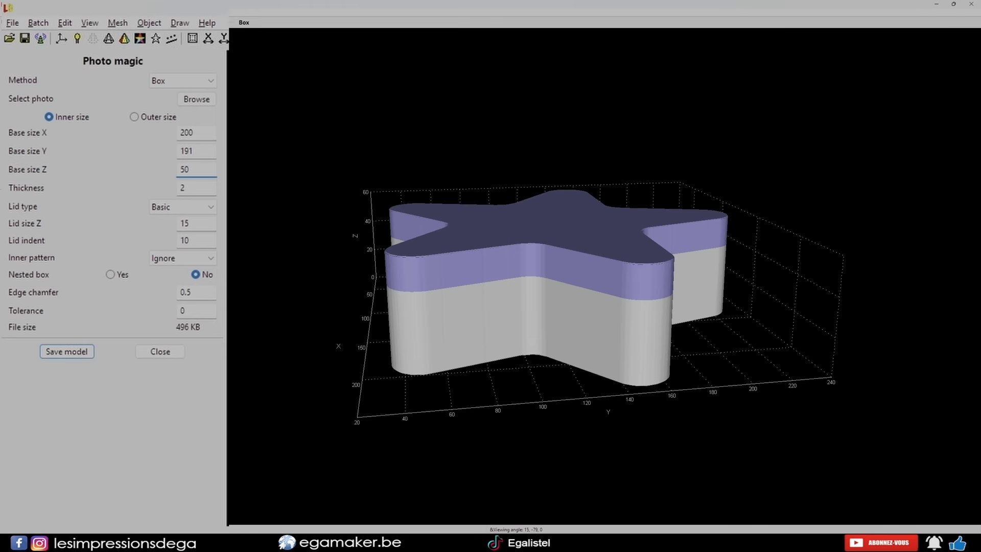
double_click(186, 223)
text(20)
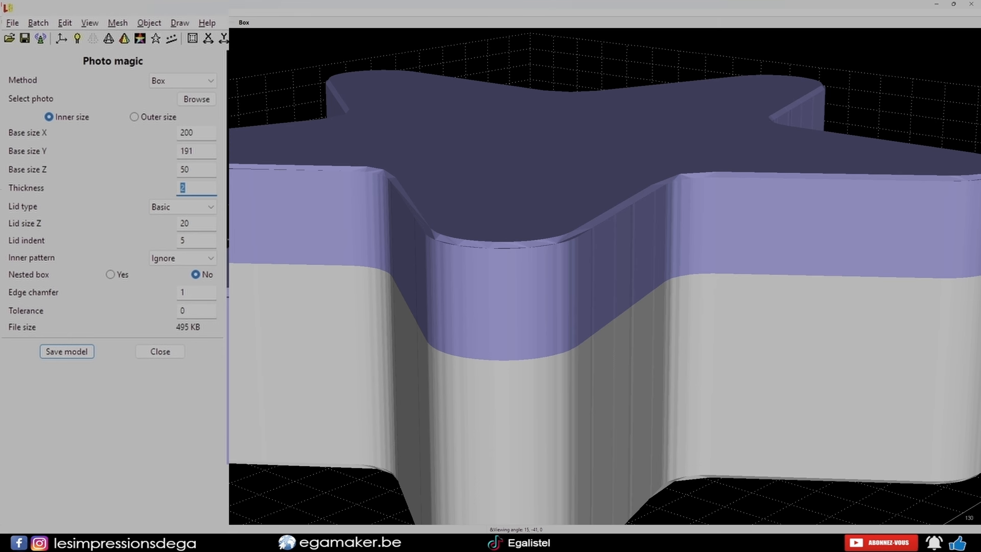
Step: Set the star box's thickness to 3 and its edge chamfer to 2.5
text(3)
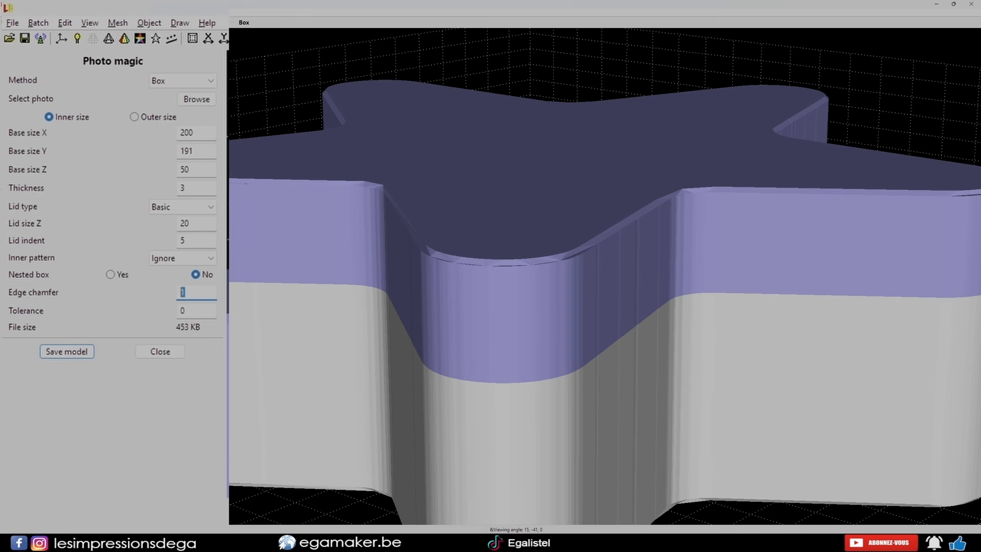
text(2.5)
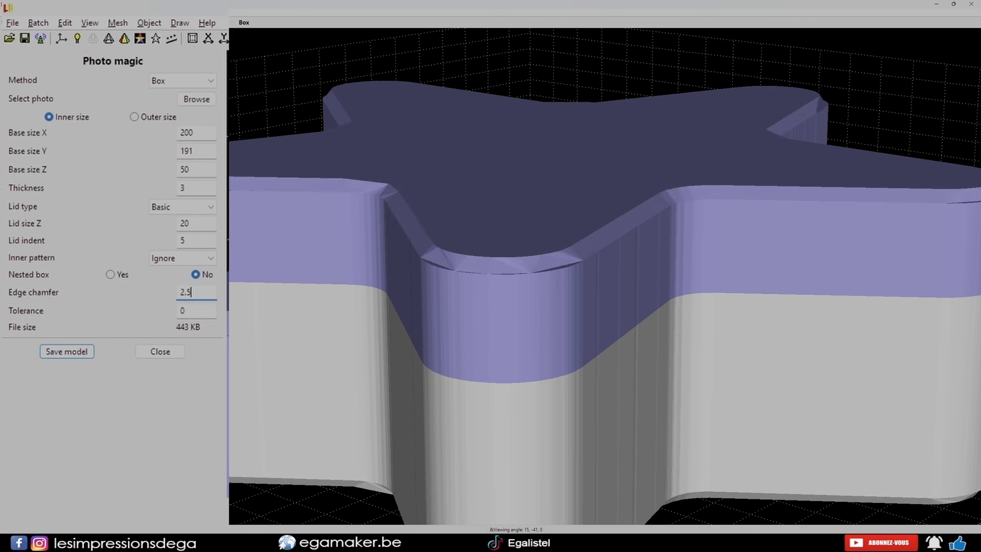
scroll(604, 276, down, 8)
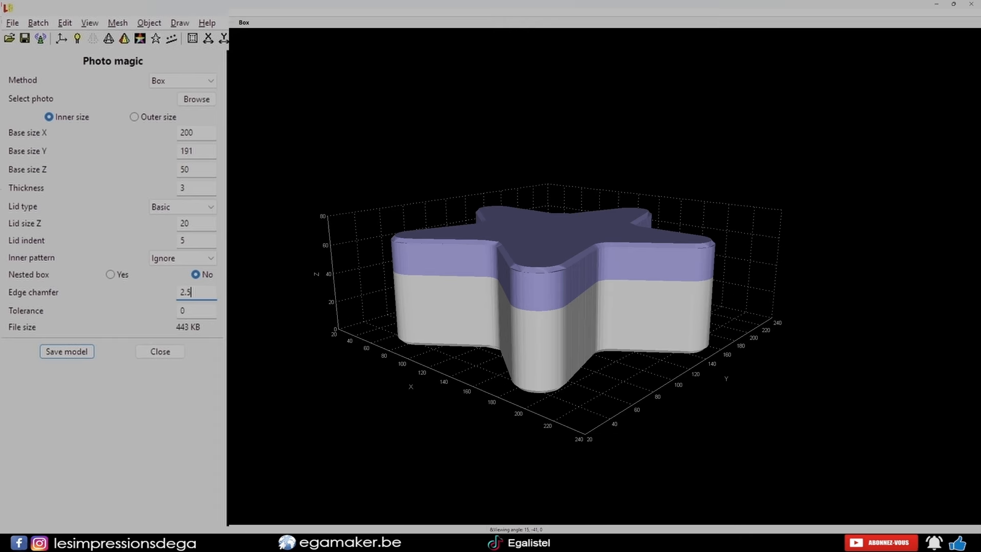
drag(605, 276, 613, 332)
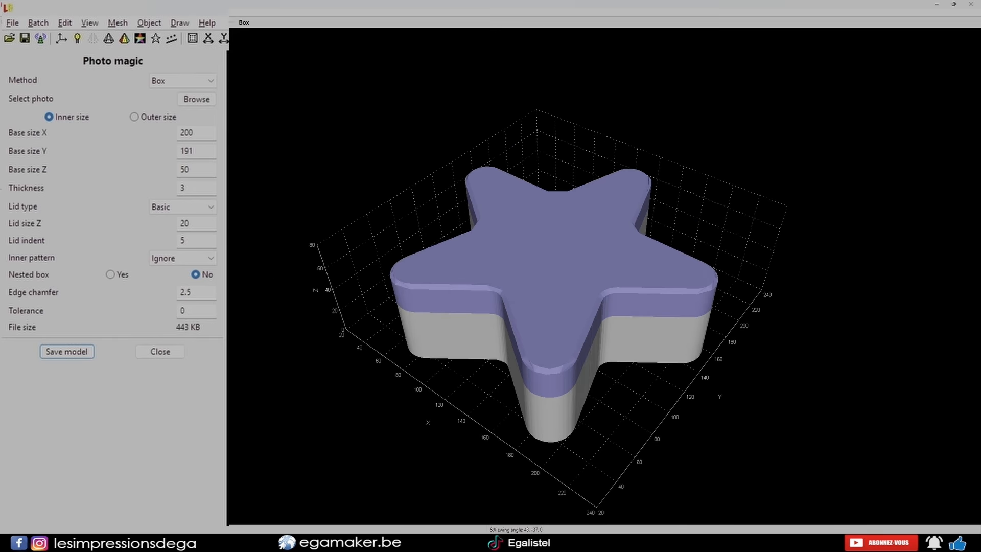
Step: Set the star box's tolerance to -0.2 and inspect the rim with the lid raised off the base
double_click(183, 310)
text(-0.2)
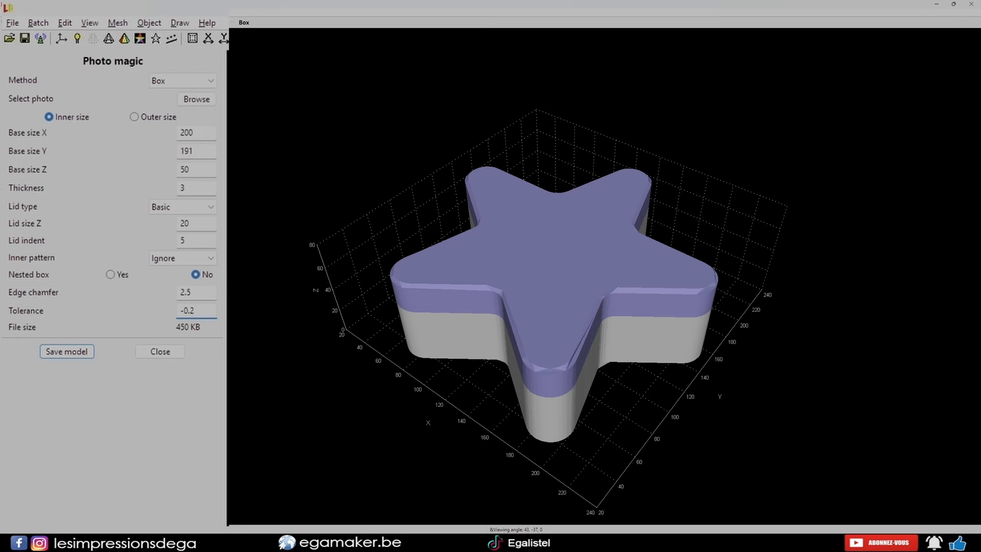
key(Tab)
drag(605, 276, 558, 209)
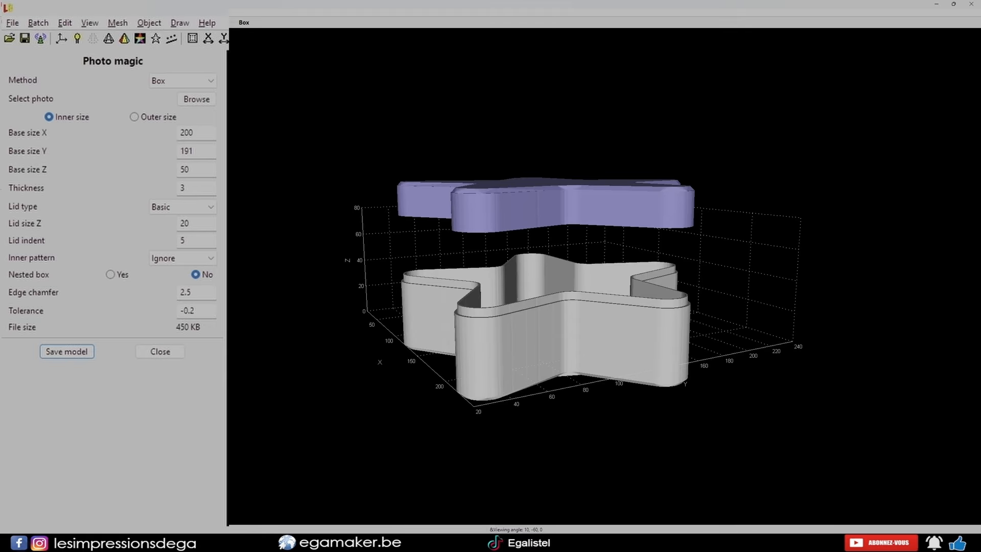
double_click(195, 311)
drag(572, 276, 576, 286)
scroll(576, 286, up, 6)
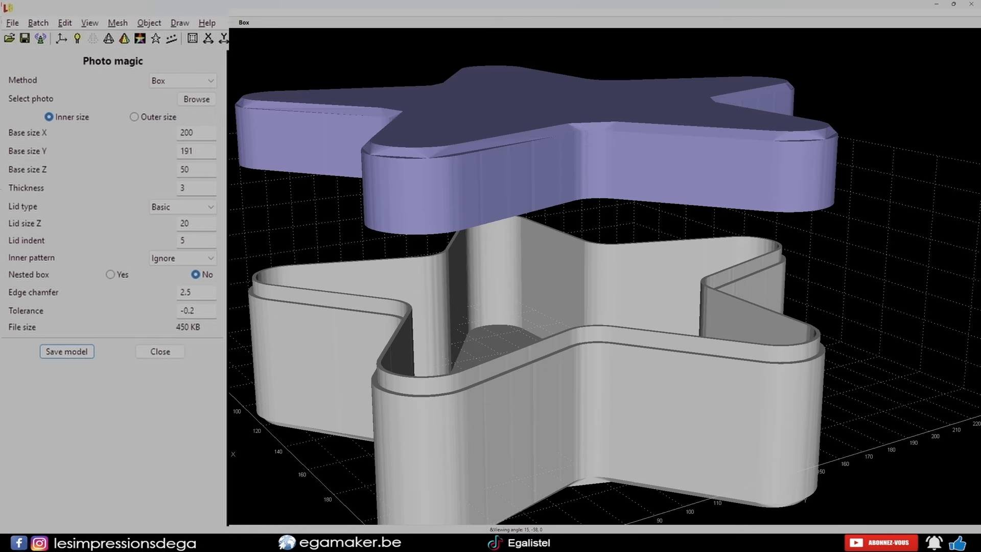
drag(576, 286, 605, 280)
scroll(597, 312, down, 5)
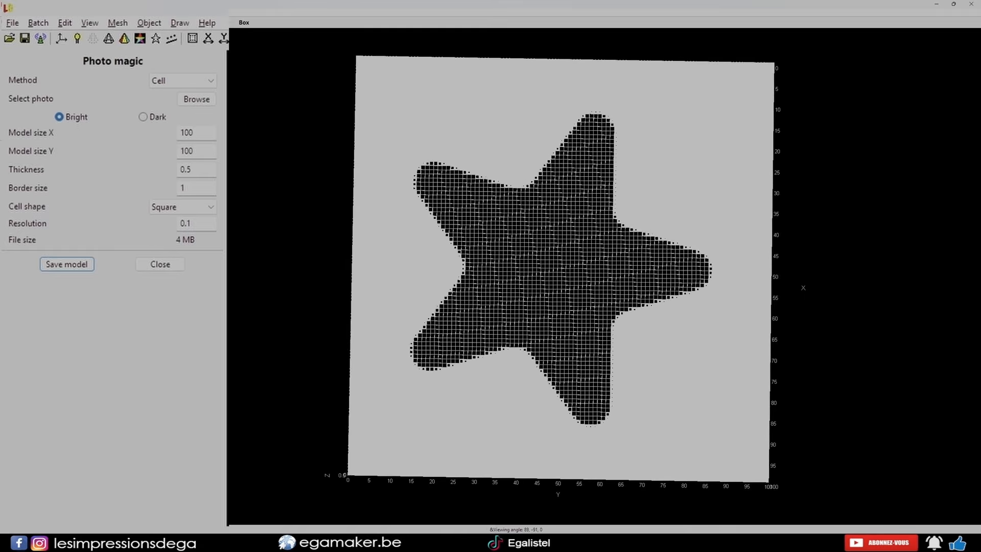
Step: Set the model size X of the portrait cell model to 250
drag(567, 276, 664, 255)
scroll(573, 259, down, 4)
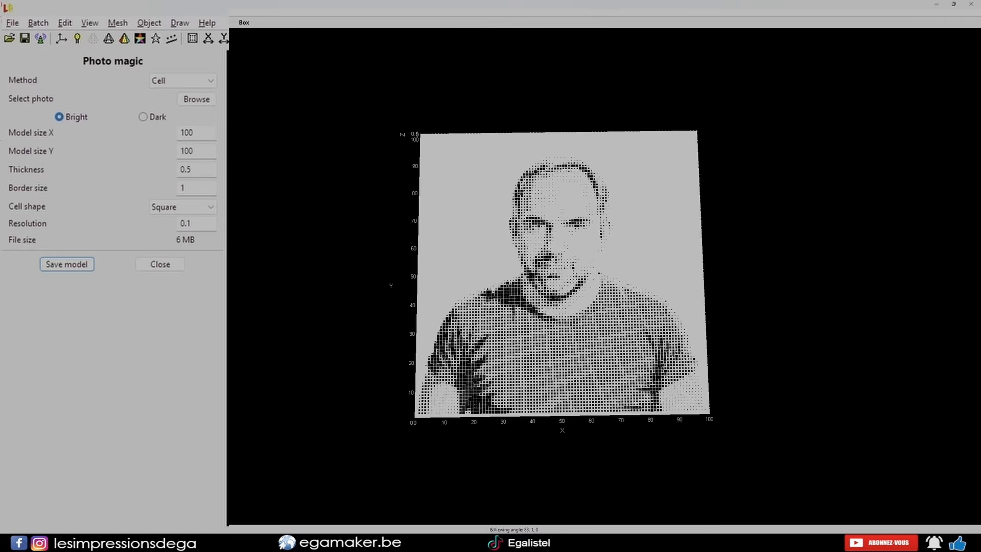
drag(562, 286, 570, 275)
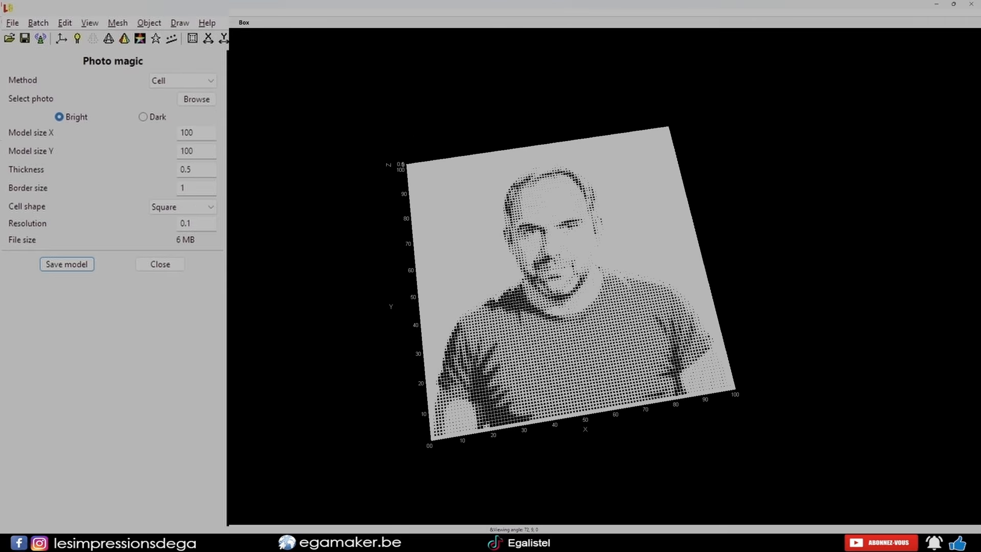
drag(194, 133, 180, 133)
text(250)
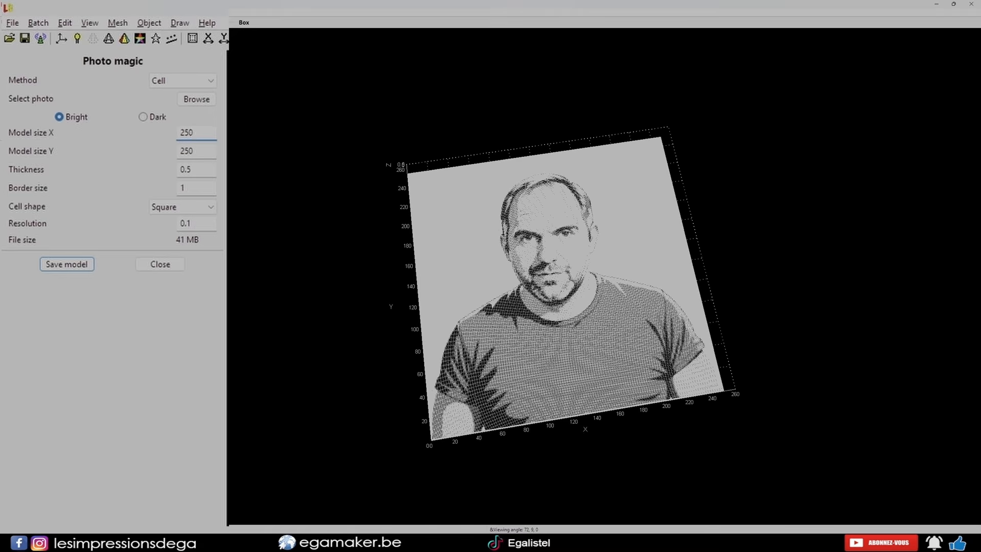
Step: Examine the square cell pattern on the portrait's face, collar and shirt up close and from different angles
drag(572, 286, 543, 268)
scroll(543, 268, up, 3)
scroll(603, 276, up, 10)
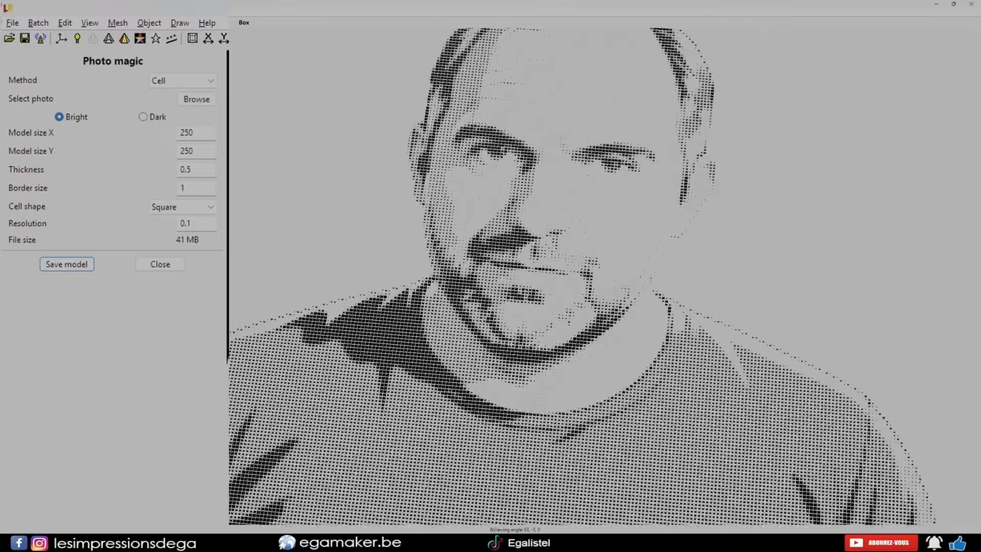
scroll(602, 276, up, 5)
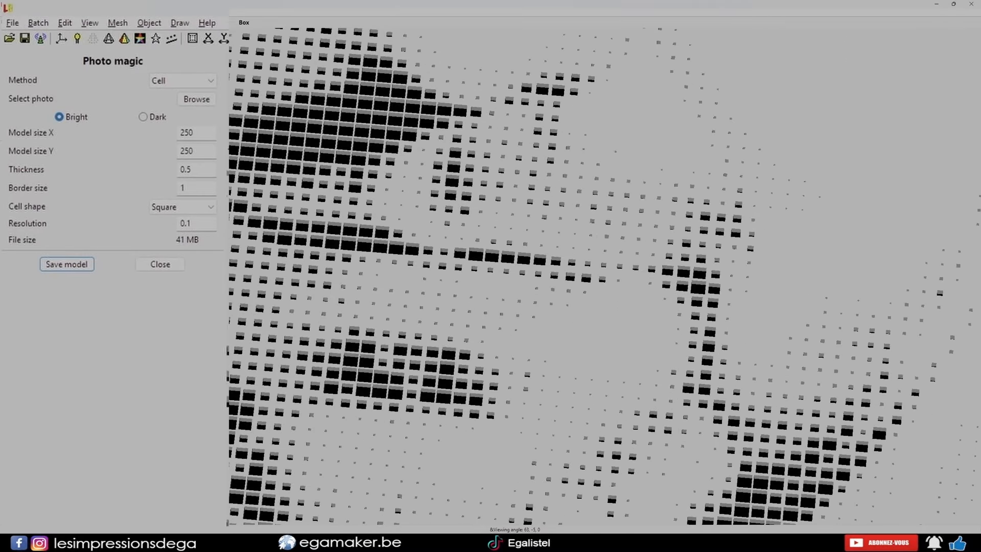
scroll(554, 271, down, 1)
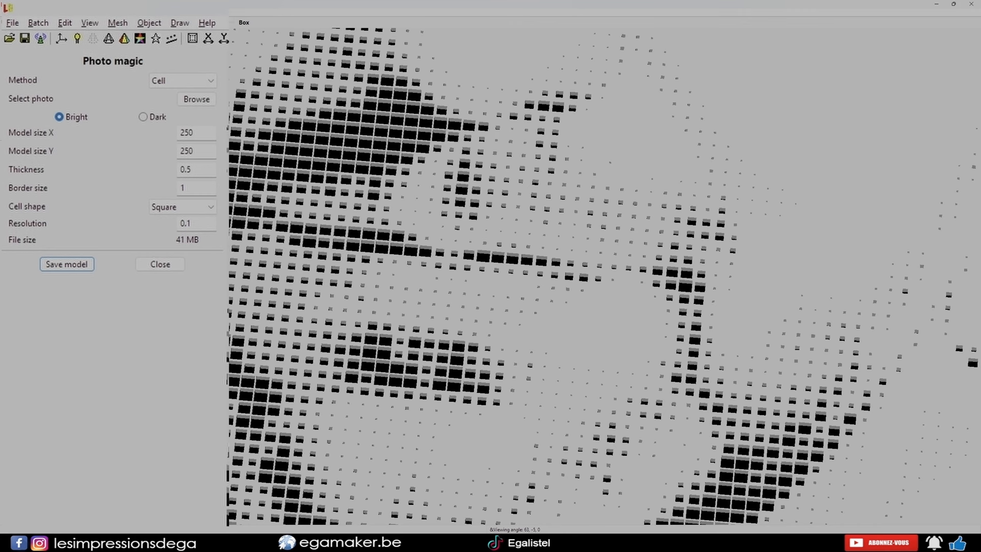
scroll(554, 270, up, 1)
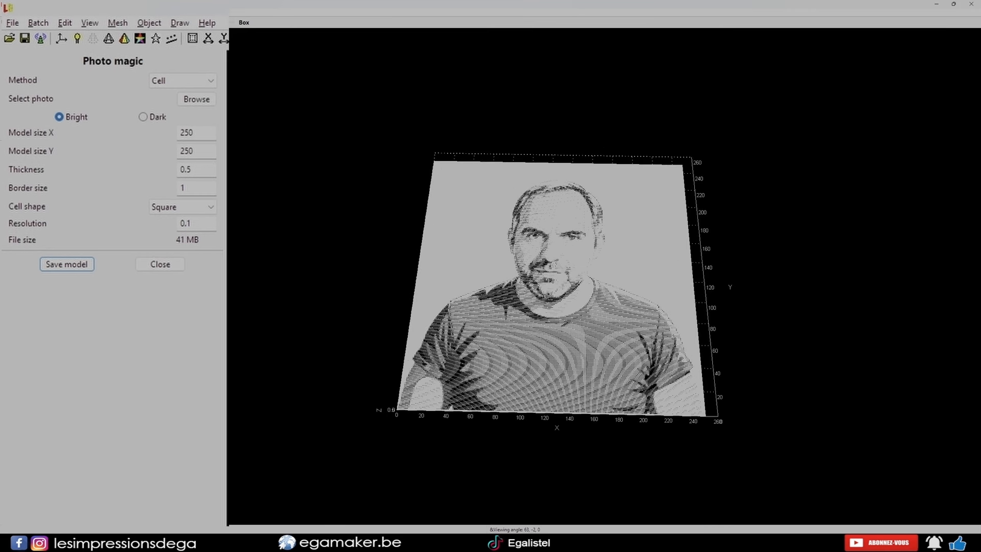
drag(554, 286, 542, 251)
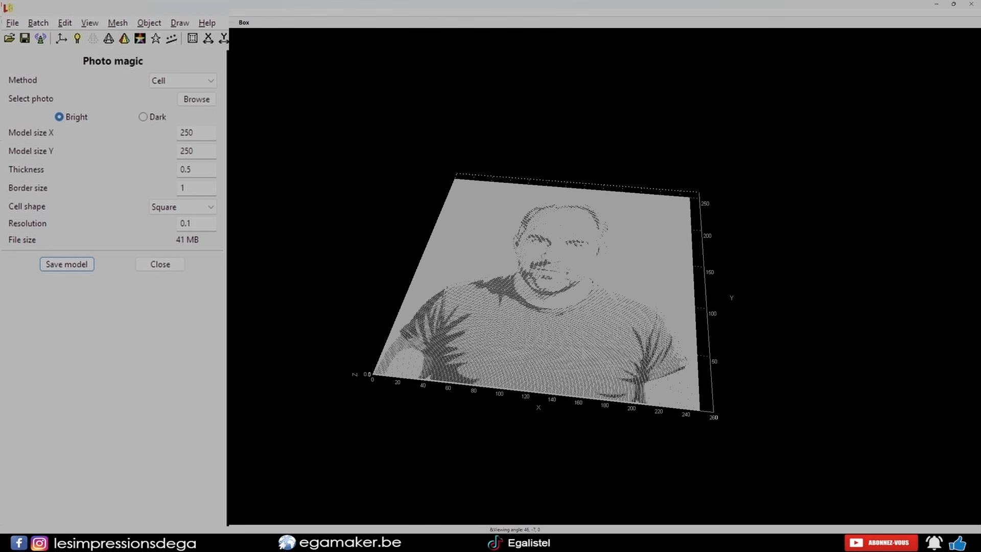
scroll(557, 240, up, 6)
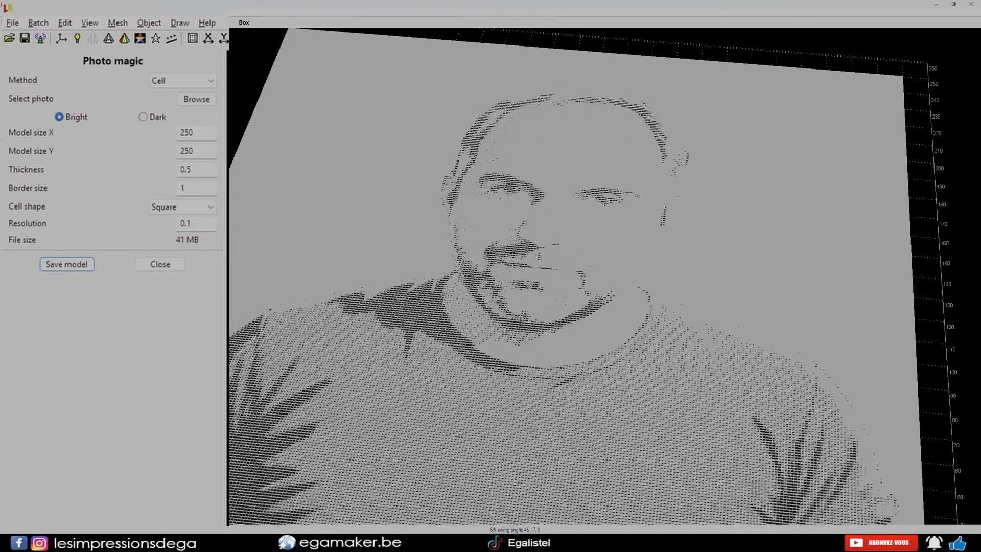
scroll(562, 307, up, 8)
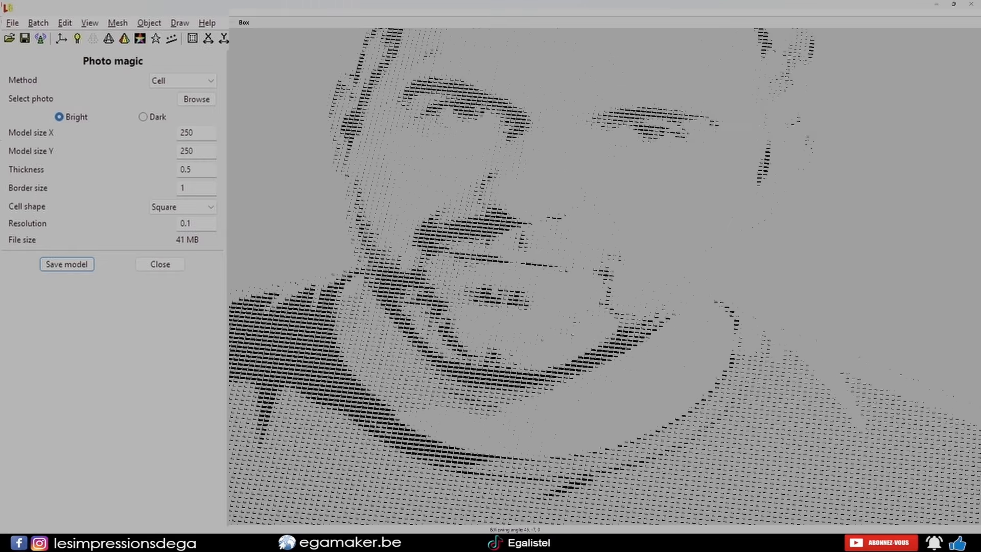
scroll(547, 266, up, 3)
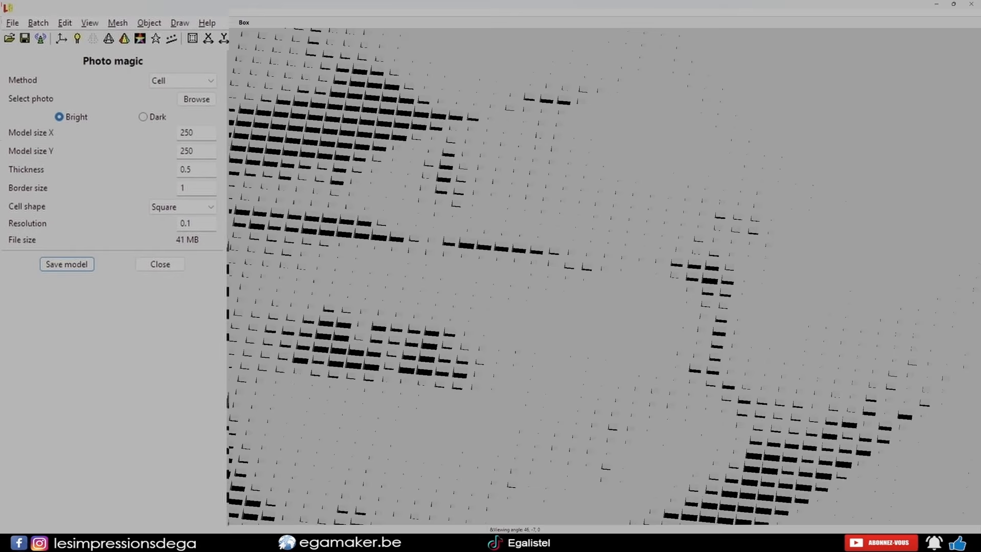
middle_drag(460, 265, 743, 290)
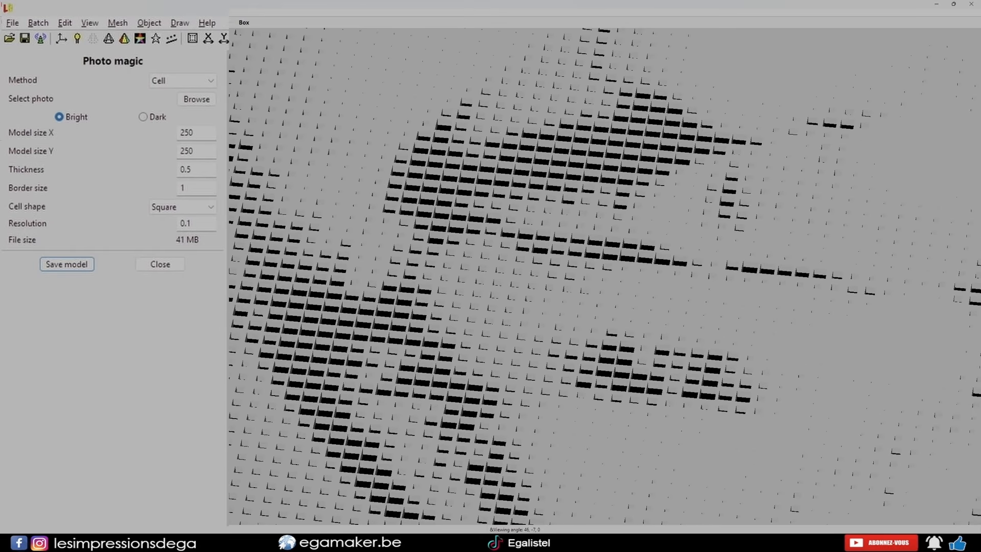
scroll(604, 276, down, 7)
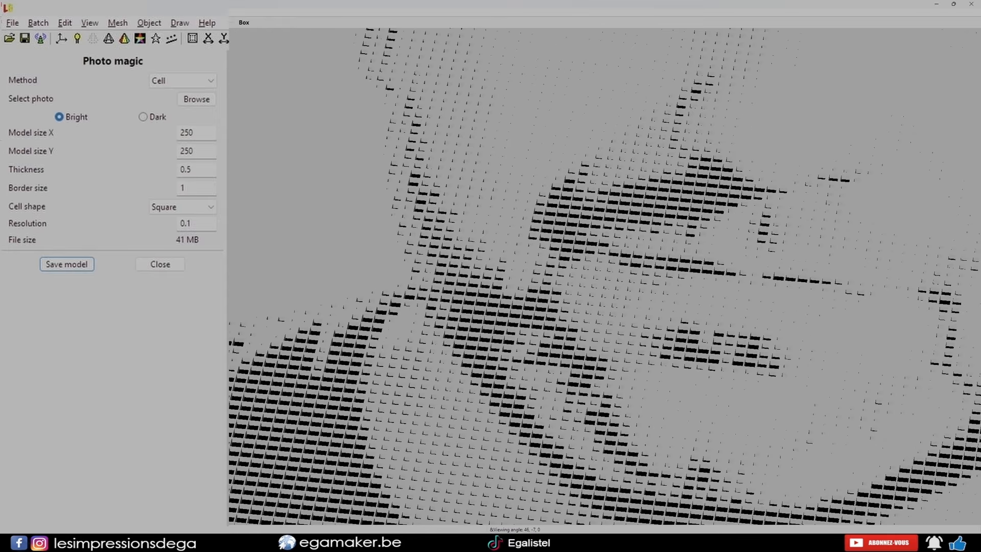
drag(588, 265, 608, 278)
scroll(605, 276, up, 5)
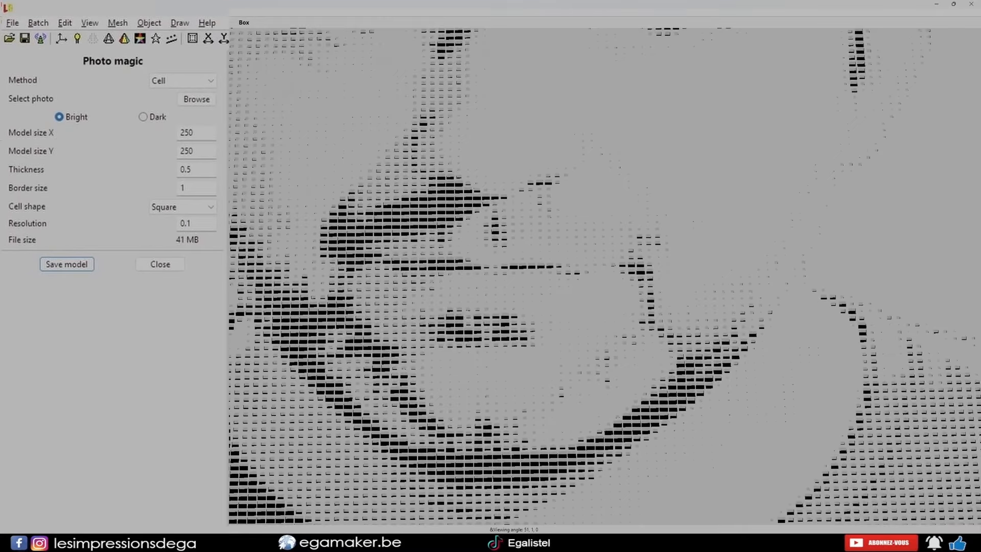
scroll(605, 275, down, 4)
scroll(605, 275, up, 4)
middle_drag(550, 304, 661, 249)
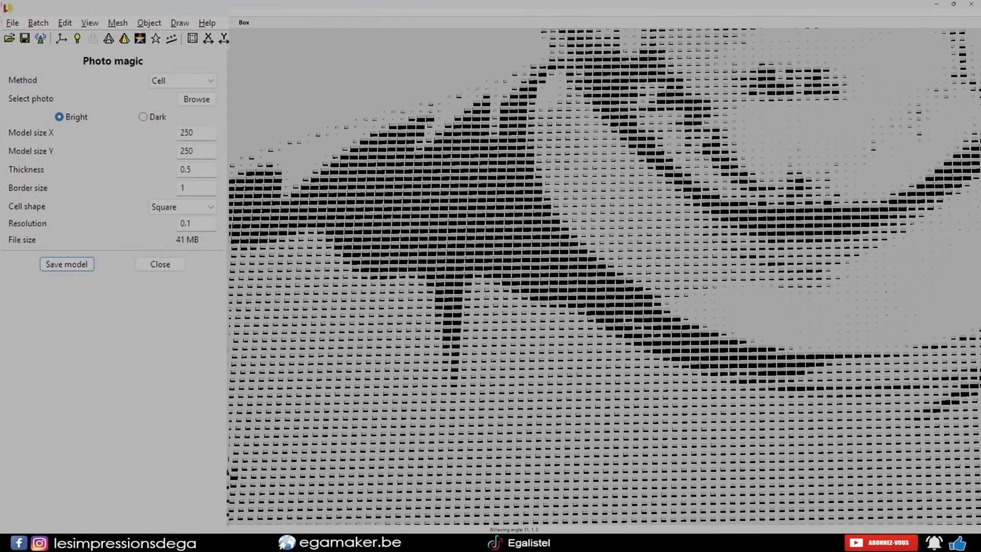
Step: Try the Pentagon and Hexagon cell shapes on the portrait model and set the cell shape to Circle
click(183, 207)
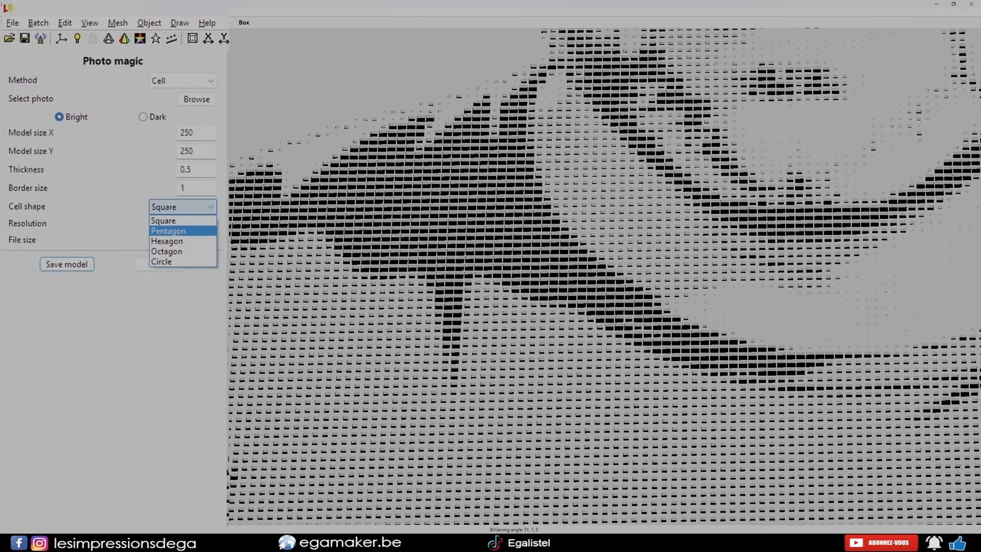
click(176, 230)
click(183, 207)
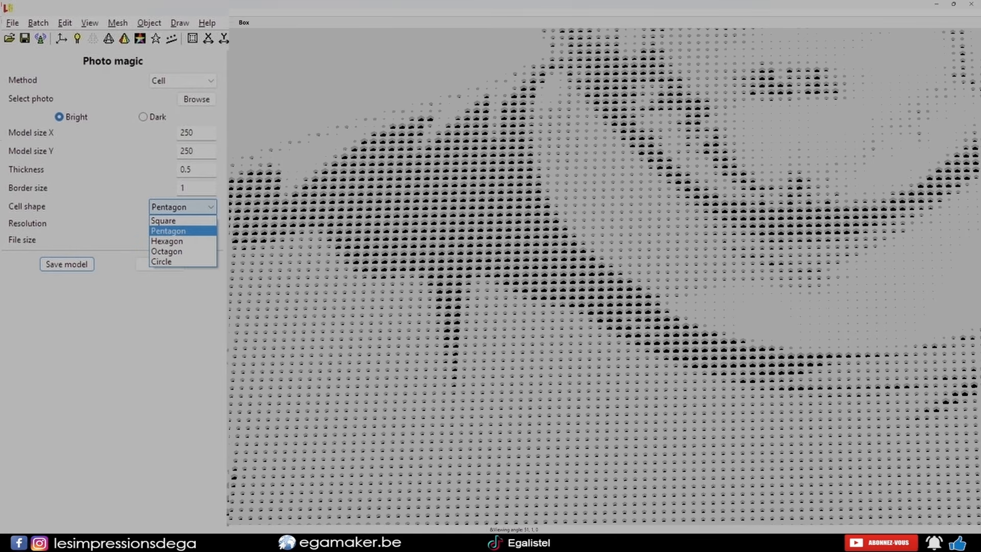
click(179, 239)
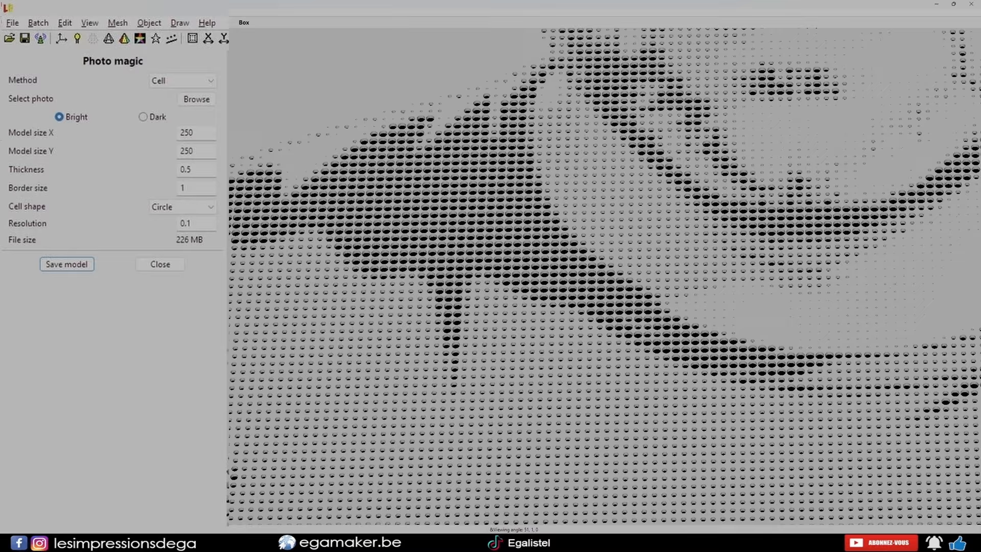
Step: Examine the circular cell pattern on the portrait's collar, shirt and sleeve, then the whole model from above
scroll(605, 276, down, 9)
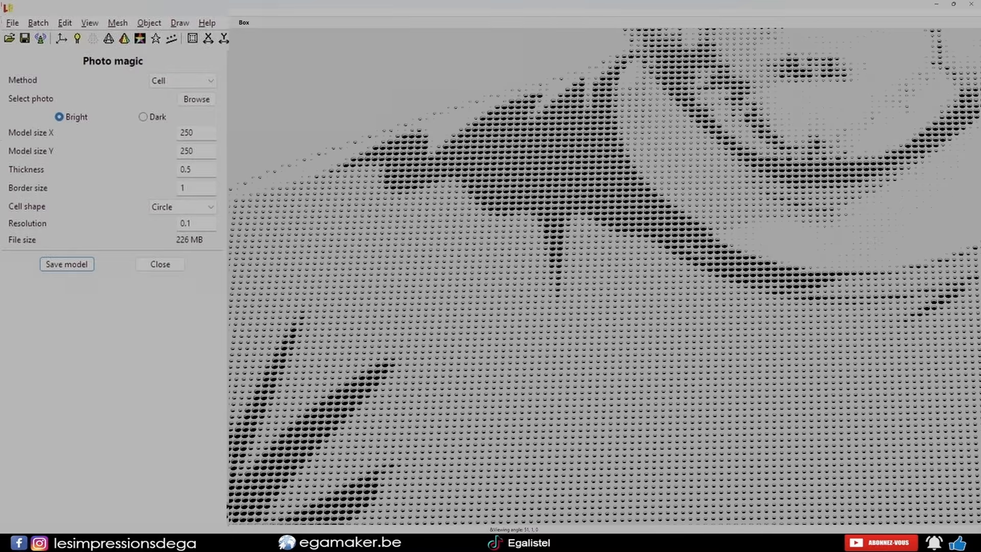
scroll(605, 276, down, 1)
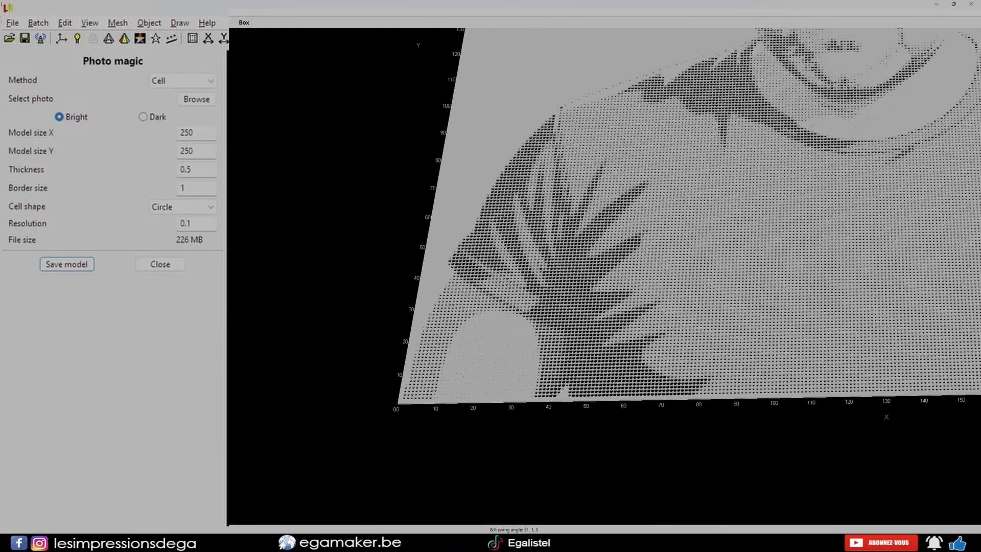
right_drag(745, 276, 461, 275)
drag(461, 274, 457, 312)
scroll(605, 275, down, 6)
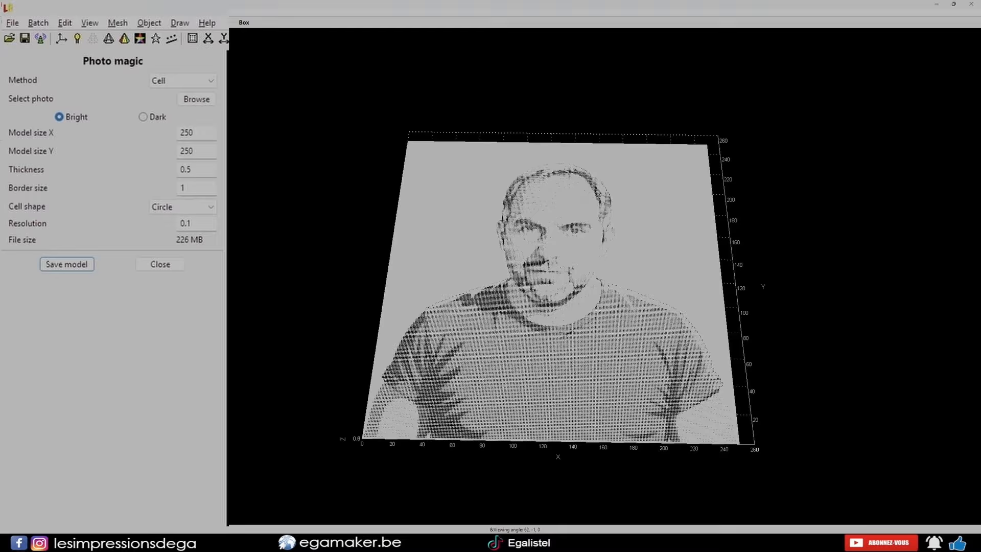
drag(557, 286, 560, 306)
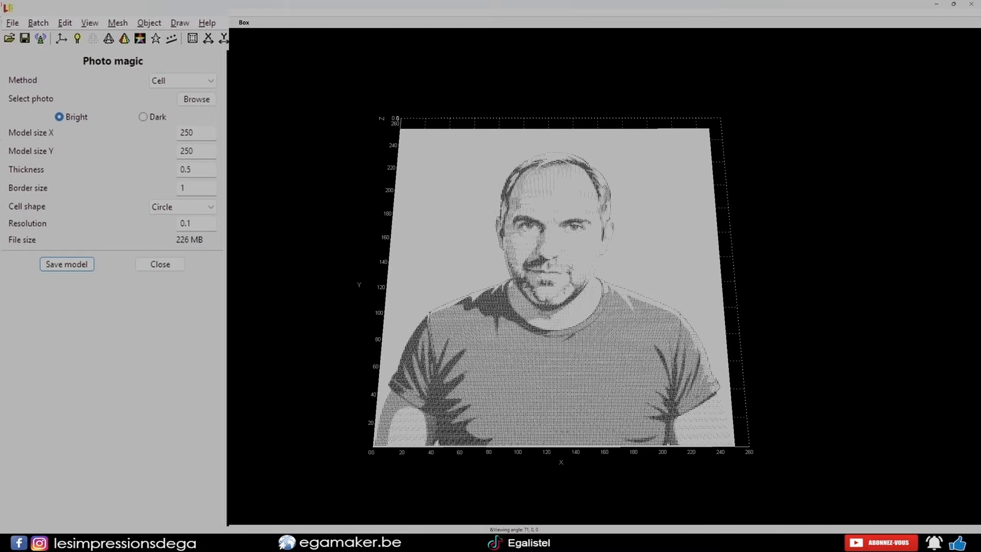
Step: Set the cell portrait's resolution to 0.08 and inspect the circular cells up close and on the whole model
double_click(185, 223)
text(0.08)
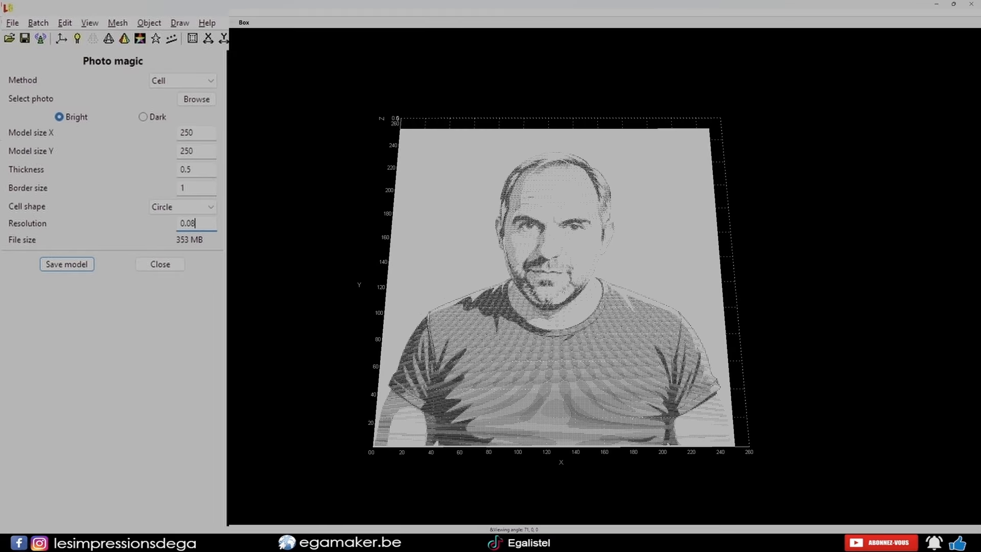
drag(562, 307, 547, 265)
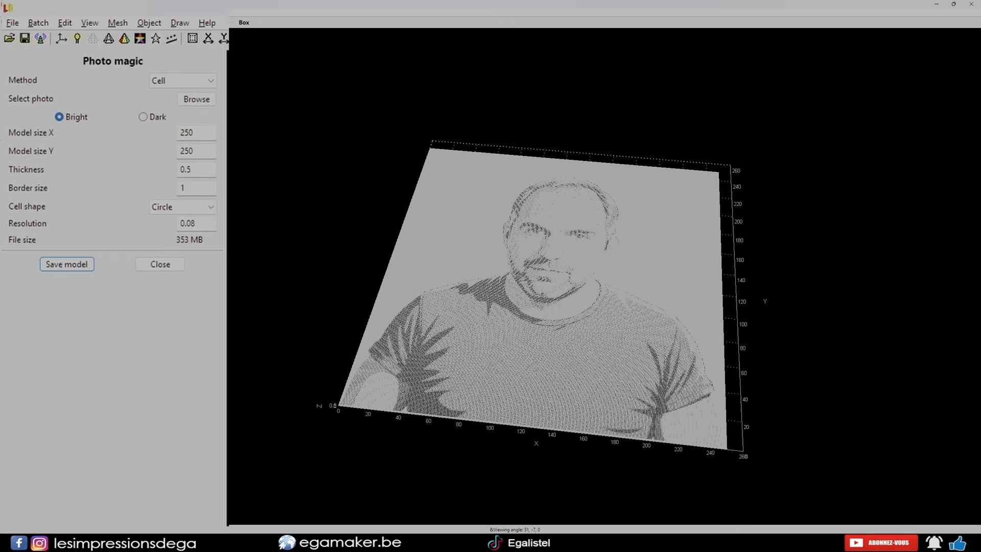
scroll(544, 286, up, 10)
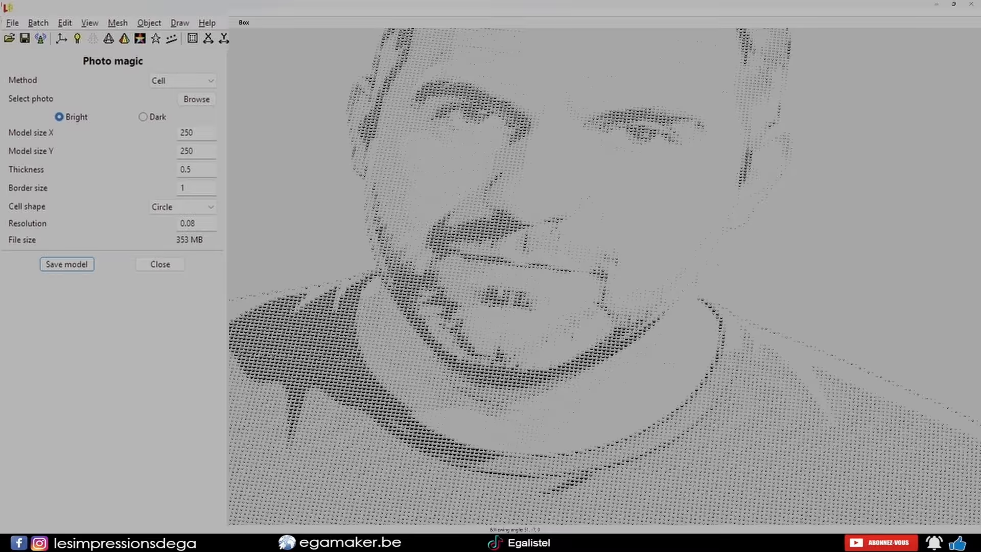
scroll(544, 286, down, 10)
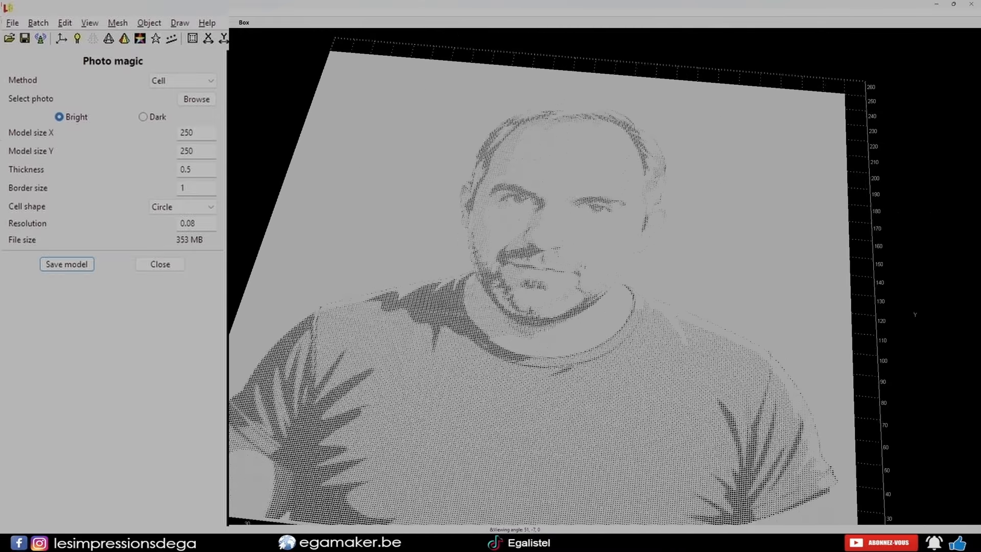
scroll(544, 286, down, 3)
drag(545, 276, 568, 305)
scroll(559, 319, down, 3)
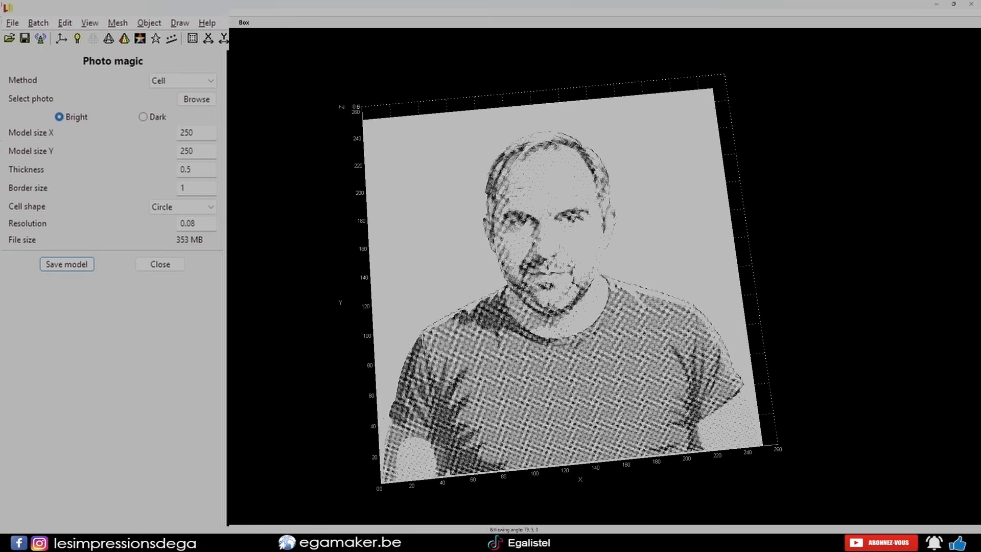
Step: Set the portrait's cell shape back to Square and check the pattern on the collar and the full portrait
click(183, 207)
click(176, 221)
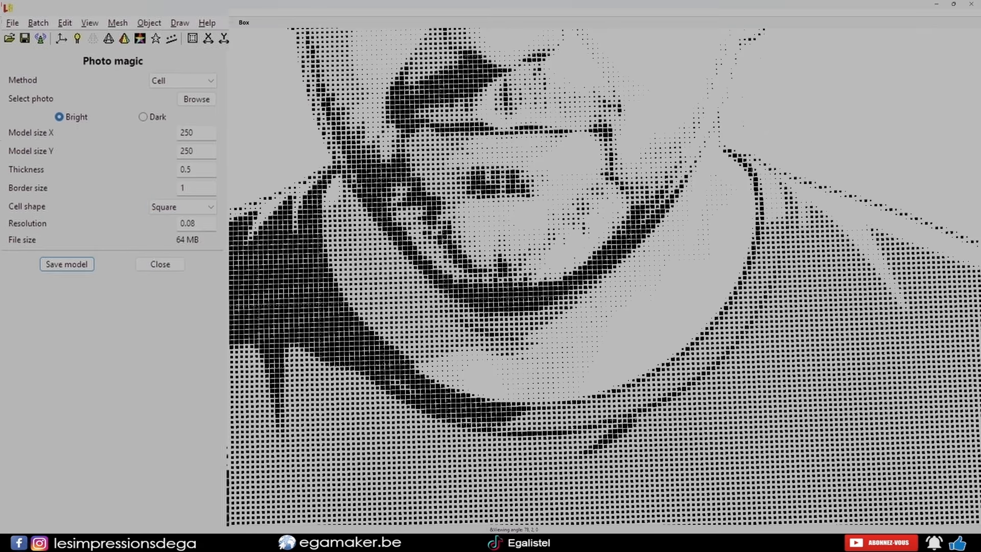
scroll(605, 276, down, 8)
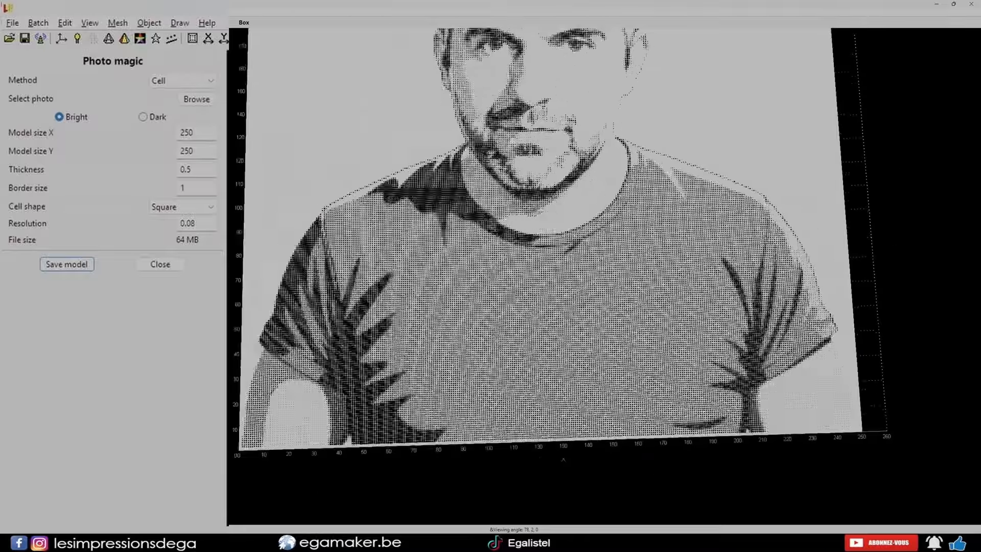
scroll(562, 275, down, 6)
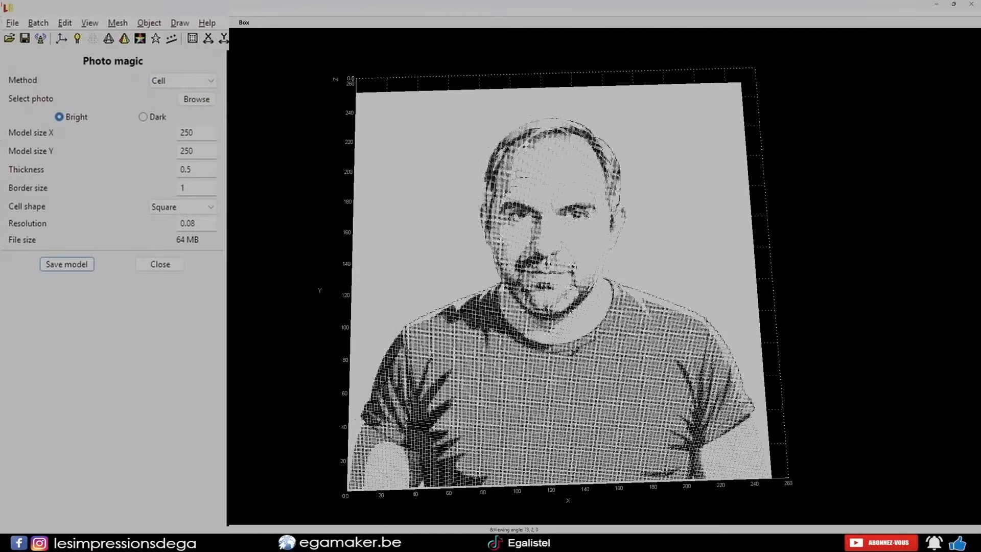
drag(562, 276, 568, 246)
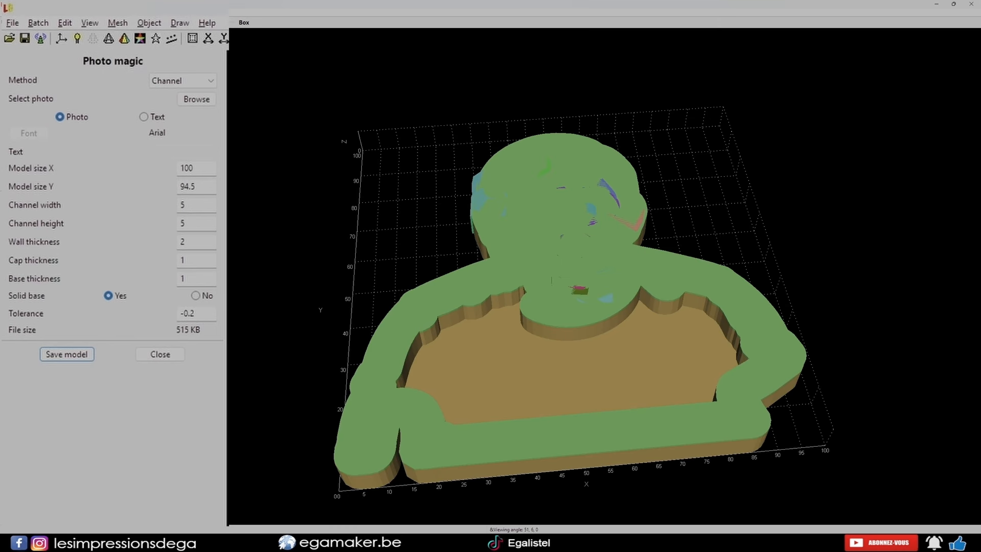
Step: Load the star image as the source photo for the Channel model in place of the portrait
scroll(572, 265, down, 5)
drag(572, 266, 568, 302)
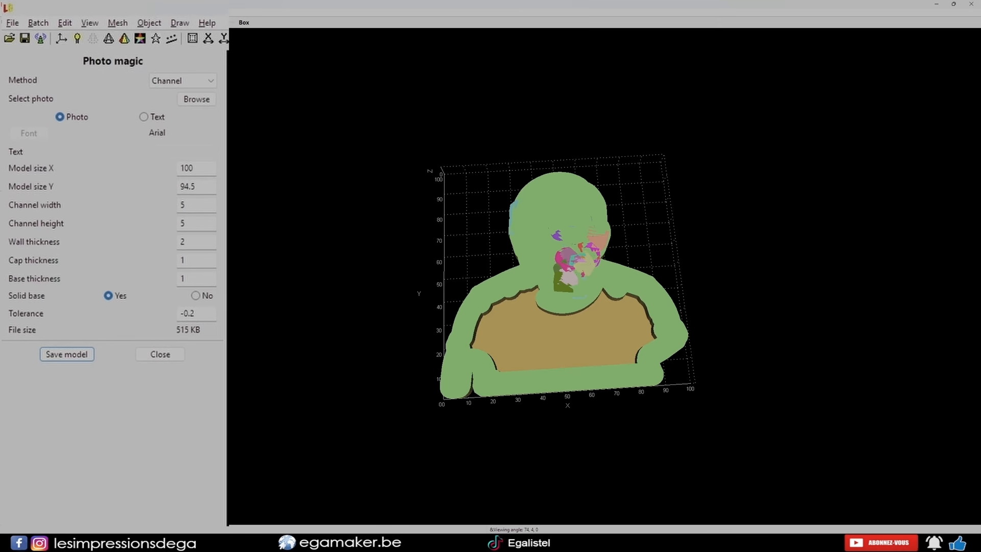
click(196, 99)
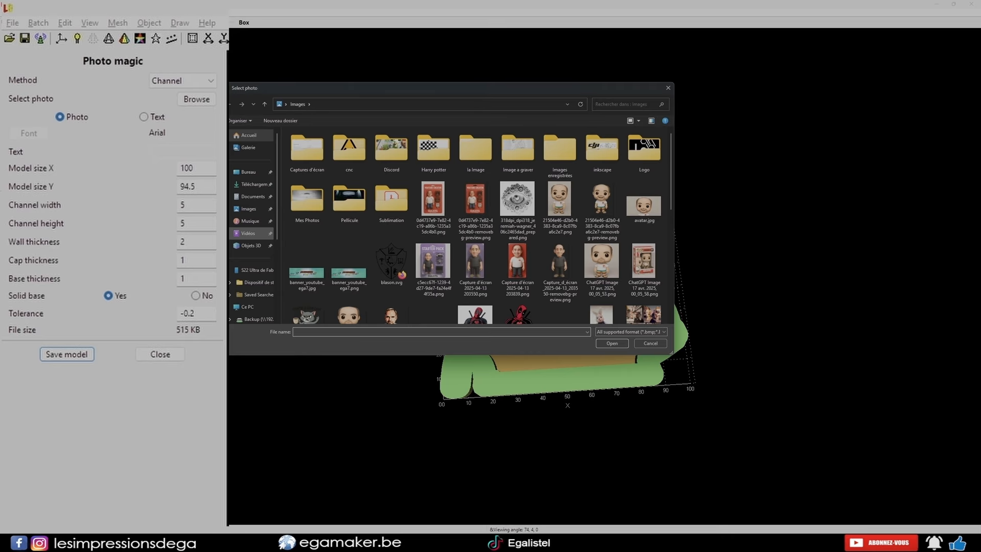
click(248, 233)
double_click(436, 151)
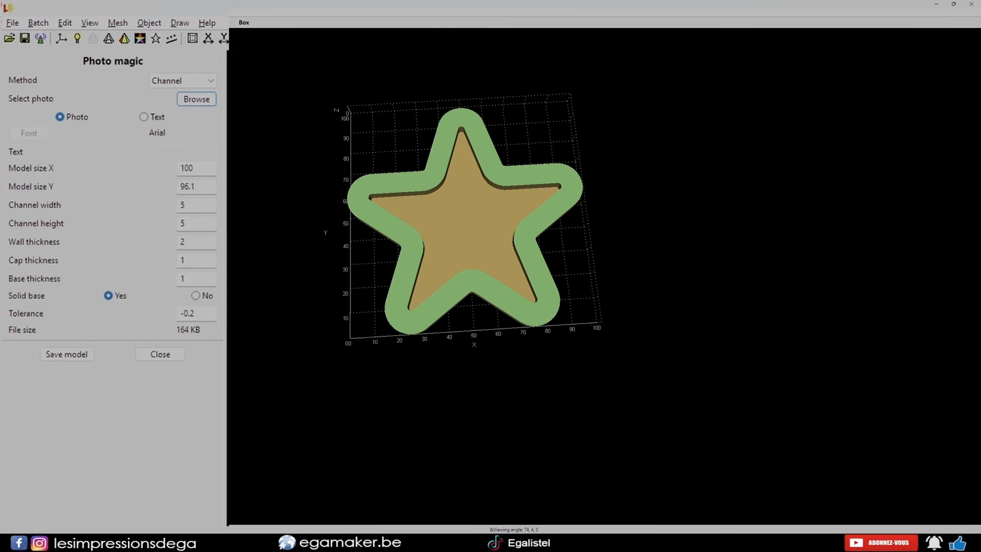
Step: Inspect the star channel from the side and from above, and set its model size X to 200
drag(470, 220, 475, 210)
click(67, 354)
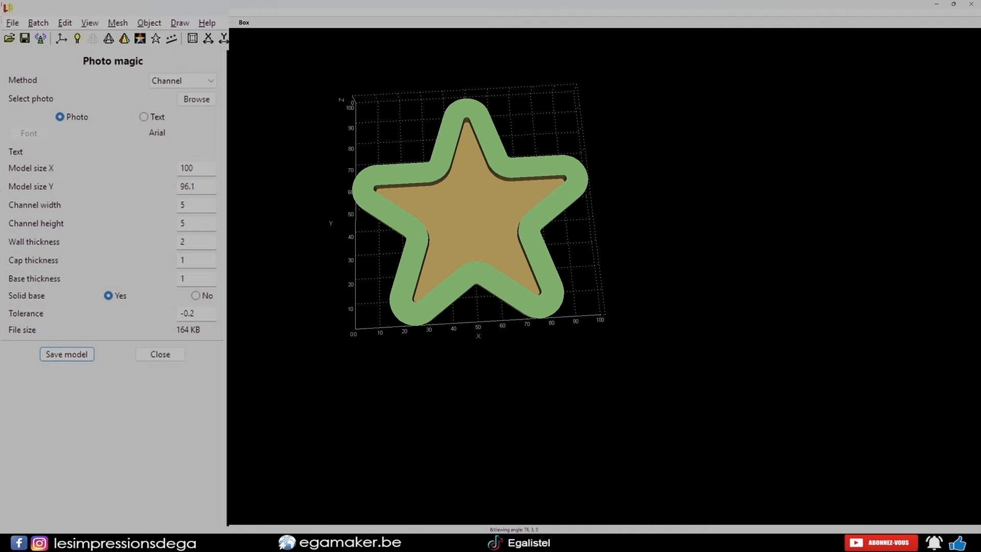
drag(475, 219, 500, 136)
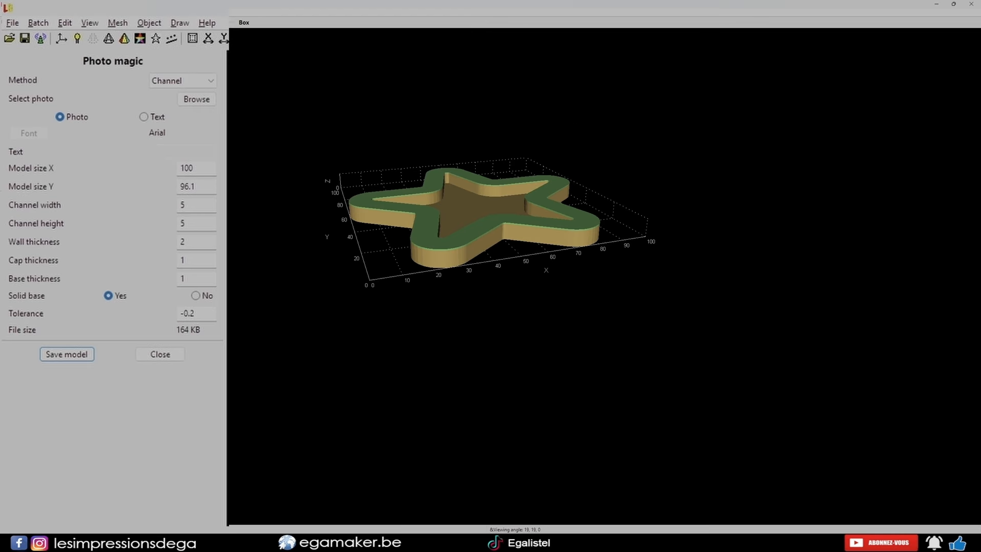
drag(500, 136, 483, 197)
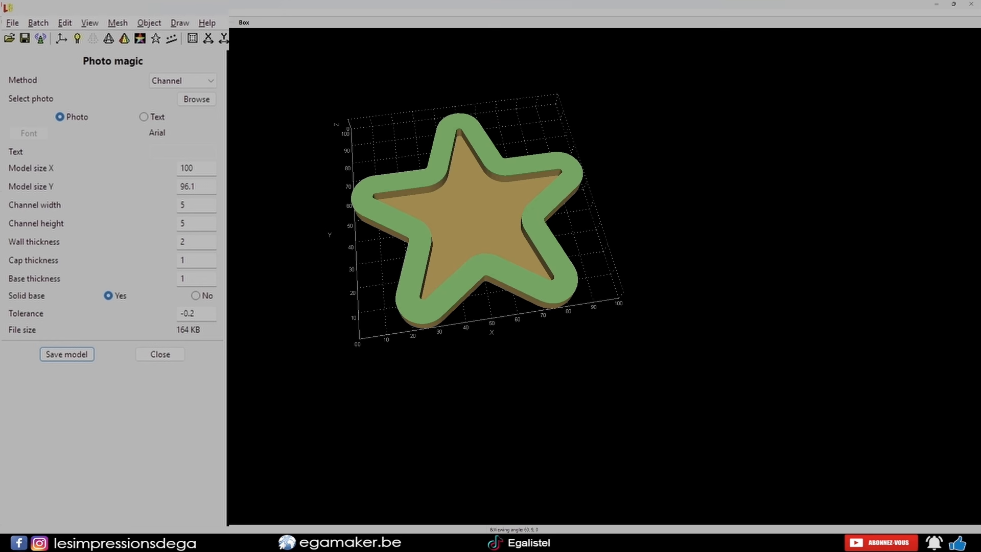
double_click(188, 167)
text(200)
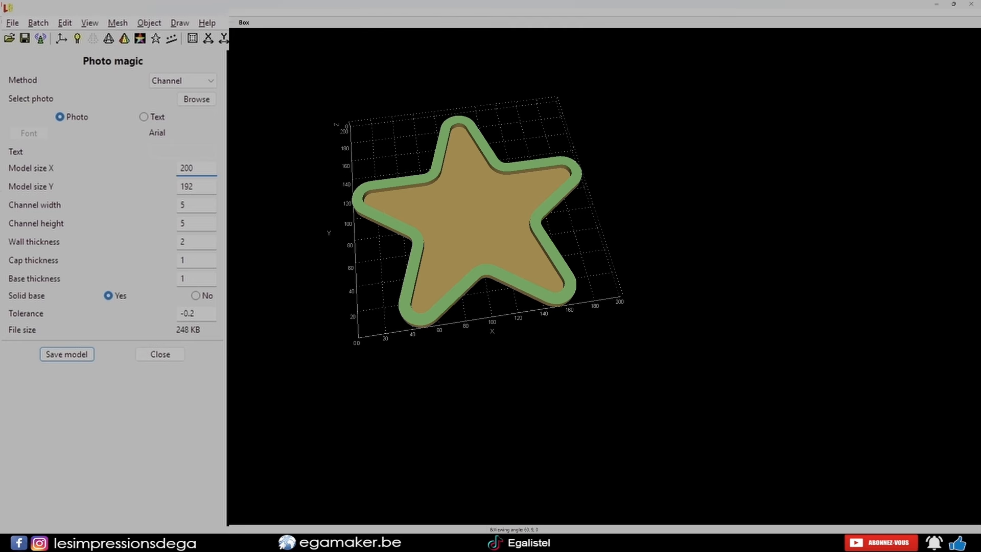
Step: Set the star channel's solid base to No and inspect the open-centred outline with its cap
click(196, 295)
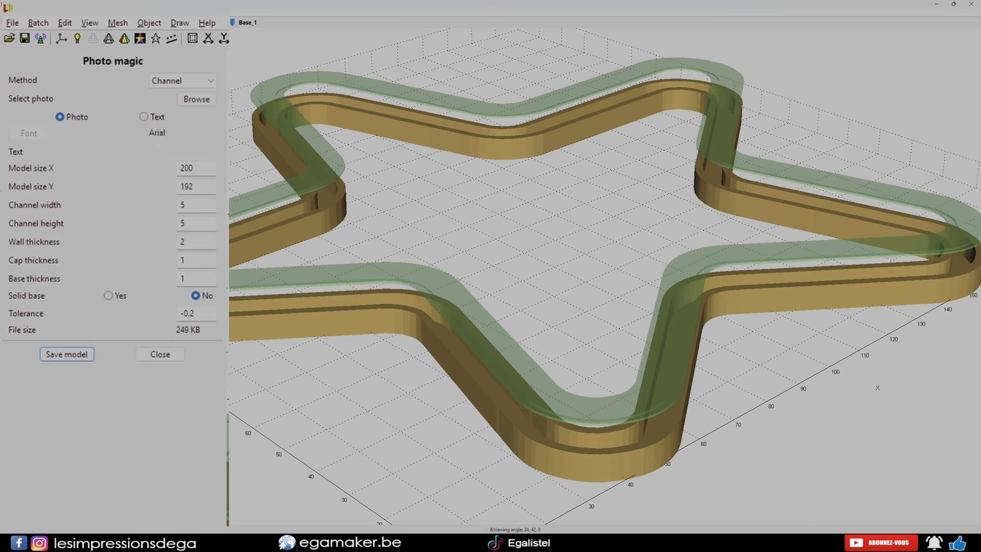
scroll(604, 276, down, 4)
drag(604, 276, 600, 298)
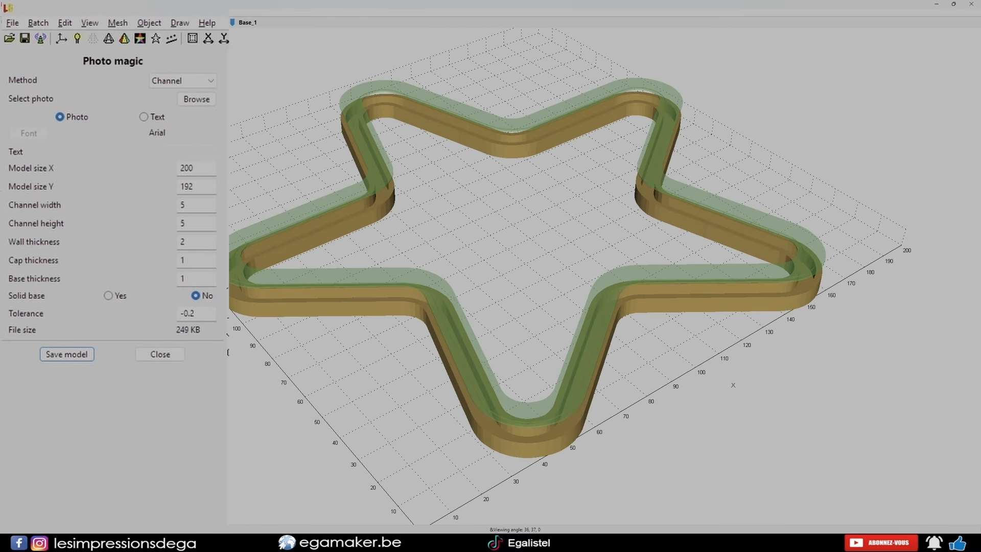
Step: Generate the channel model from text instead of the photo, trying EA and replacing it with EB
click(144, 117)
click(183, 152)
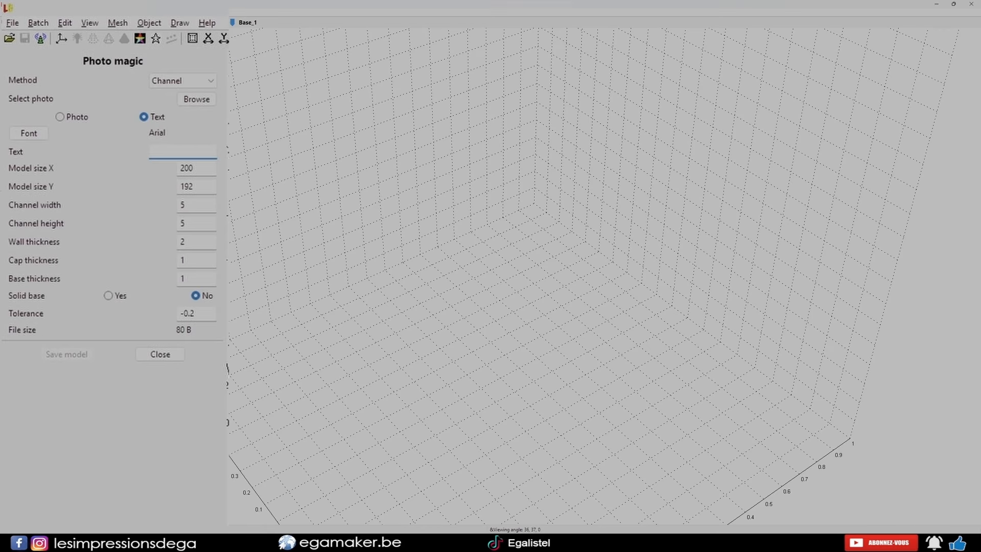
text(EA)
key(Return)
drag(562, 245, 524, 261)
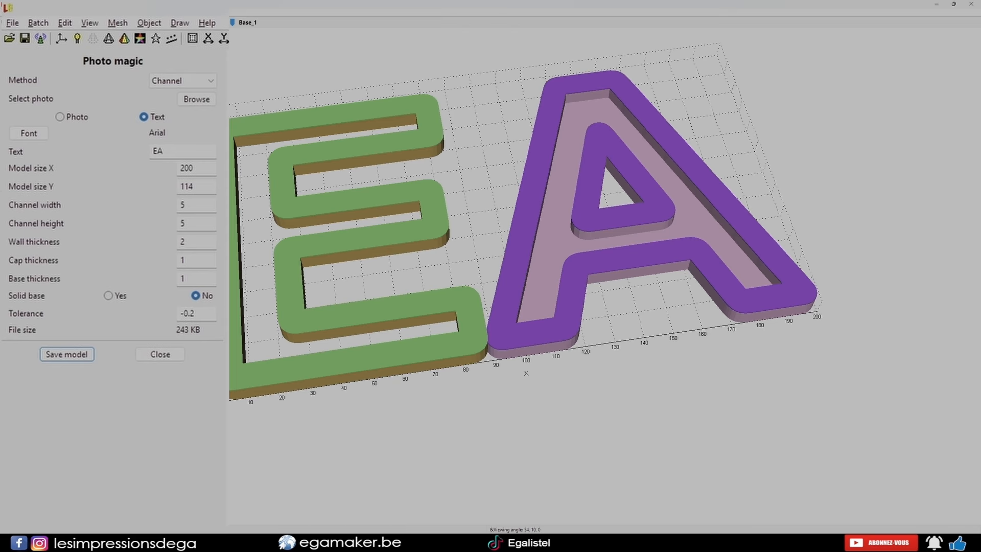
drag(524, 260, 495, 360)
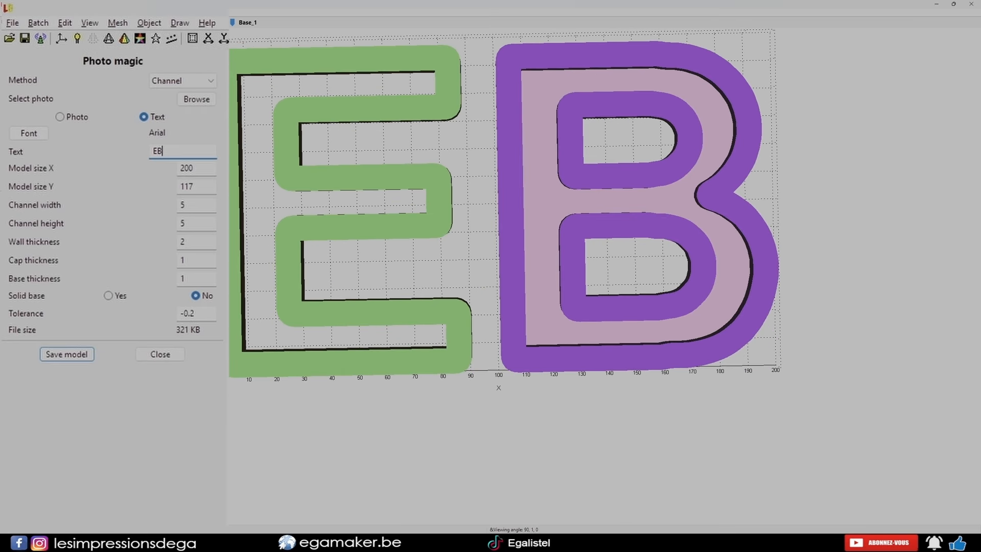
Step: Set the tolerance to 0 and inspect the open grooves of the EB channel letters from different angles
drag(511, 306, 515, 240)
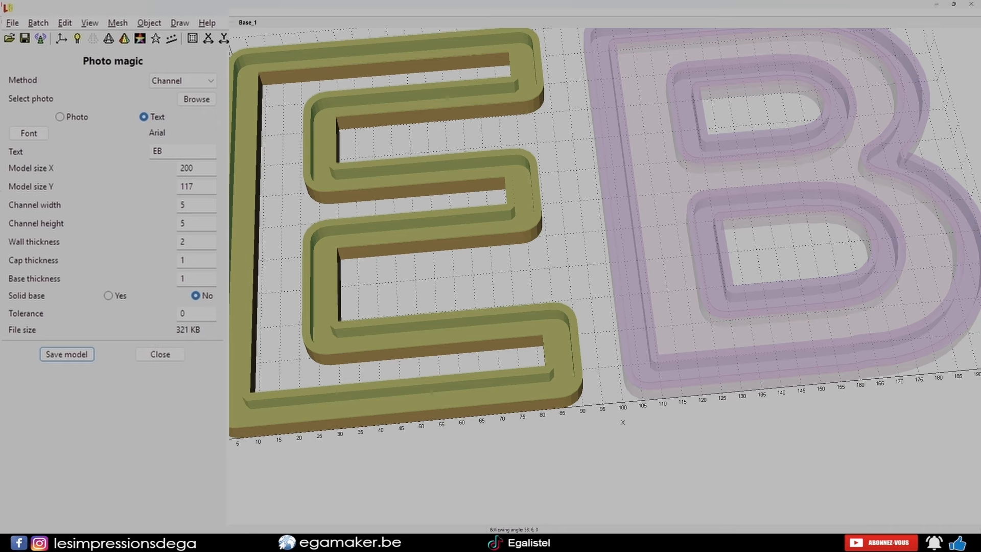
scroll(605, 275, down, 3)
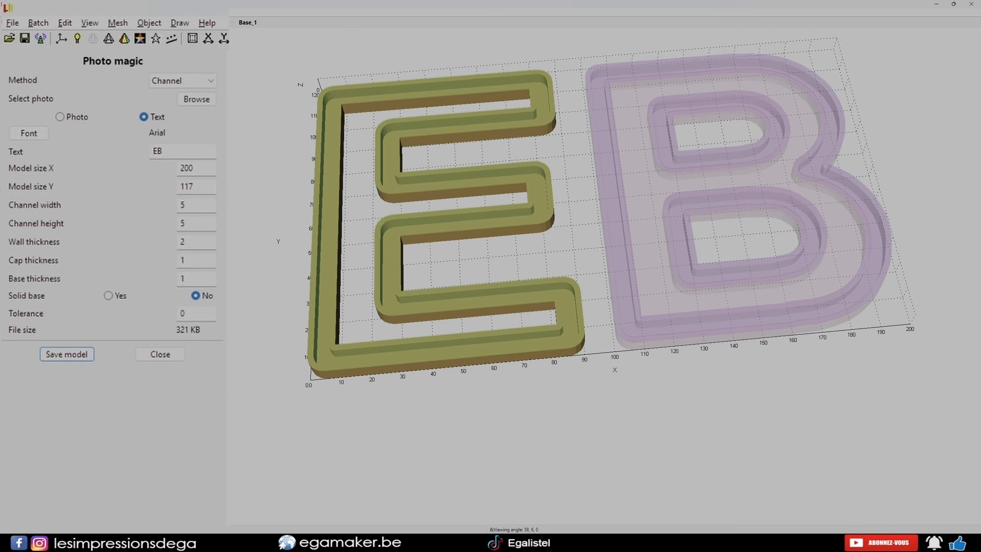
mouse_move(604, 276)
mouse_down()
mouse_move(694, 191)
mouse_move(684, 115)
mouse_move(605, 86)
mouse_move(569, 141)
mouse_move(601, 198)
mouse_move(616, 284)
mouse_up()
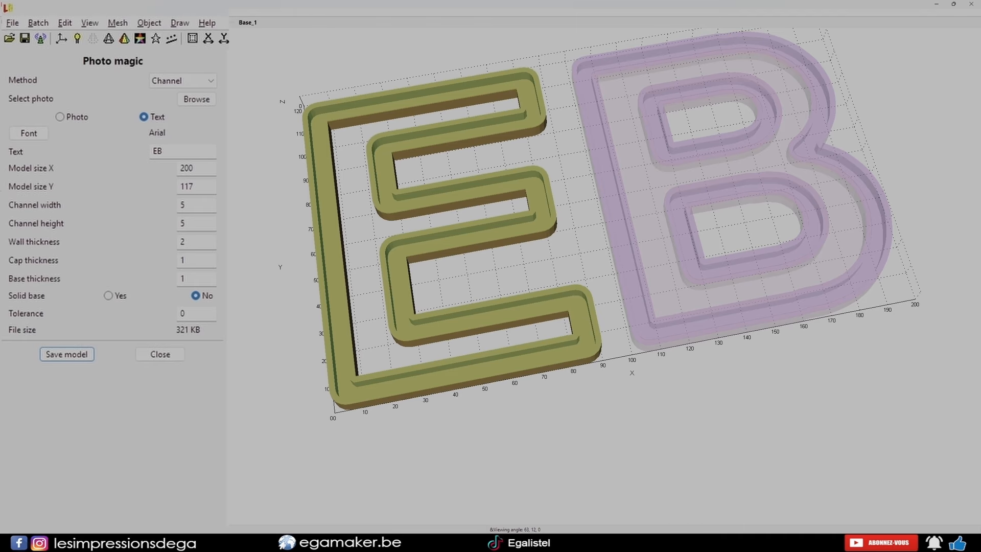
drag(616, 284, 604, 299)
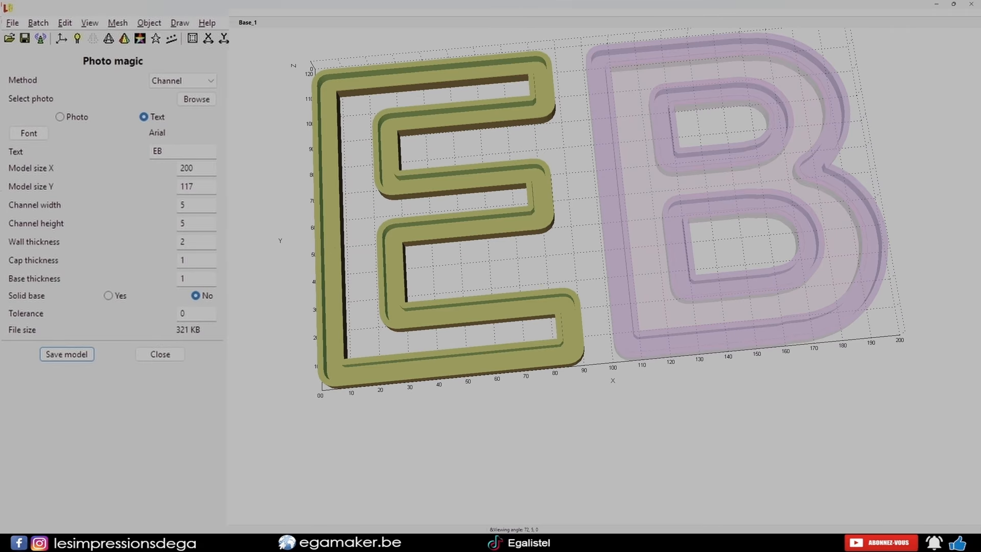
click(189, 205)
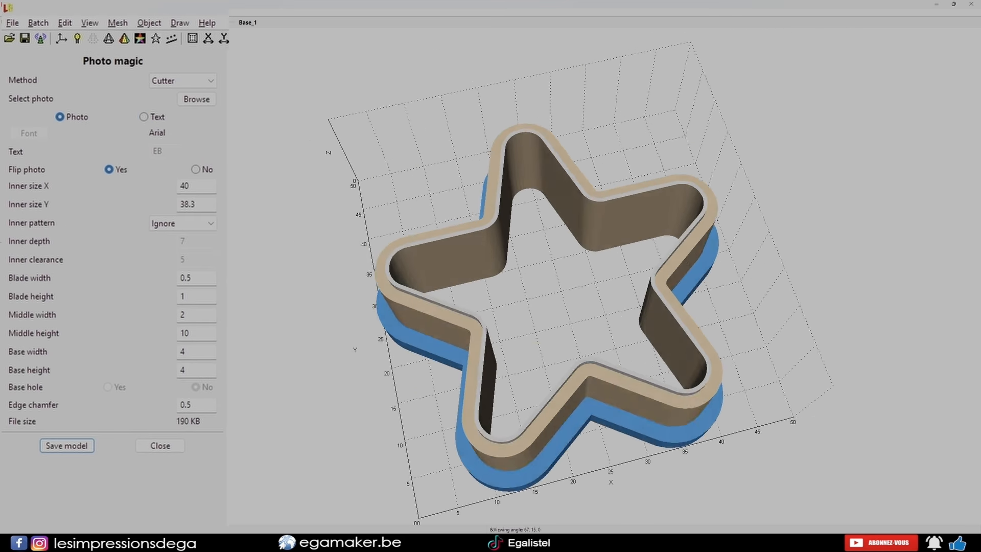
Step: Examine the blade, middle wall and base of the star-shaped cutter from the side and from above
right_drag(532, 307, 494, 238)
drag(495, 238, 515, 146)
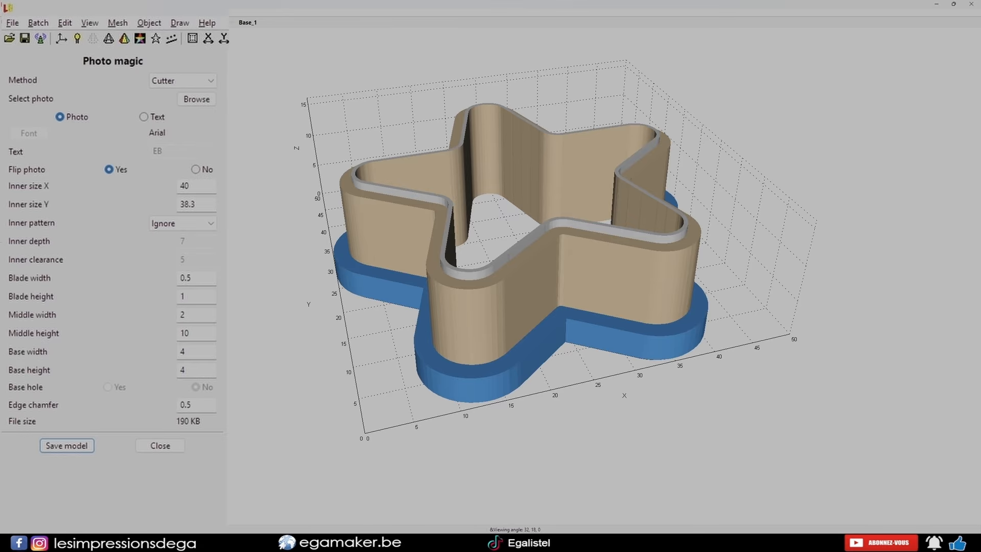
drag(515, 146, 497, 229)
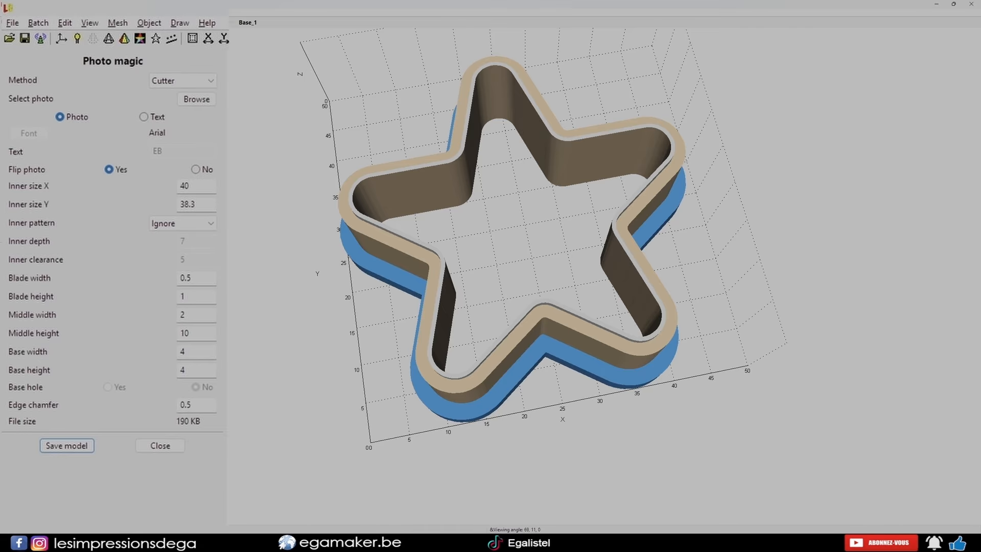
Step: Generate the cutter from text instead of the photo, enter EGA as the text and inspect the outline from several angles
click(144, 117)
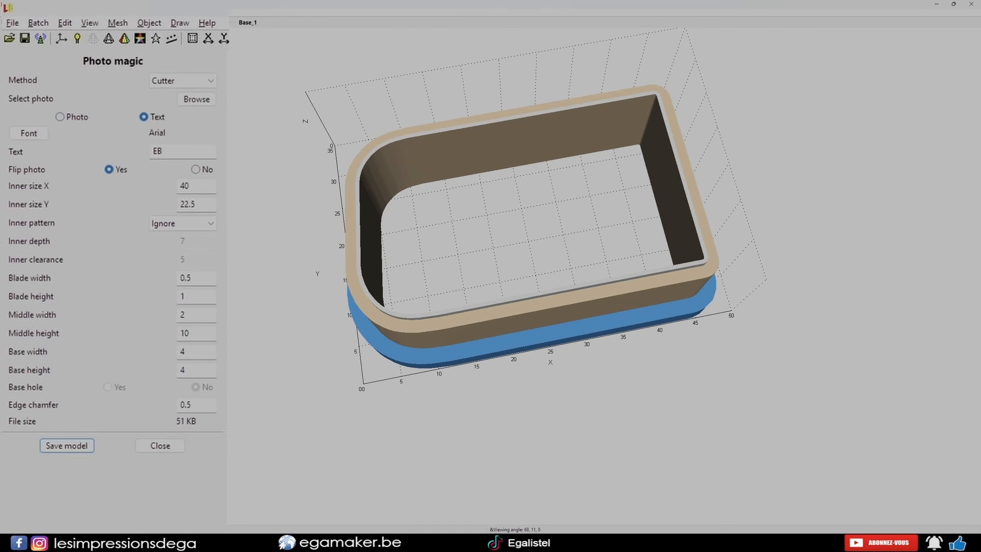
drag(162, 151, 152, 151)
text(EGA)
key(Return)
drag(587, 229, 375, 236)
drag(577, 266, 434, 195)
drag(174, 152, 150, 151)
drag(491, 205, 497, 280)
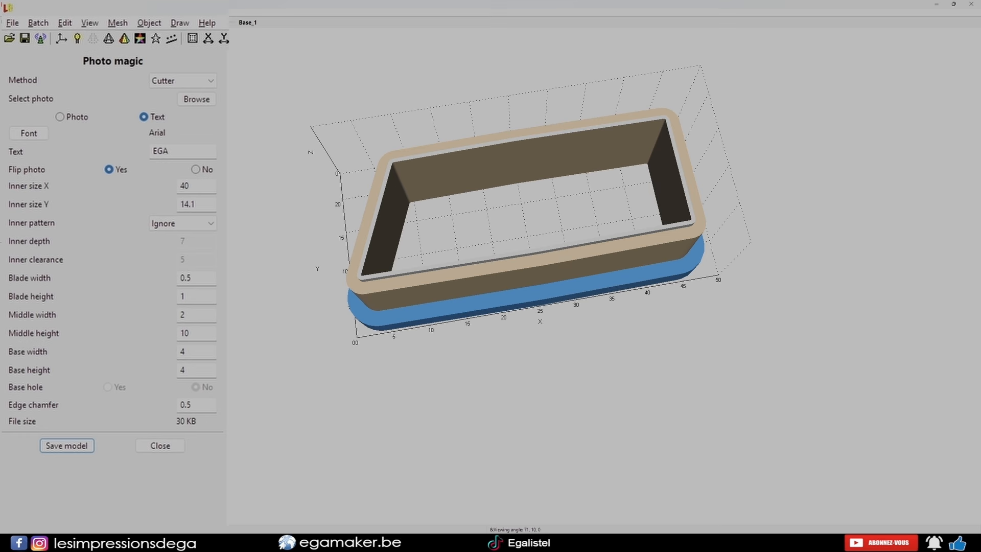
drag(497, 280, 739, 212)
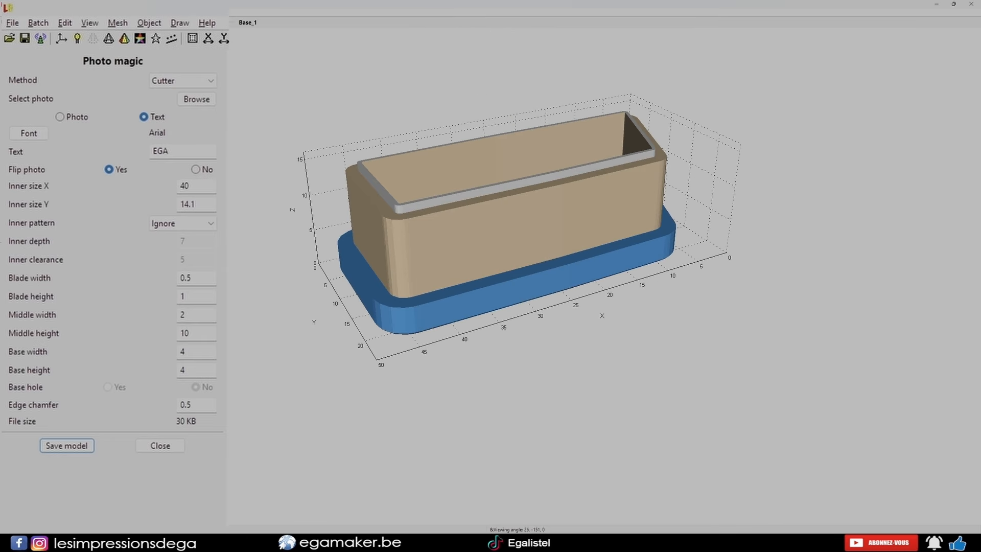
Step: Generate the cutter from the star photo, set its inner size X to 60 and inspect it from several angles
click(197, 99)
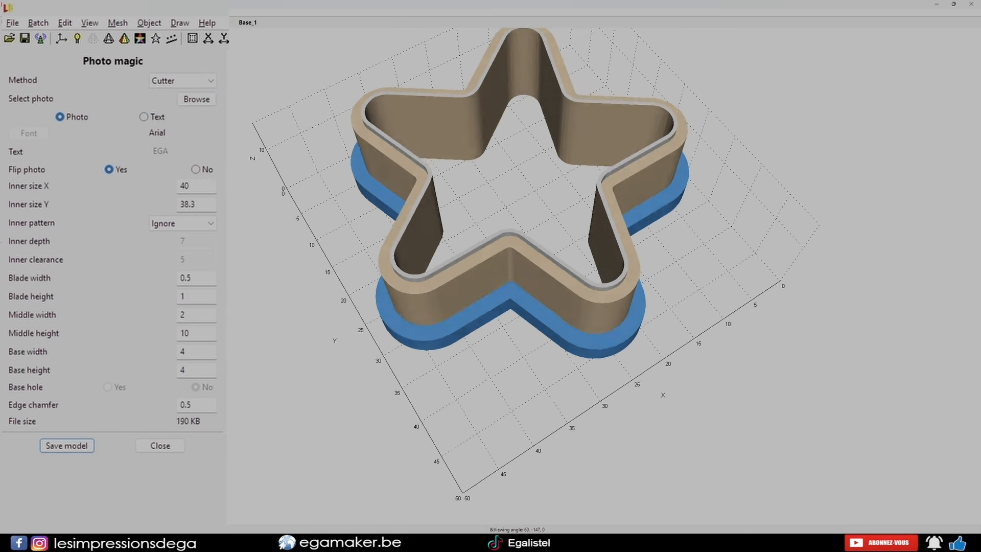
drag(511, 276, 527, 283)
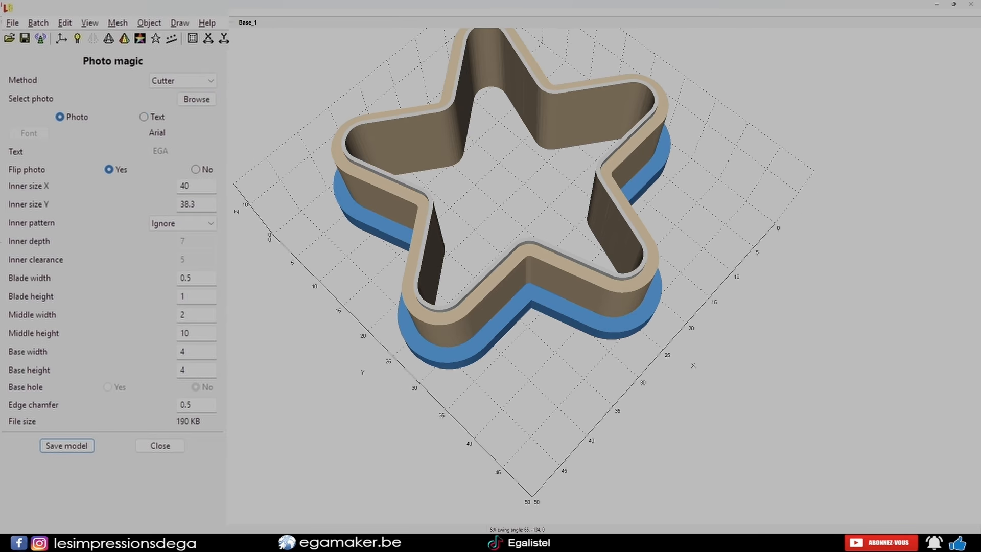
right_drag(527, 283, 525, 349)
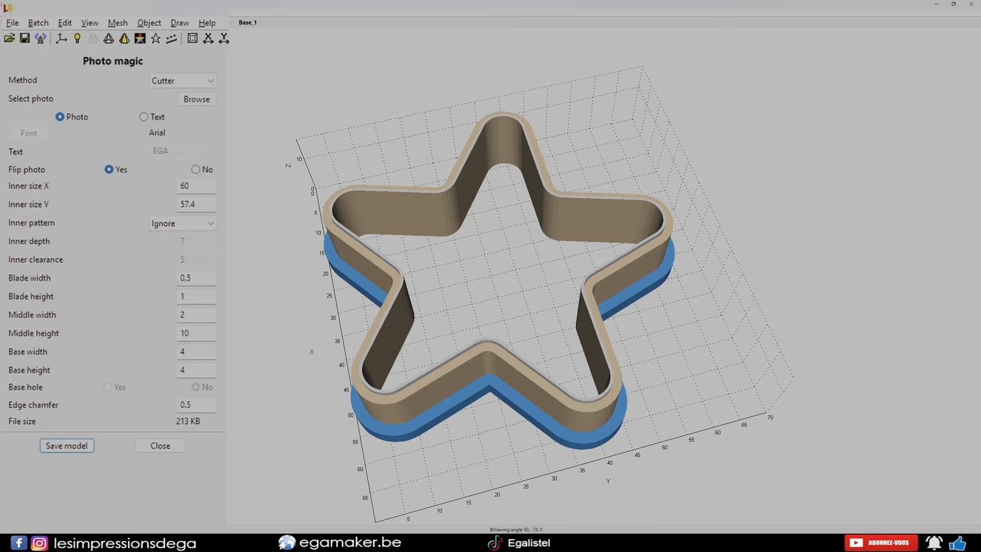
drag(511, 306, 517, 263)
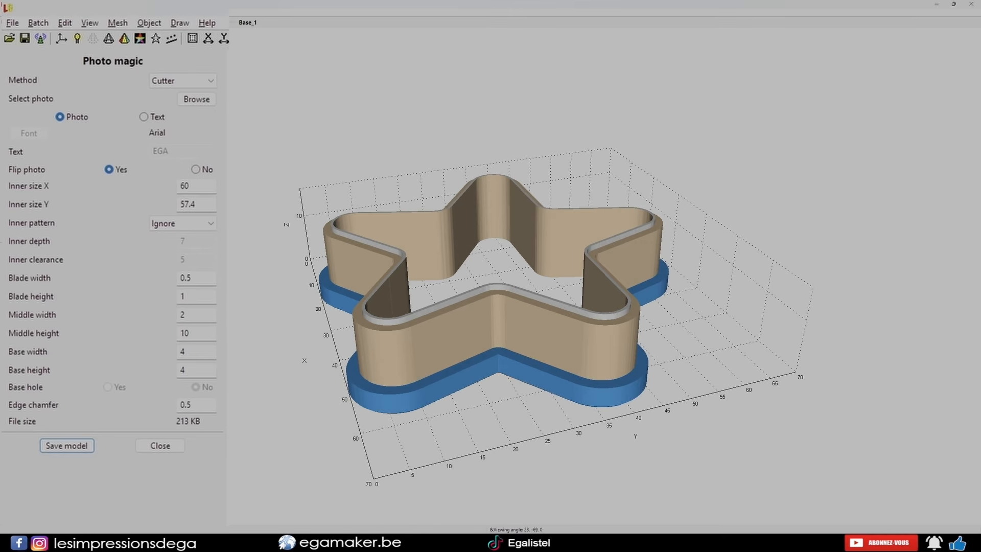
drag(511, 286, 508, 315)
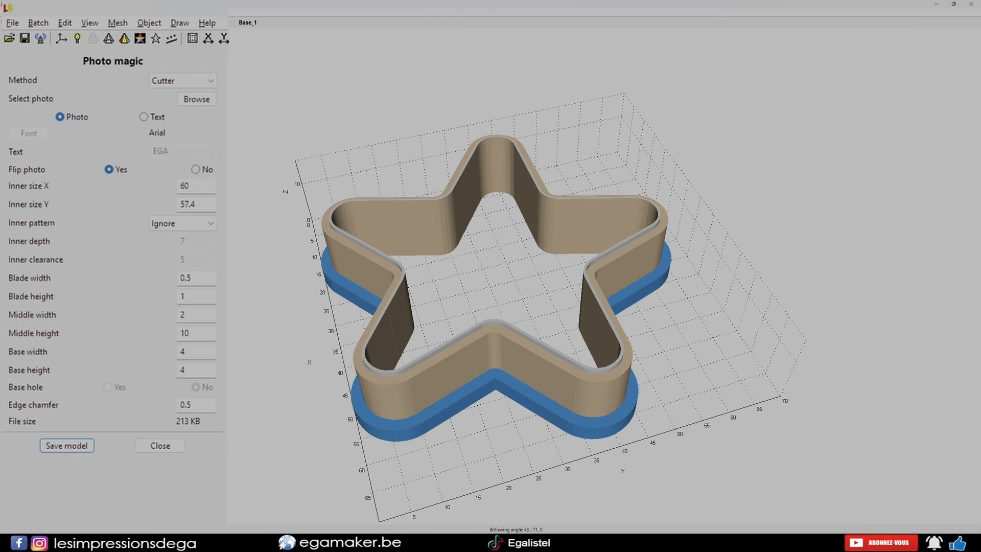
drag(593, 301, 457, 317)
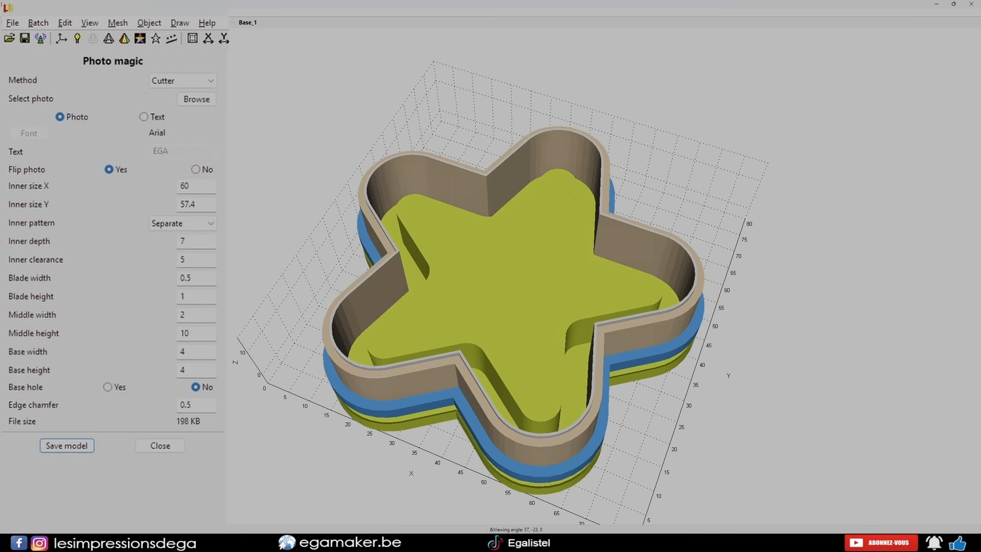
Step: Use a separate inner pattern in the star cutter, with inner depth 1 and inner clearance 1
drag(485, 306, 574, 300)
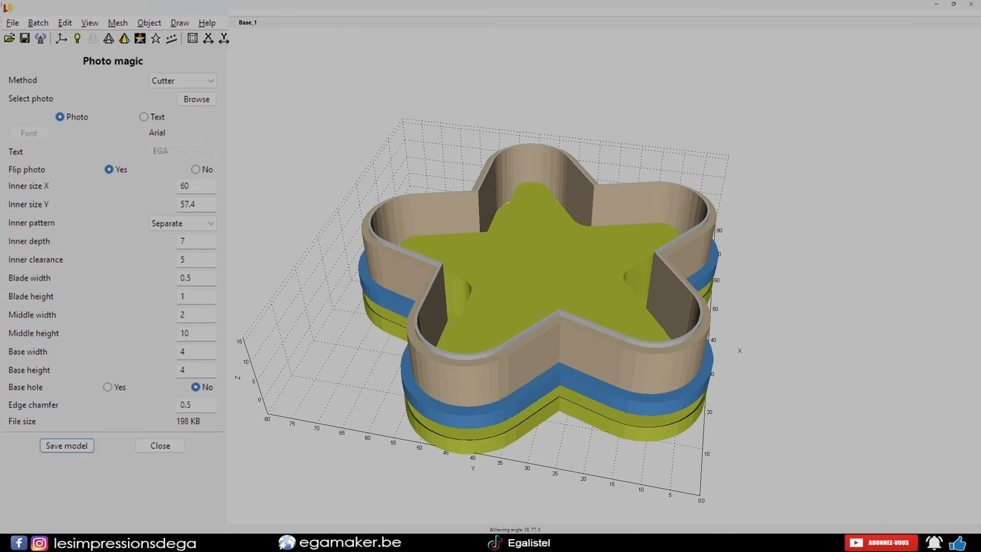
drag(574, 300, 611, 156)
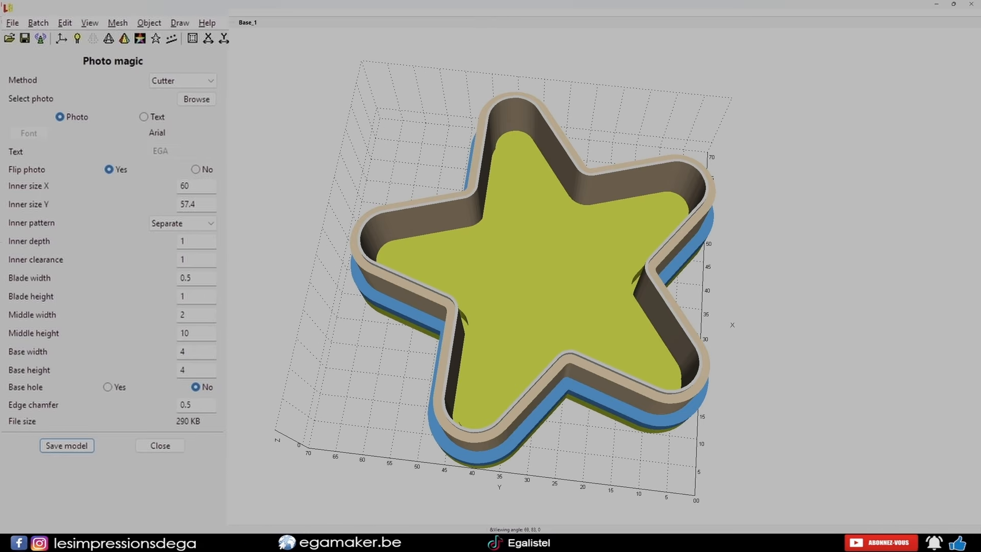
double_click(183, 259)
drag(536, 256, 496, 296)
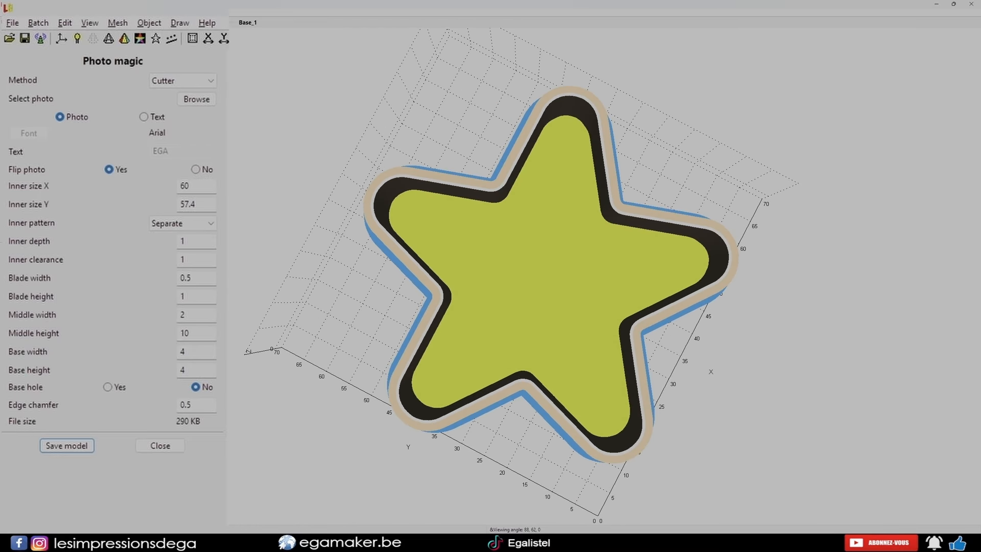
Step: Set the star cutter's blade height to 5 and view the blade from the side
click(185, 296)
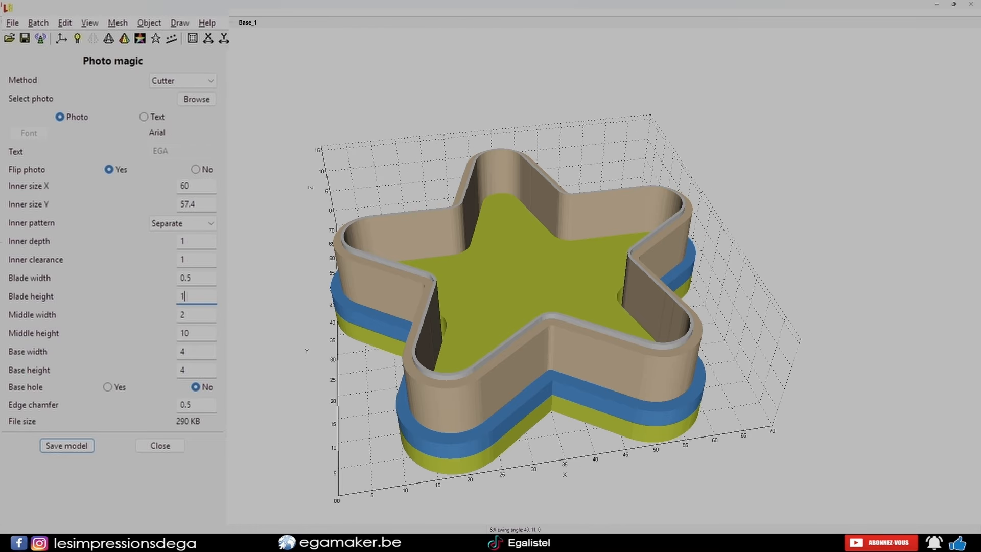
drag(536, 306, 536, 251)
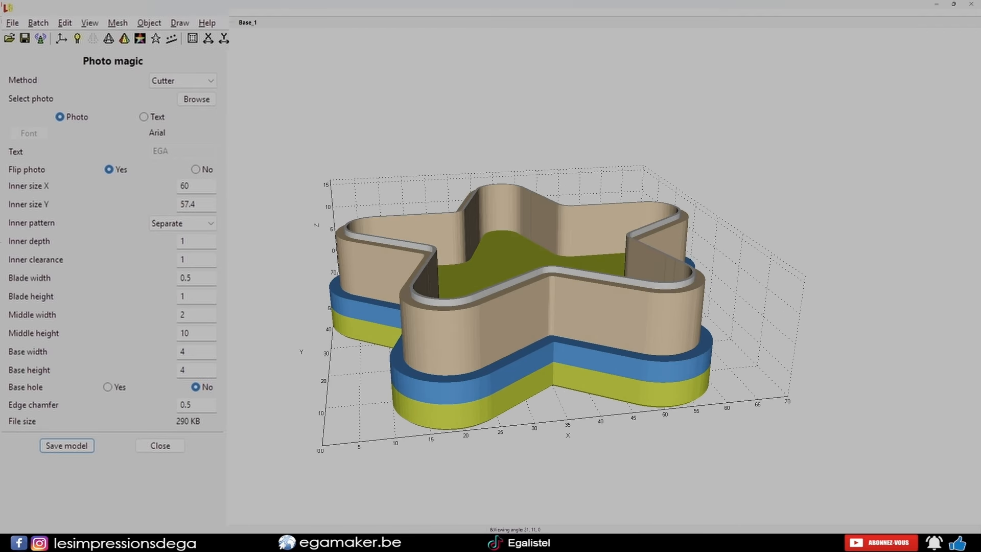
drag(536, 255, 522, 284)
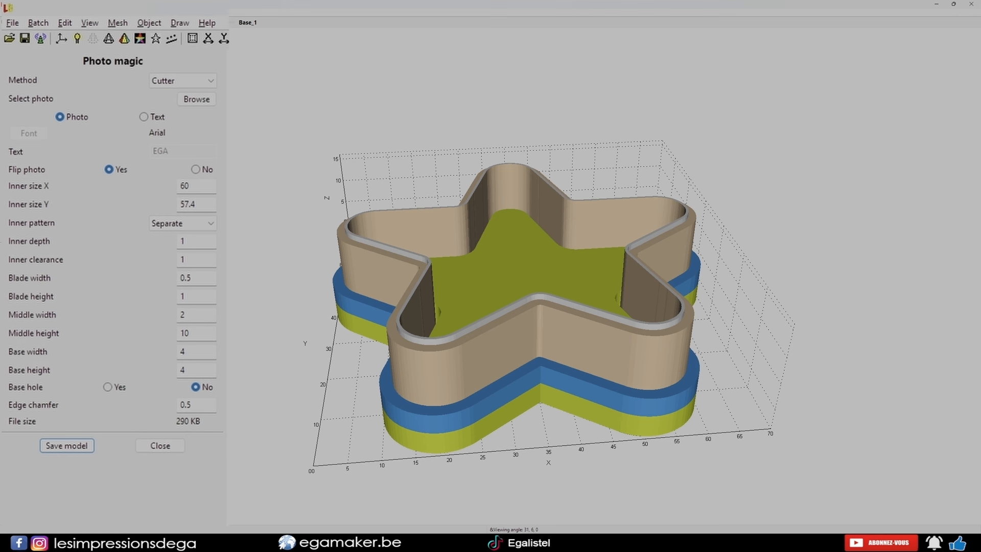
double_click(183, 297)
text(5)
key(Return)
drag(511, 307, 579, 230)
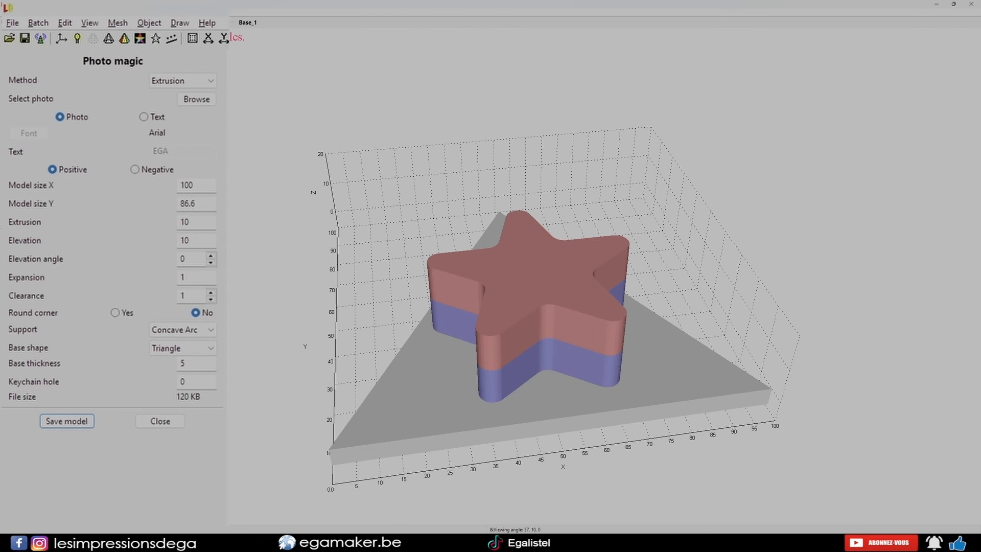
Step: Generate an Extrusion model from the text EGA instead of the star photo, with model size X 150
drag(511, 307, 548, 321)
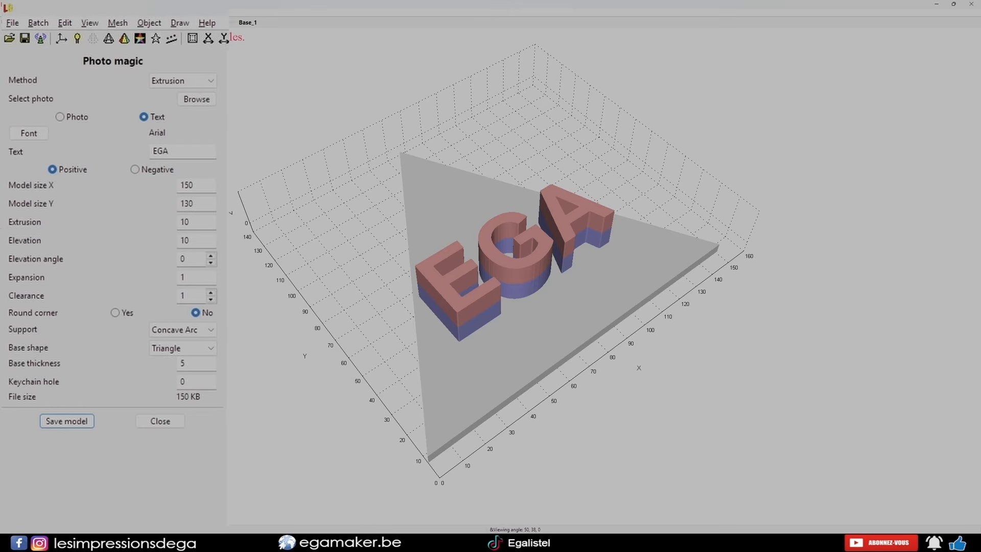
drag(510, 286, 498, 269)
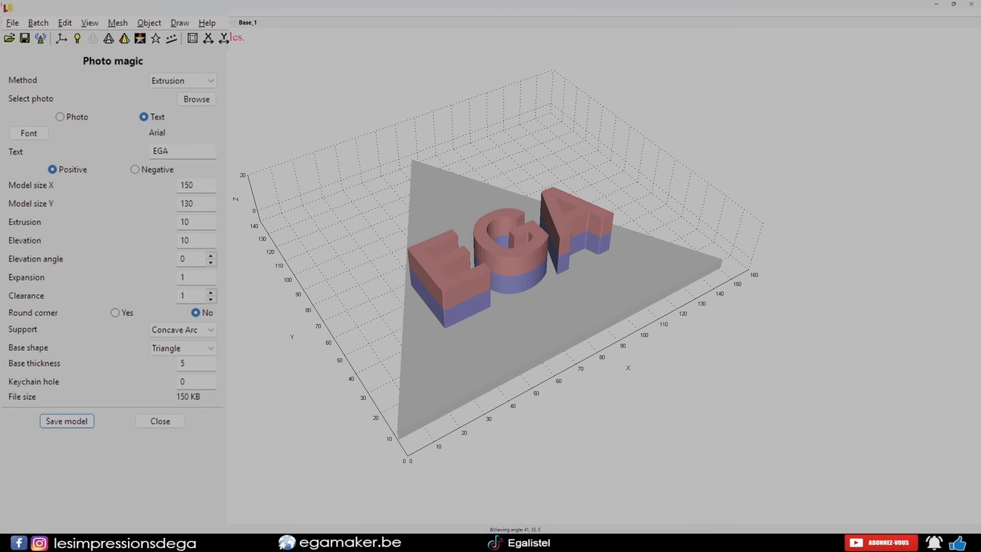
double_click(185, 222)
drag(511, 301, 487, 247)
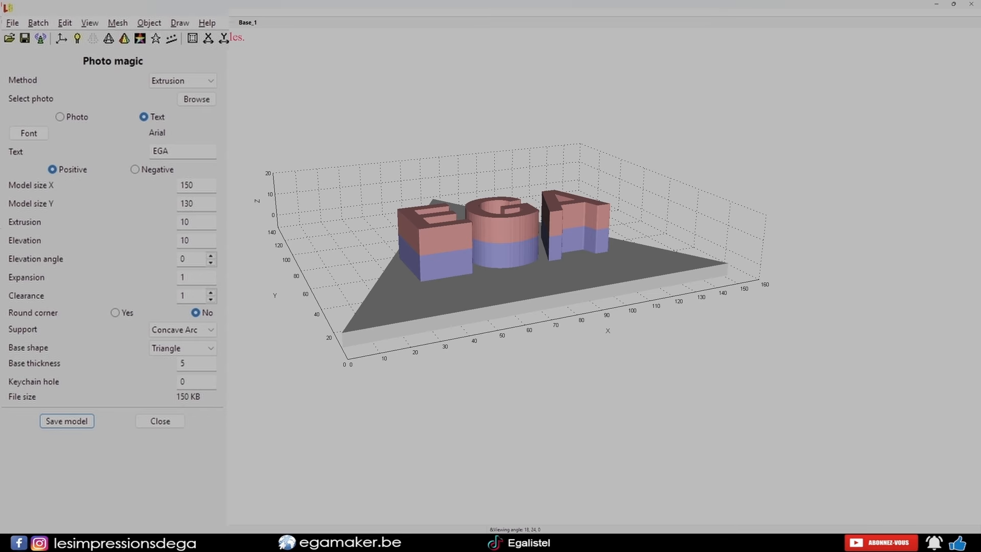
Step: Set both the extrusion and the elevation of the EGA letters to 30
double_click(188, 221)
text(30)
key(Return)
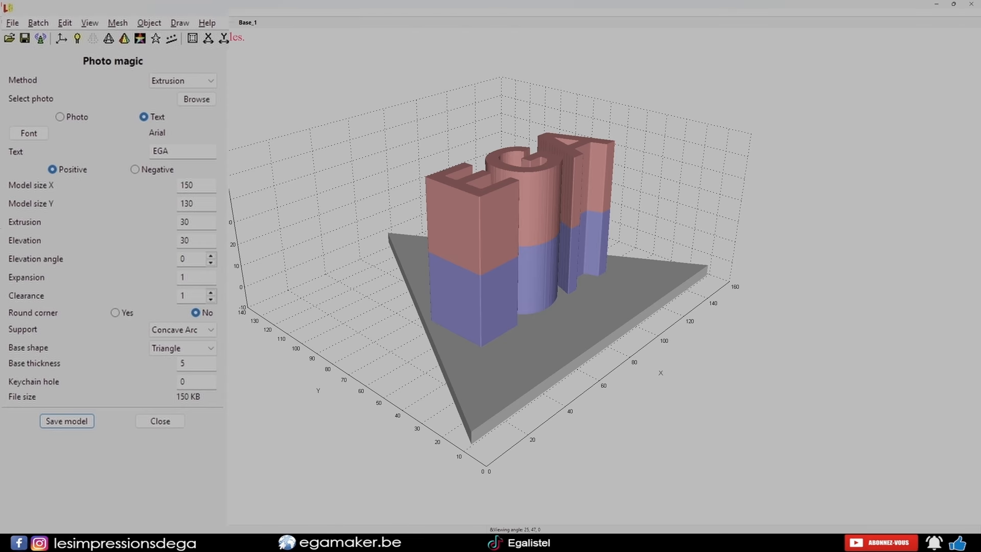
drag(480, 275, 560, 271)
Step: Try elevation angles of 30 and 90 on the EGA letters and inspect the bent supports from the side
double_click(182, 259)
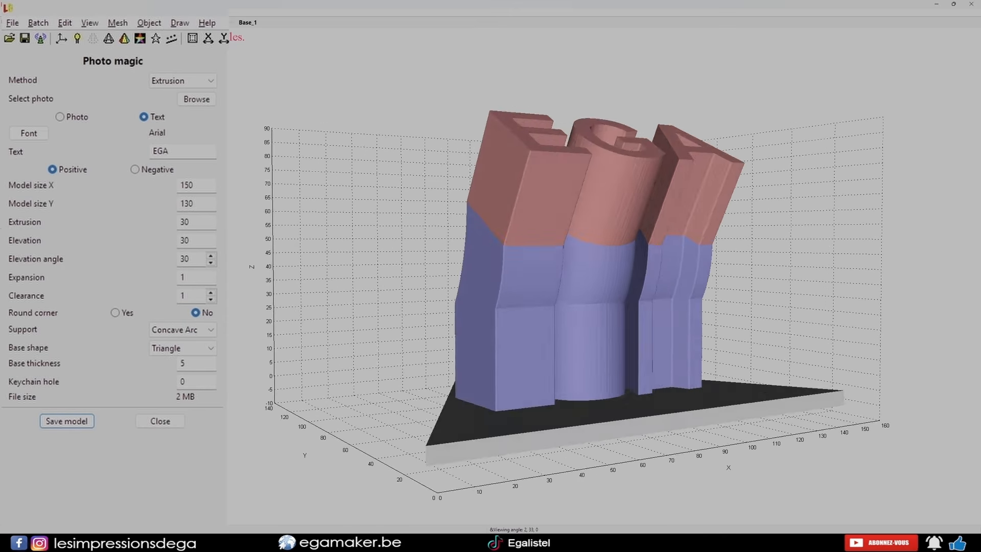
drag(531, 286, 619, 325)
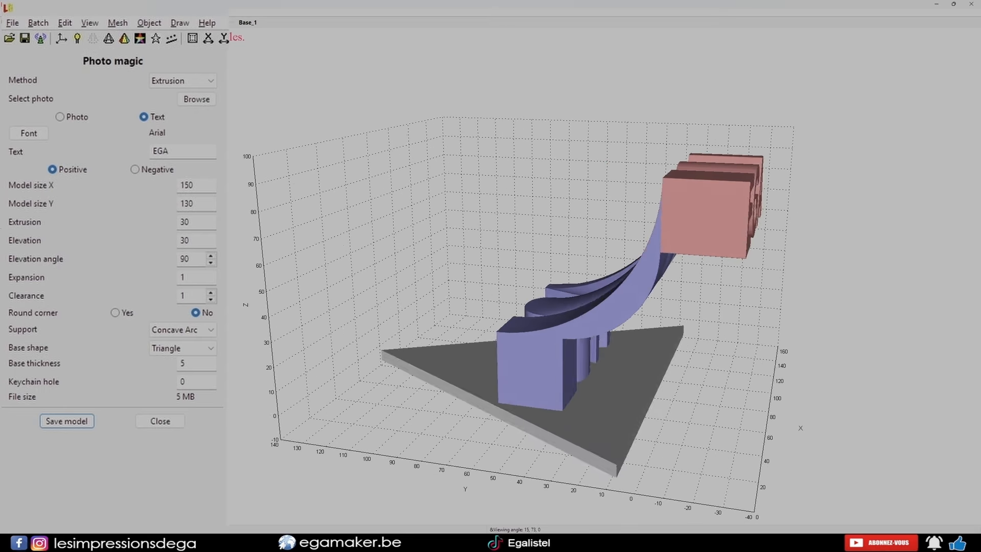
middle_drag(561, 276, 648, 280)
drag(649, 281, 516, 279)
Step: Set the elevation of the EGA letters to 10 and the elevation angle to 30
click(197, 240)
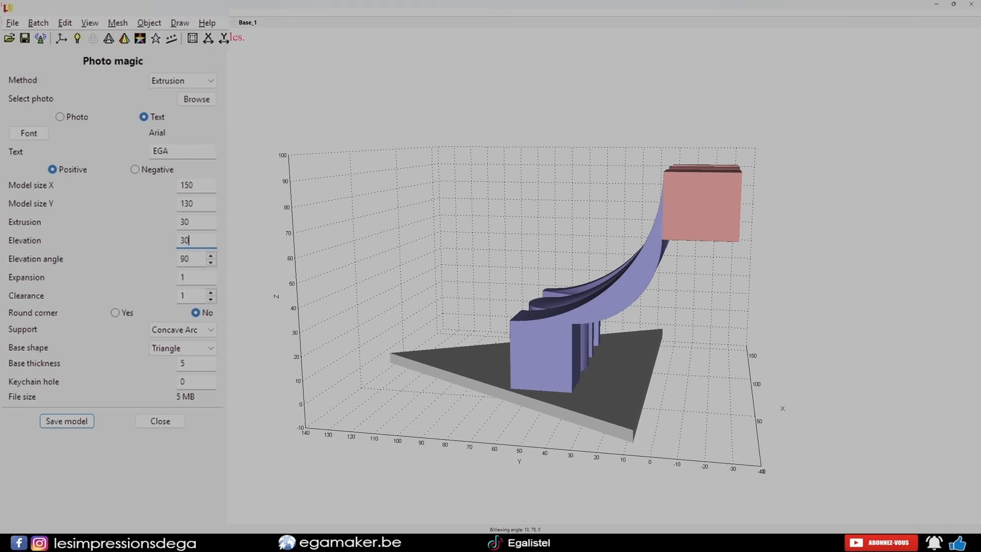
double_click(187, 240)
text(10)
click(211, 256)
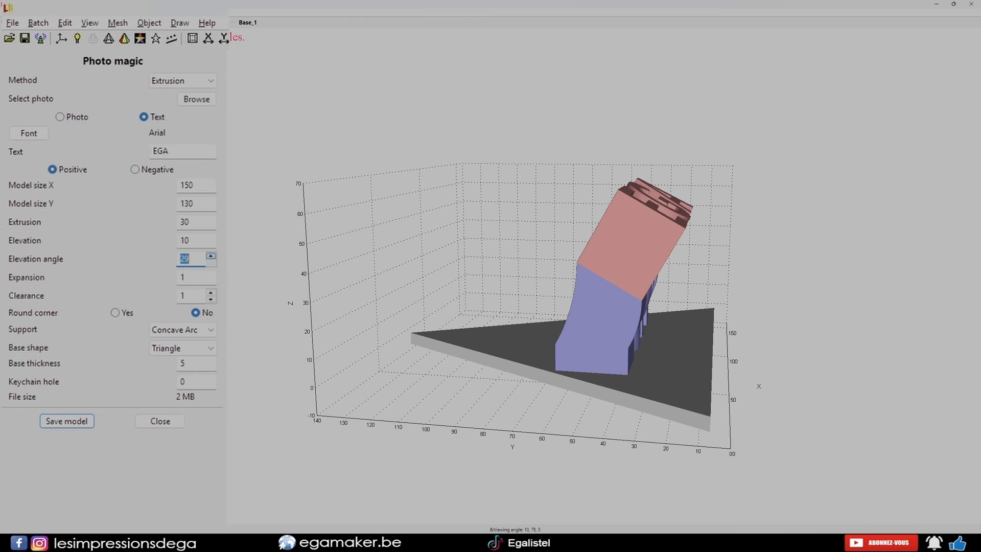
drag(577, 286, 485, 319)
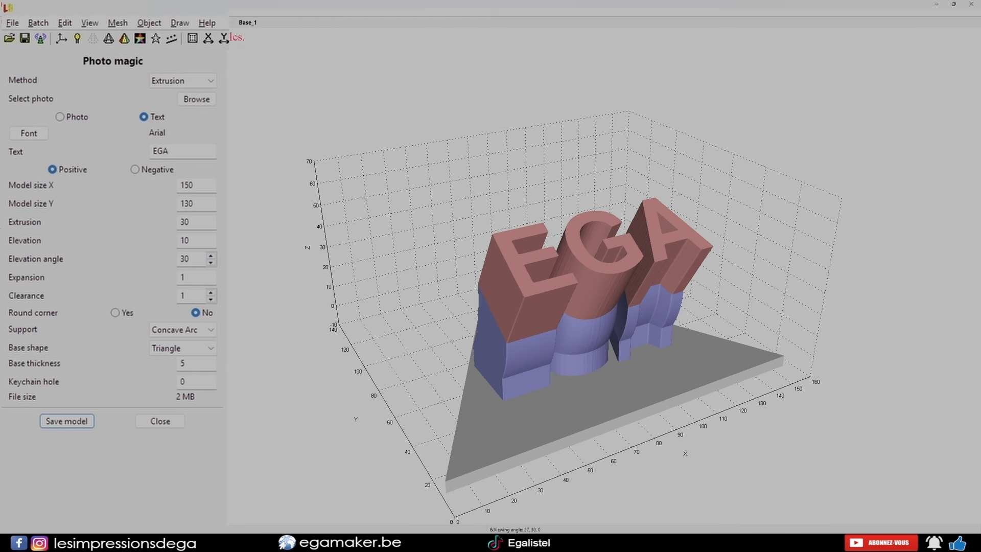
Step: Set the expansion of the EGA letters to 3
double_click(183, 278)
drag(551, 306, 580, 320)
right_drag(581, 319, 511, 225)
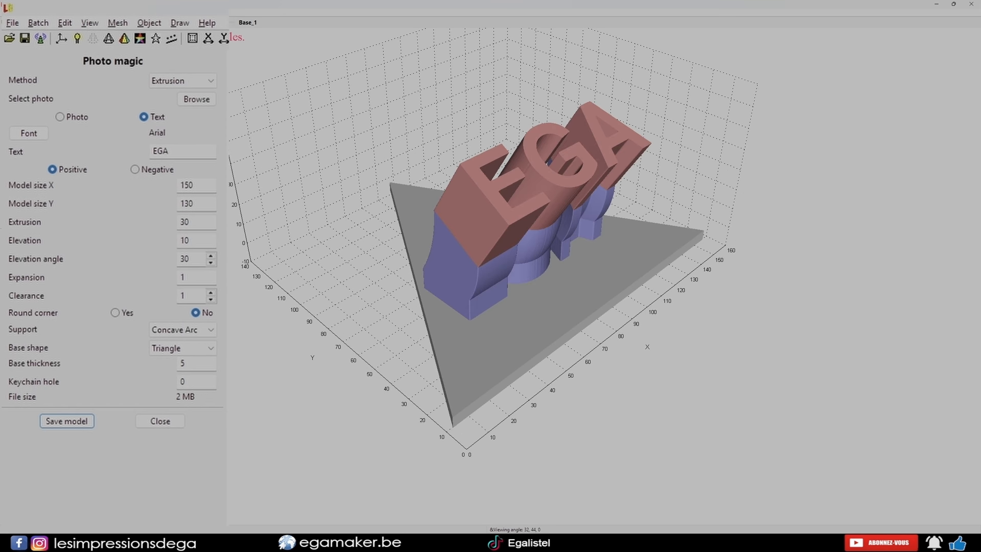
drag(510, 225, 513, 233)
double_click(183, 277)
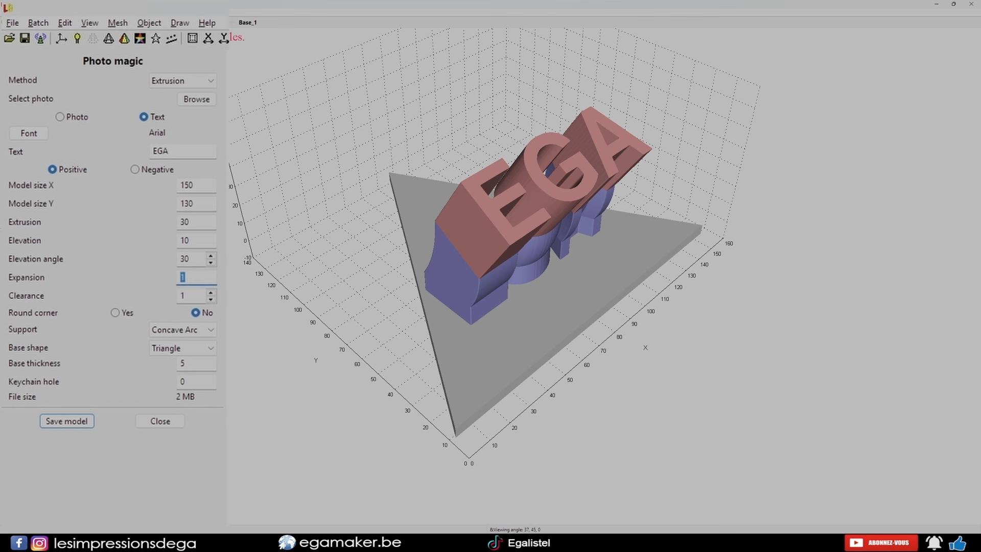
text(3)
key(Return)
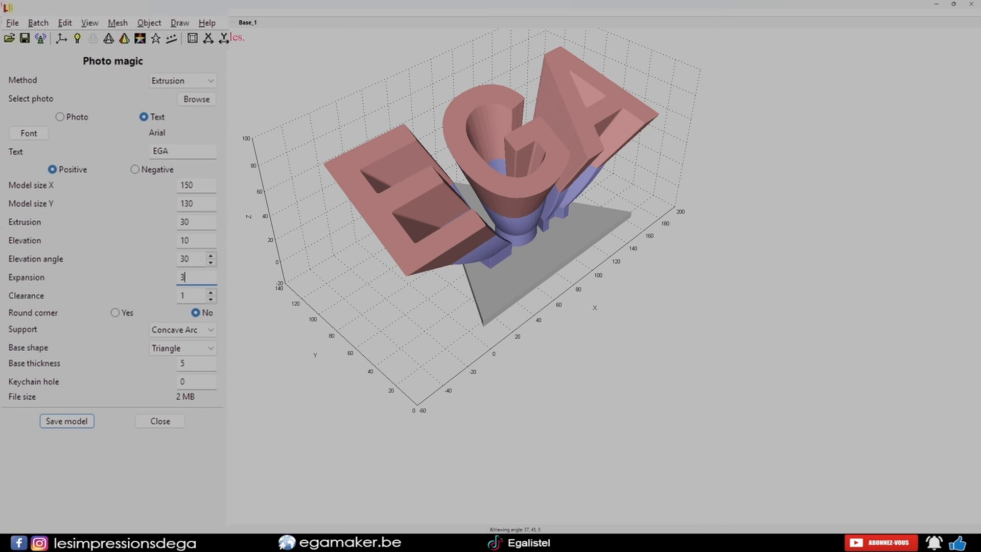
Step: Adjust the clearance between the EGA letters to 10 and give them a hexagonal base with round corners
click(210, 293)
click(210, 293)
click(211, 299)
click(210, 299)
click(211, 300)
click(210, 293)
click(210, 293)
drag(439, 306, 552, 253)
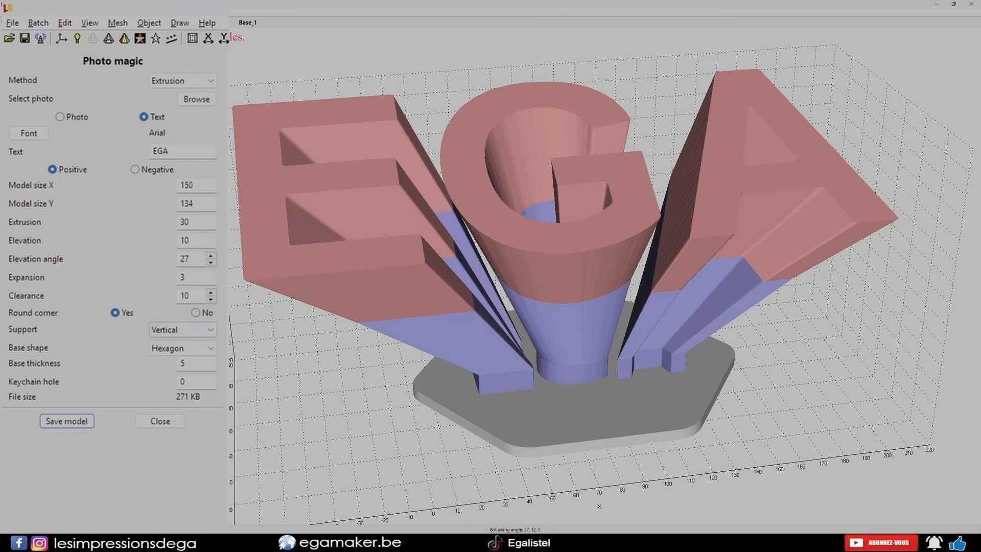
Step: Compare the Concave Arc support of the EGA letters with the Vertical one and keep Vertical
drag(511, 255, 664, 286)
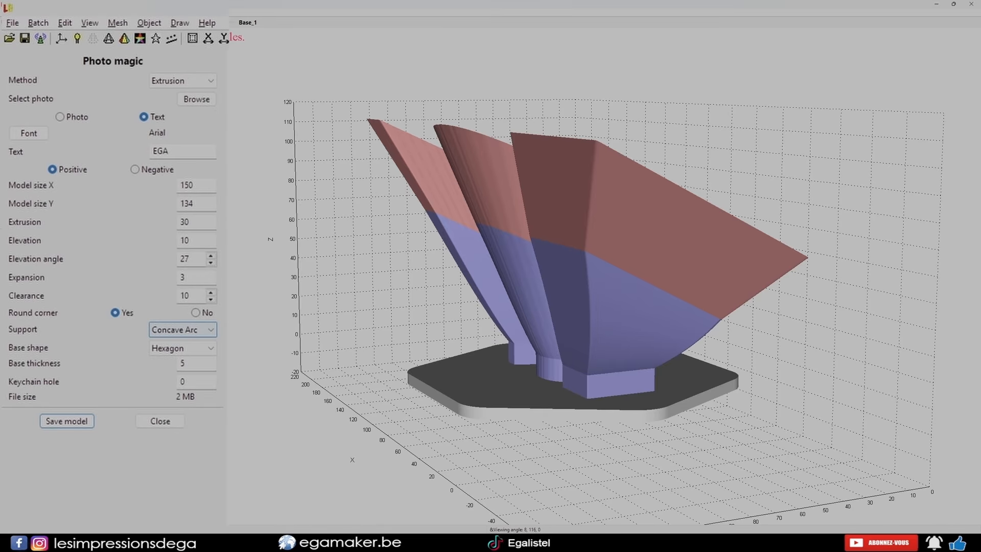
click(210, 330)
click(165, 374)
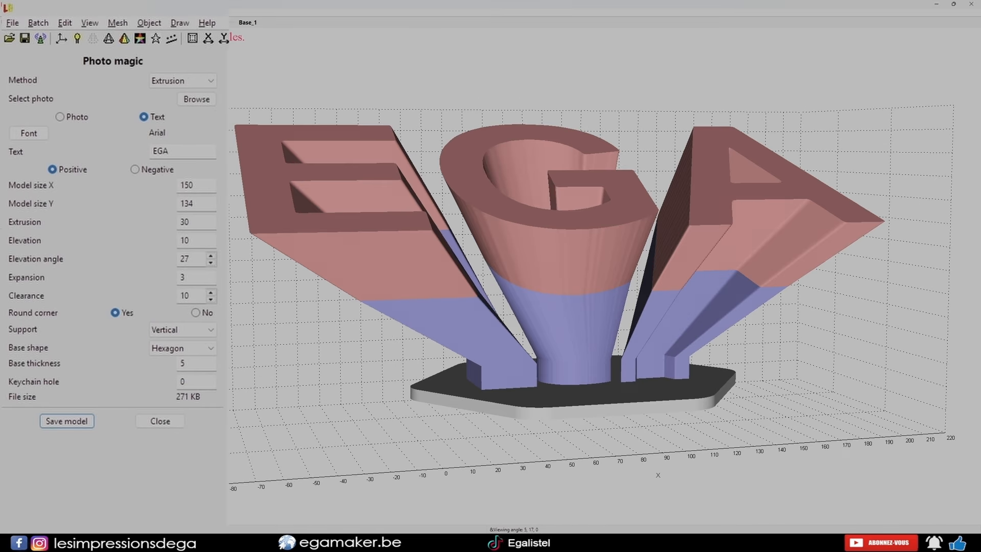
drag(459, 286, 486, 296)
scroll(562, 255, down, 5)
drag(562, 286, 588, 247)
Step: Change the base shape under the EGA letters to Original and inspect the base
click(210, 349)
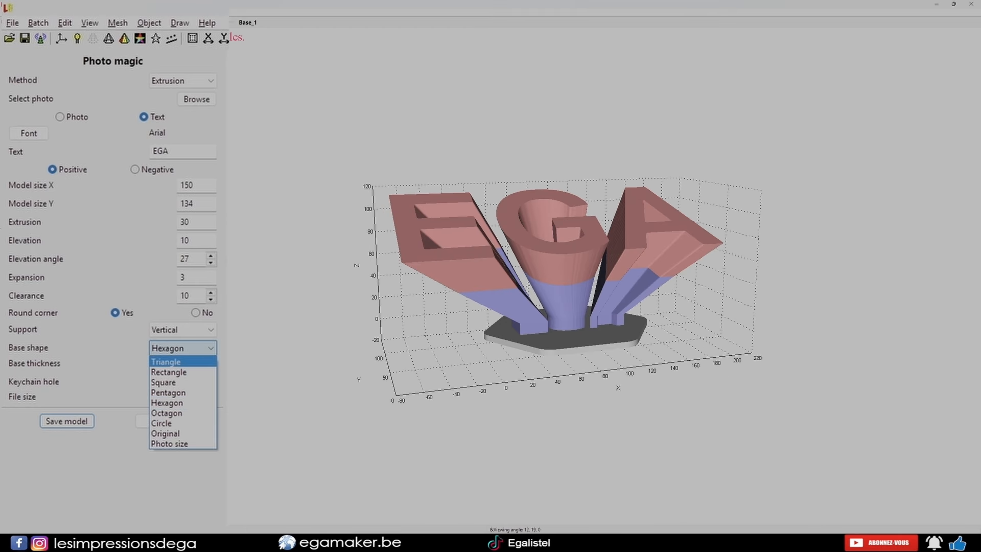
click(165, 433)
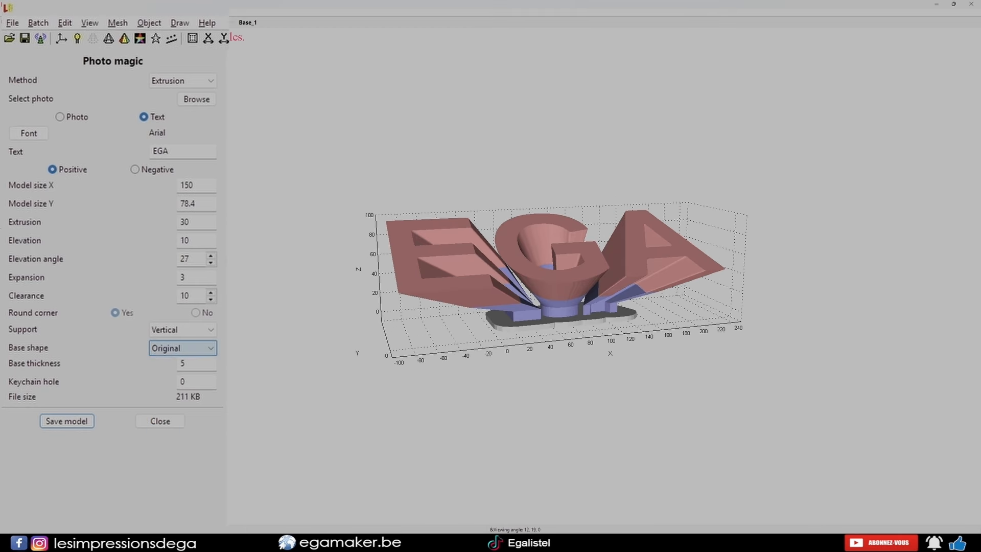
drag(557, 276, 475, 269)
drag(603, 276, 613, 294)
scroll(559, 280, up, 5)
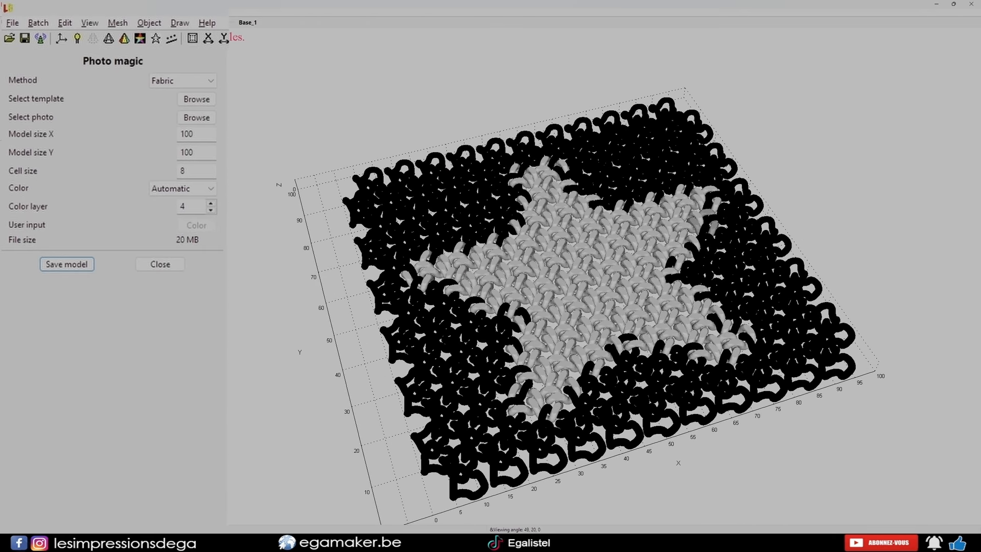
Step: Examine the interlocking links of the star-patterned Fabric model, both up close and as a whole
shift+drag(572, 286, 484, 225)
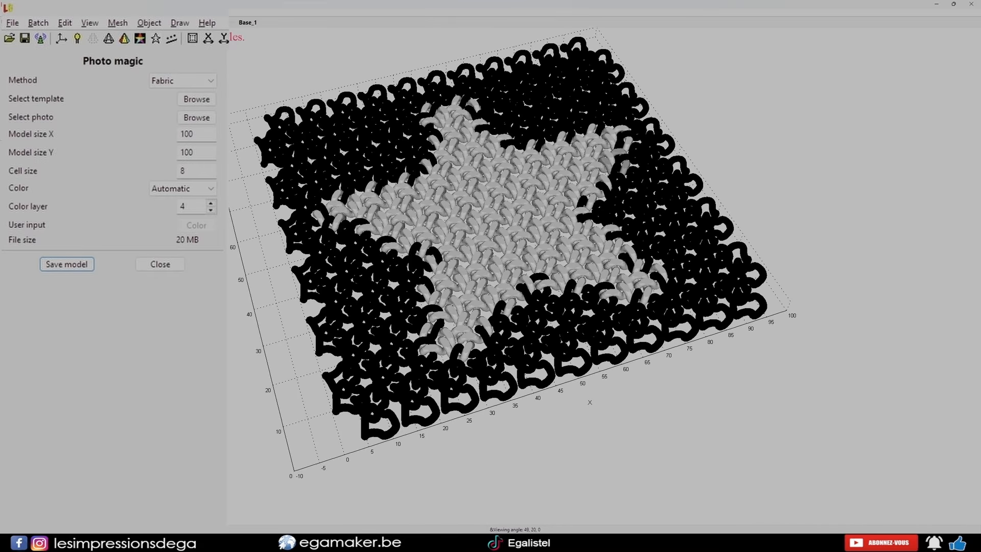
mouse_move(501, 265)
mouse_down()
mouse_move(509, 245)
mouse_move(498, 197)
mouse_move(496, 252)
mouse_up()
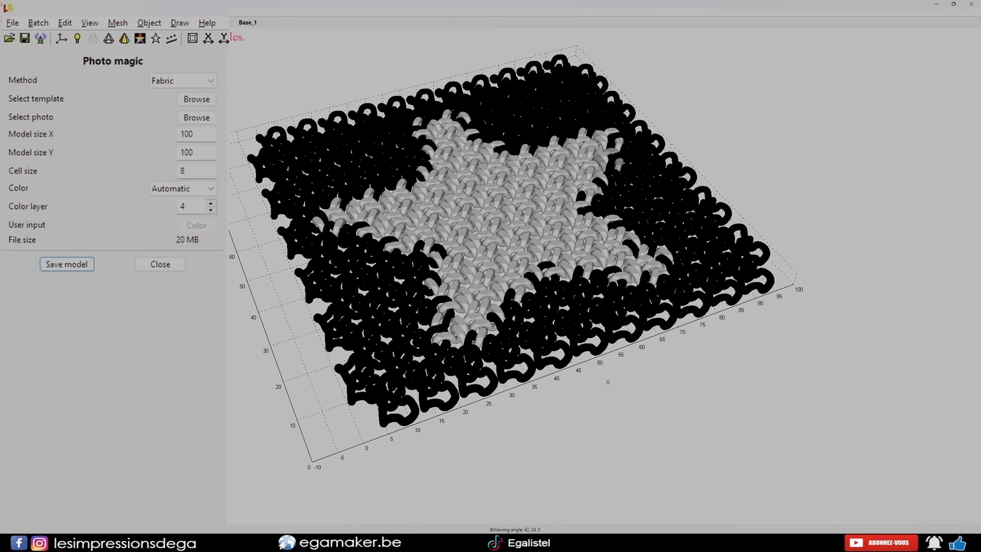
scroll(602, 276, up, 6)
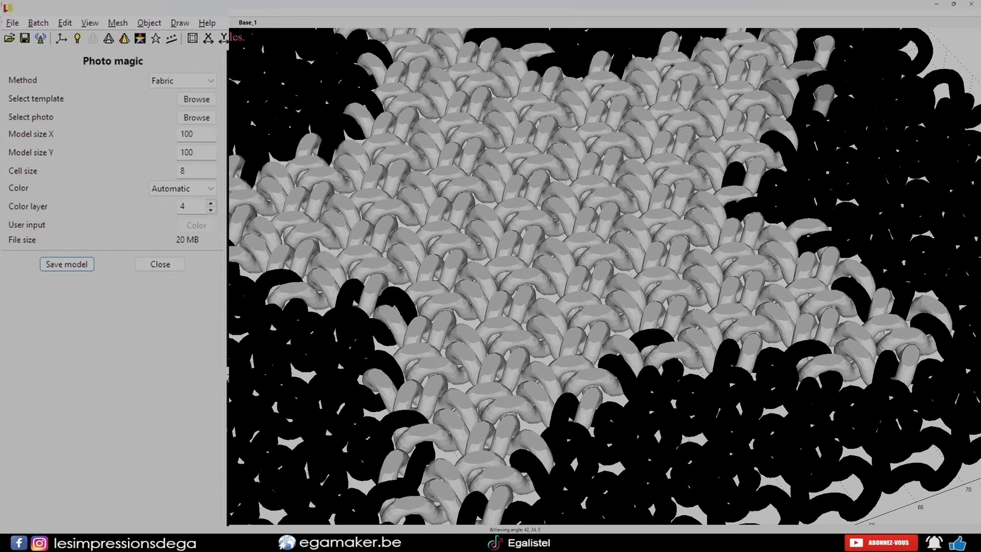
scroll(603, 276, down, 8)
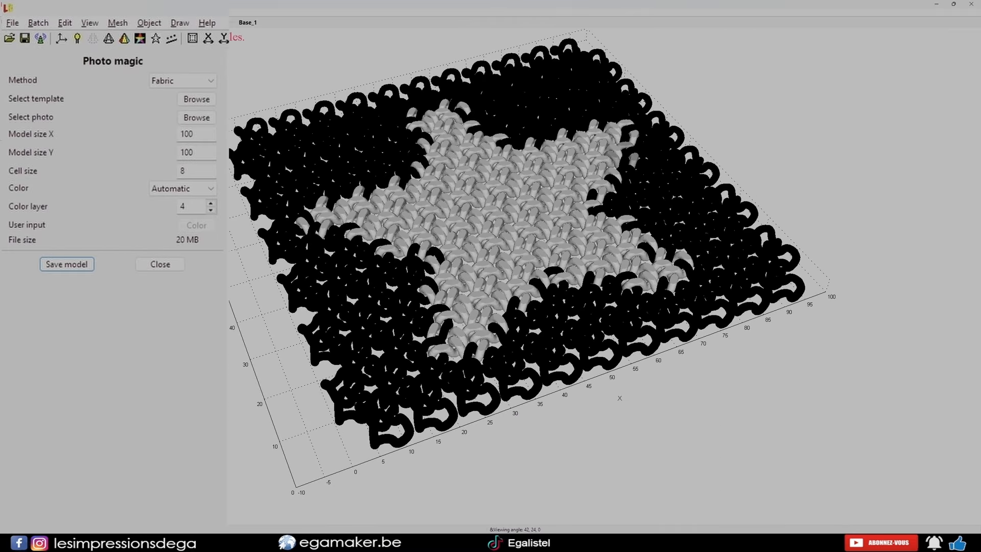
Step: Set the X model size of the portrait star Fabric model to 250
drag(562, 255, 547, 301)
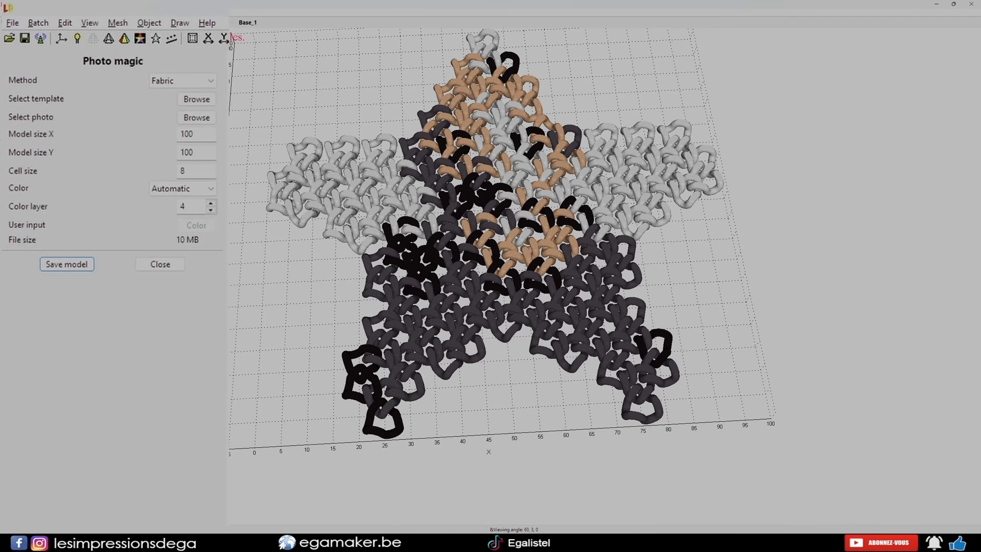
double_click(187, 134)
text(250)
key(Return)
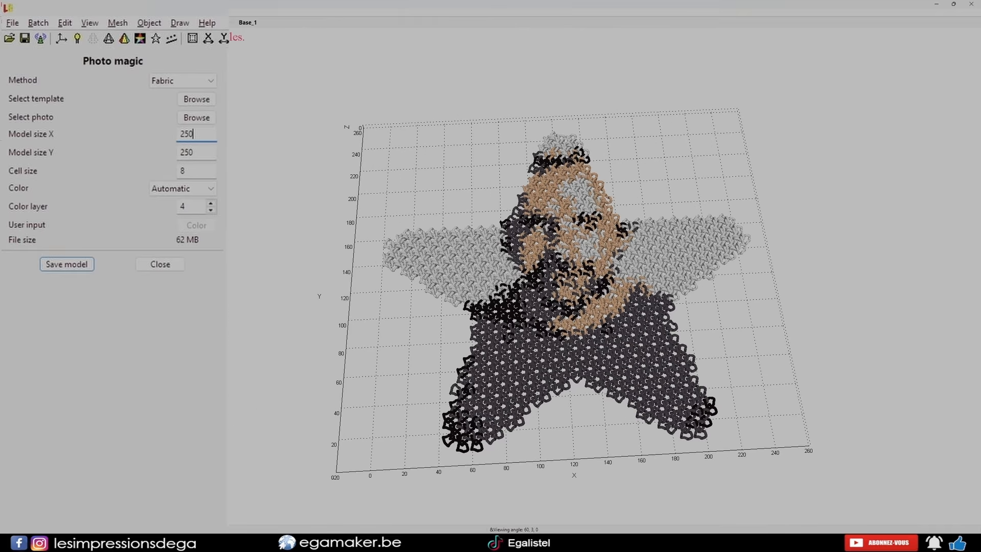
mouse_move(567, 301)
mouse_down()
mouse_move(521, 300)
mouse_move(561, 286)
mouse_move(567, 322)
mouse_move(585, 304)
mouse_up()
scroll(586, 304, up, 4)
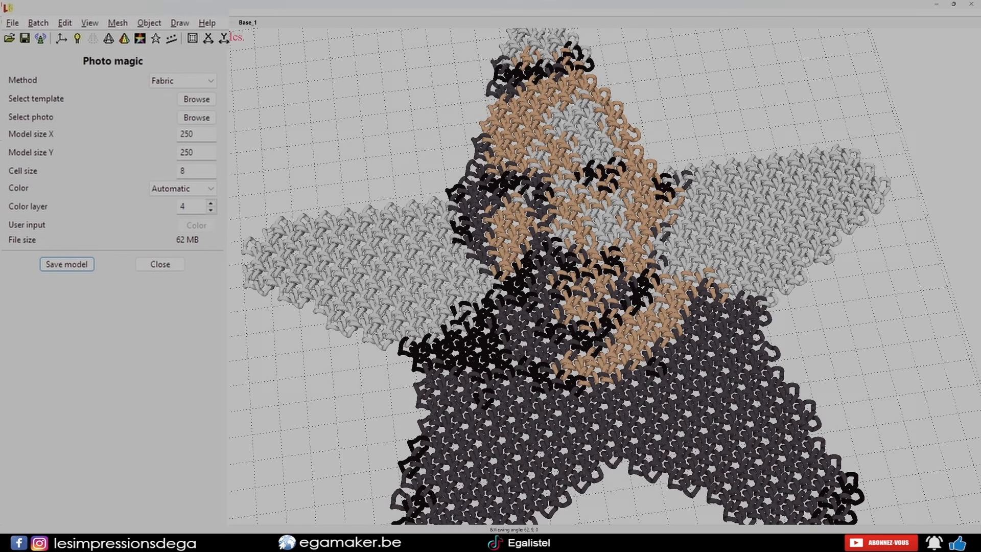
Step: Refine the portrait star Fabric model with a cell size of 4 and 8 color layers, and inspect its links
double_click(184, 170)
text(4)
key(Return)
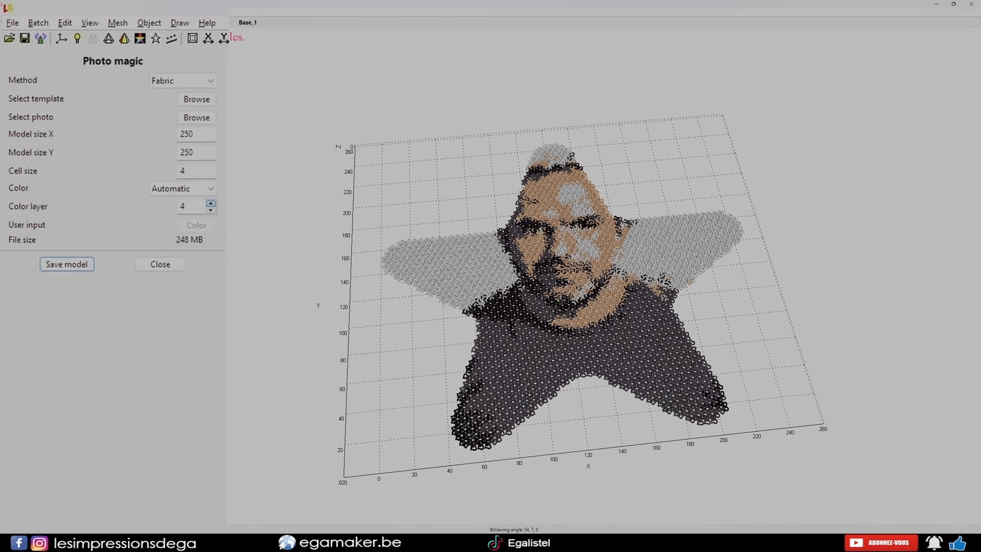
click(210, 203)
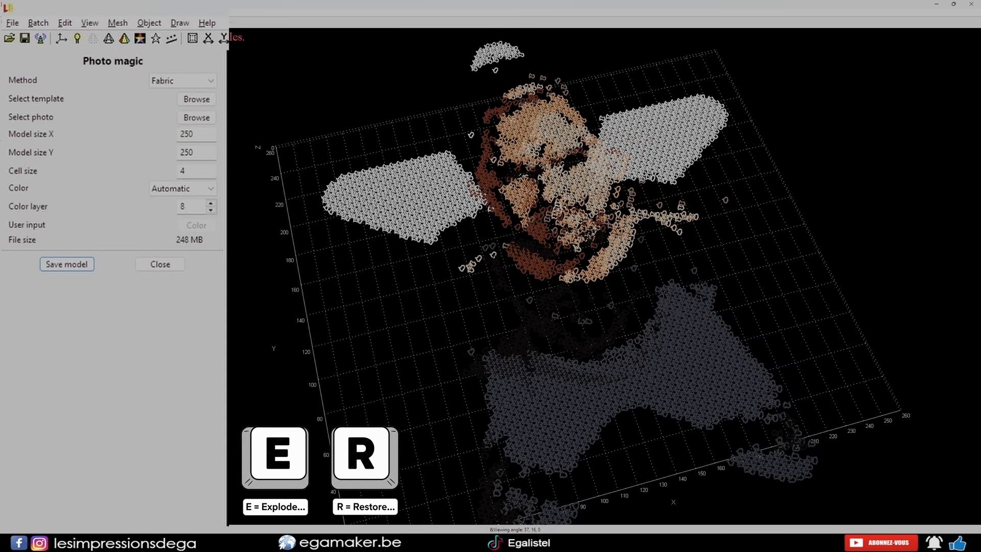
scroll(557, 274, up, 5)
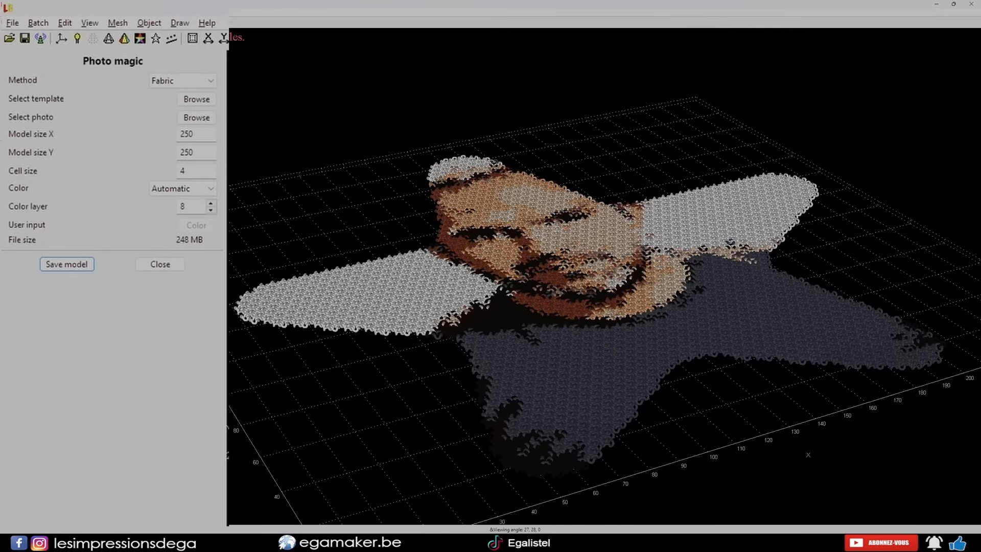
scroll(552, 275, up, 8)
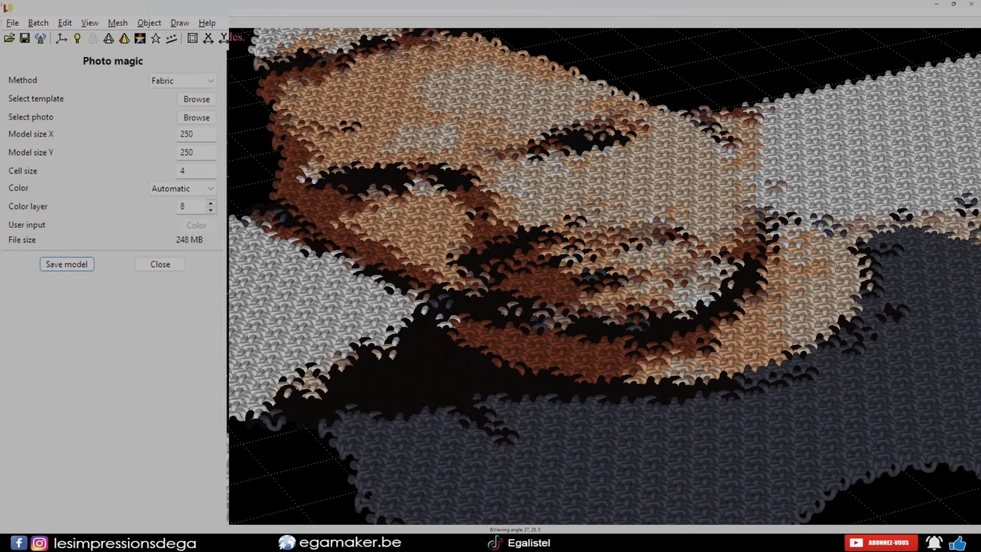
scroll(557, 275, down, 7)
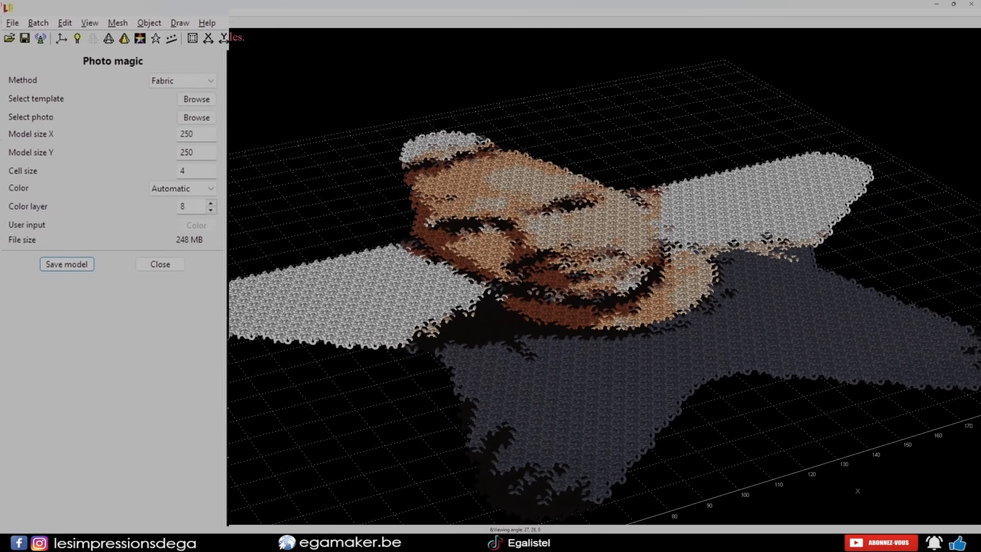
drag(557, 275, 527, 289)
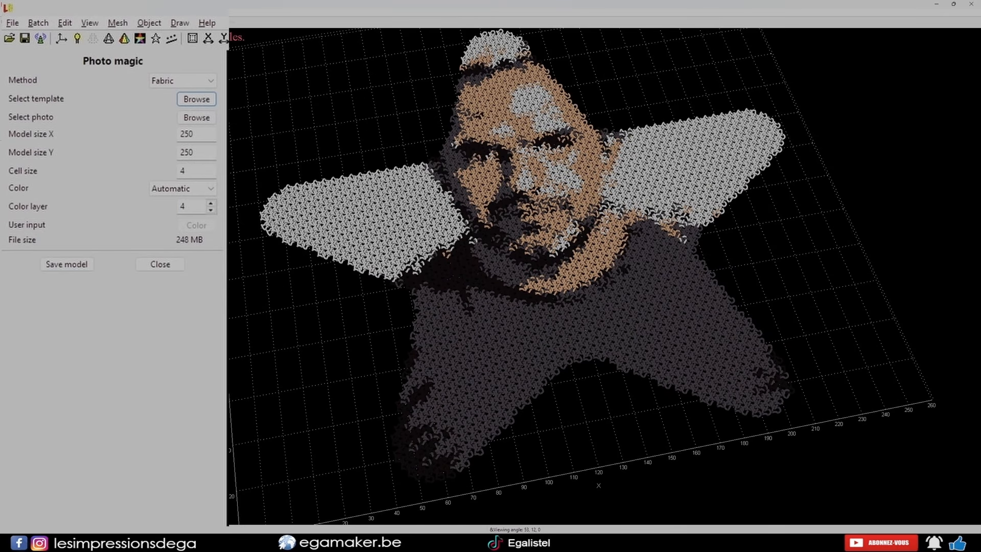
Step: Switch the Photo magic method to Flexi and inspect the hinged EG text model
click(183, 80)
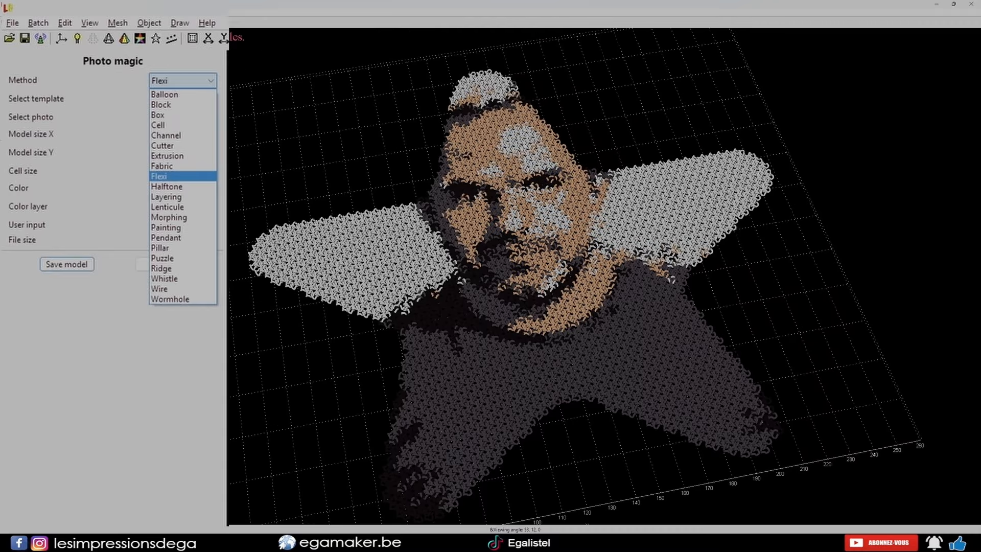
click(179, 175)
scroll(562, 276, down, 5)
drag(562, 276, 553, 168)
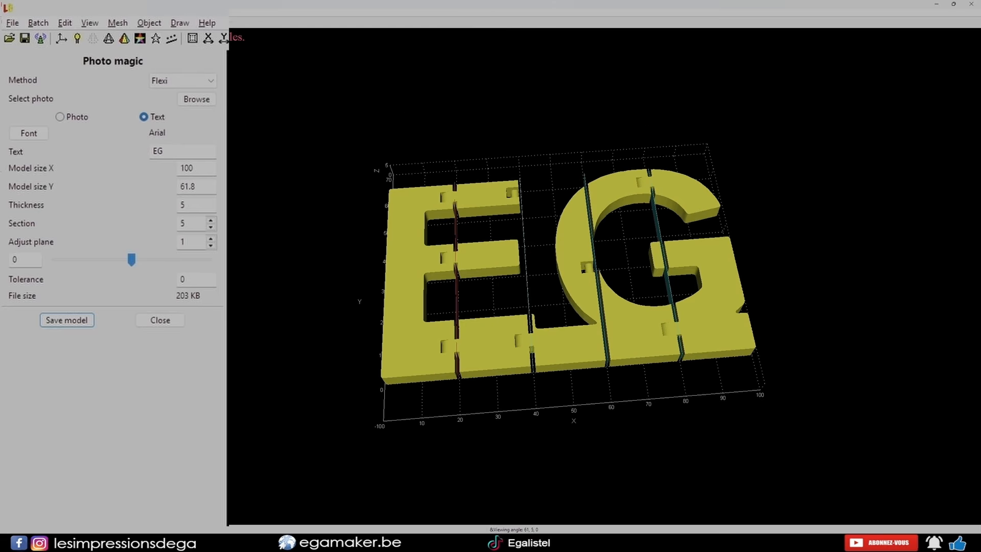
drag(567, 281, 564, 299)
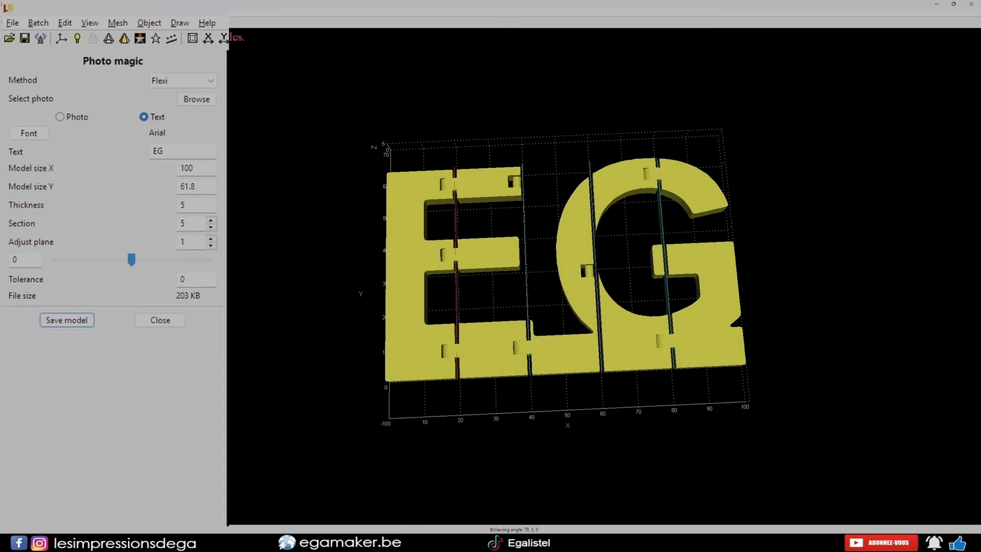
scroll(564, 299, up, 2)
scroll(566, 276, up, 1)
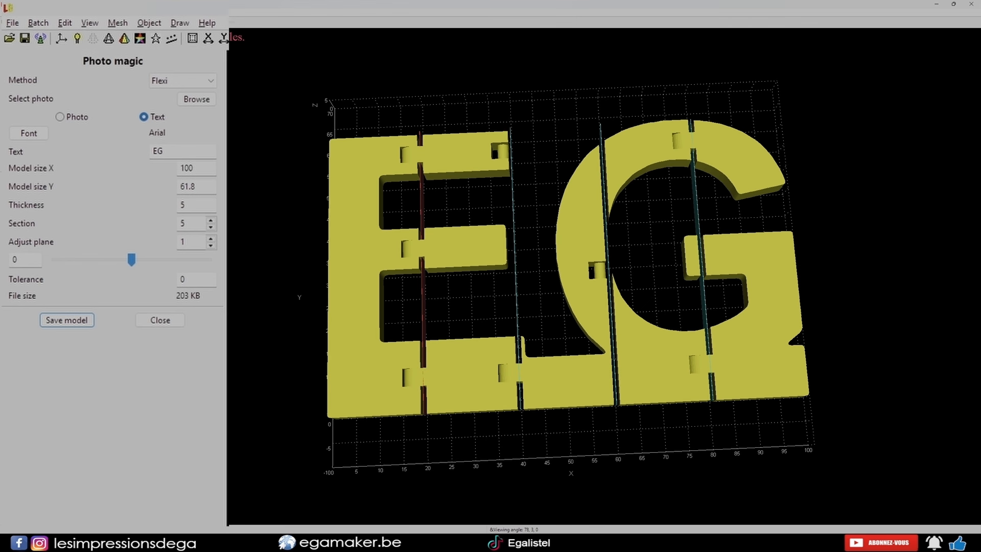
Step: Resize the EG Flexi text to 80 in X with a thickness of 3, and divide it into 4 sections
double_click(187, 168)
text(80)
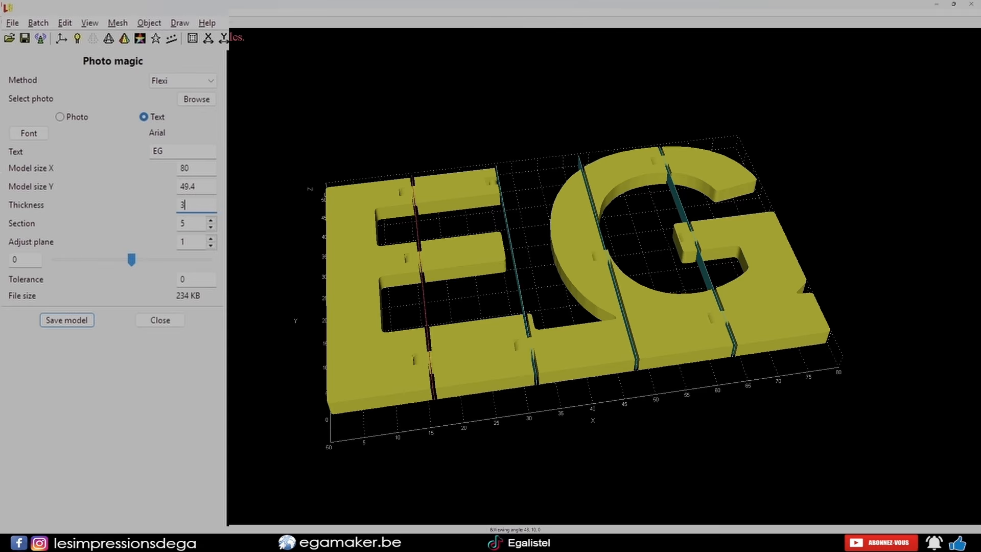
click(210, 228)
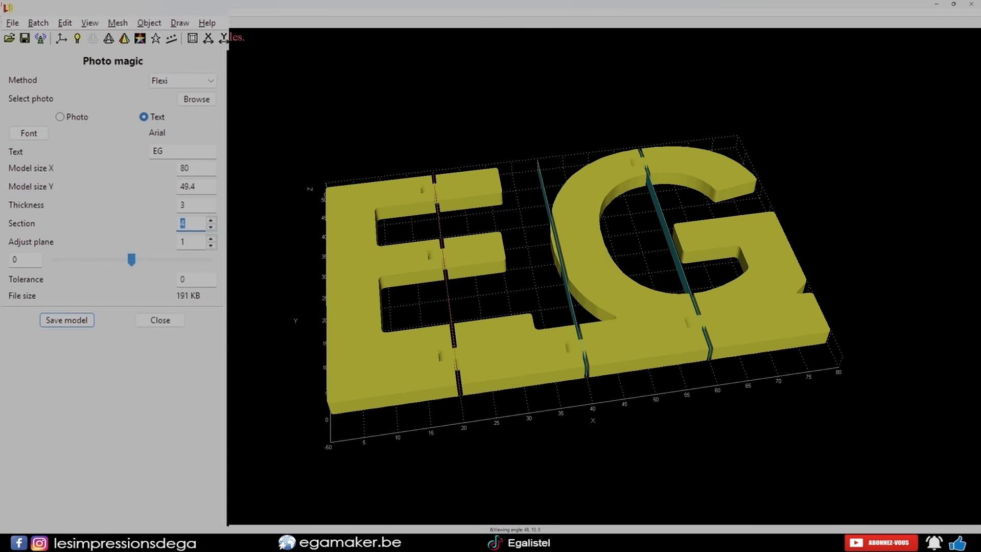
drag(577, 275, 559, 320)
scroll(562, 269, up, 5)
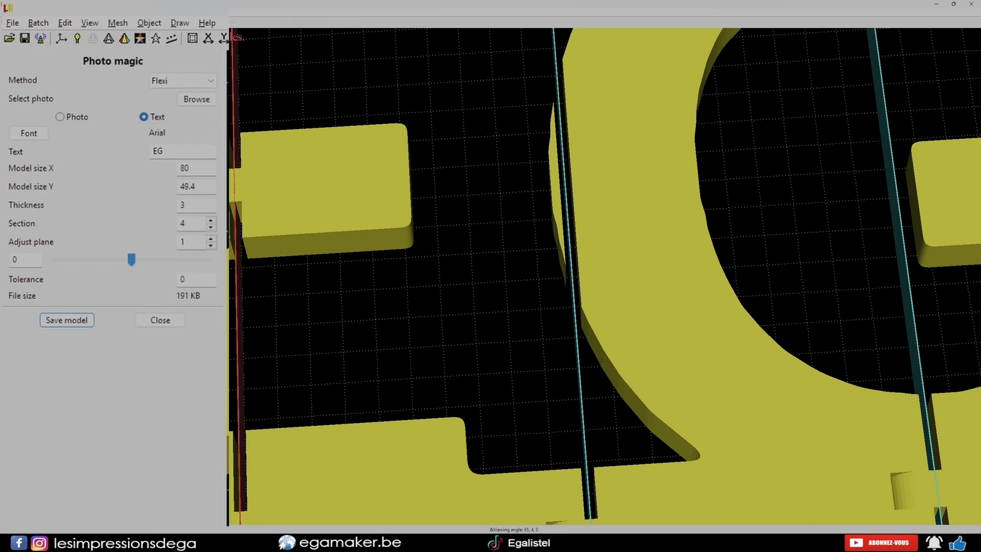
scroll(603, 276, down, 5)
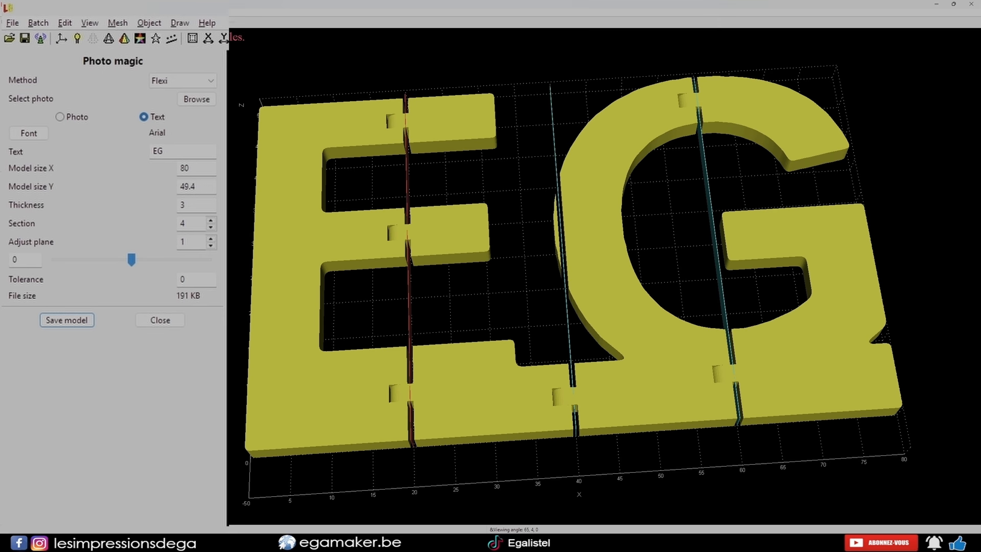
scroll(575, 276, down, 2)
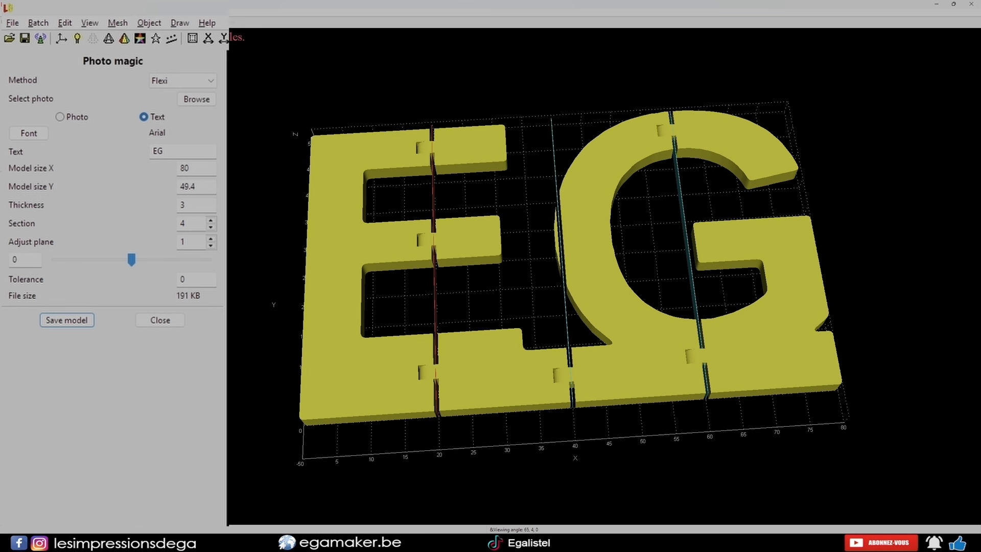
Step: Shift the first cutting plane of the EG text toward higher X and go on to the following planes
drag(603, 306, 537, 245)
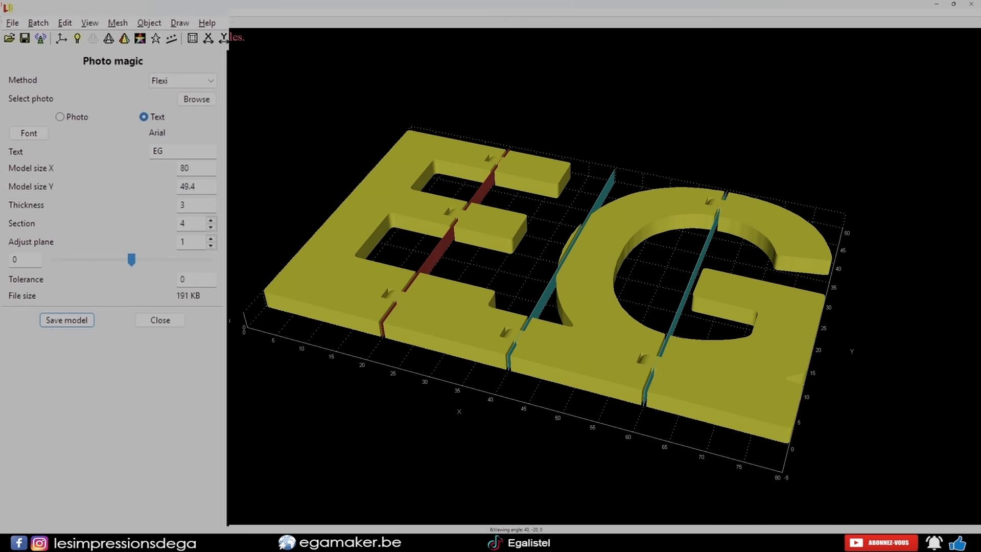
drag(132, 260, 208, 260)
click(210, 238)
click(211, 239)
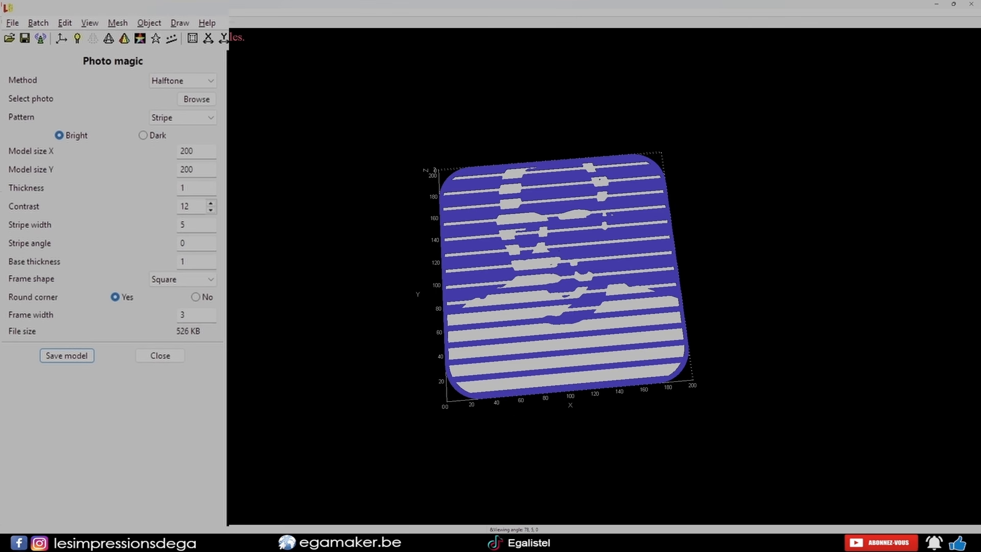
Step: Try the Radial halftone pattern on the portrait and change it to Spiral
drag(567, 286, 569, 273)
scroll(569, 273, up, 2)
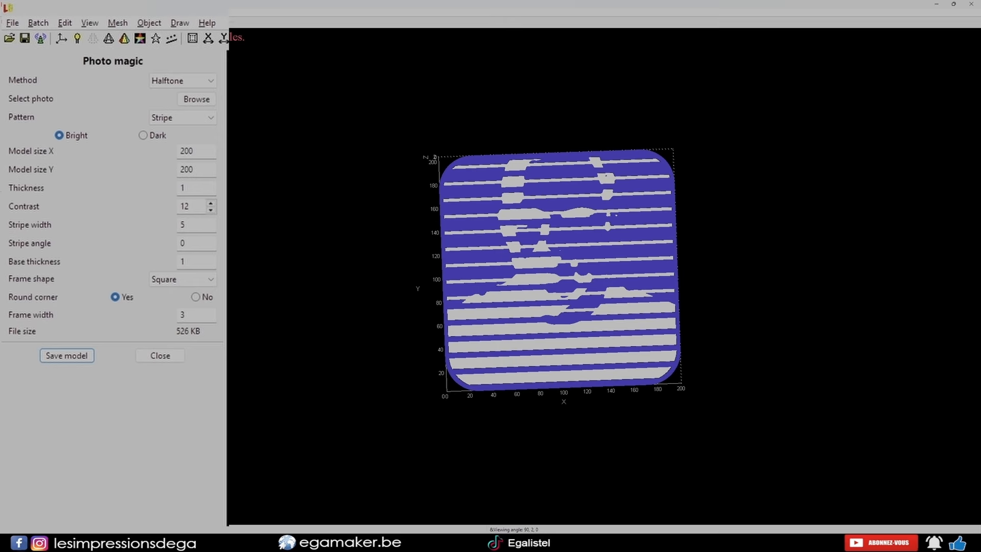
drag(562, 281, 562, 276)
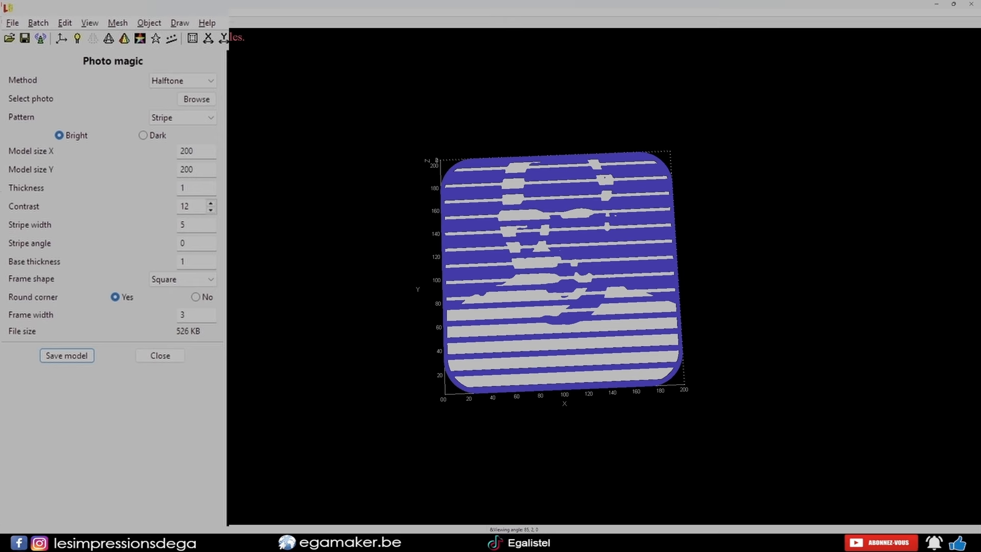
click(189, 118)
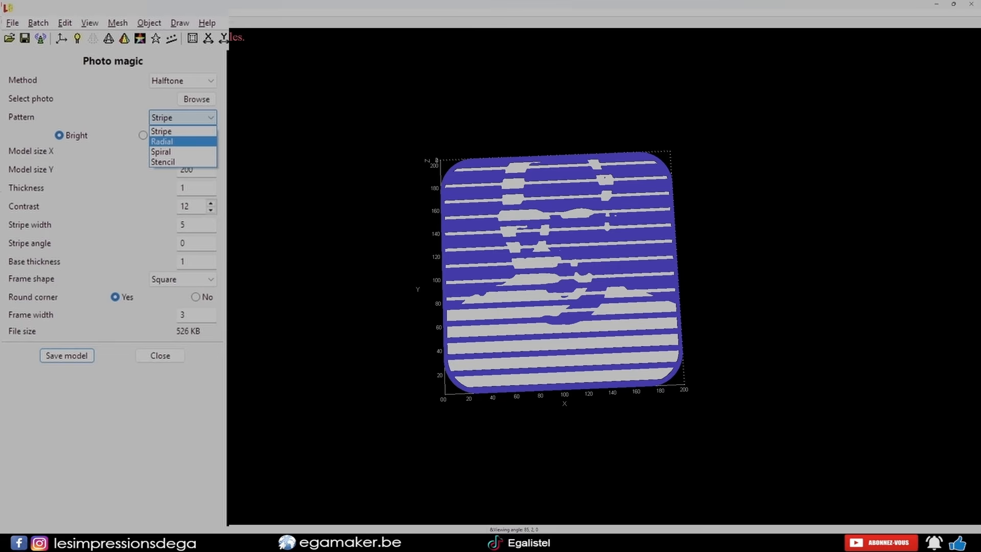
click(168, 141)
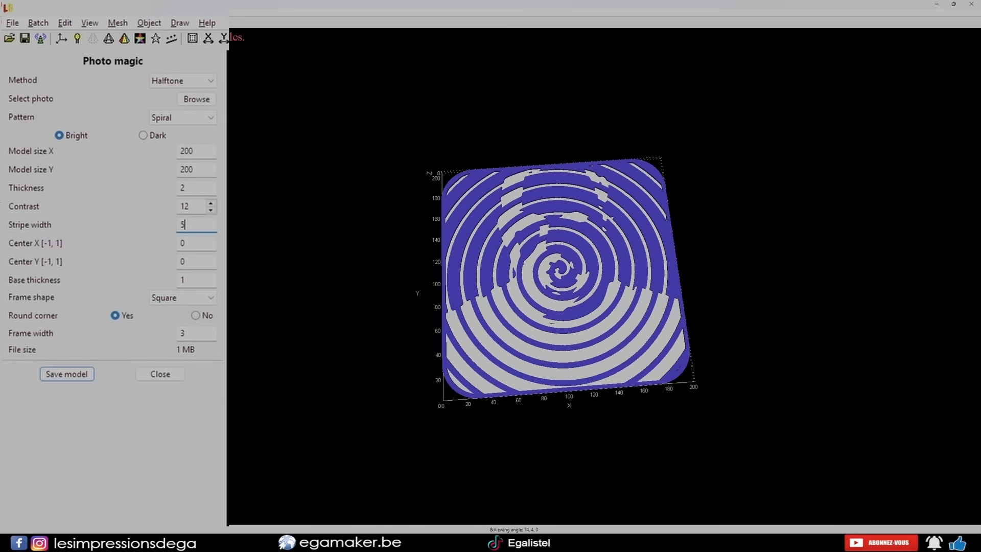
Step: Inspect the relief of the spiral halftone and set its thickness to 0.4
drag(561, 306, 635, 209)
scroll(636, 189, up, 5)
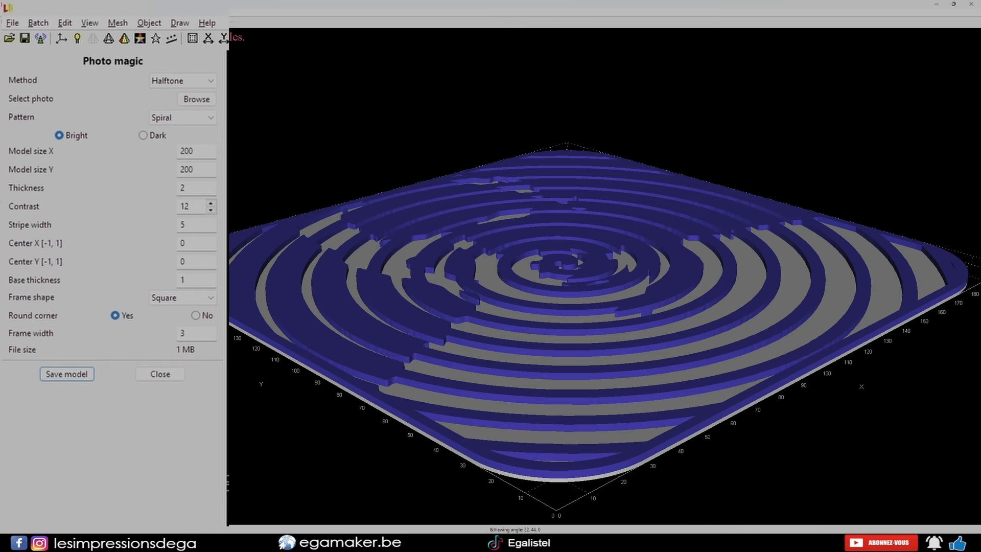
double_click(185, 188)
text(0.4)
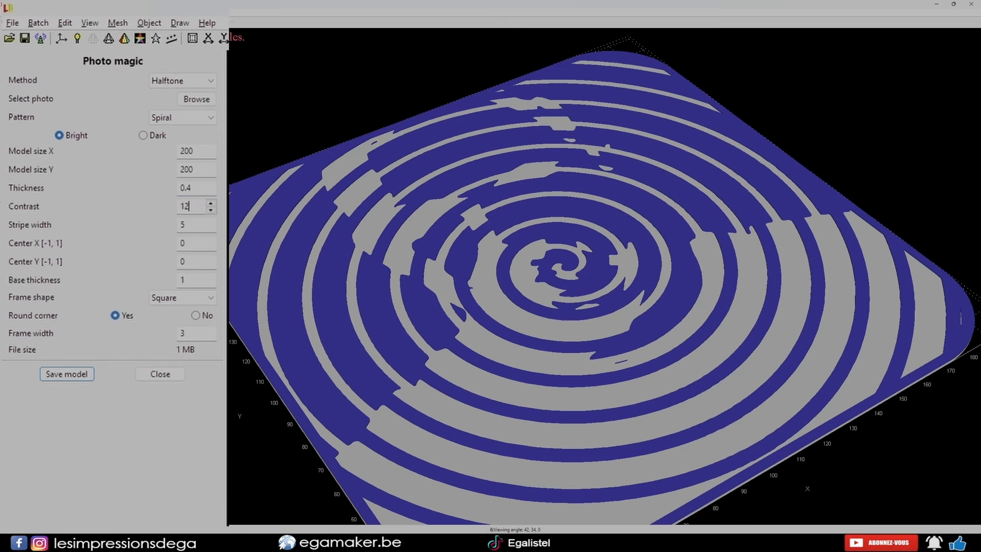
Step: Try a contrast of 5 on the spiral halftone and set it back to 12
key(Tab)
text(5)
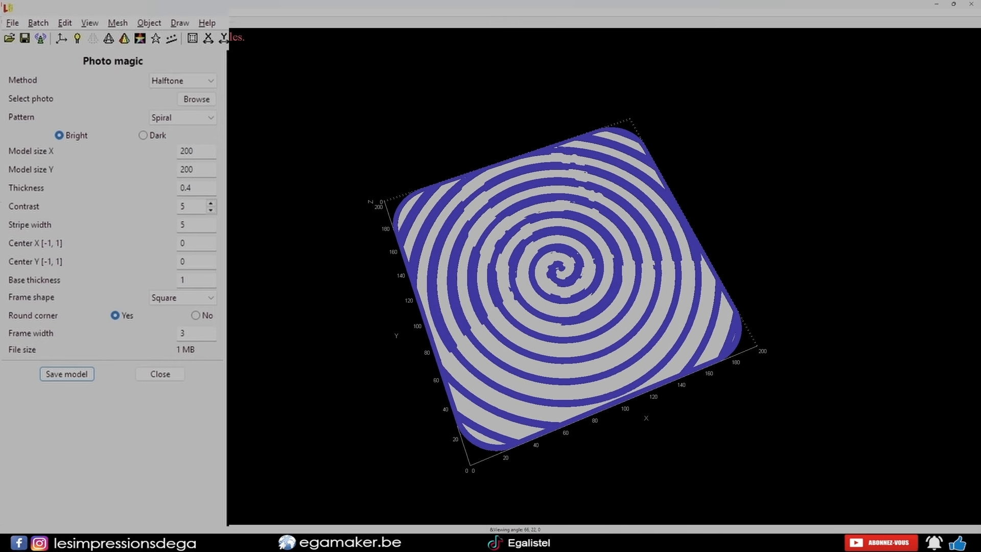
double_click(183, 206)
text(12)
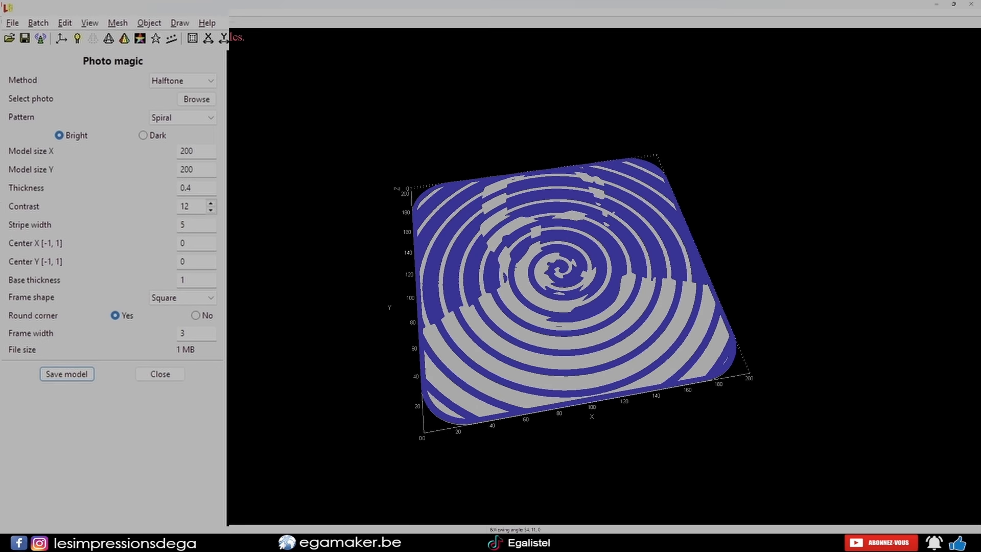
Step: Set the stripe width of the spiral halftone to 1 and check the finer lines up close
double_click(182, 224)
text(1)
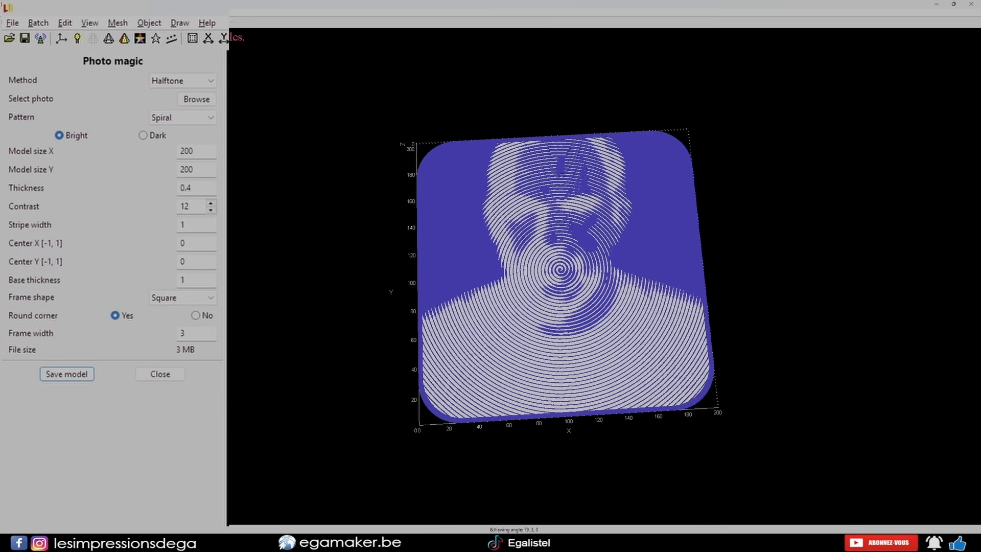
scroll(604, 276, up, 6)
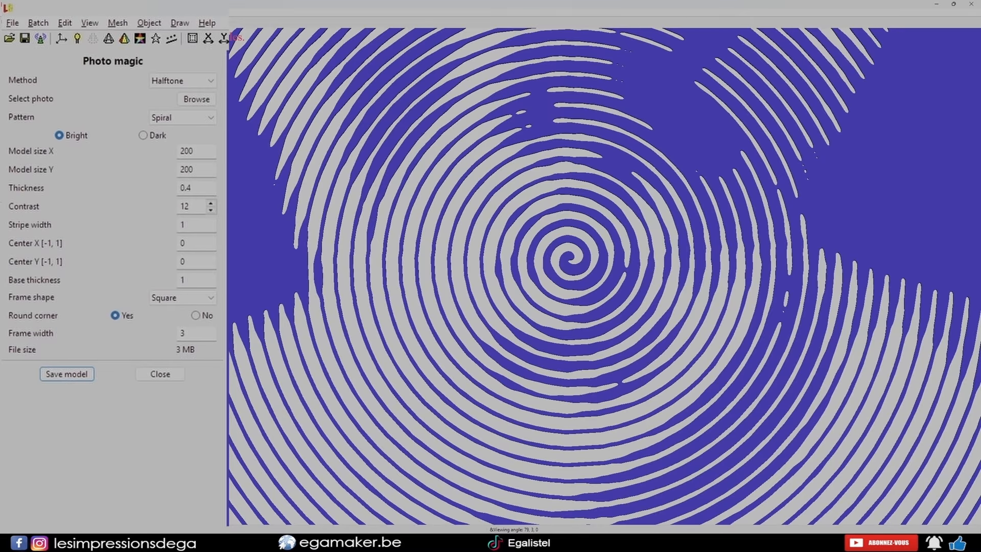
scroll(604, 276, down, 7)
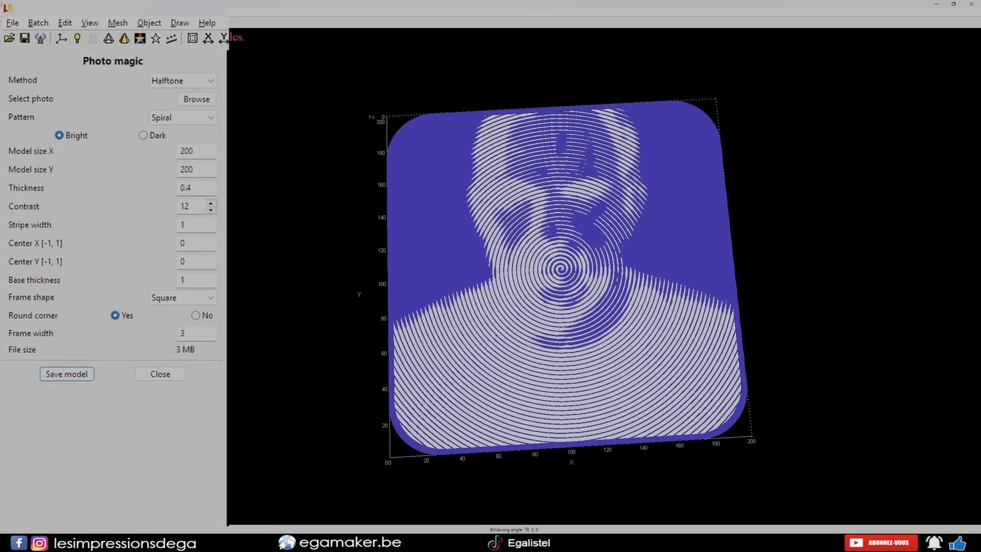
Step: Change the halftone pattern to Stripe with a stripe angle of 3 and give the portrait a Hexagon frame
click(183, 117)
click(168, 131)
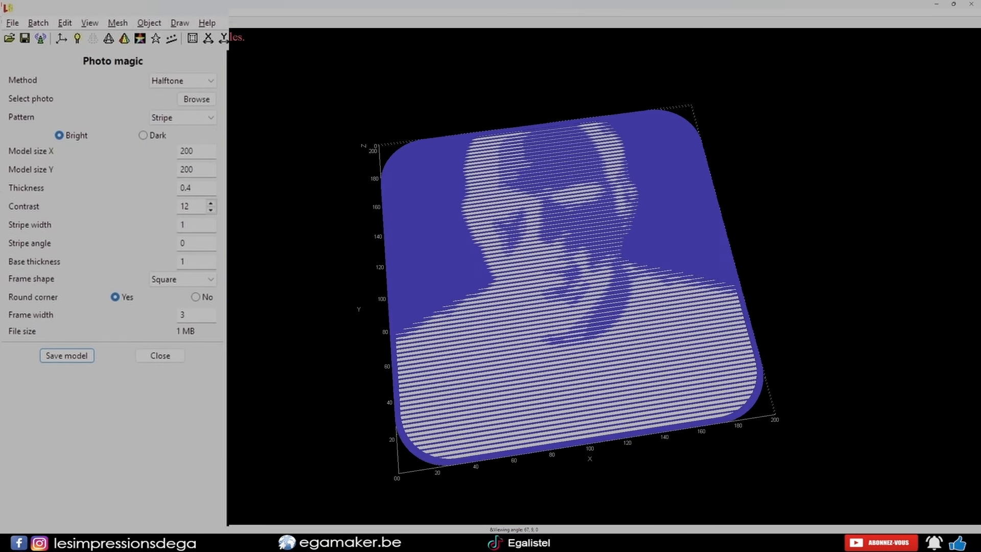
click(182, 279)
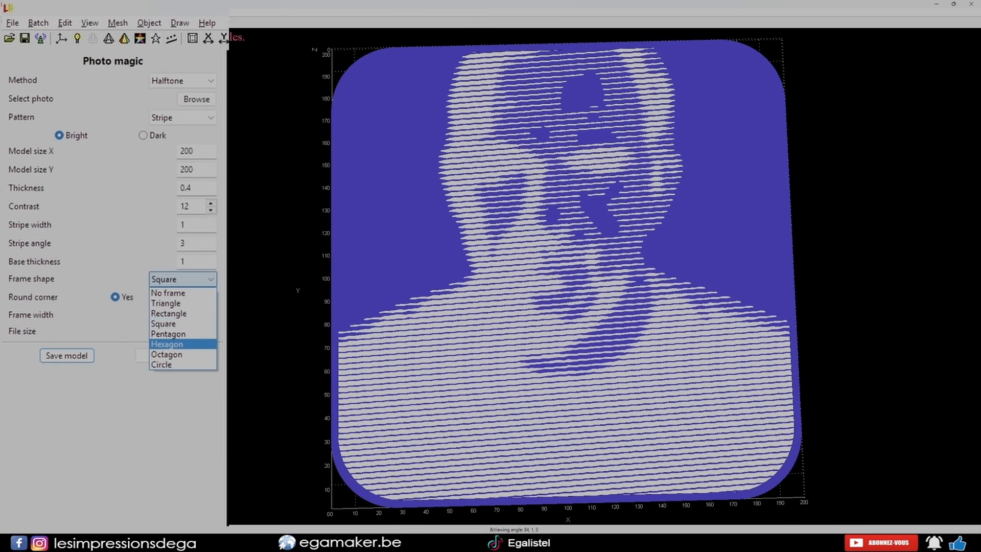
click(183, 344)
scroll(567, 275, down, 2)
drag(567, 306, 590, 296)
Step: Change the Photo magic method to Layering and inspect the layered portrait from a tilted view
click(182, 81)
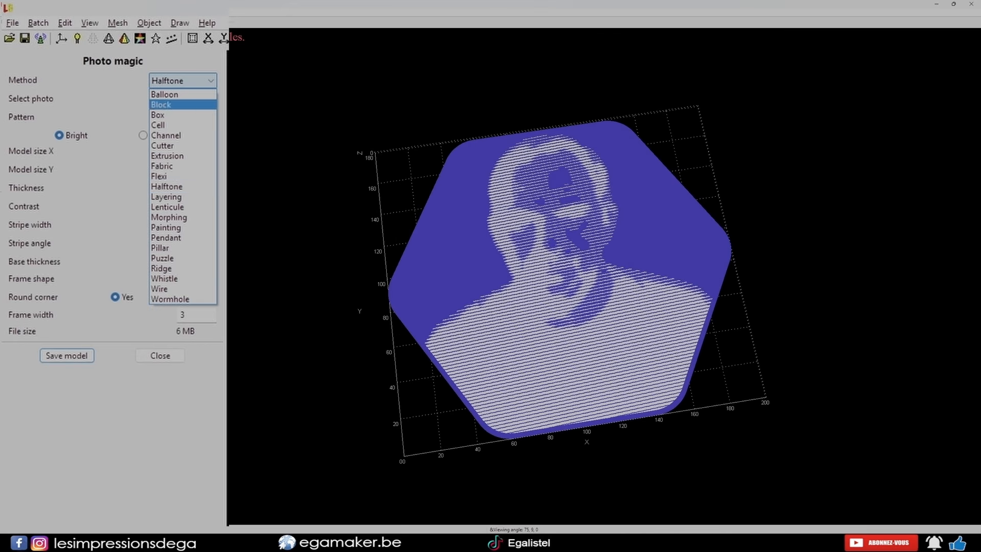
click(183, 197)
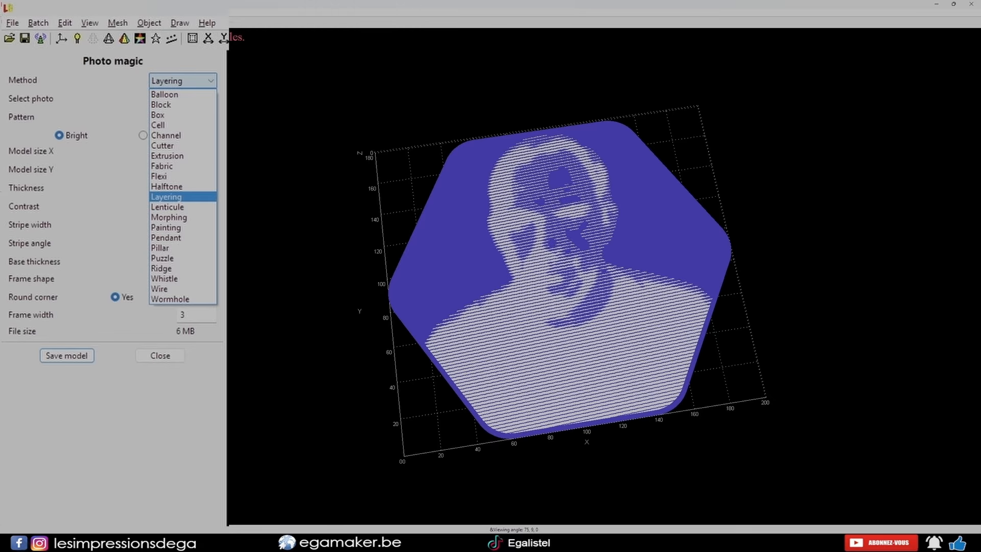
drag(577, 297, 578, 256)
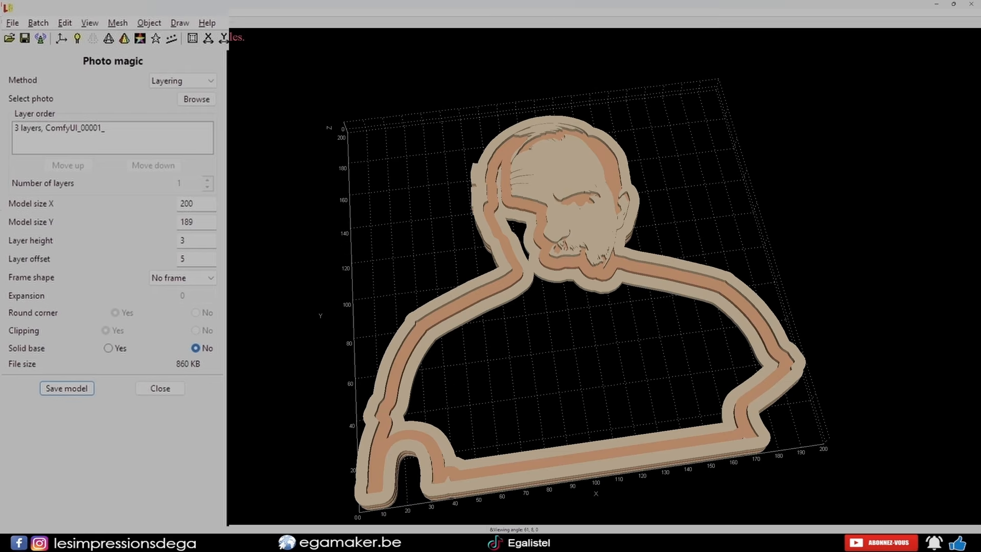
right_drag(578, 265, 577, 221)
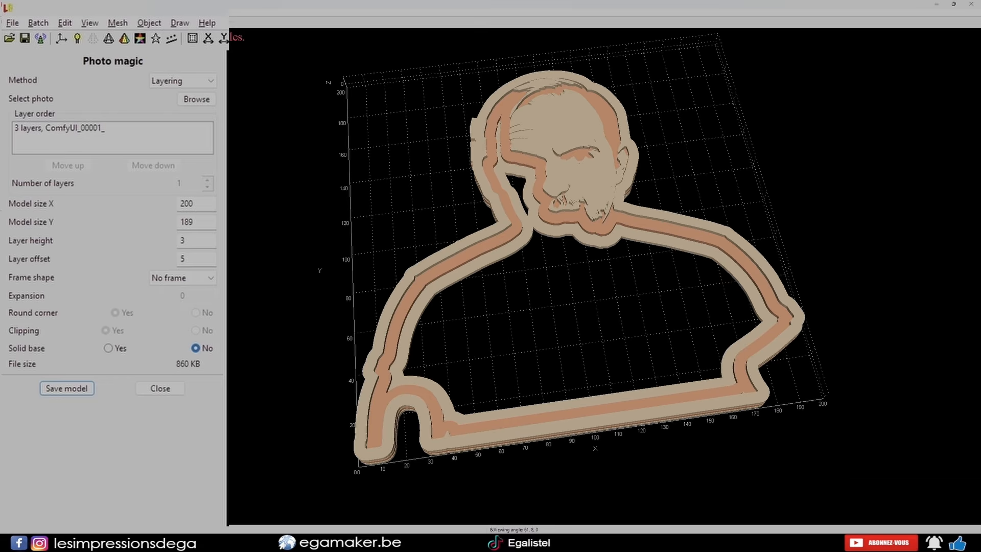
drag(577, 256, 584, 227)
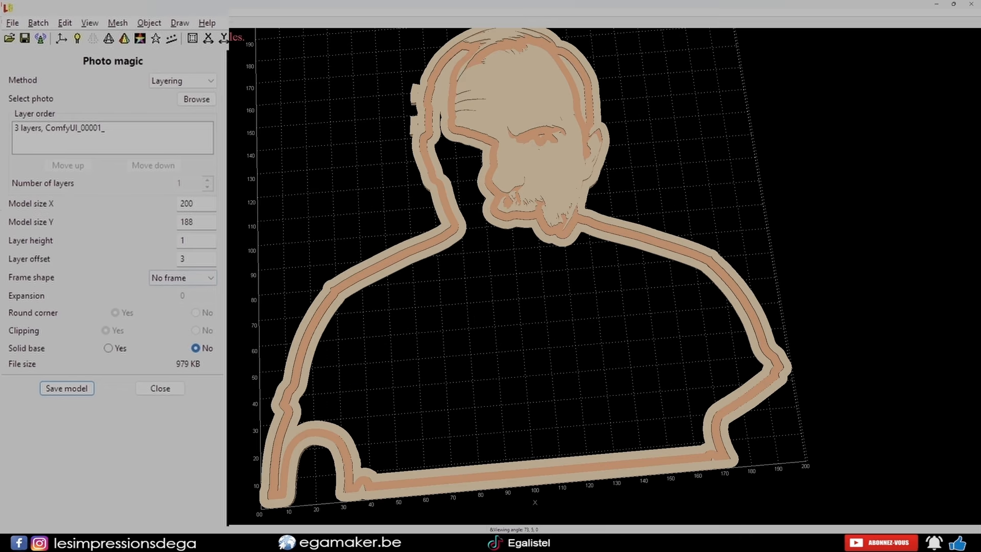
Step: Set the layer offset of the layered portrait to 4 and check the layer edges up close
double_click(183, 259)
text(4)
key(Return)
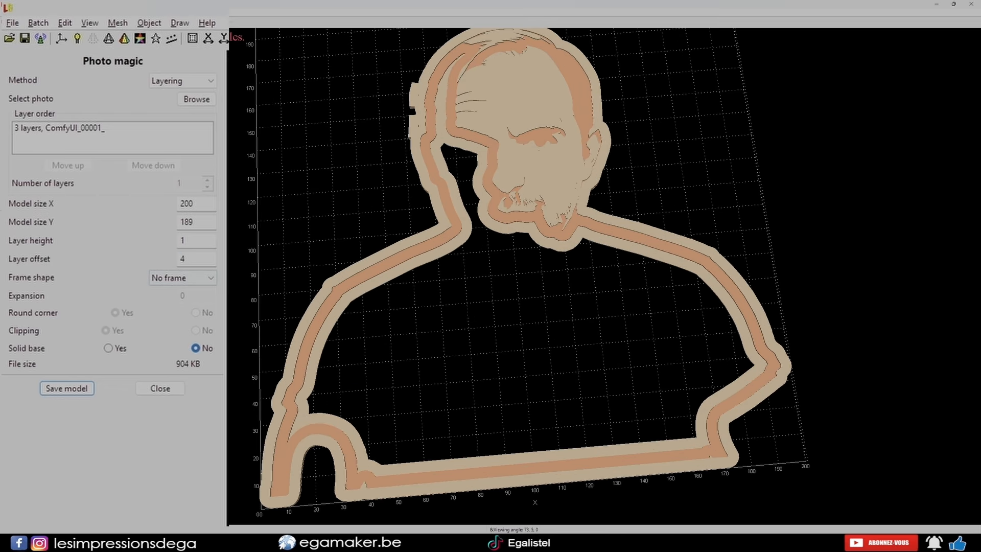
scroll(507, 229, up, 10)
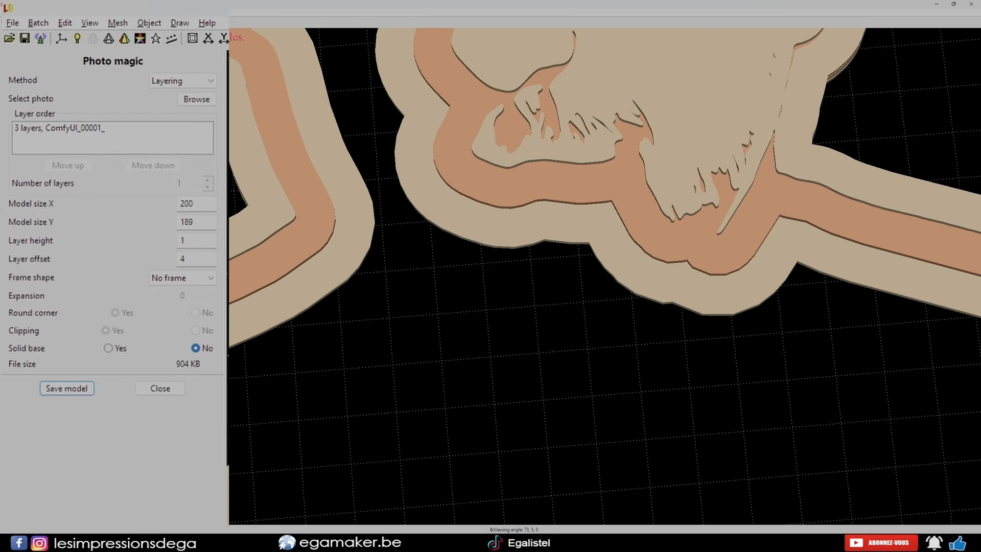
scroll(713, 514, down, 10)
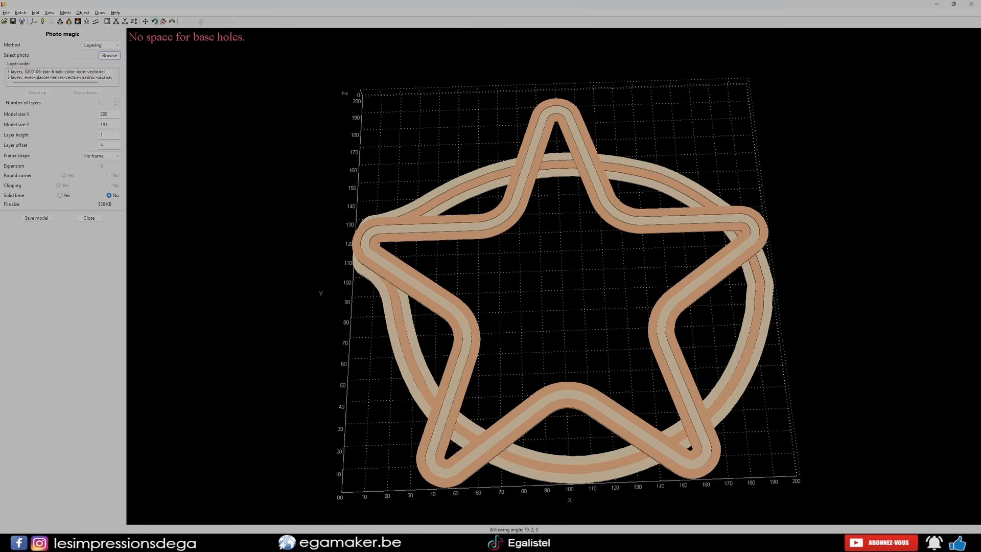
Step: Reorder the layers so the eyes-glasses photo comes before the star photo, and inspect the stacking
mouse_move(562, 286)
mouse_down()
mouse_move(603, 245)
mouse_move(574, 280)
mouse_up()
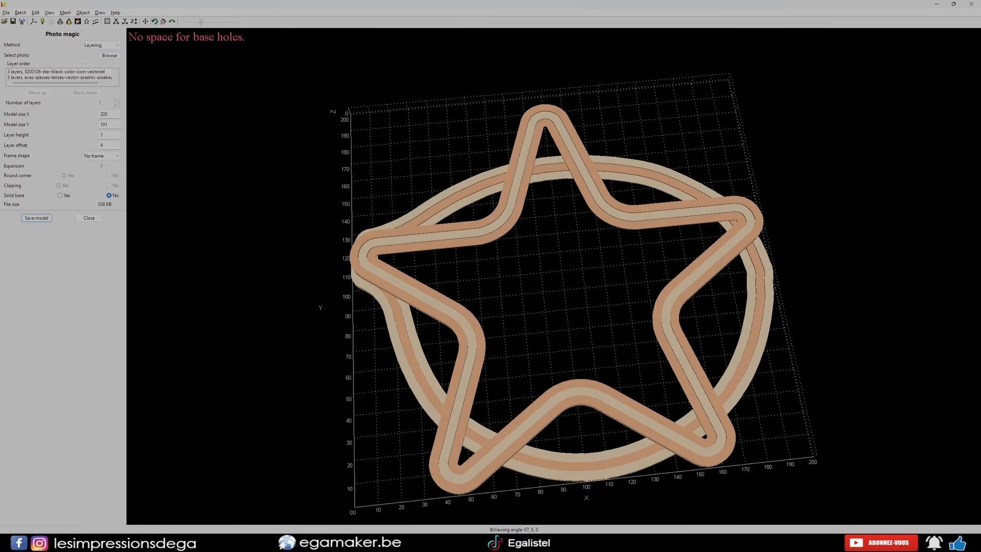
click(56, 72)
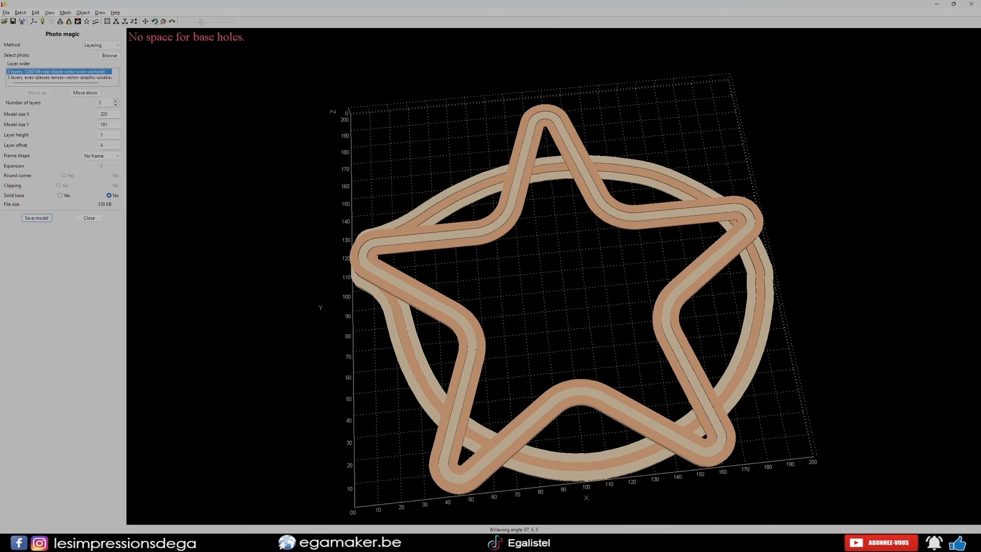
click(59, 78)
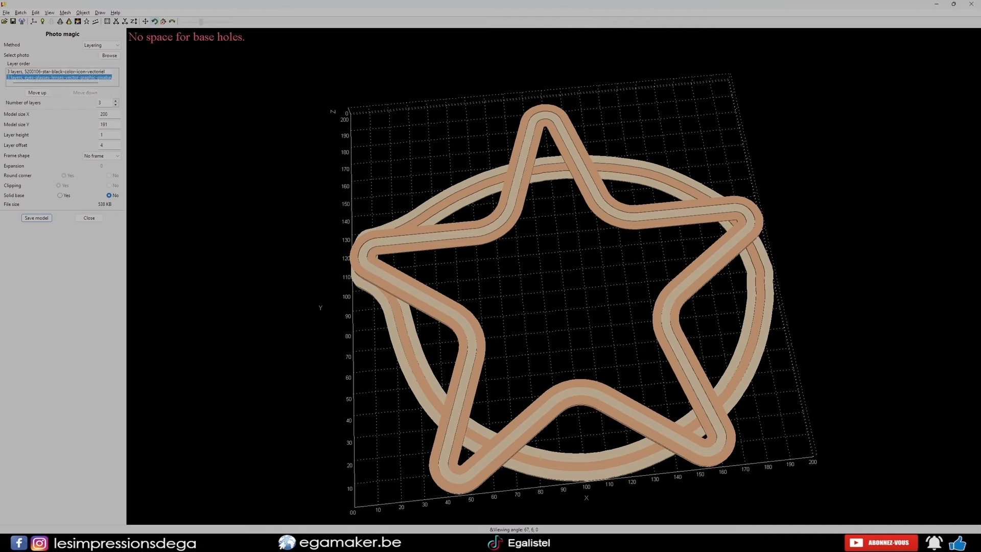
click(56, 72)
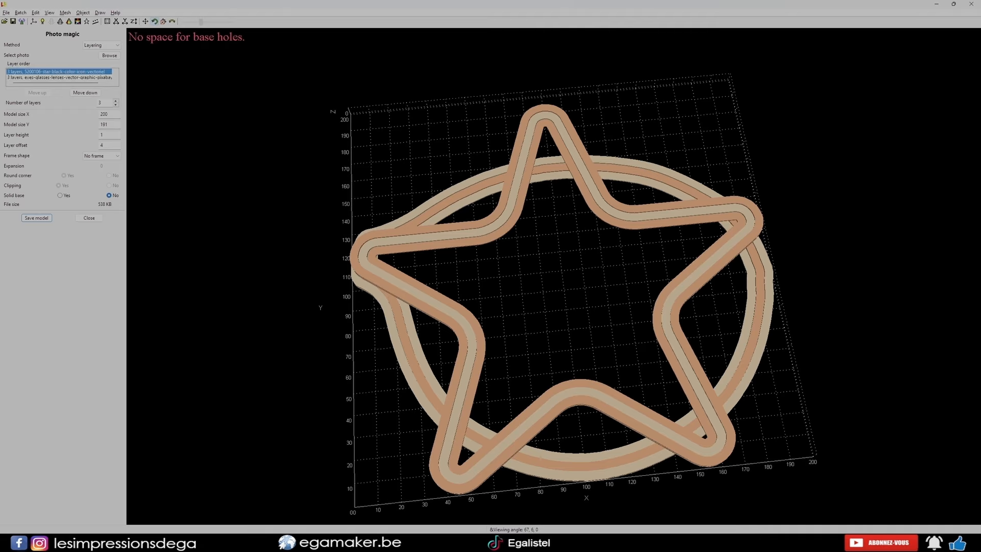
click(59, 78)
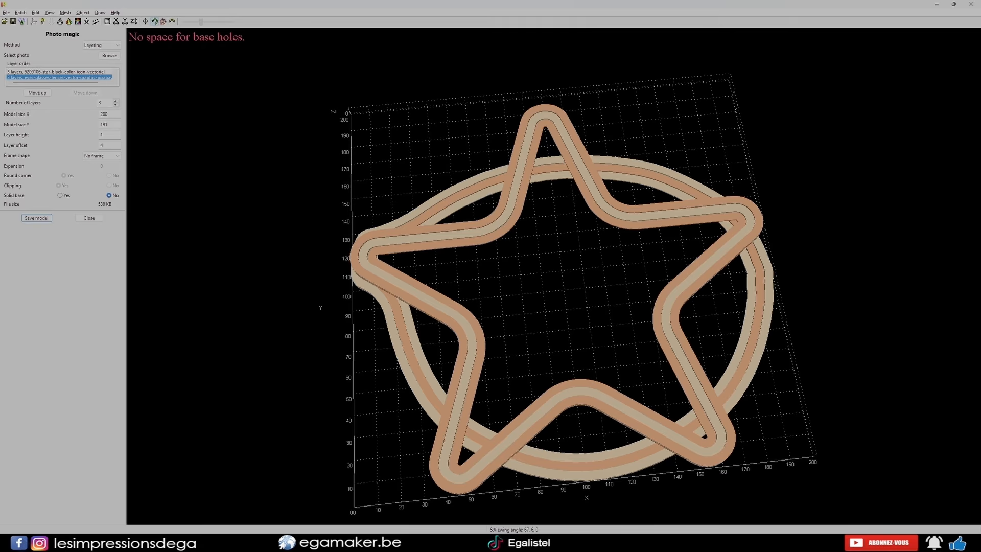
click(38, 93)
drag(556, 306, 555, 245)
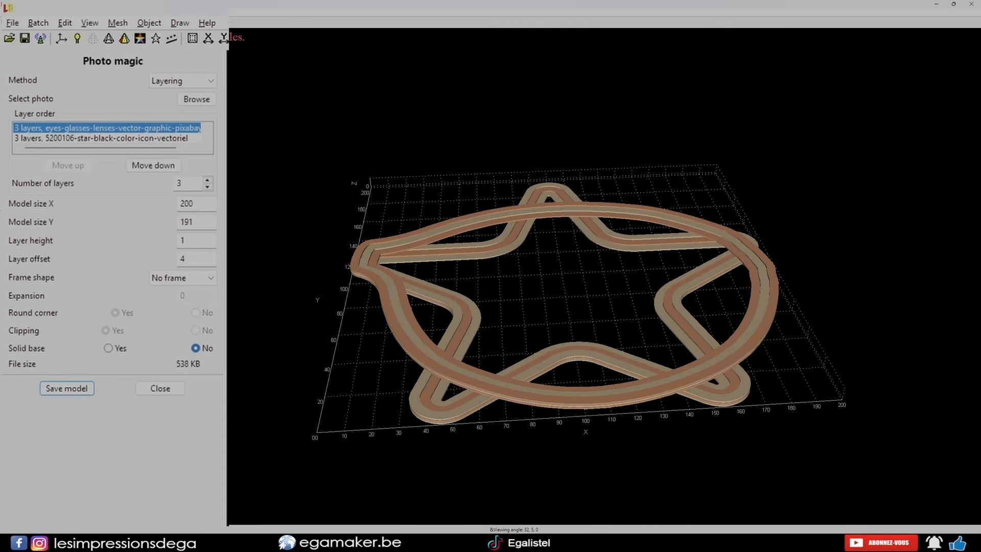
Step: Set the number of layers for the eyes-glasses photo to 5 and review the layered model
click(207, 187)
text(5)
key(Return)
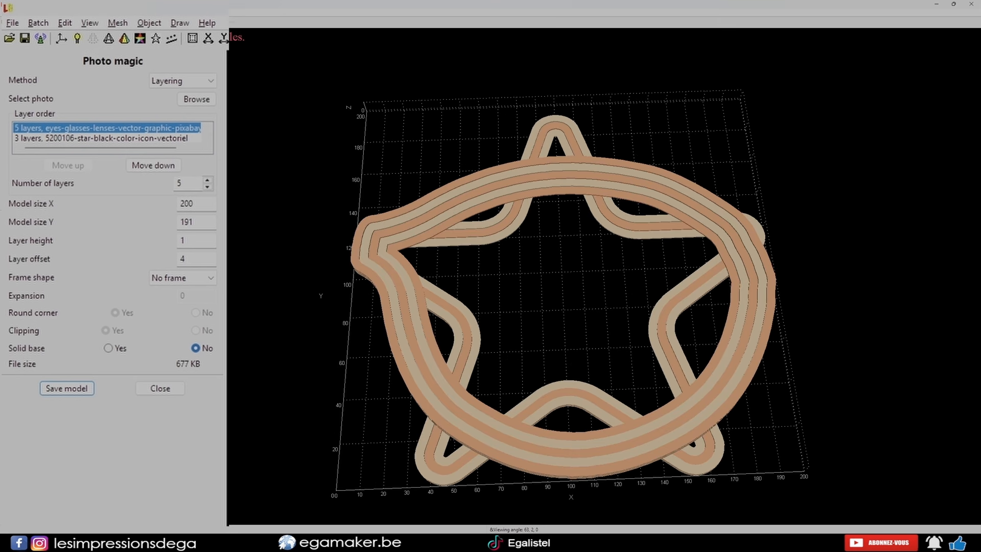
drag(572, 306, 576, 279)
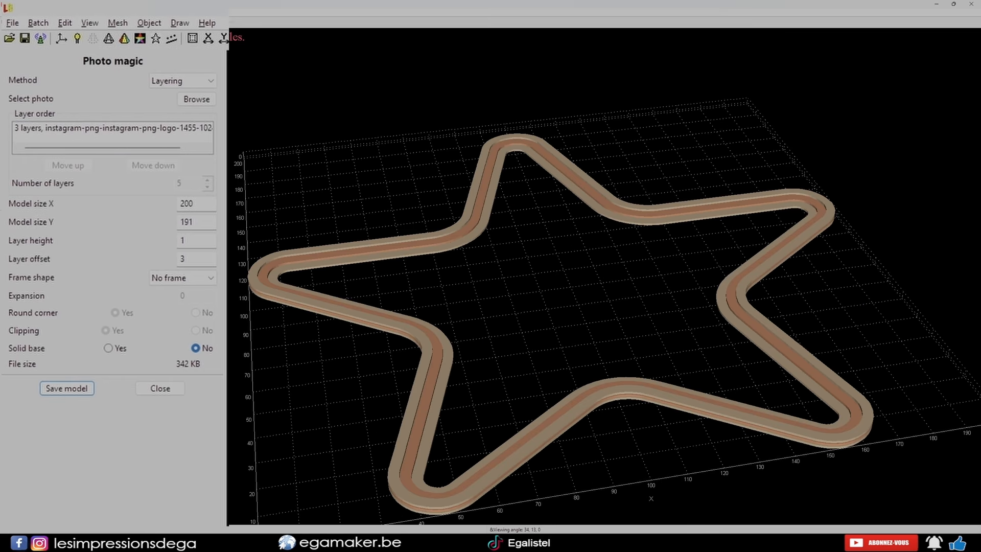
scroll(605, 276, down, 1)
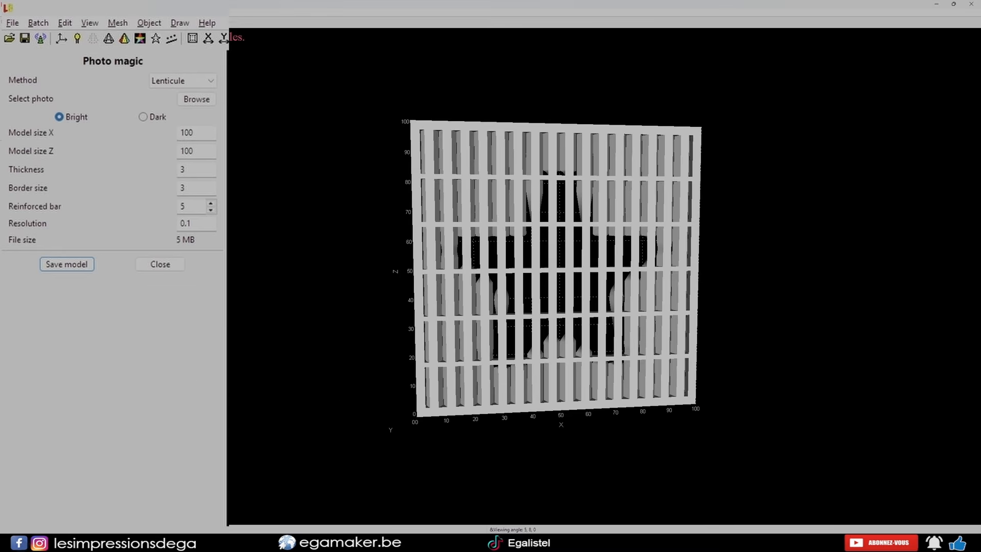
Step: Load the star and eyes-glasses images together as the photos of the Lenticule model
drag(460, 276, 813, 271)
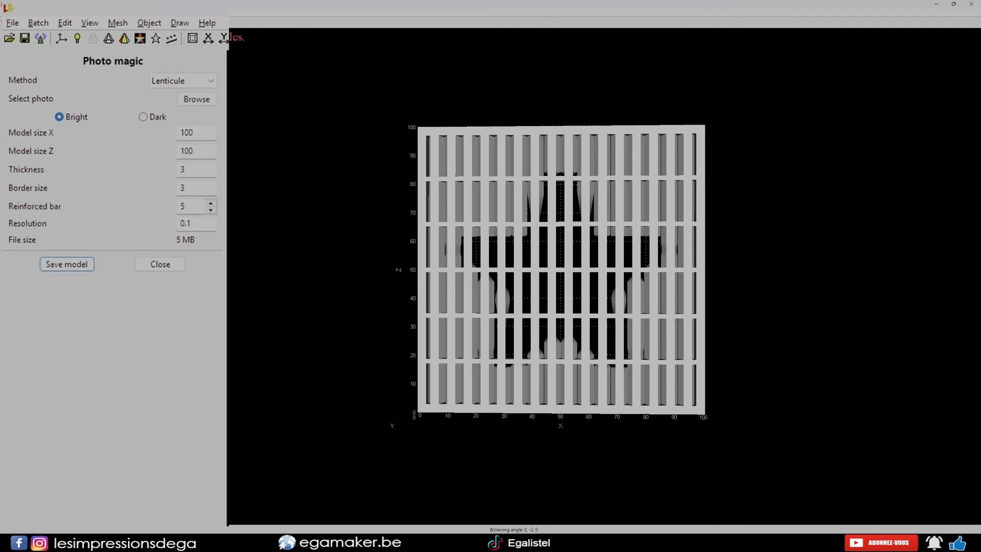
click(196, 99)
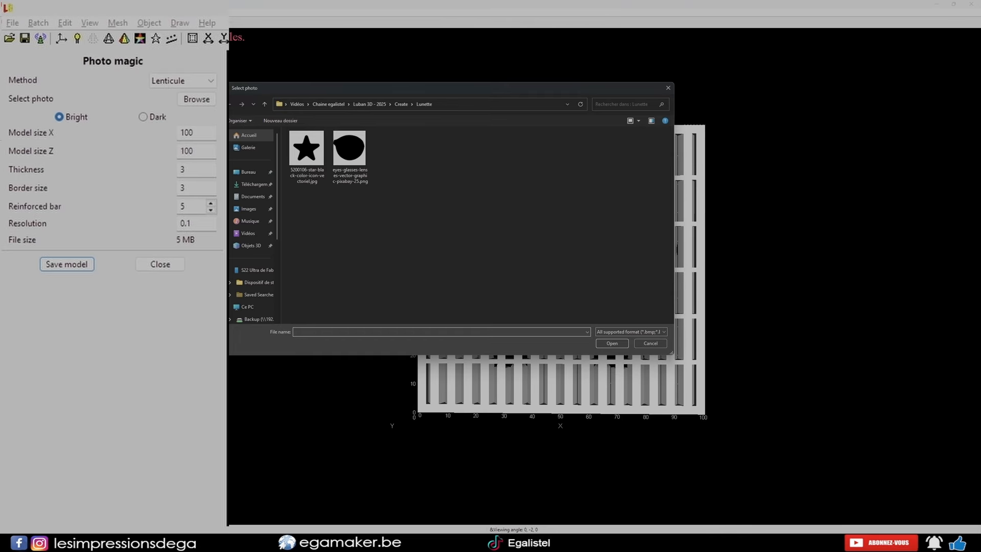
click(306, 153)
ctrl+click(349, 153)
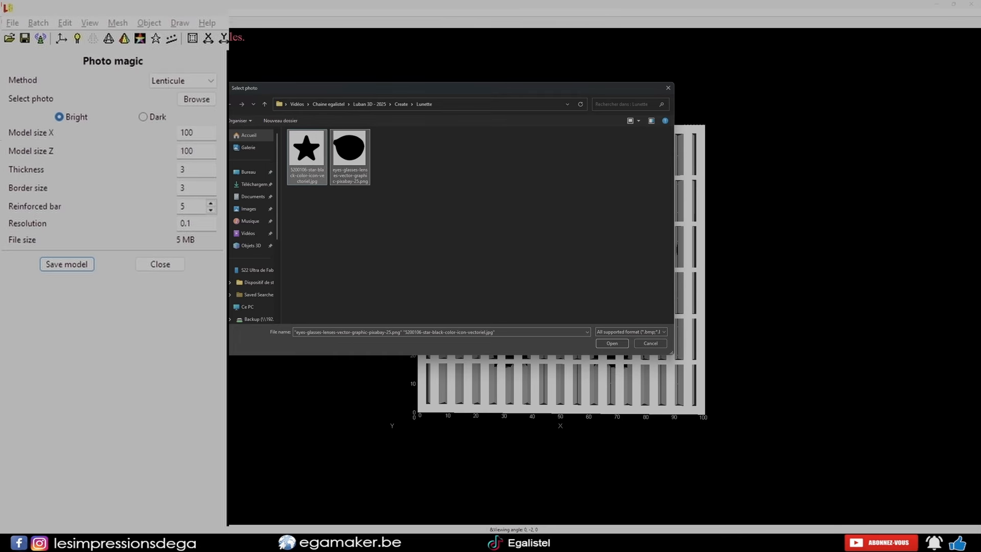
click(612, 344)
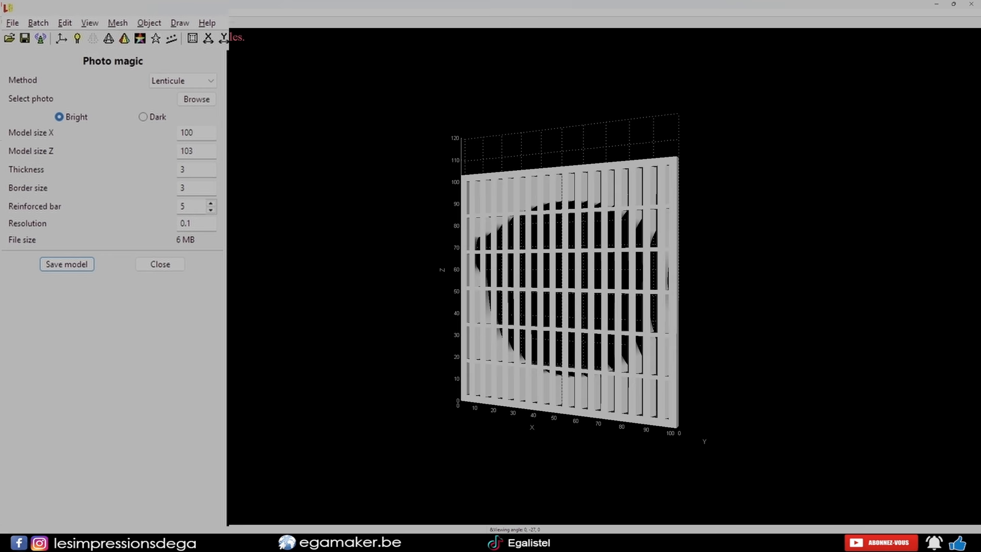
Step: Set the Lenticule model's X size to 200 and its thickness to 1
middle_drag(570, 271, 425, 255)
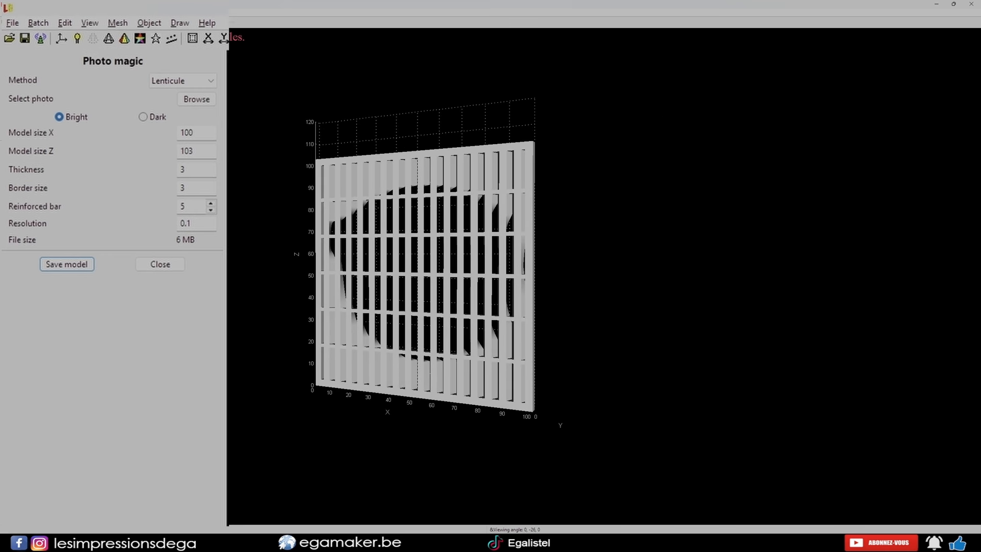
drag(195, 133, 179, 132)
text(200)
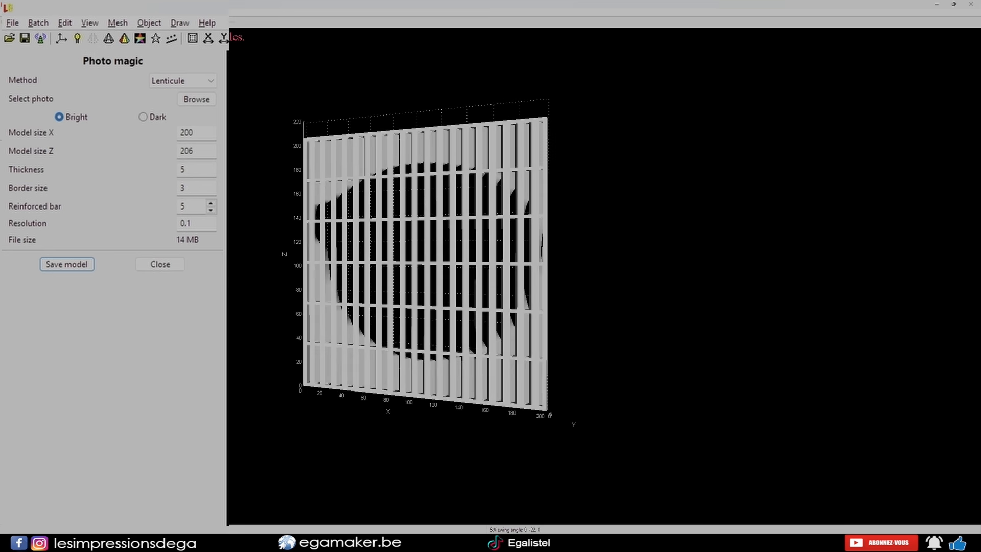
key(BackSpace)
text(1)
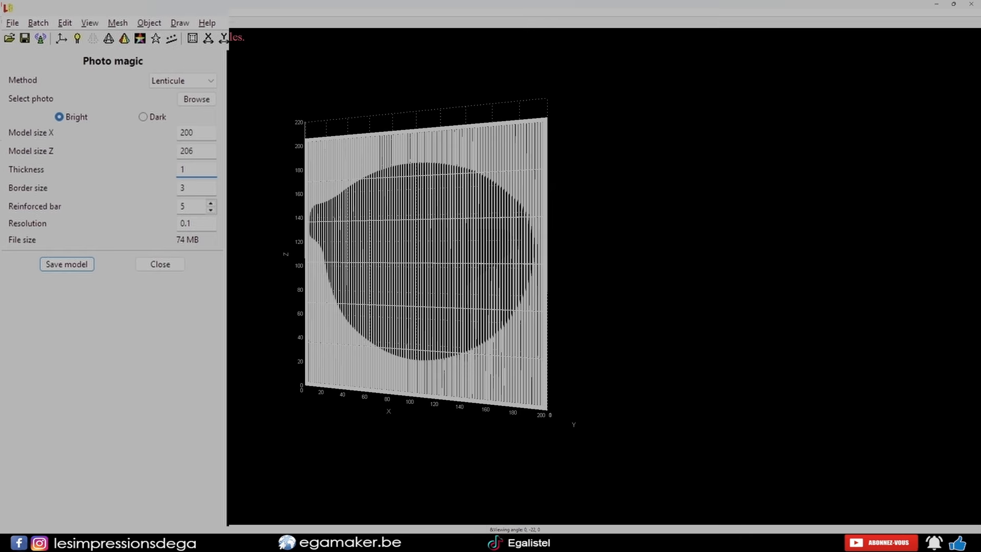
mouse_move(409, 307)
mouse_down()
mouse_move(397, 274)
mouse_move(375, 289)
mouse_move(429, 306)
mouse_move(528, 308)
mouse_move(401, 307)
mouse_up()
Step: Set the lenticule's border size to 5 and reinforced bars to 10, and view the star image side
double_click(183, 188)
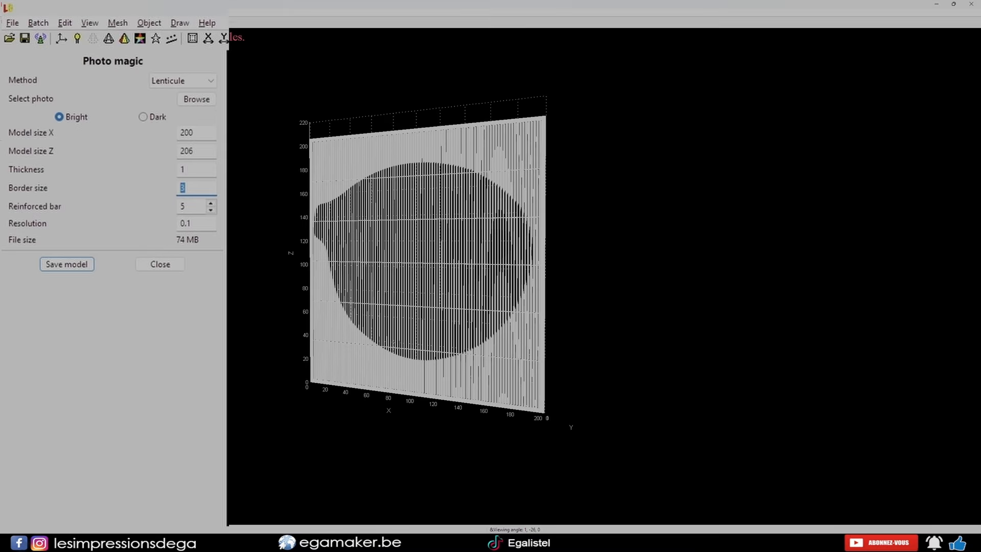
text(5)
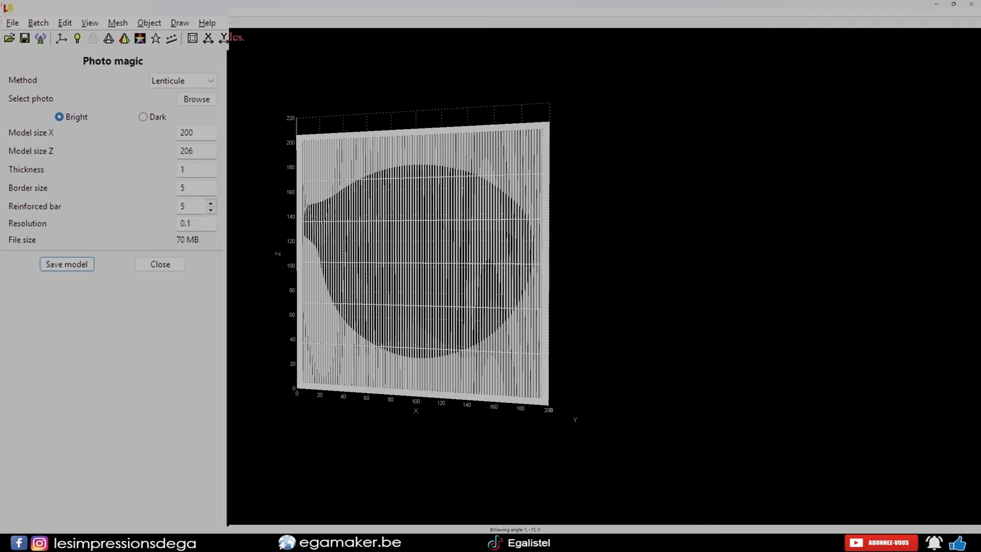
text(10)
drag(459, 291, 567, 309)
scroll(416, 270, up, 5)
right_drag(417, 270, 561, 291)
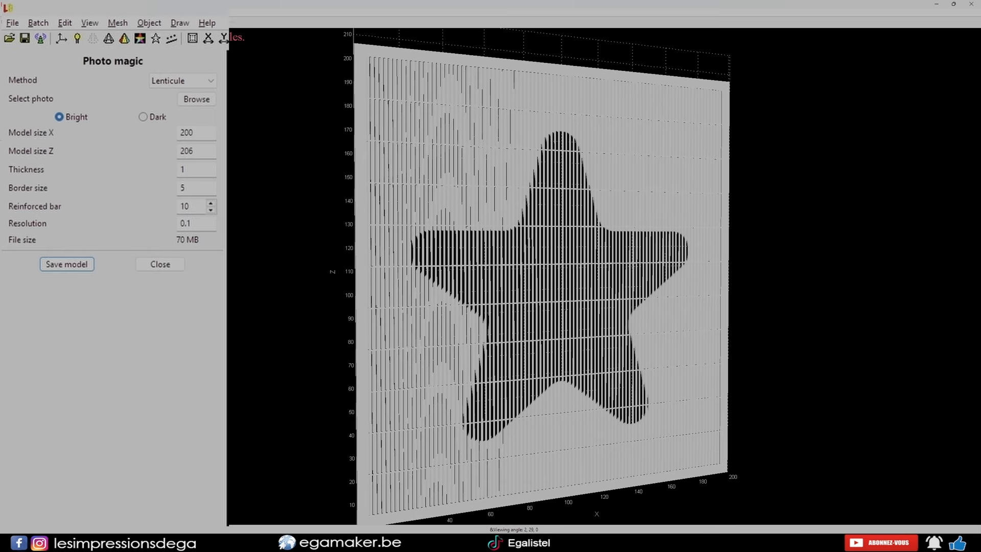
scroll(561, 276, down, 1)
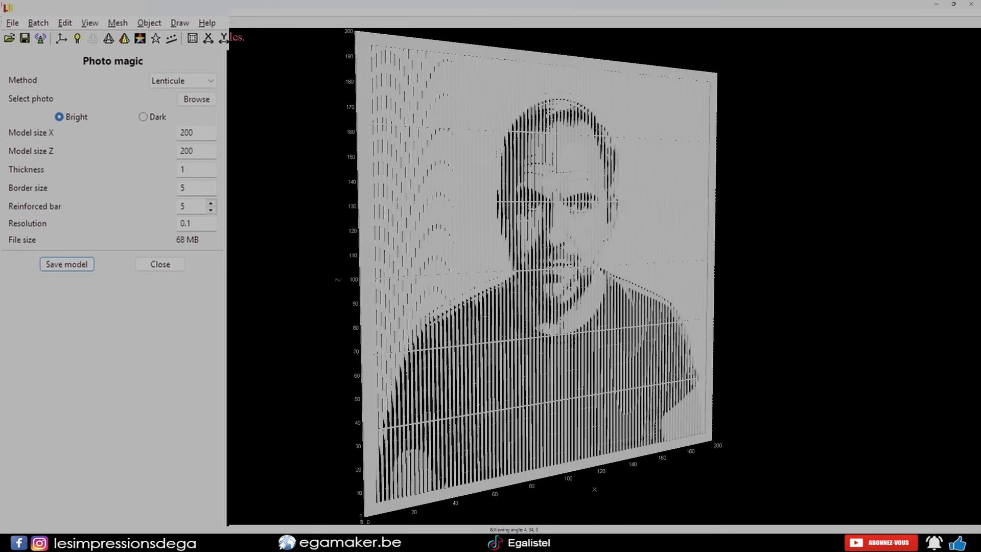
Step: Inspect the portrait and figurine lenticule from both side angles to compare its two images
drag(562, 276, 527, 276)
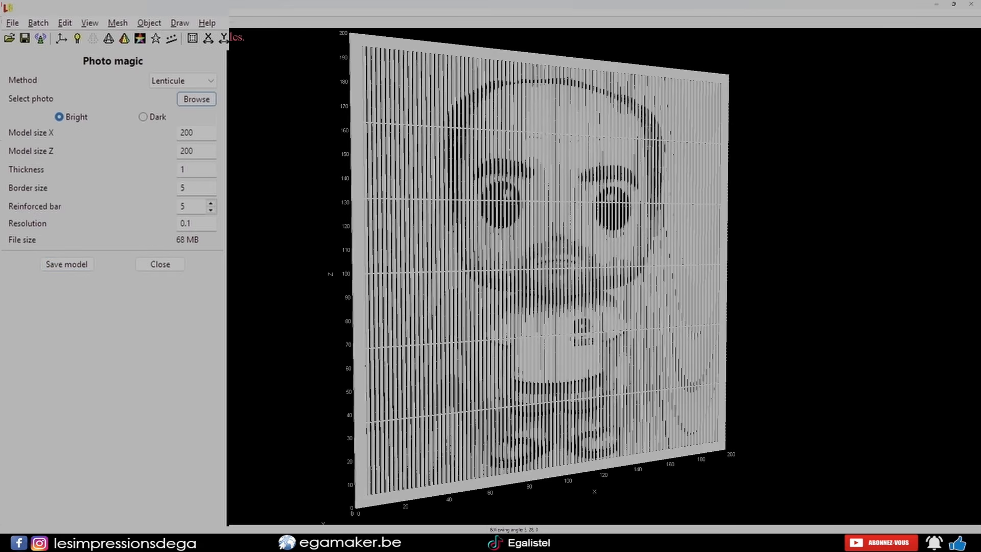
drag(546, 276, 488, 278)
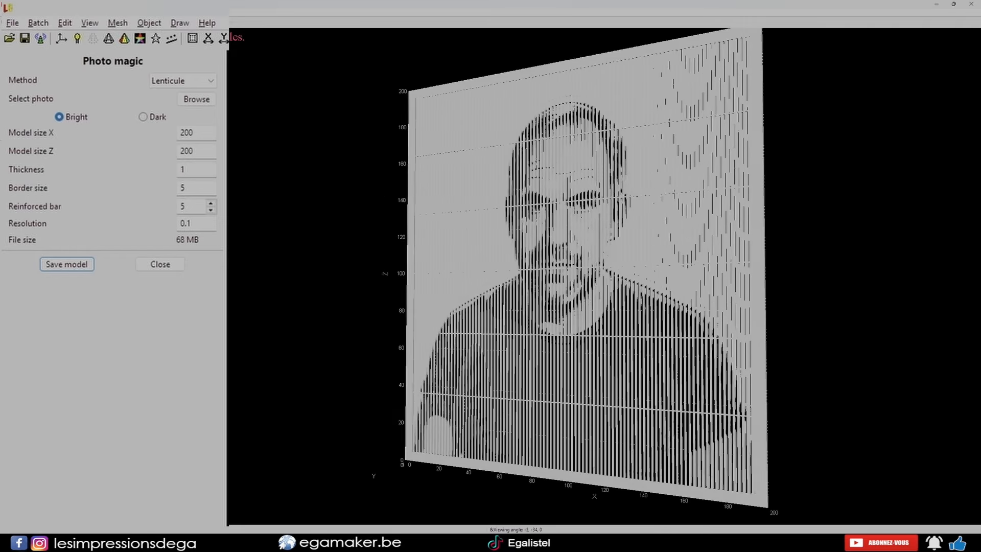
right_drag(488, 278, 430, 260)
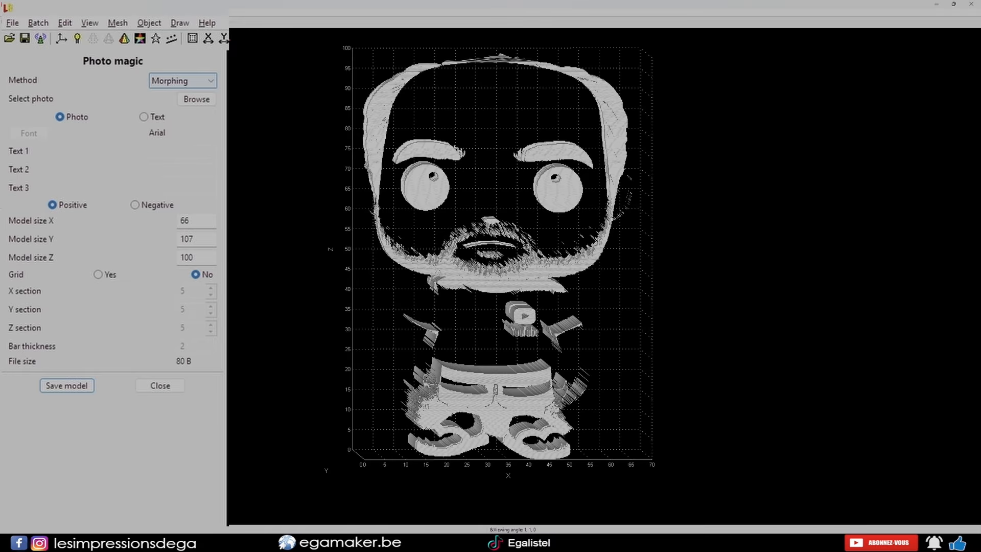
Step: Examine the Morphing figurine model from the front, at slight angles and from behind
drag(495, 256, 502, 257)
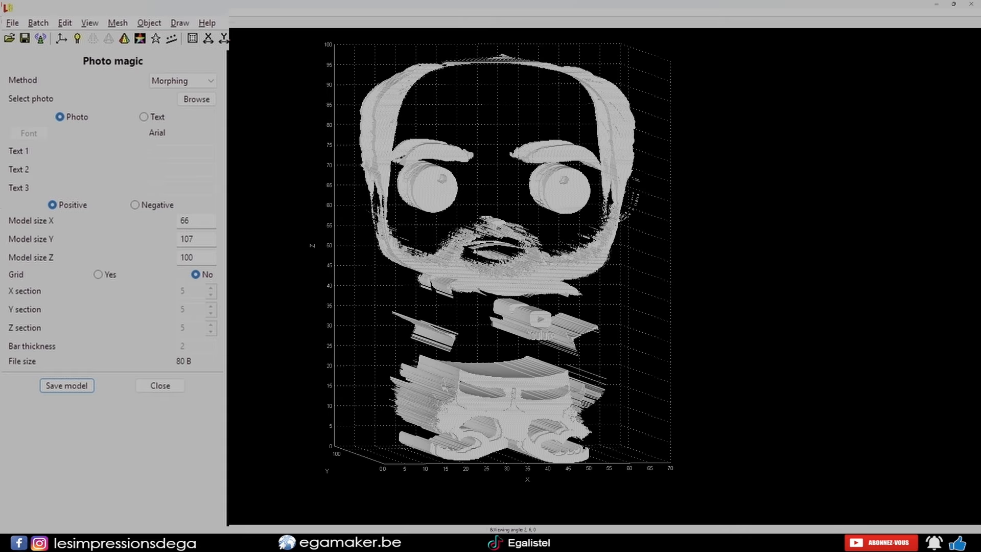
drag(503, 257, 492, 254)
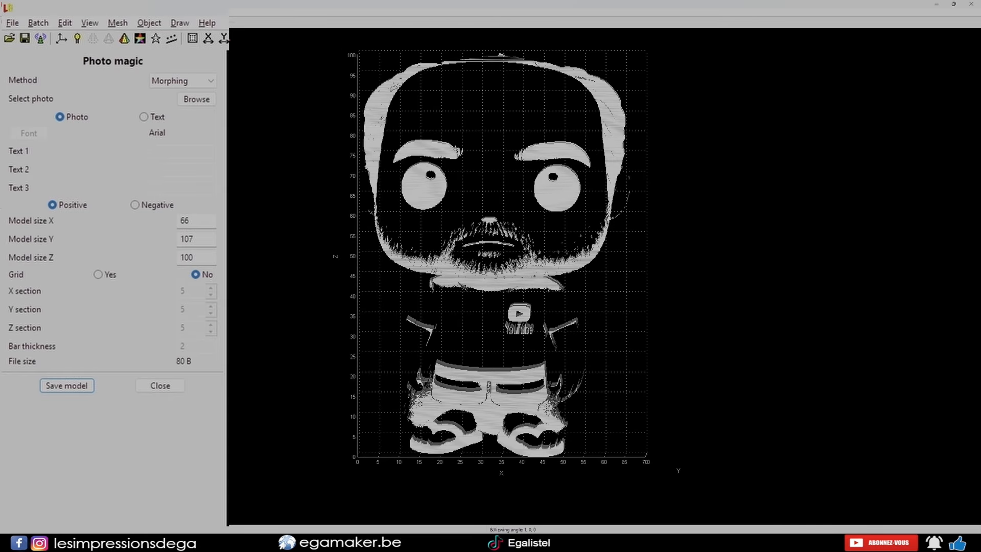
drag(492, 254, 683, 253)
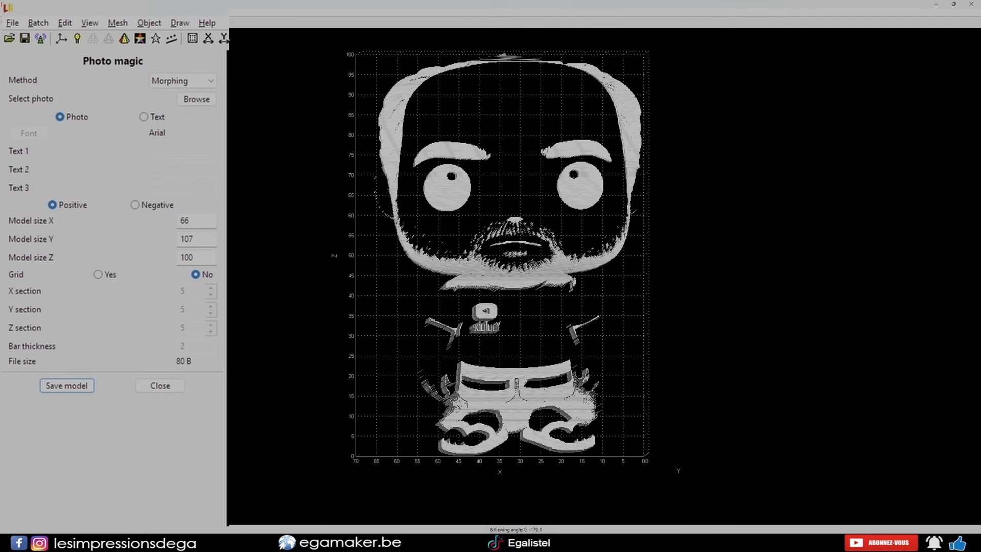
drag(327, 255, 699, 257)
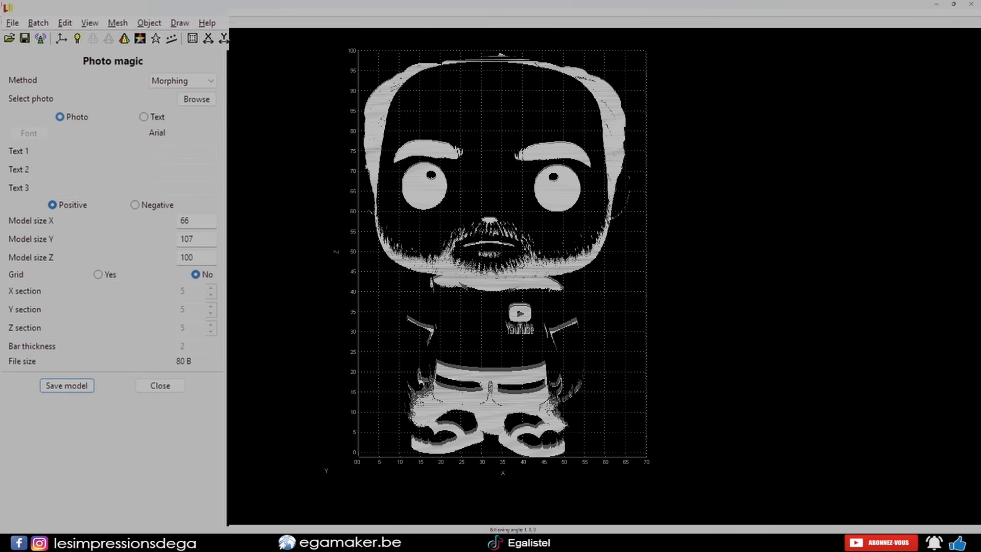
Step: Load the star and eyeglass-lens images into the Morphing model and view its lens and star sides
click(185, 99)
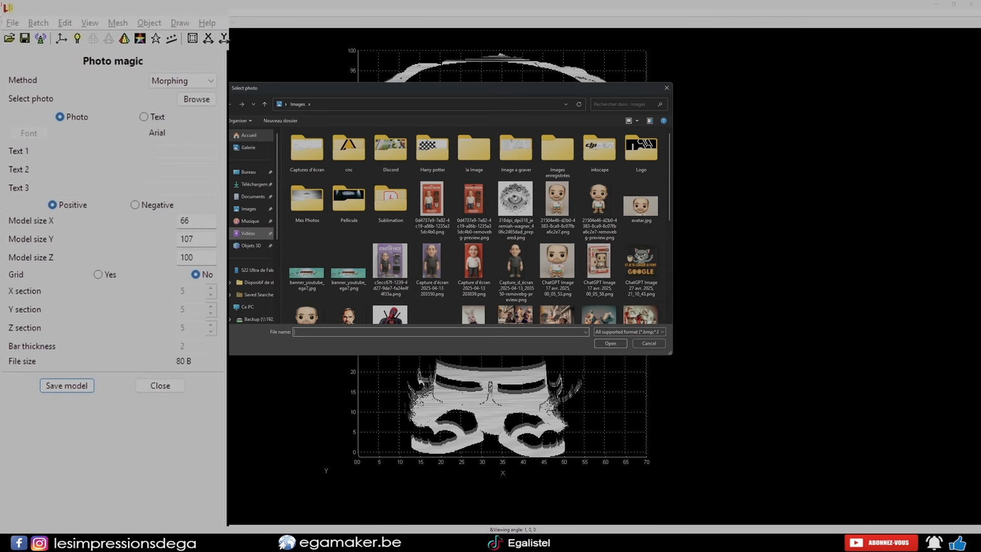
click(248, 233)
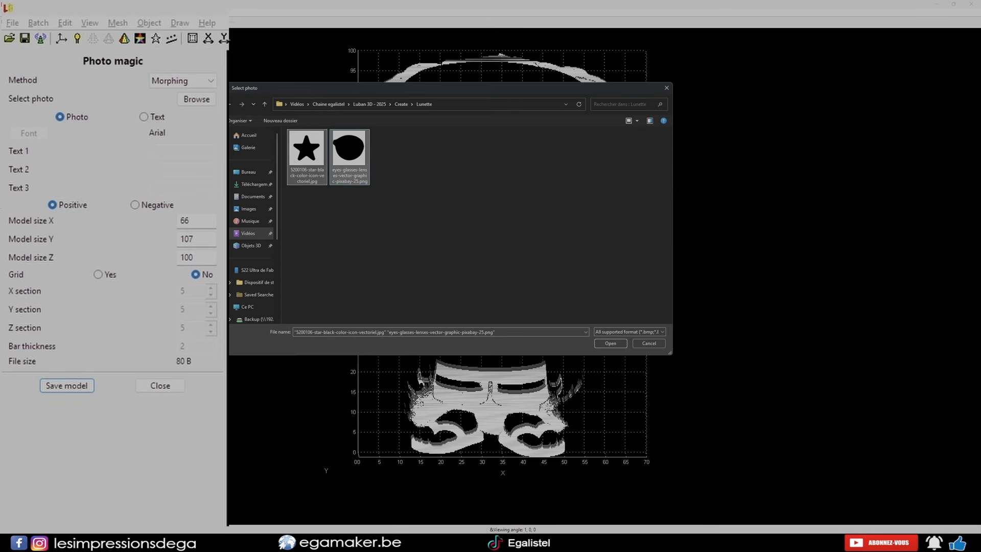
click(610, 343)
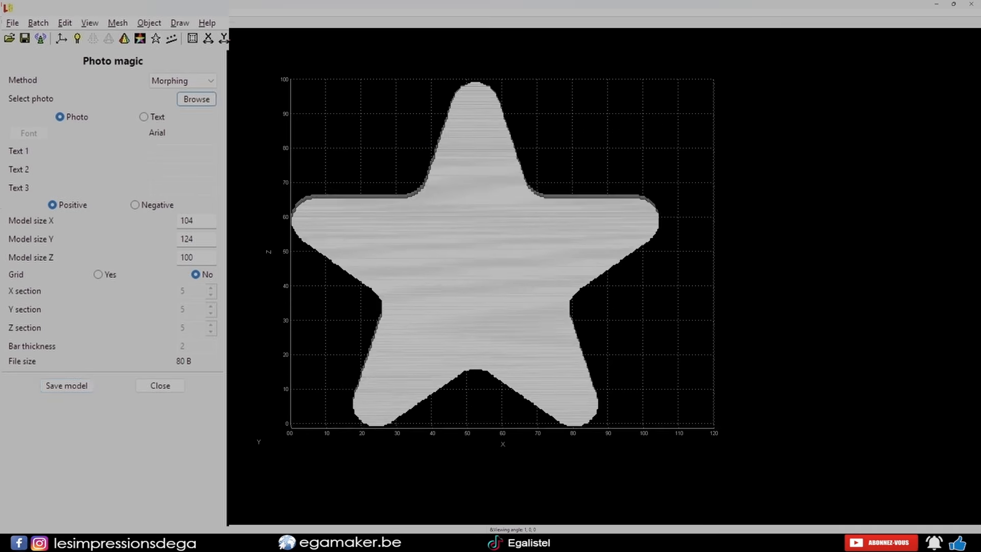
drag(485, 276, 659, 279)
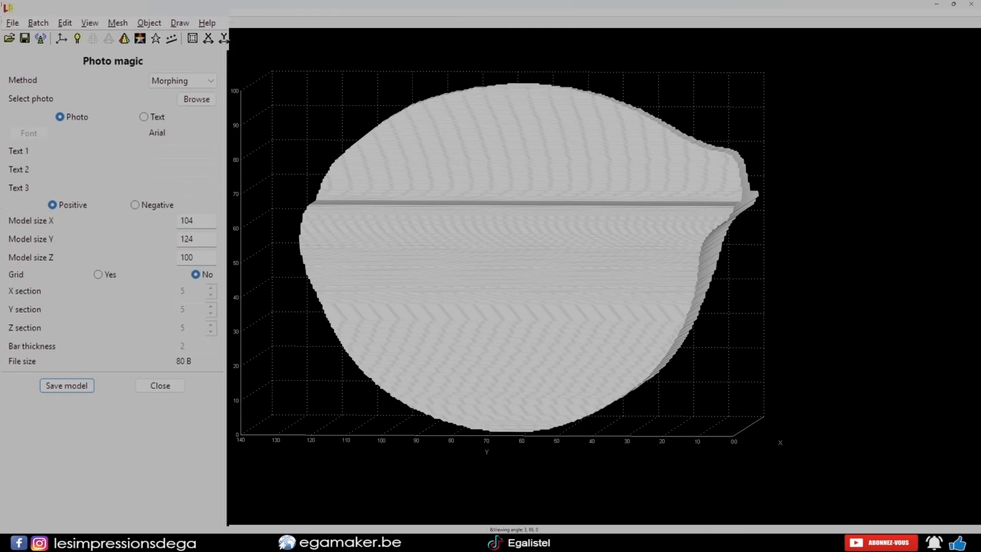
scroll(501, 276, down, 4)
drag(501, 276, 593, 279)
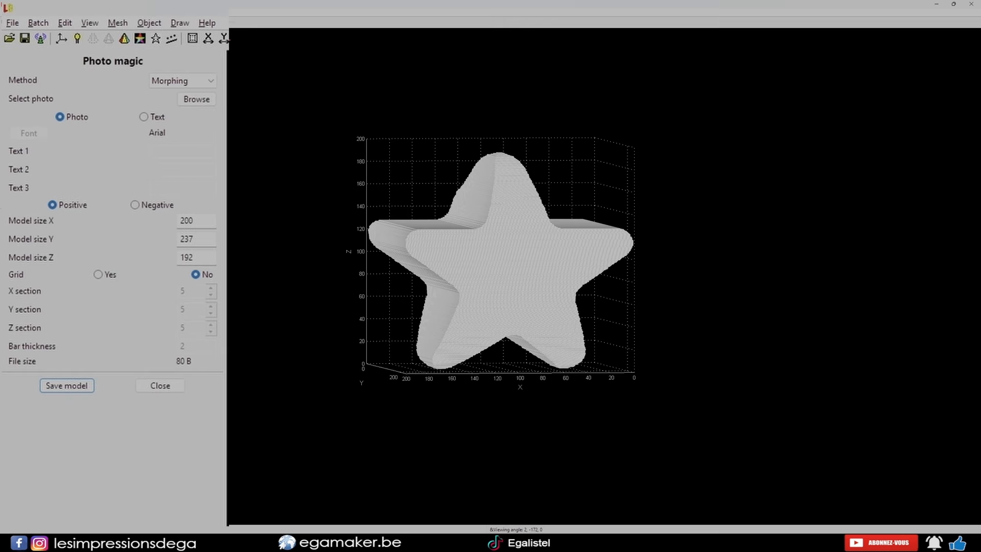
Step: Switch the Morphing source to text and generate a model from the three texts EGA, AGE and GEA
click(144, 117)
click(182, 151)
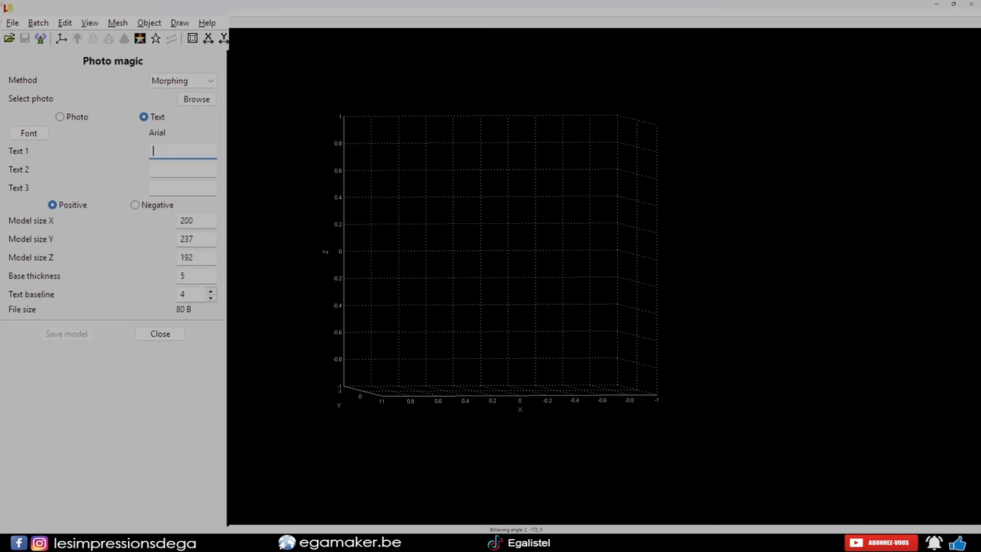
text(EGA)
key(Tab)
text(AGE)
key(Tab)
text(GEA)
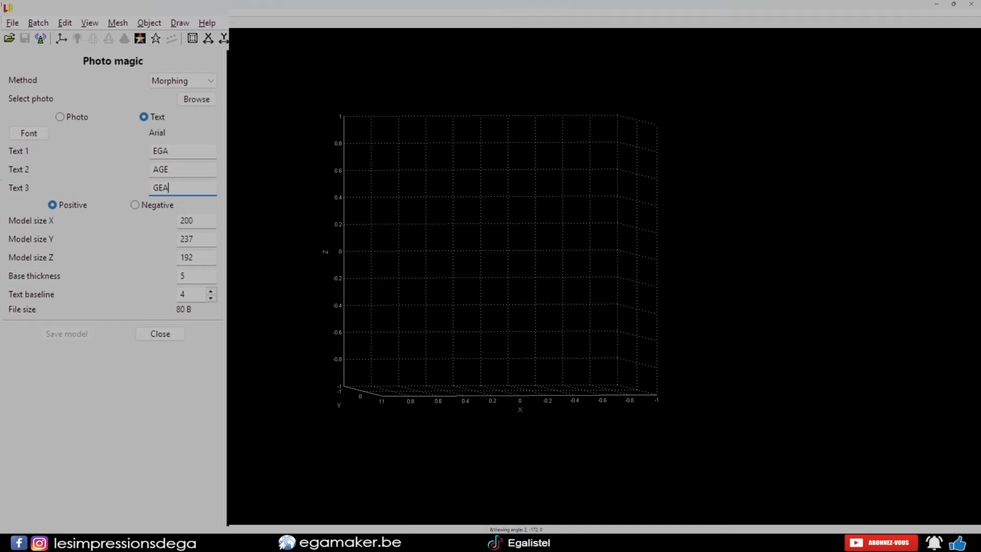
key(Return)
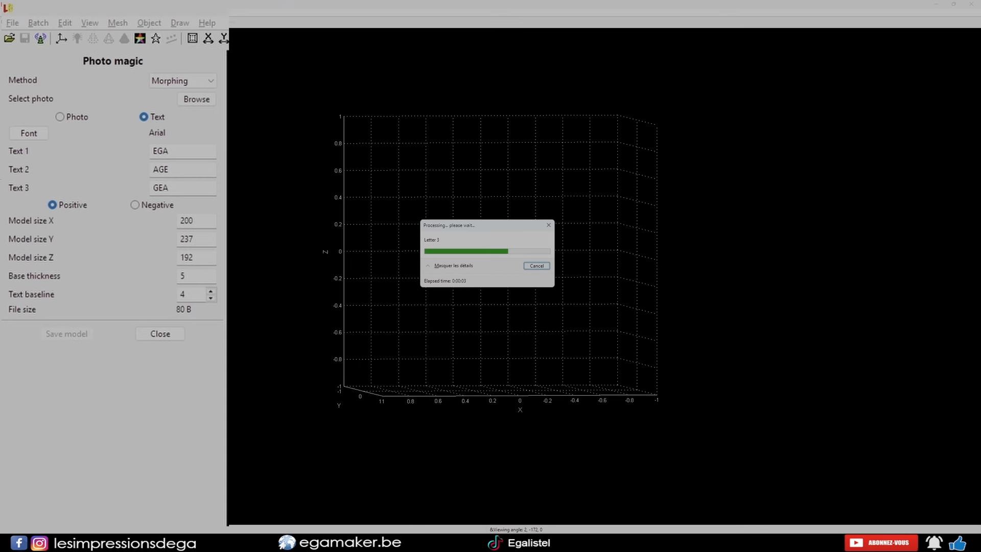
Step: View the three-text Morphing model from above and from the front, and clear its third text
drag(562, 276, 595, 457)
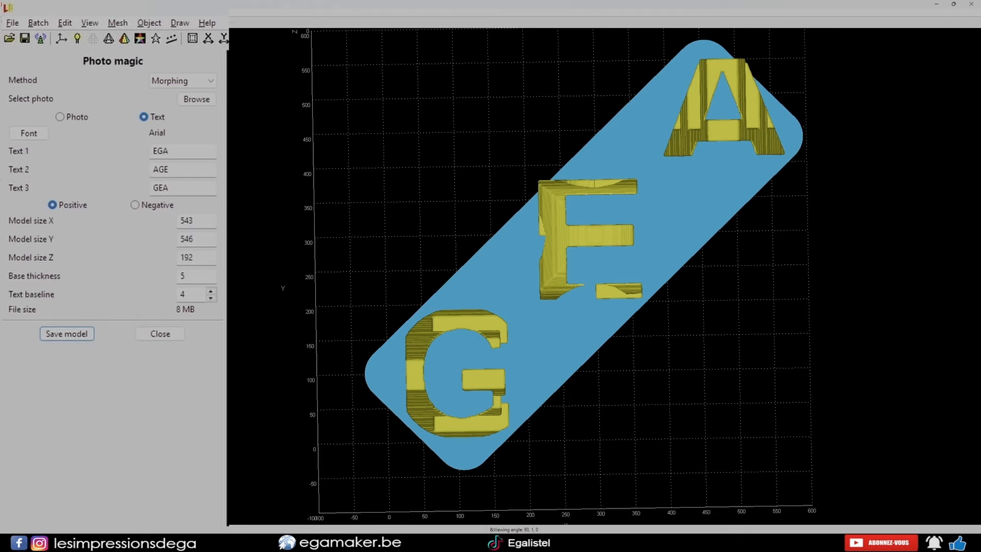
right_drag(588, 276, 551, 300)
drag(551, 300, 560, 124)
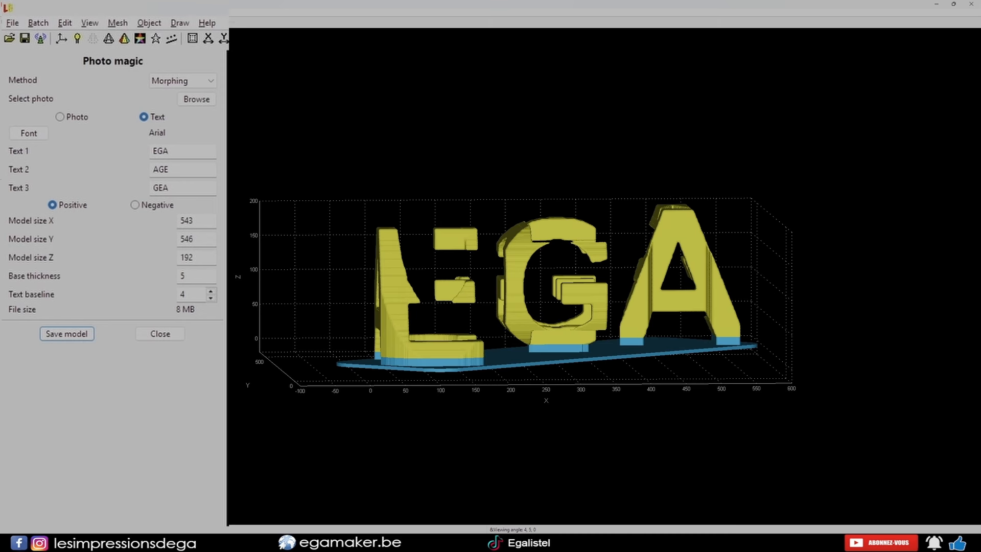
double_click(160, 188)
key(BackSpace)
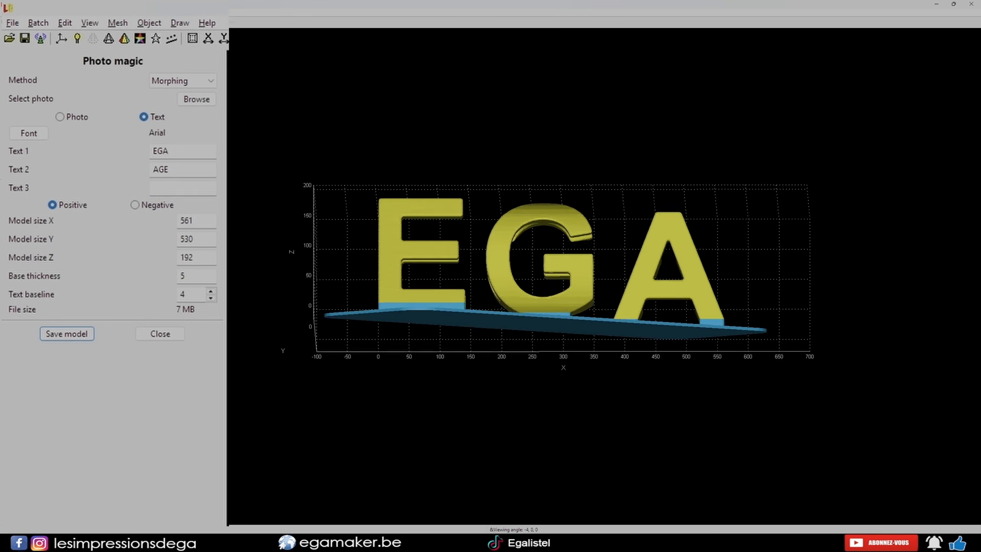
Step: Examine the Morphing lettering made from EGALISTEL and EGA from the front and from above
drag(561, 245, 382, 139)
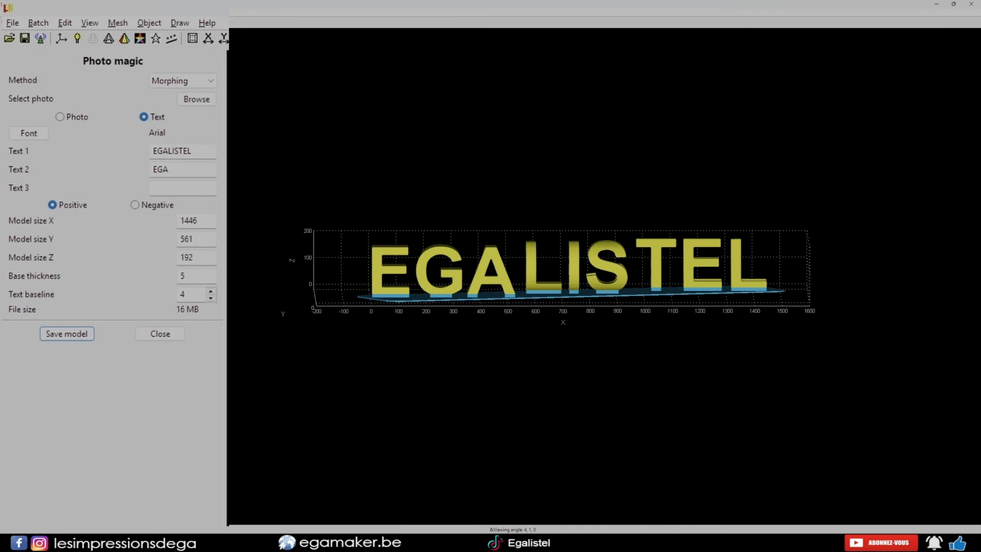
drag(562, 266, 564, 266)
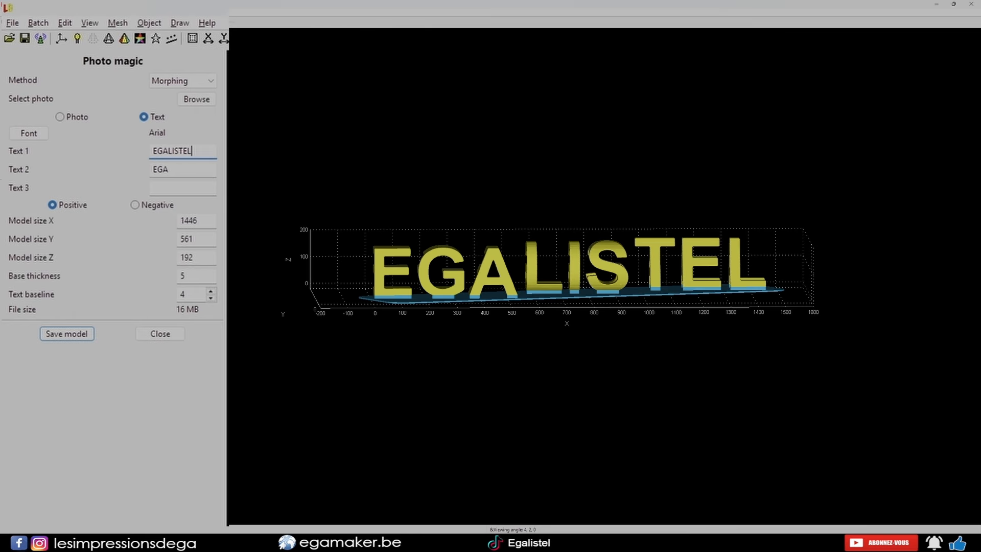
drag(562, 276, 973, 359)
click(170, 169)
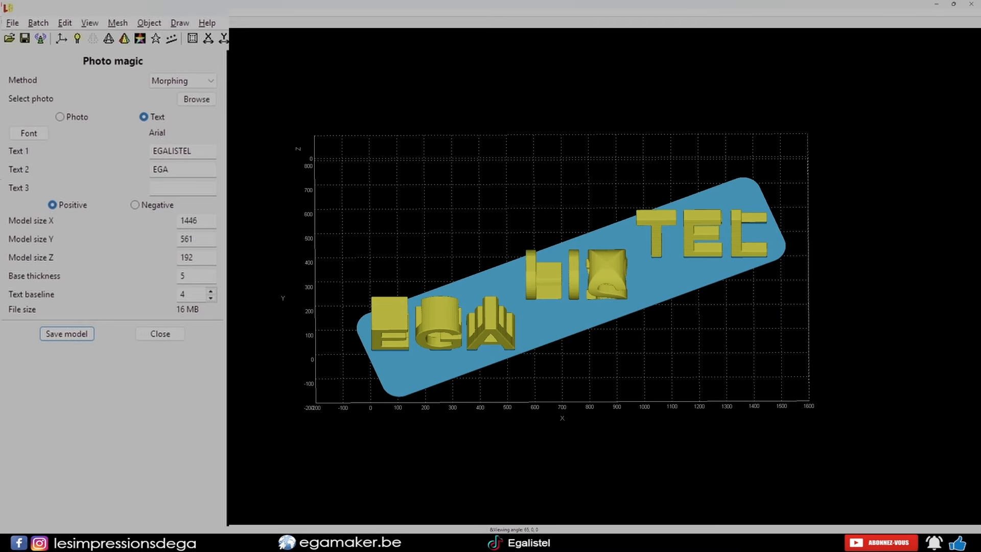
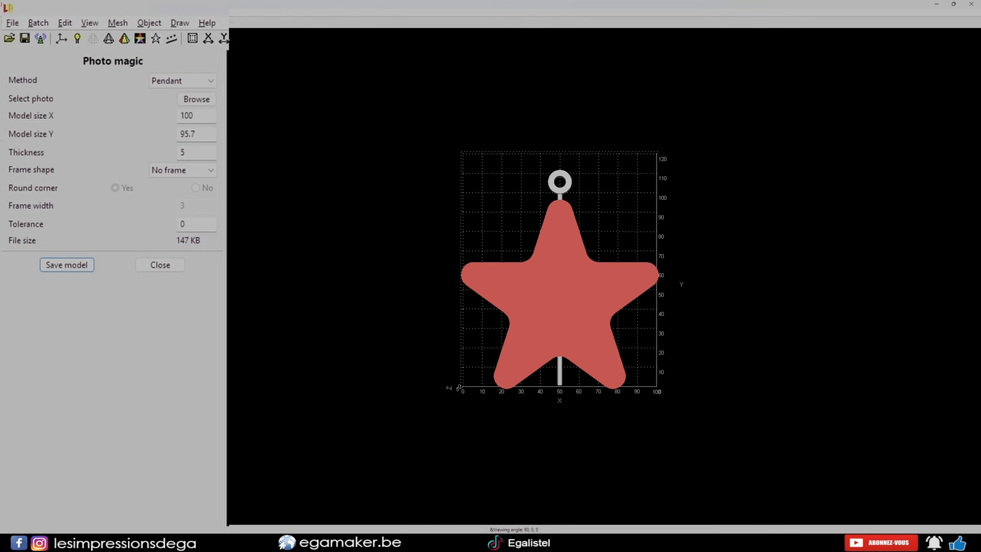
Step: Set the star pendant's X size to 150 and its thickness to 3
double_click(187, 116)
text(150)
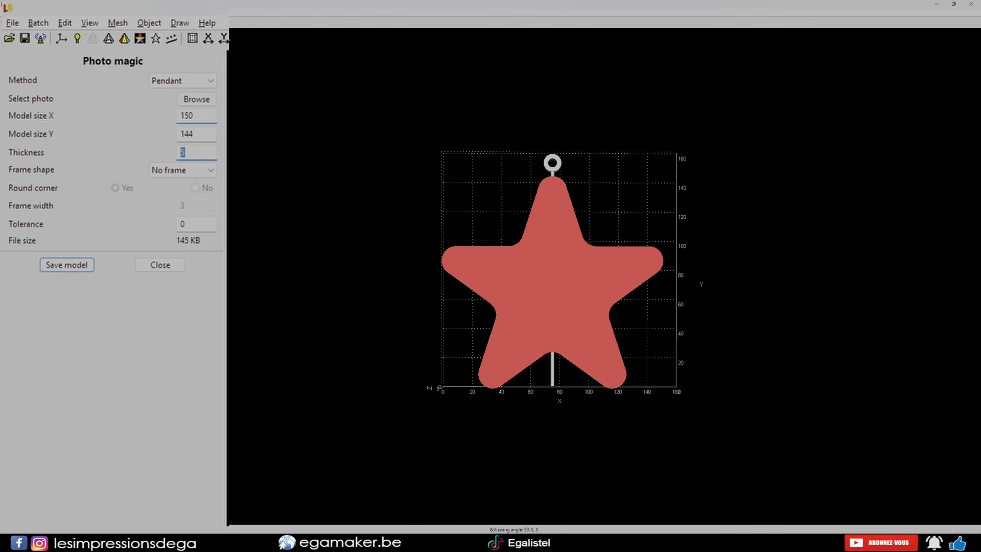
key(Tab)
key(Tab)
text(3)
key(Tab)
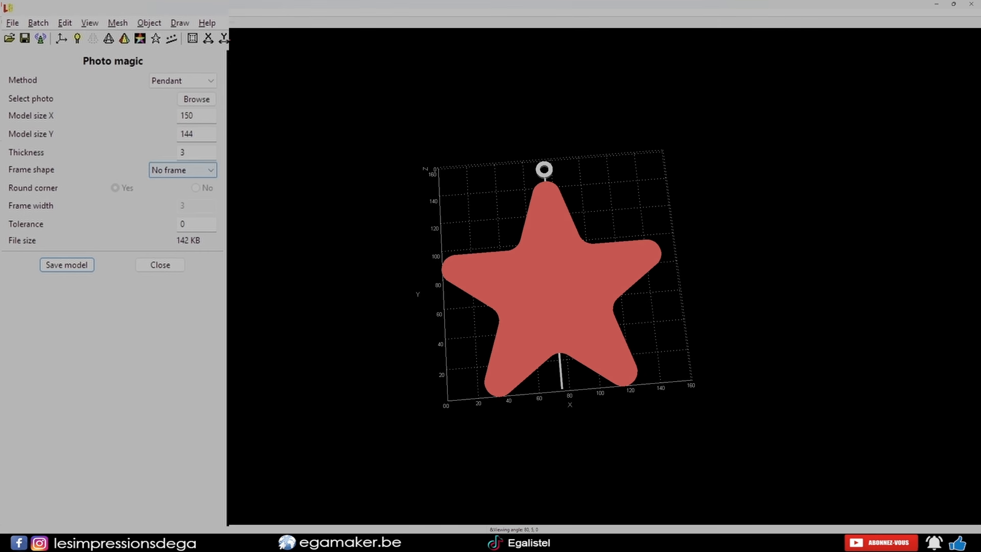
Step: Give the star pendant a Square frame and set its tolerance to -0.2
key(alt+Down)
key(Down)
key(Down)
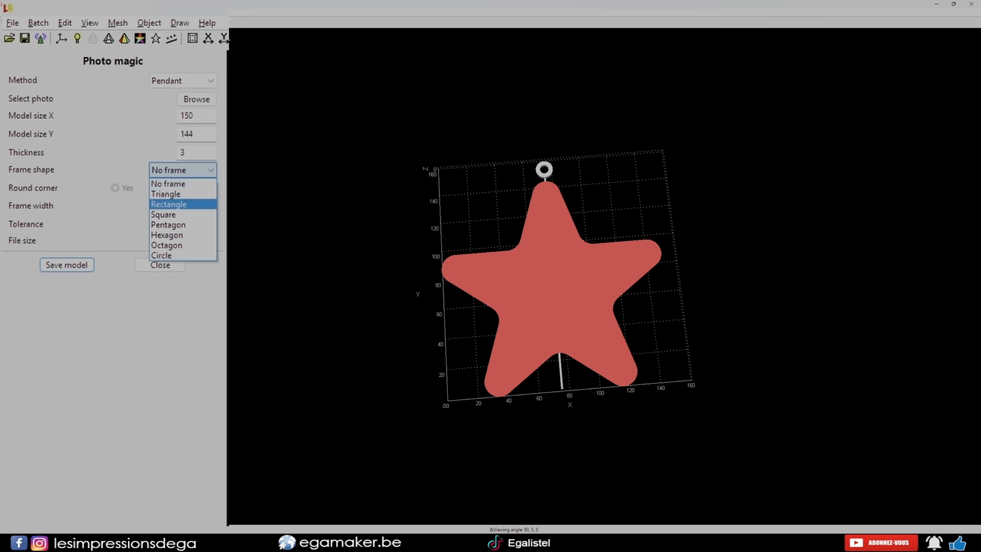
key(Down)
key(Return)
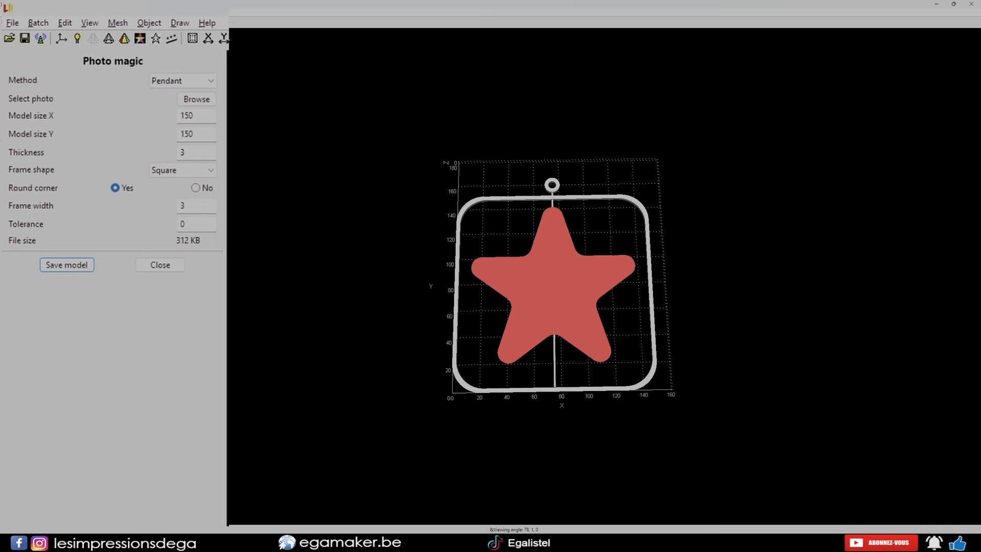
double_click(184, 223)
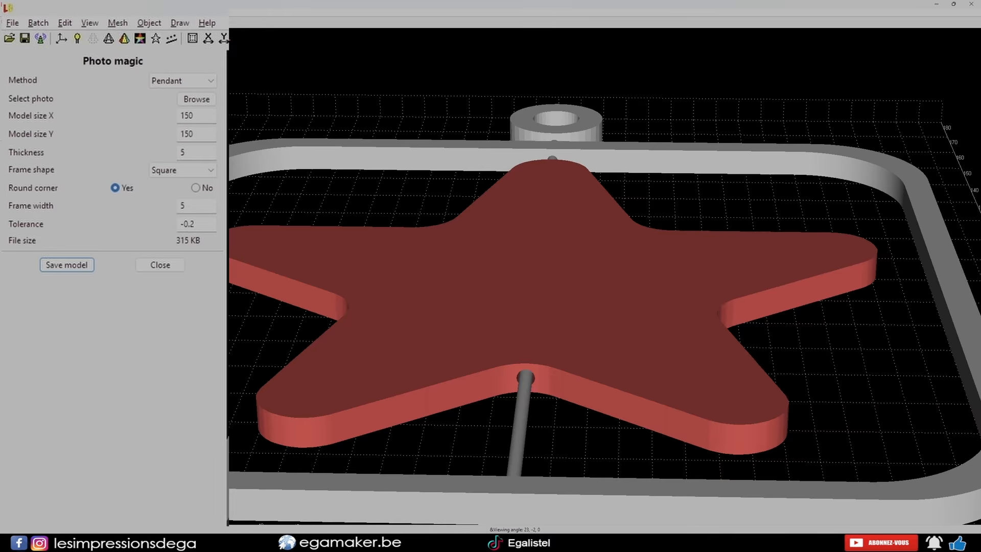
Step: Examine the framed star pendant from oblique angles and close up where the rod enters the star
drag(526, 306, 747, 323)
scroll(604, 276, down, 3)
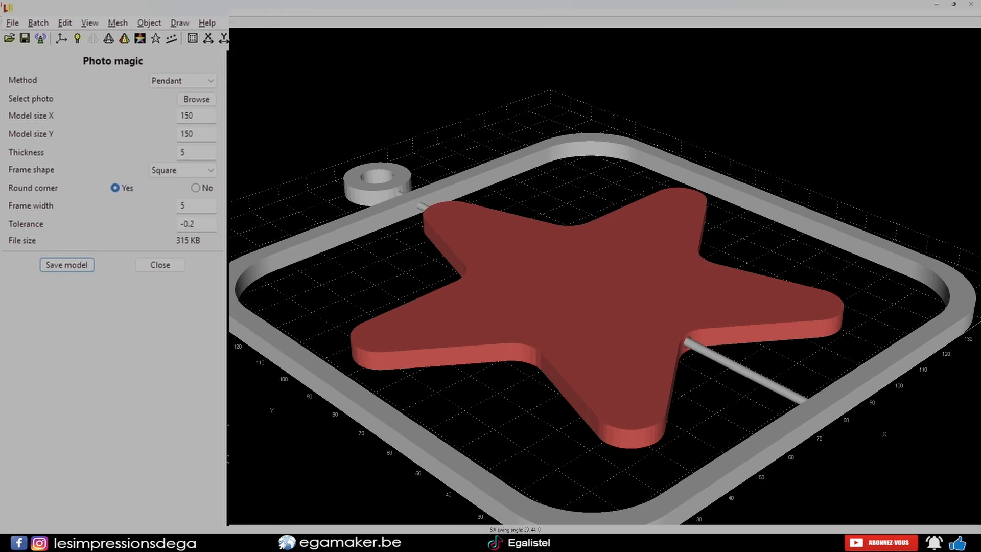
right_drag(604, 307, 566, 235)
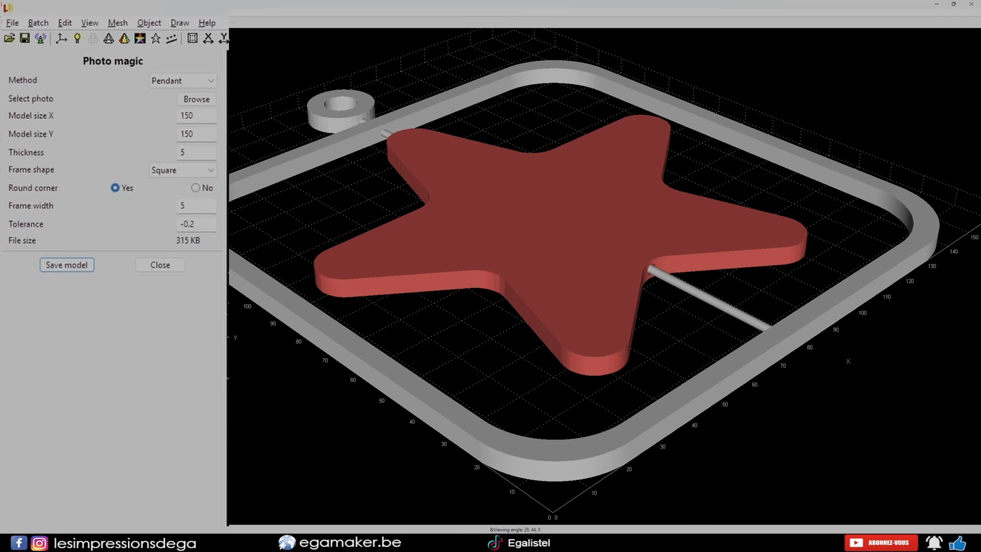
drag(566, 235, 587, 241)
scroll(604, 275, down, 2)
right_drag(588, 241, 573, 248)
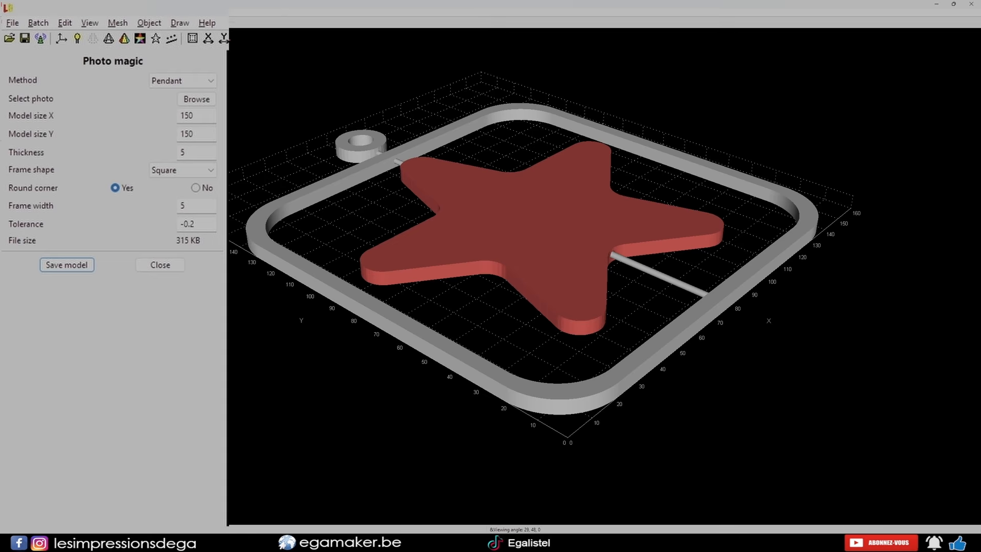
scroll(573, 248, up, 8)
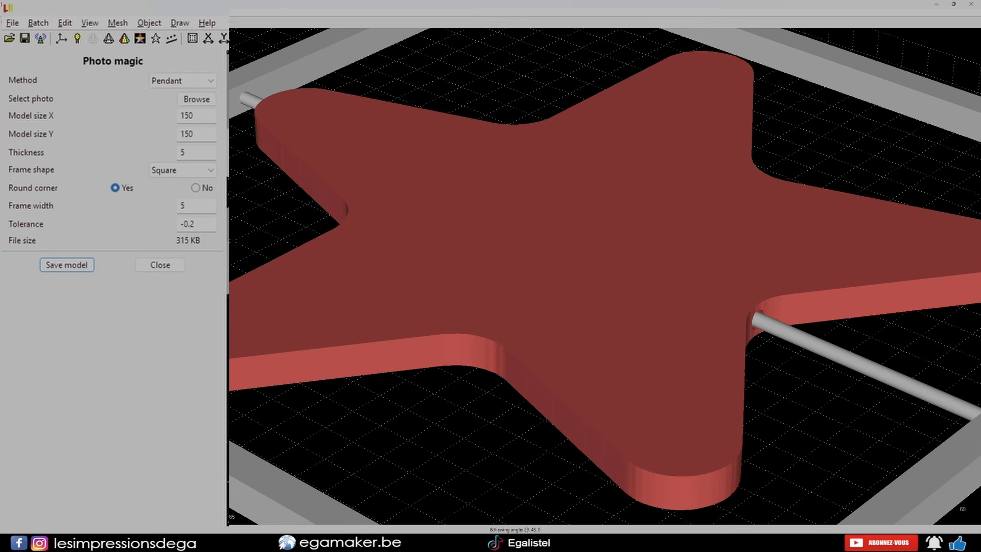
drag(573, 248, 434, 196)
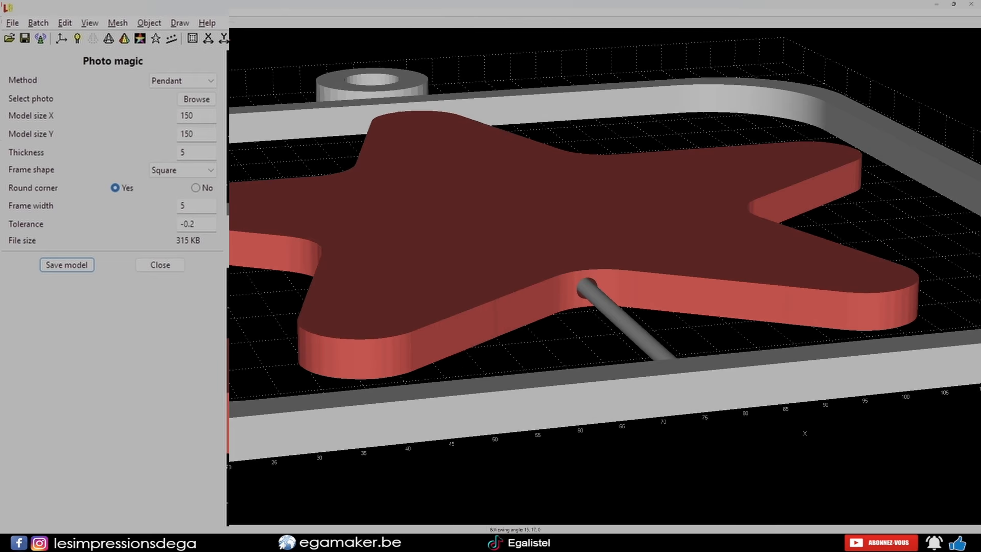
scroll(506, 204, up, 4)
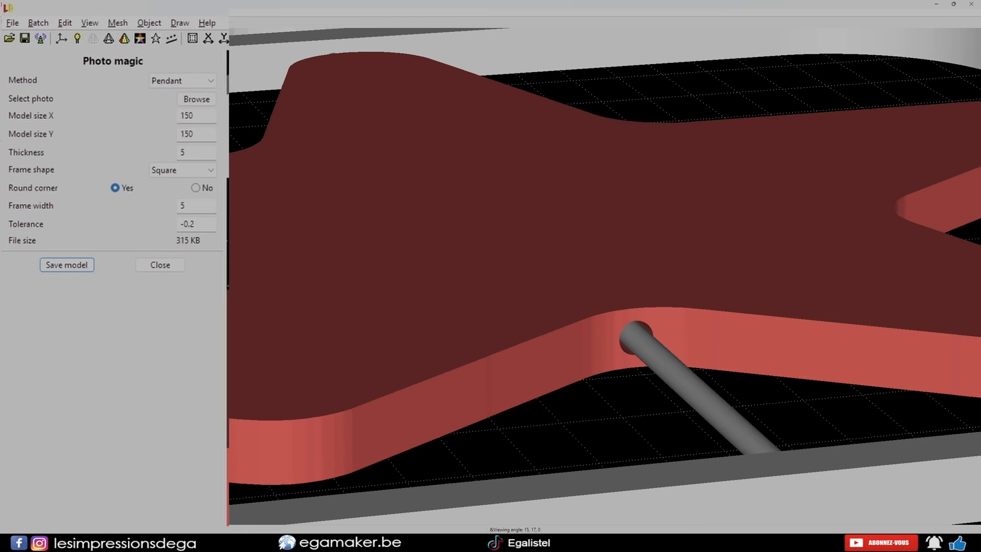
scroll(526, 232, down, 11)
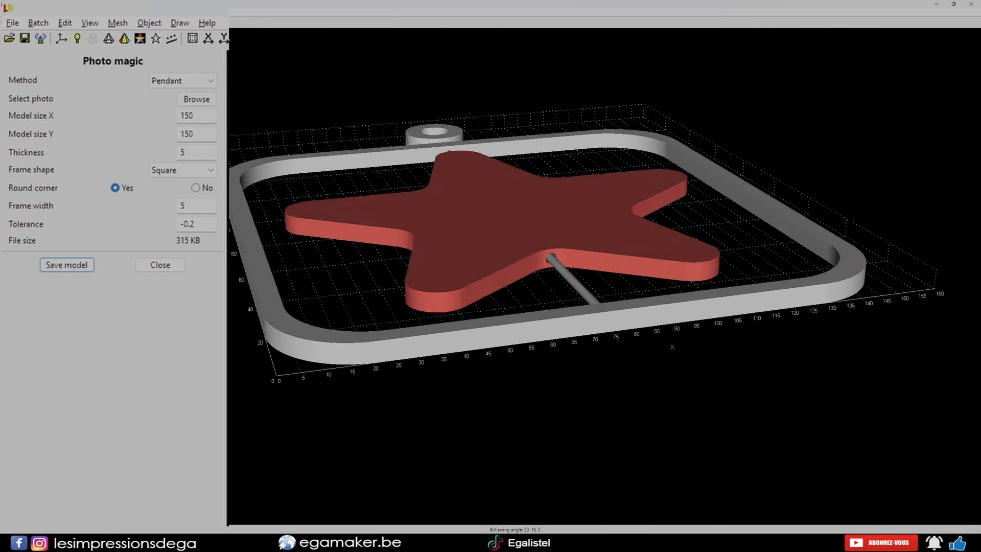
Step: View the star pendant, its hanging ring and square frame from above and from the side
drag(526, 233, 485, 385)
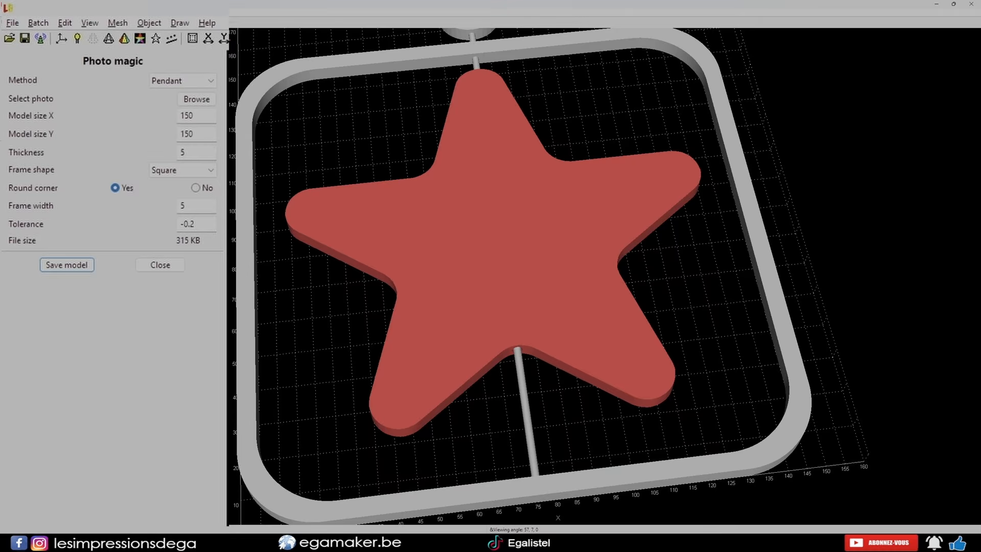
scroll(491, 297, down, 5)
drag(491, 296, 681, 225)
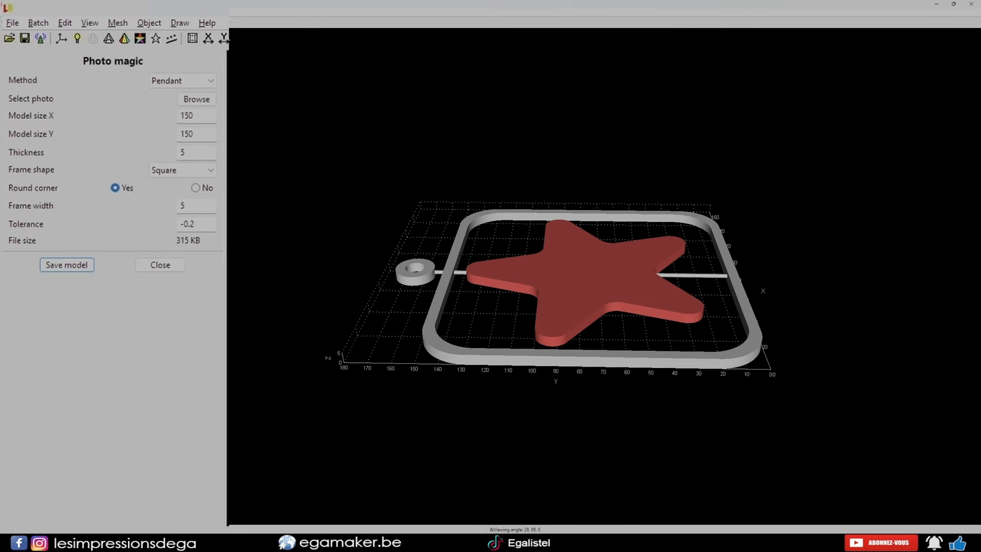
scroll(613, 276, up, 6)
drag(612, 276, 628, 250)
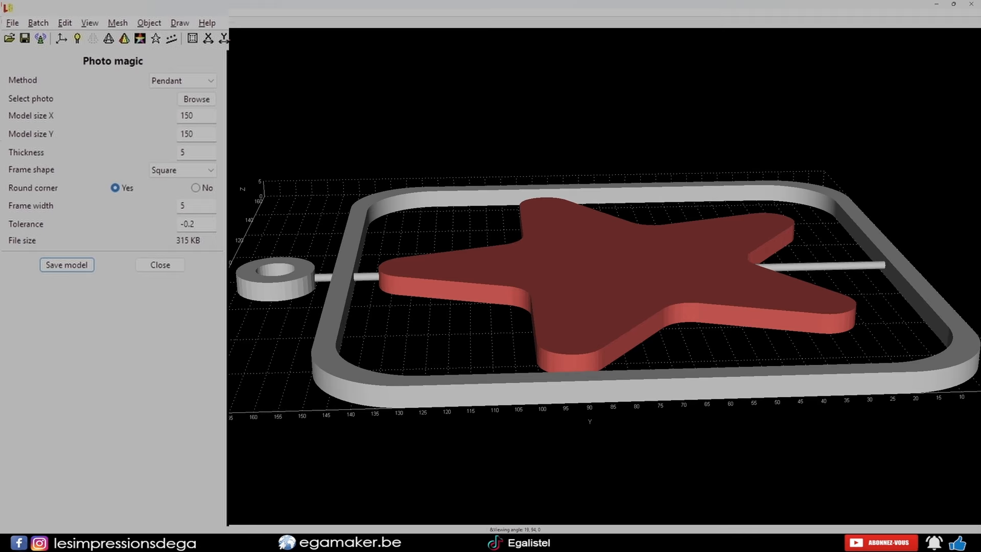
drag(603, 307, 608, 184)
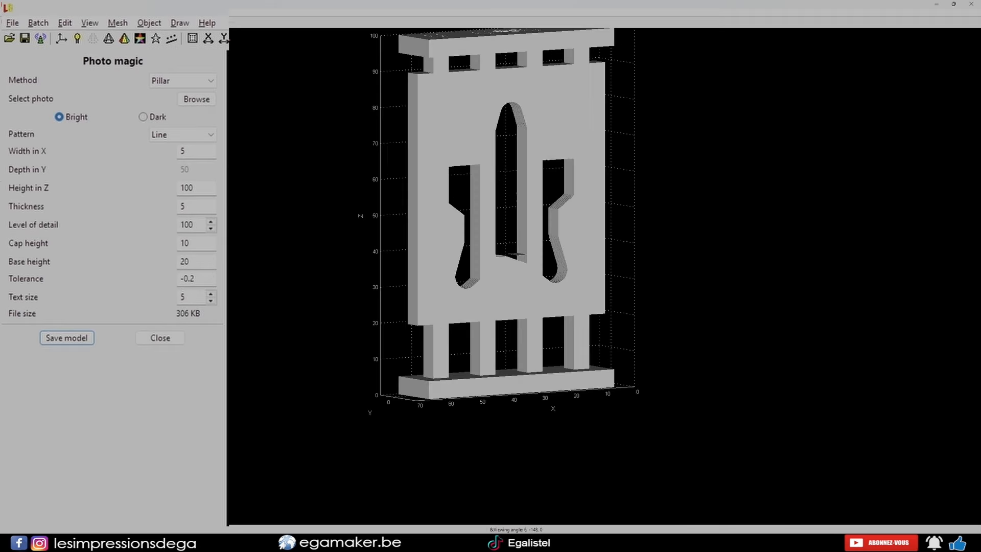
Step: Switch the pillar's pattern from Line to Ellipse and view the resulting pillar from the front and obliquely
drag(511, 220, 536, 212)
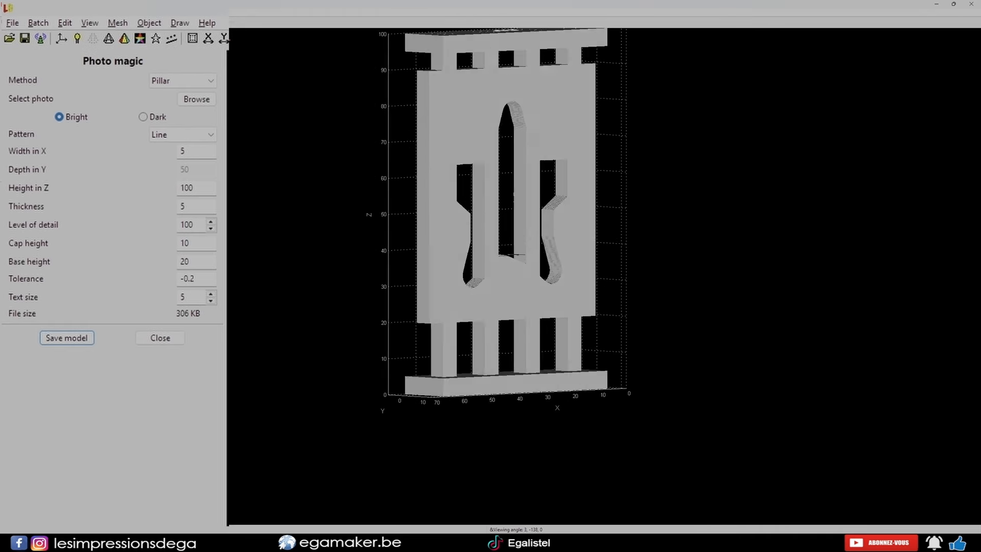
scroll(536, 212, down, 3)
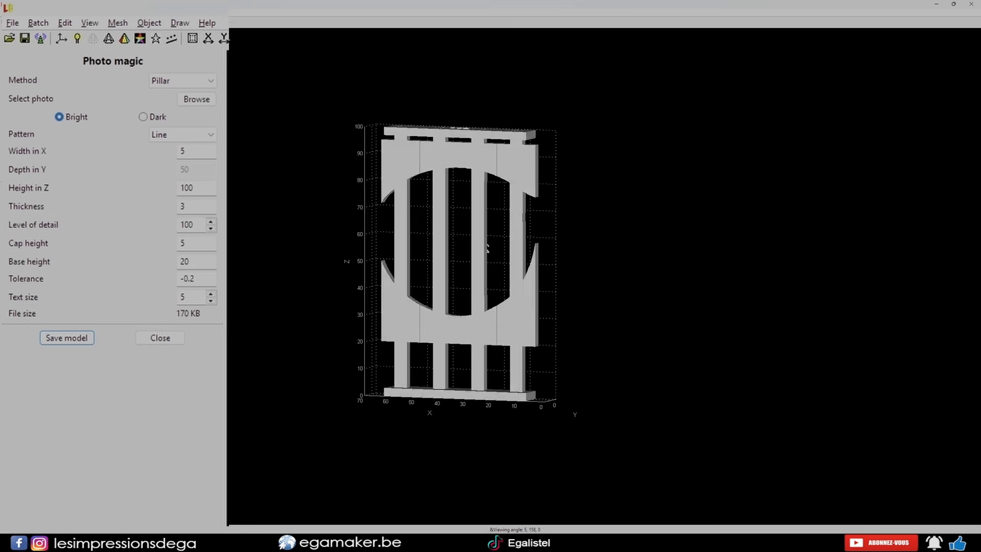
drag(486, 249, 431, 250)
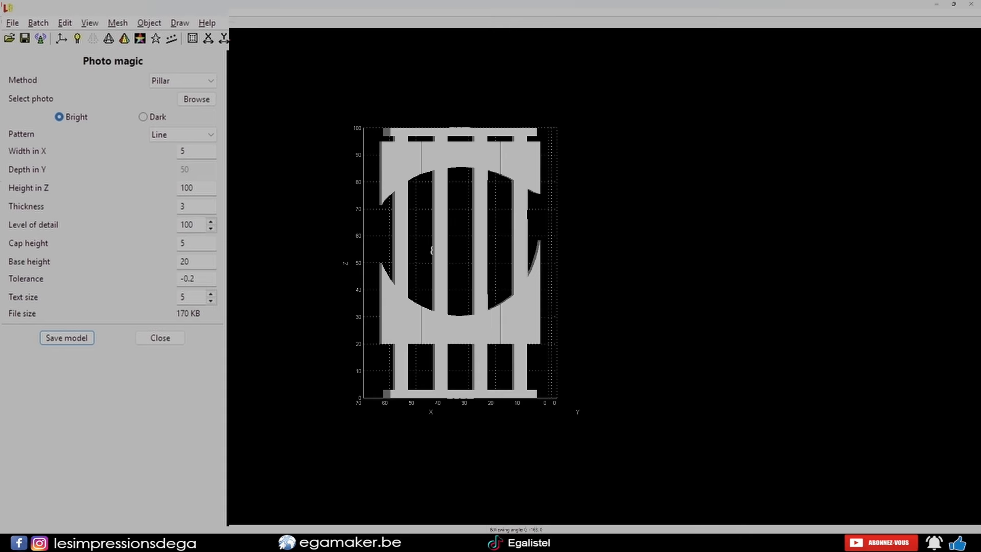
click(182, 134)
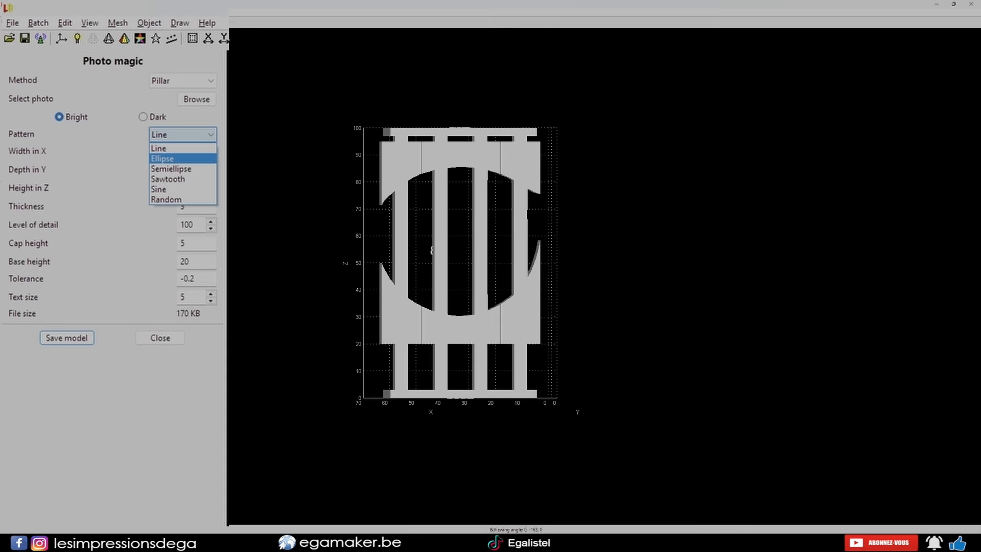
click(162, 159)
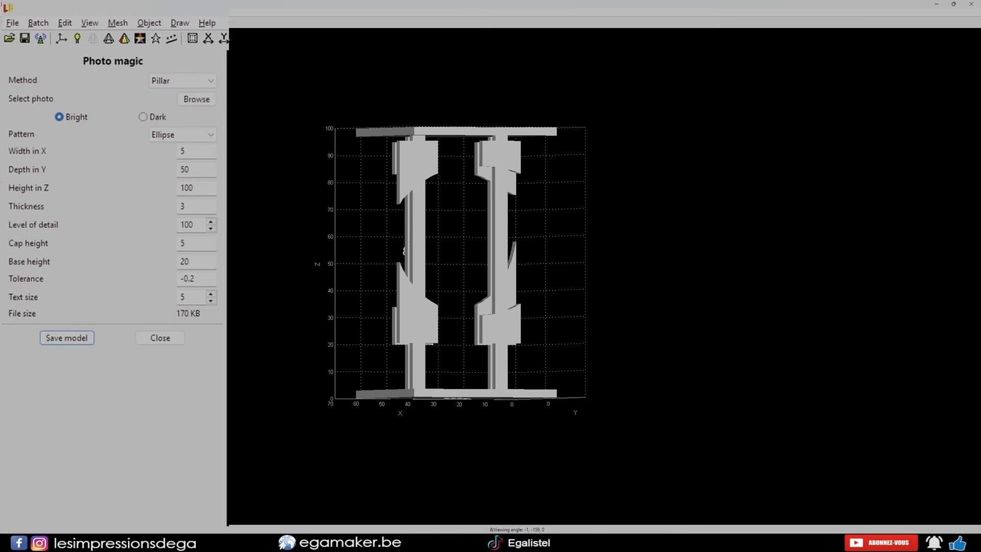
drag(445, 250, 473, 250)
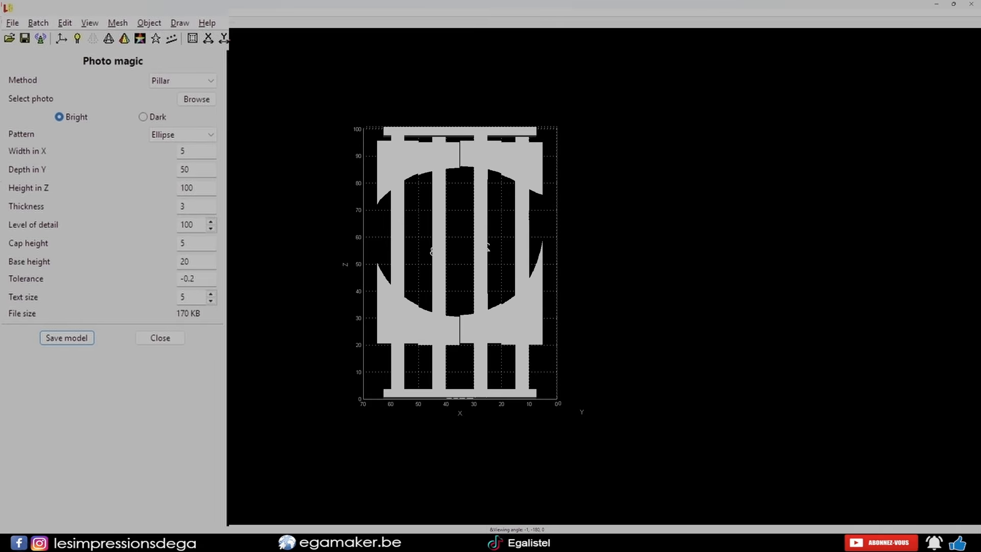
drag(473, 251, 418, 281)
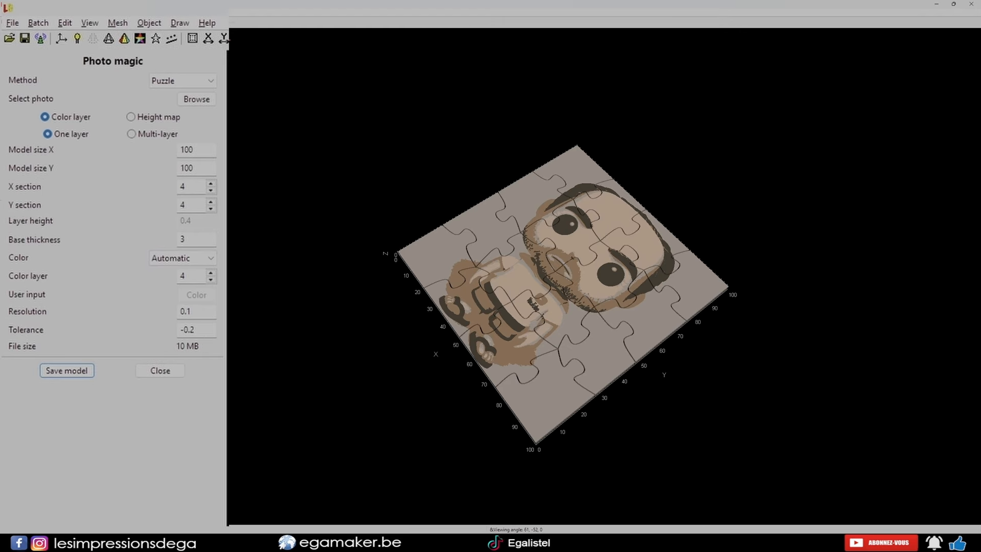
Step: Try dividing the one-layer colour puzzle into 7 X sections and 7 Y sections
drag(562, 276, 582, 273)
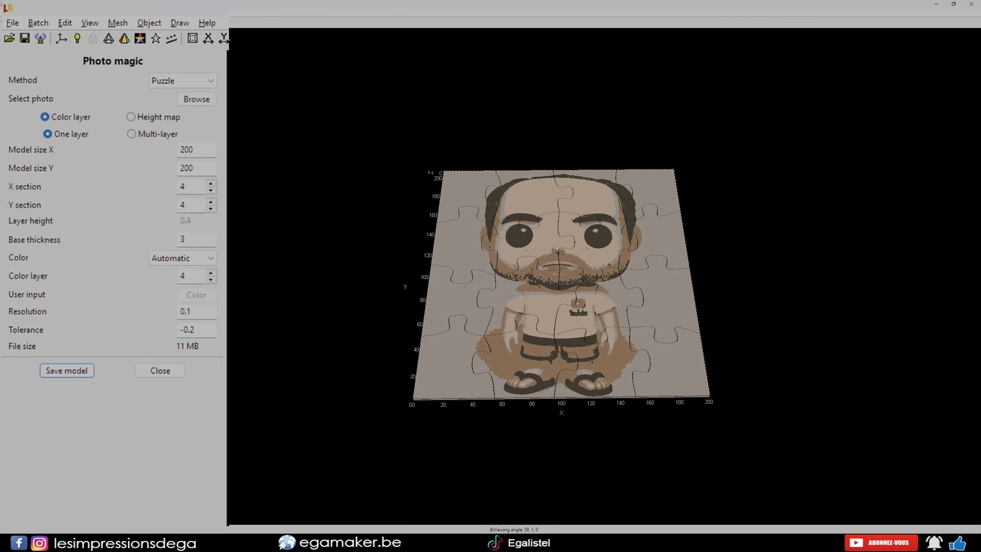
mouse_move(561, 286)
mouse_down()
mouse_move(579, 286)
mouse_move(552, 286)
mouse_move(585, 286)
mouse_move(559, 284)
mouse_up()
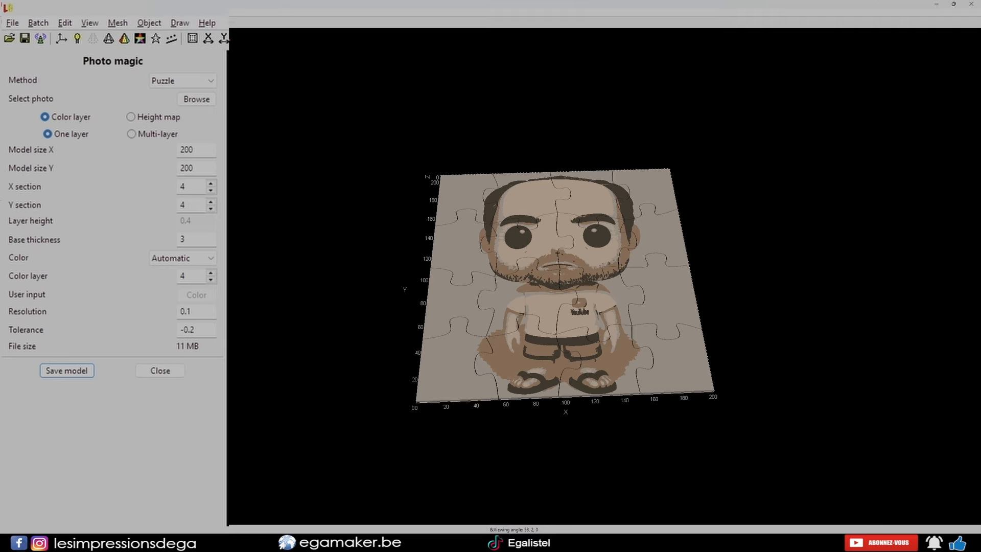
double_click(183, 187)
text(7)
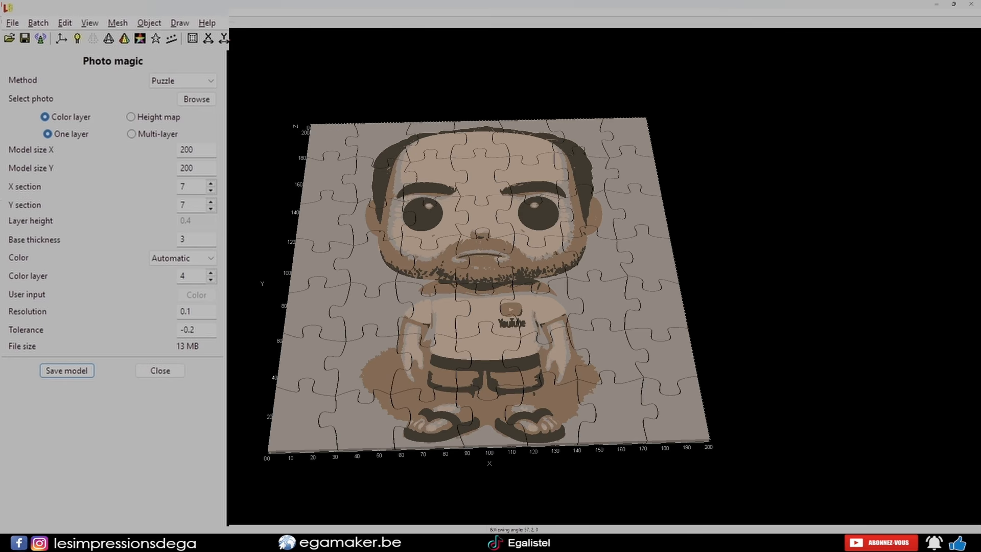
drag(562, 286, 573, 284)
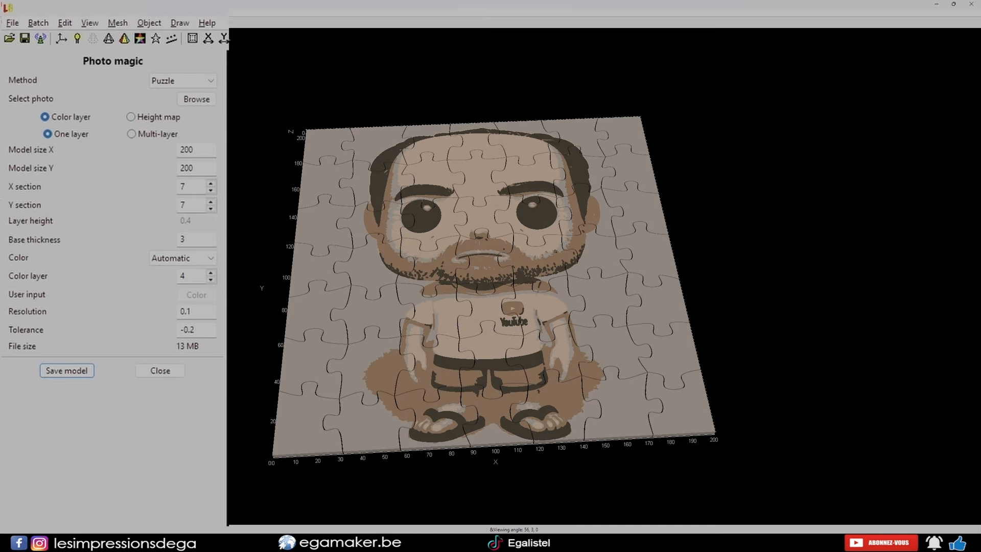
Step: Set the puzzle to 5 X sections and 5 Y sections and view it from a low angle
double_click(183, 187)
right_drag(496, 286, 536, 249)
text(5)
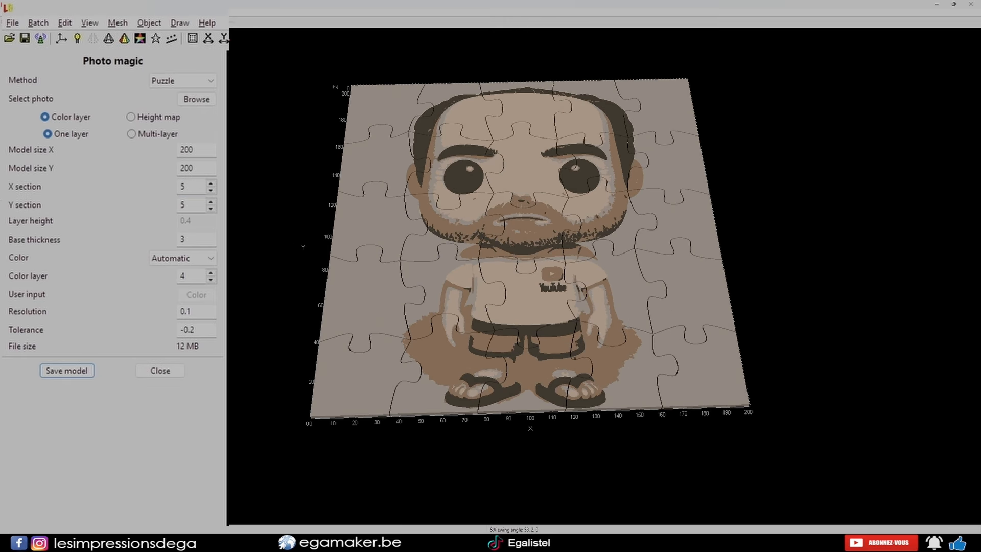
drag(511, 286, 527, 224)
scroll(602, 286, up, 5)
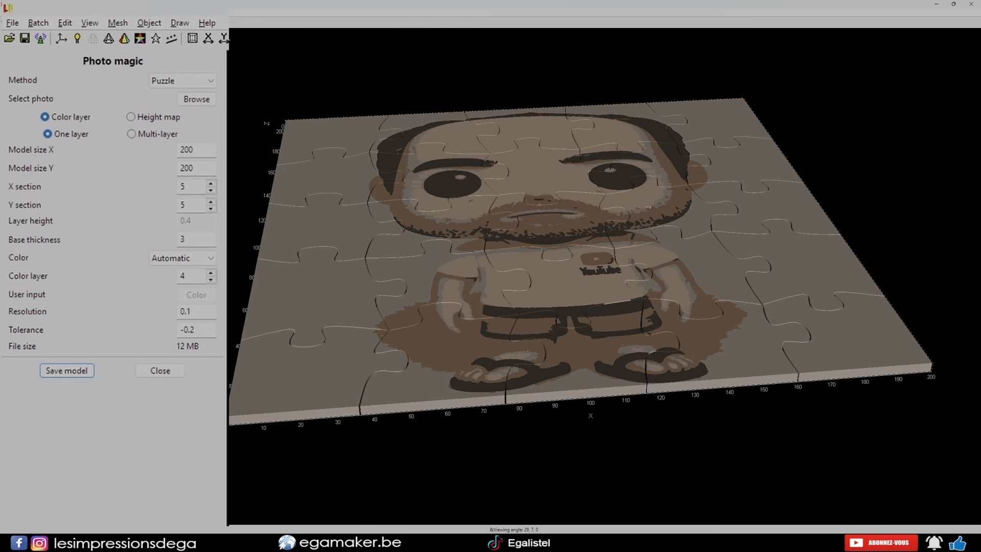
Step: Switch the colour-layer puzzle to Multi-layer and view its stepped layers
click(131, 134)
scroll(547, 276, up, 2)
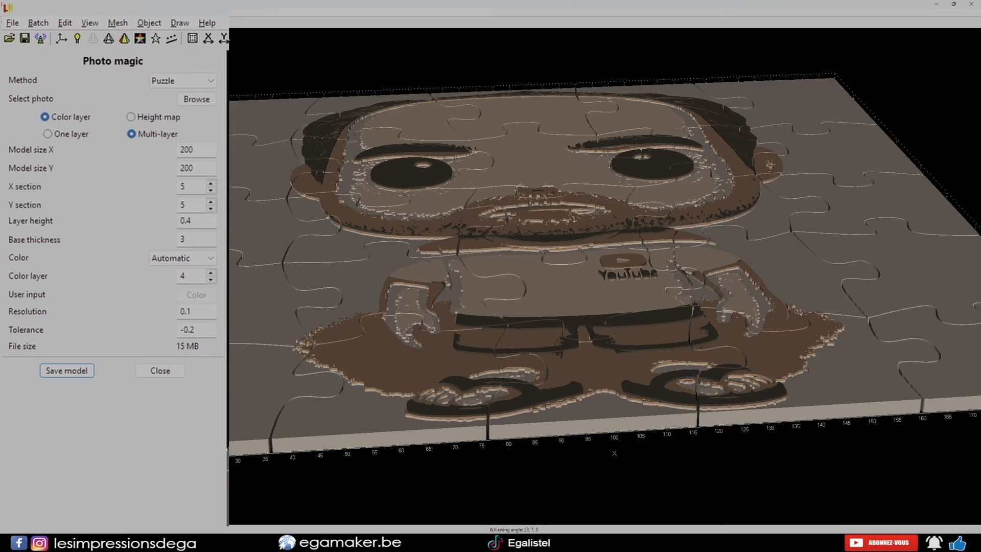
drag(562, 275, 560, 299)
scroll(560, 298, down, 3)
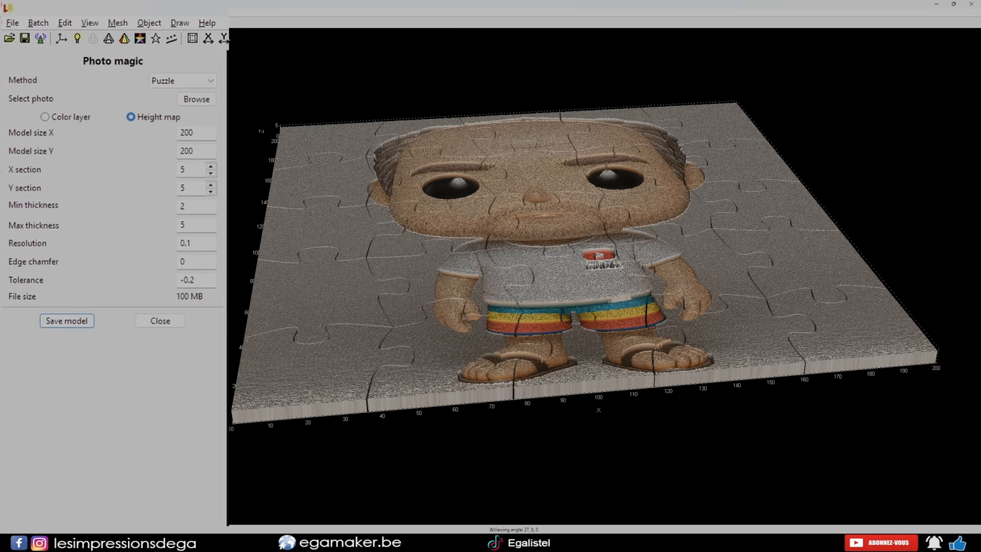
Step: Examine the height-map puzzle's relief at a low angle and close up around the figure's face and shirt
drag(562, 286, 557, 276)
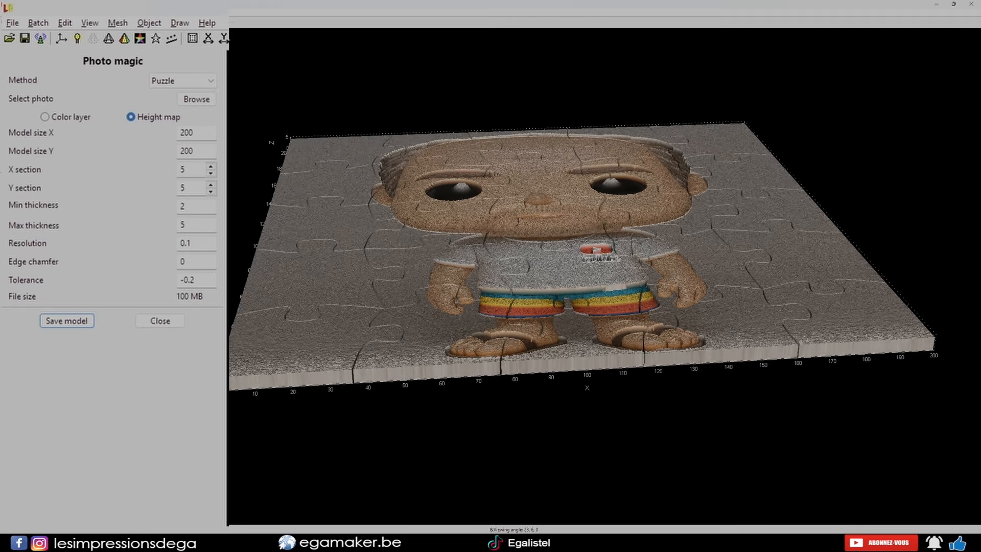
scroll(558, 276, up, 6)
scroll(558, 276, up, 3)
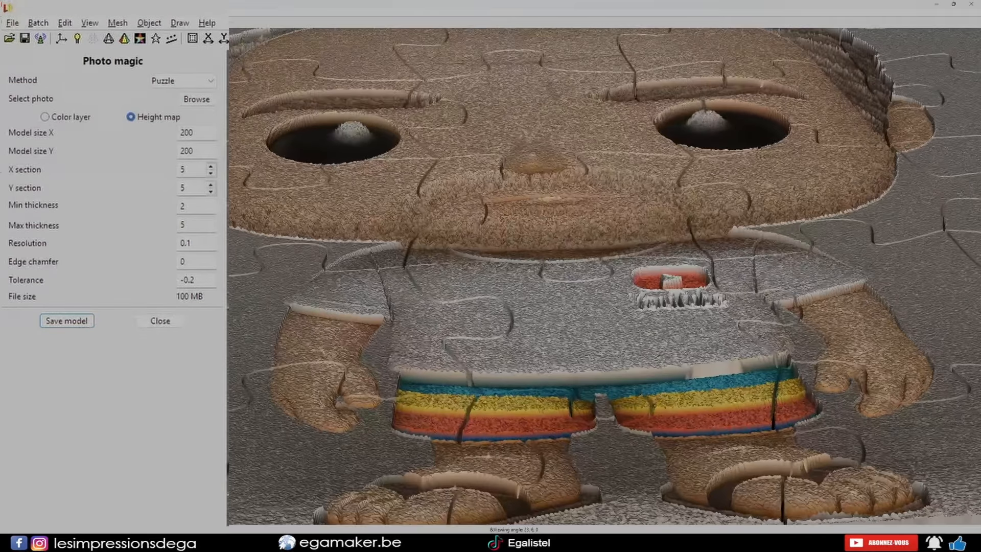
drag(558, 276, 579, 266)
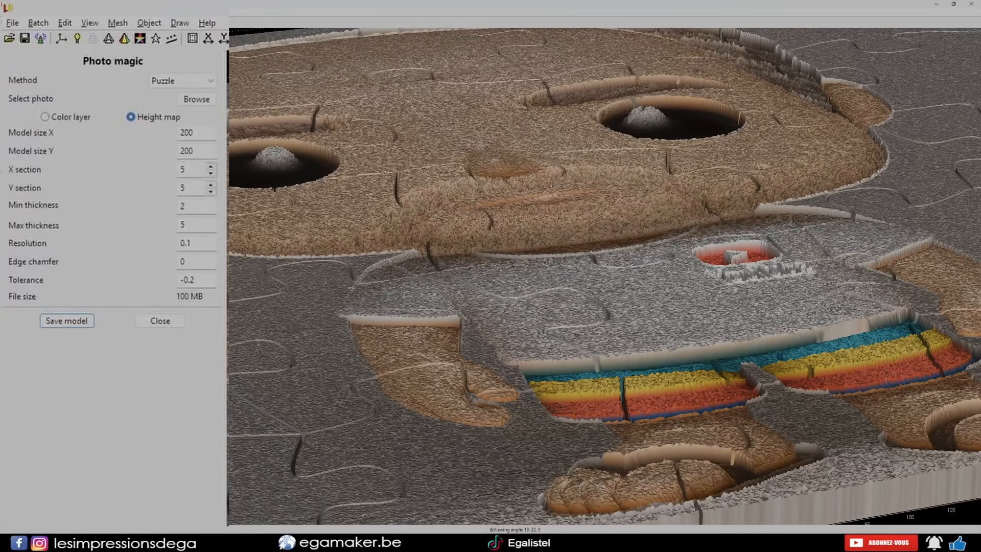
Step: Spread the height-map puzzle's pieces apart and inspect the separated pieces from above and obliquely
scroll(603, 276, down, 10)
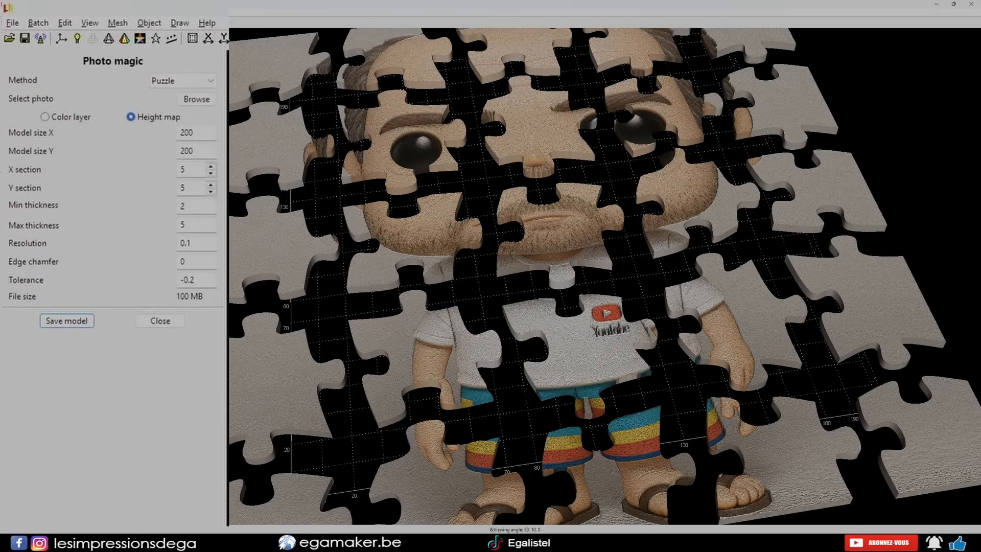
scroll(597, 306, down, 5)
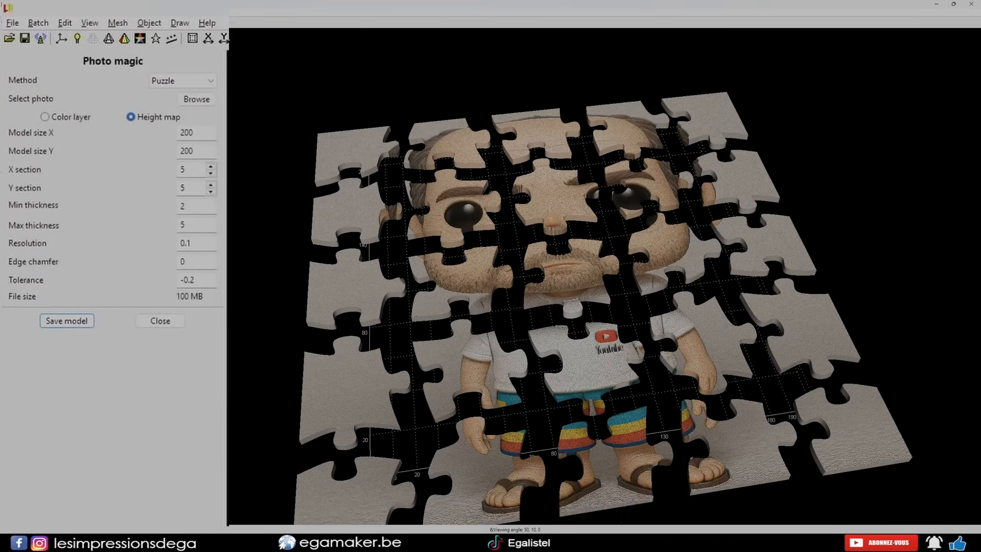
drag(588, 307, 583, 318)
scroll(585, 313, down, 2)
ctrl+scroll(583, 319, up, 5)
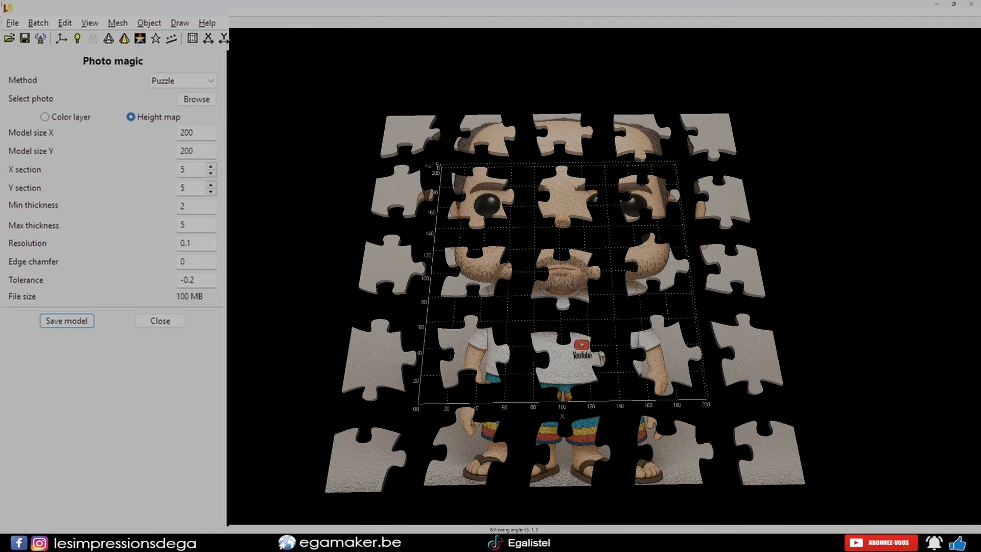
drag(583, 318, 587, 292)
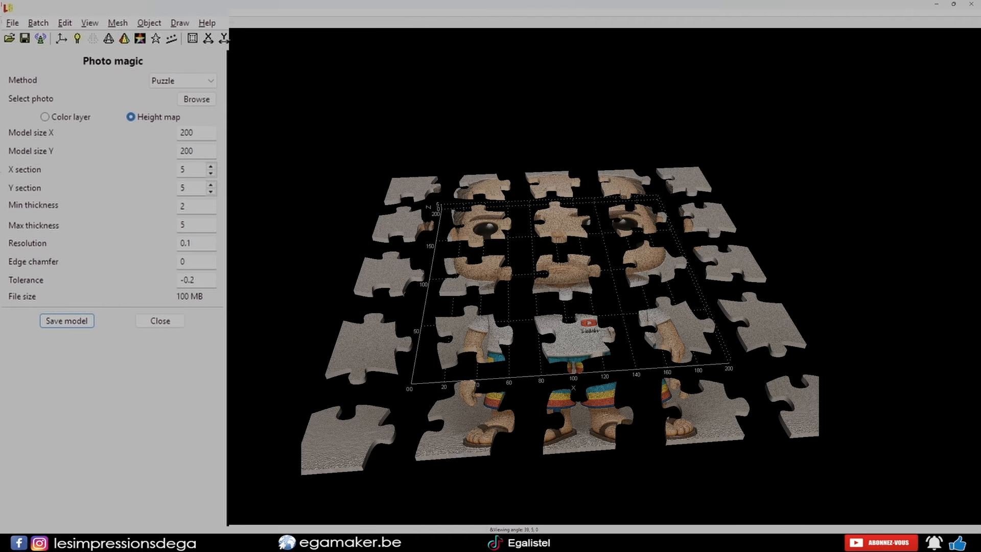
scroll(587, 292, up, 4)
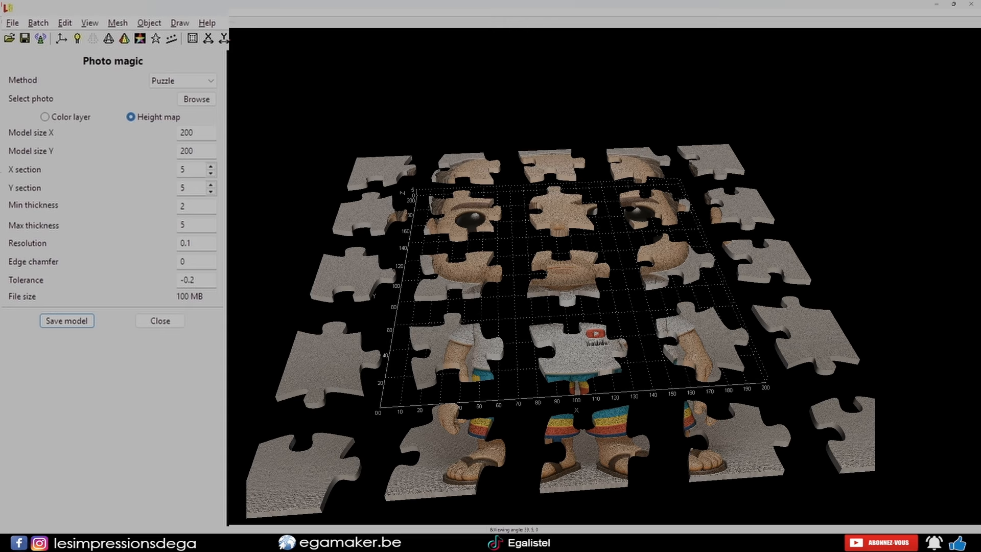
Step: Bring the separated puzzle pieces back together and examine the assembled height-map puzzle from steep and shallow angles
ctrl+scroll(587, 291, down, 5)
ctrl+scroll(576, 300, down, 4)
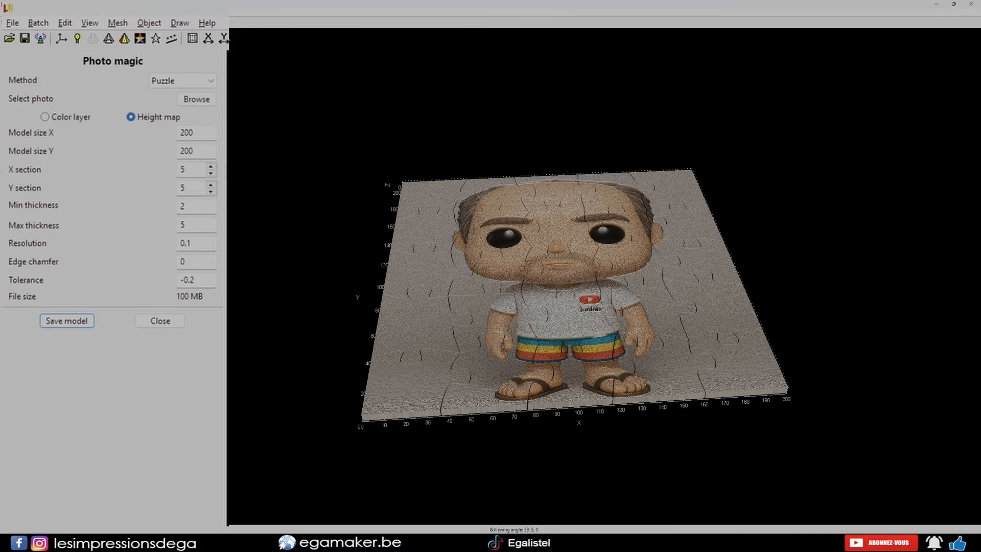
drag(576, 301, 572, 328)
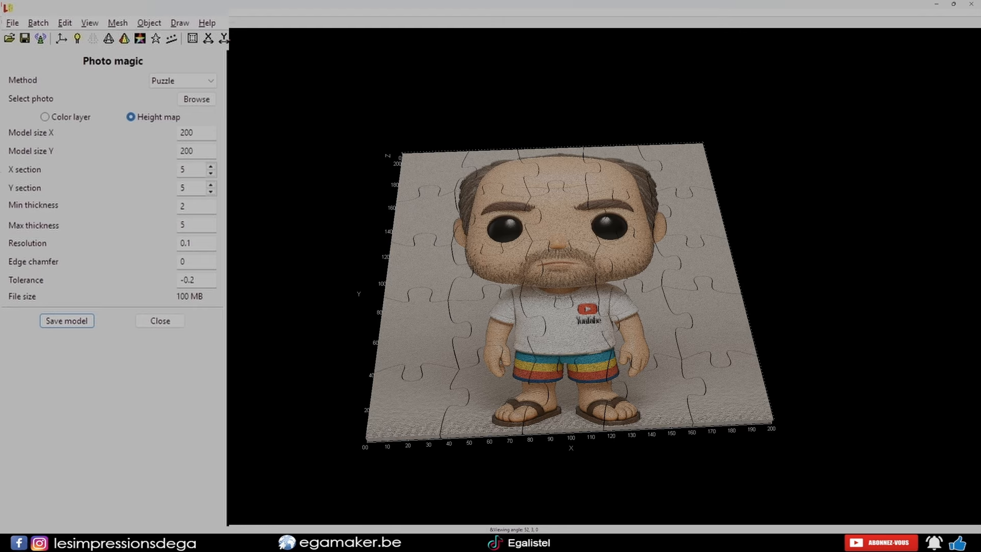
drag(572, 328, 585, 301)
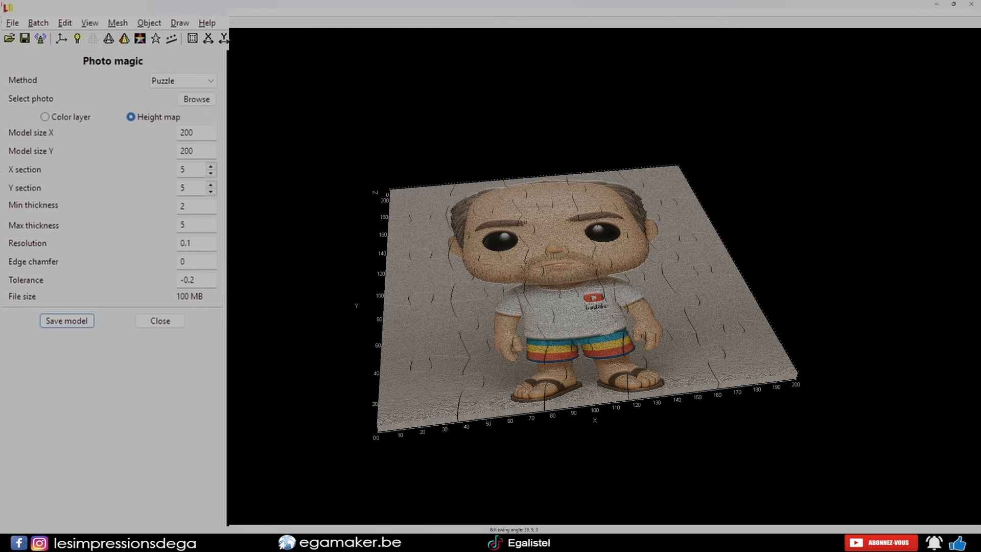
scroll(600, 313, up, 4)
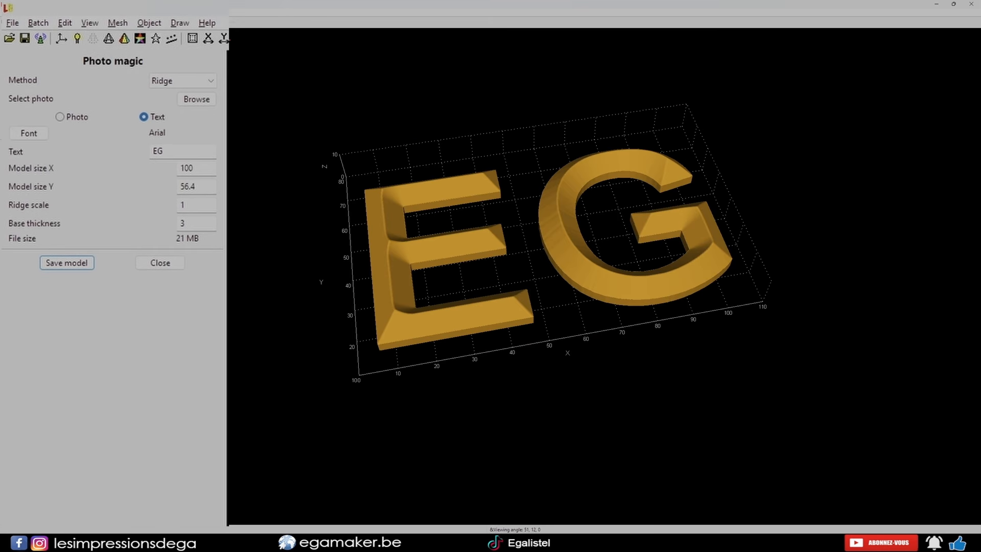
Step: Set the ridge scale of the EG text model to 3 and inspect the letters from both sides
drag(562, 286, 561, 247)
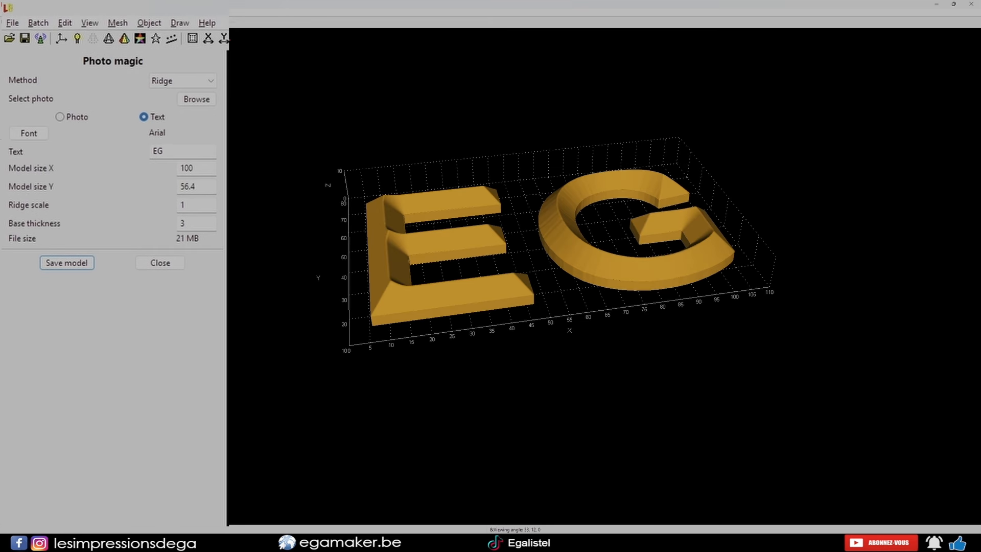
scroll(561, 276, up, 5)
drag(587, 286, 485, 296)
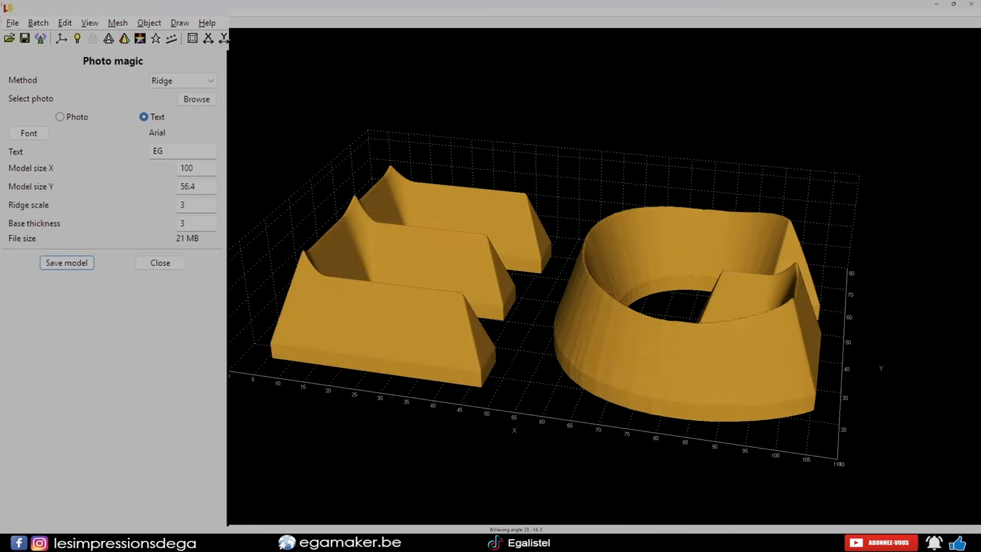
drag(588, 276, 694, 282)
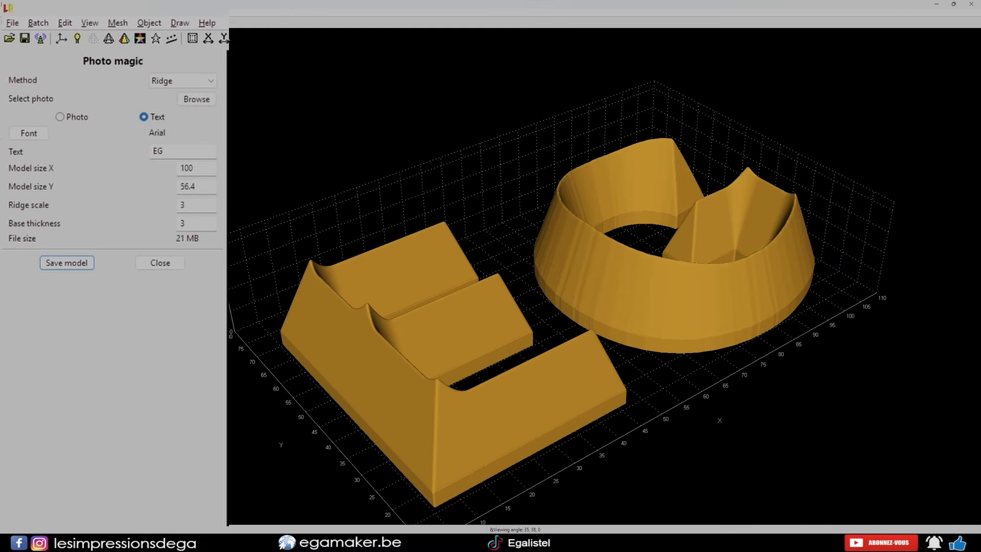
double_click(183, 205)
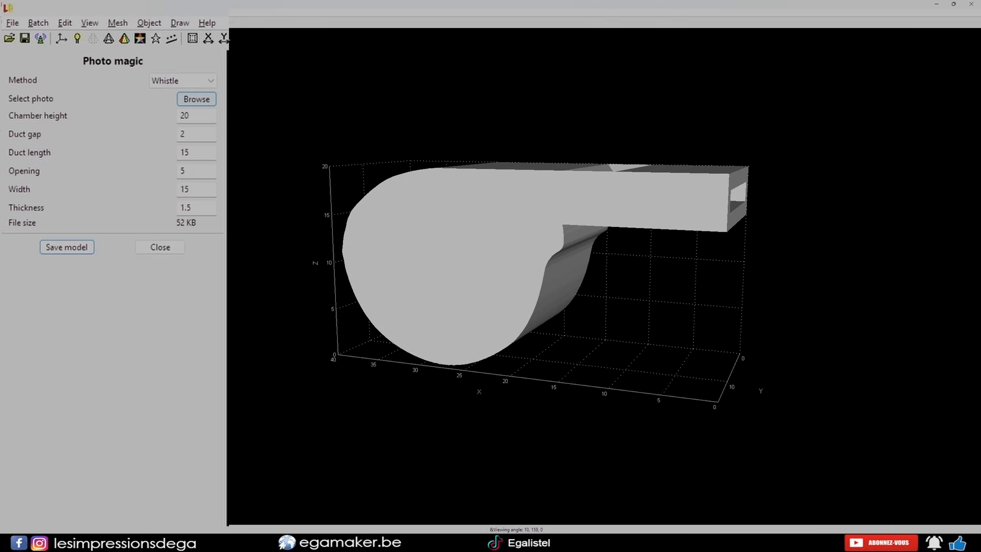
Step: Load the black star JPG as the whistle's photo and view the resulting whistle from the side
click(196, 99)
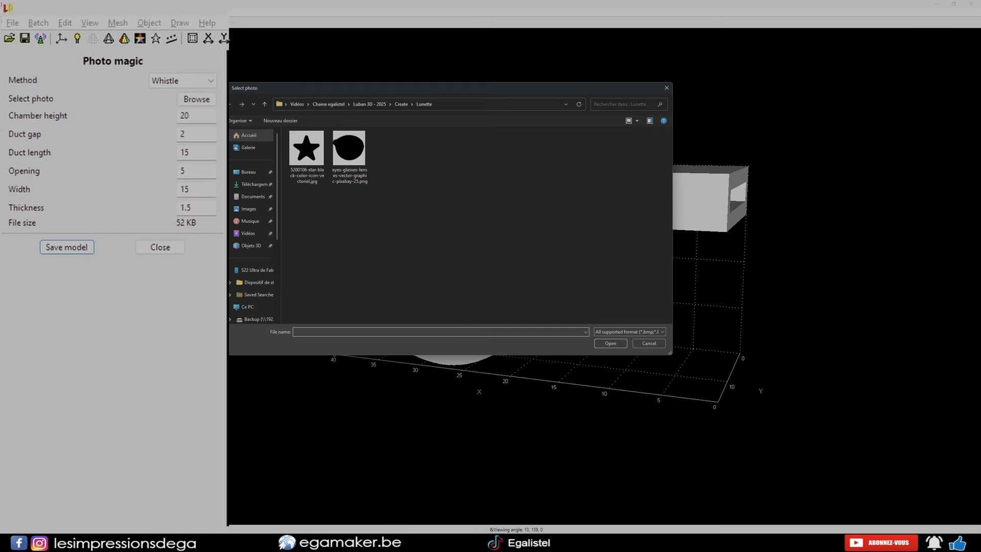
double_click(306, 154)
drag(511, 286, 518, 263)
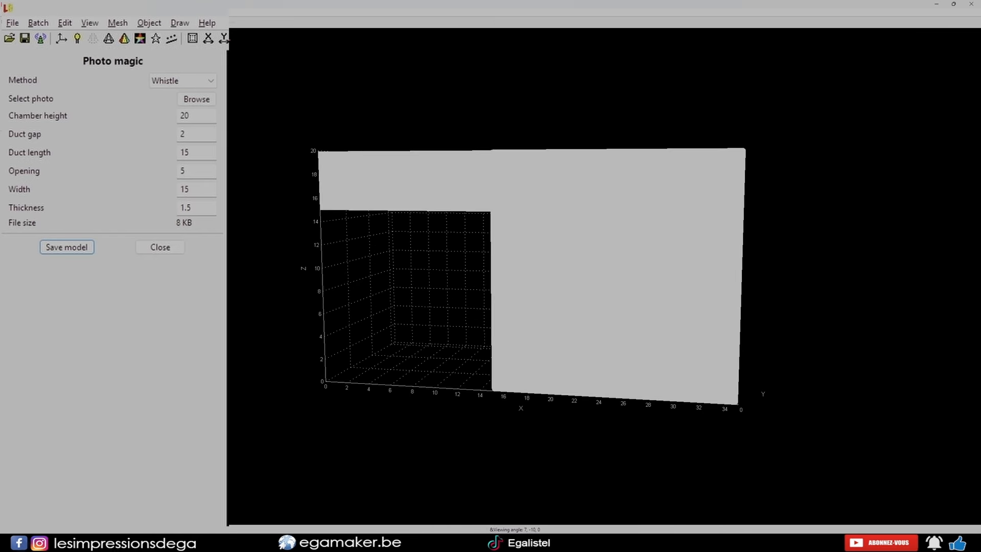
drag(518, 263, 569, 267)
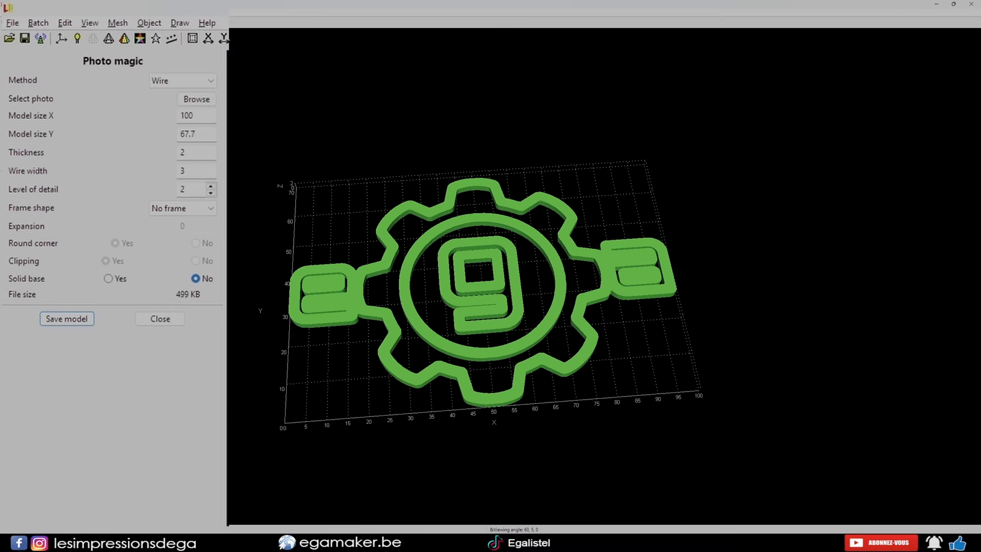
Step: Inspect the gear wire model up close from shallow and steep angles
scroll(483, 286, up, 5)
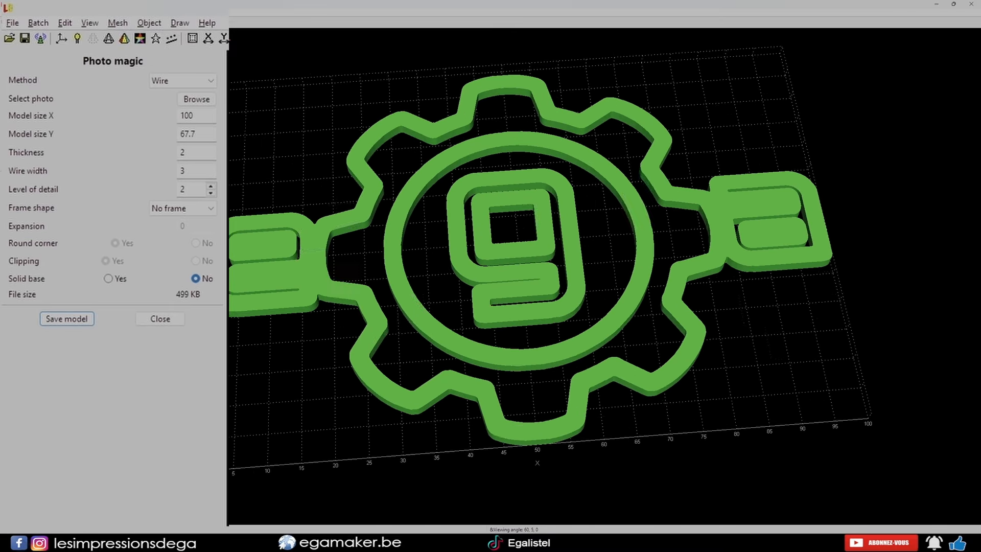
right_drag(516, 245, 500, 230)
drag(501, 229, 496, 204)
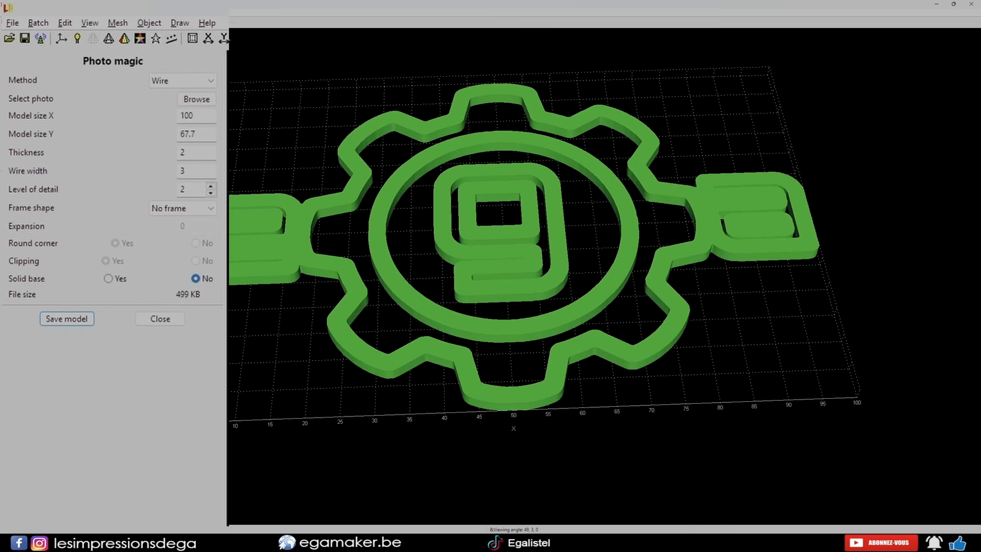
drag(496, 205, 494, 250)
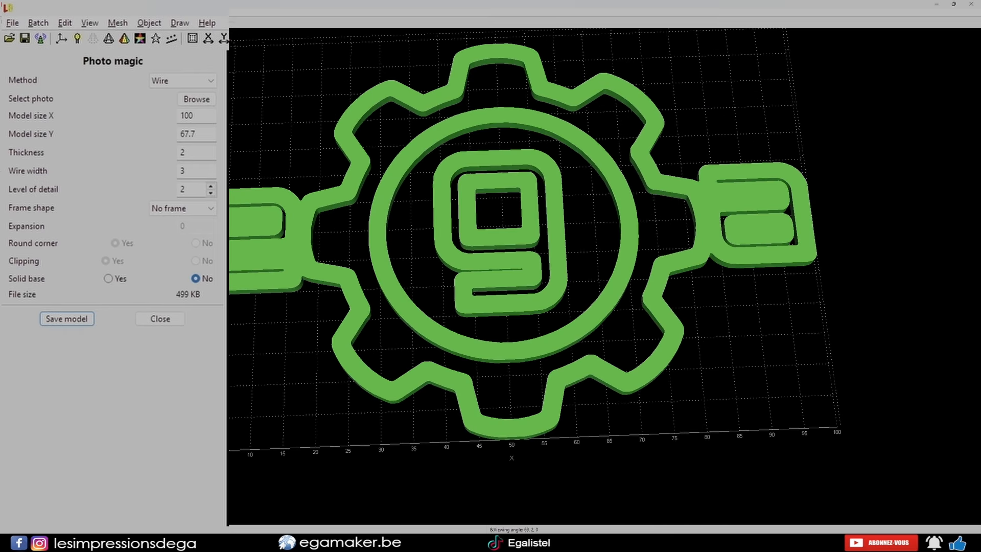
Step: Switch the Photo magic method to Wormhole and inspect the gear's concentric rings from above
click(189, 81)
click(176, 299)
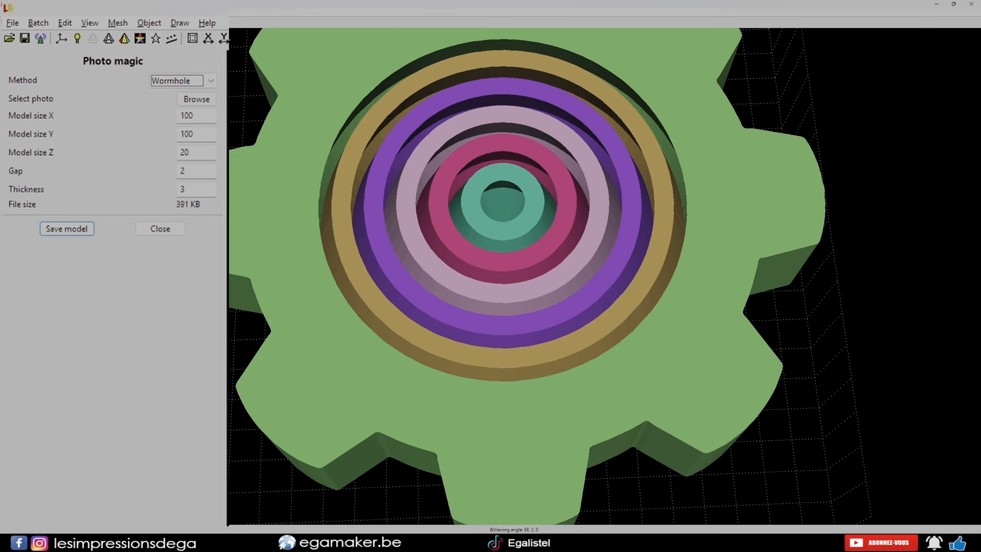
drag(503, 245, 503, 262)
scroll(561, 266, down, 5)
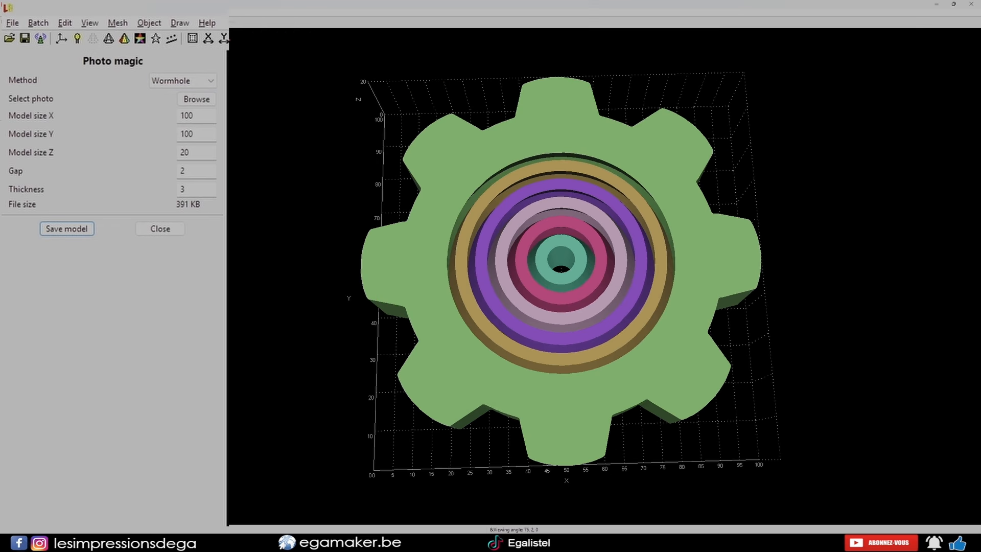
drag(562, 266, 564, 288)
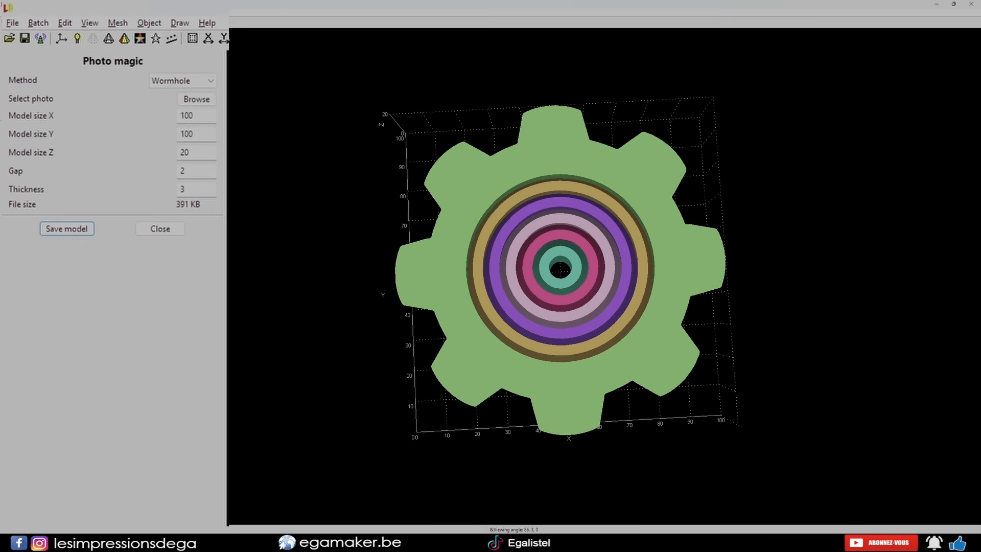
Step: Set the wormhole model to 200 by 200 by 10 with a gap of 1 and thickness of 2
drag(564, 289, 597, 73)
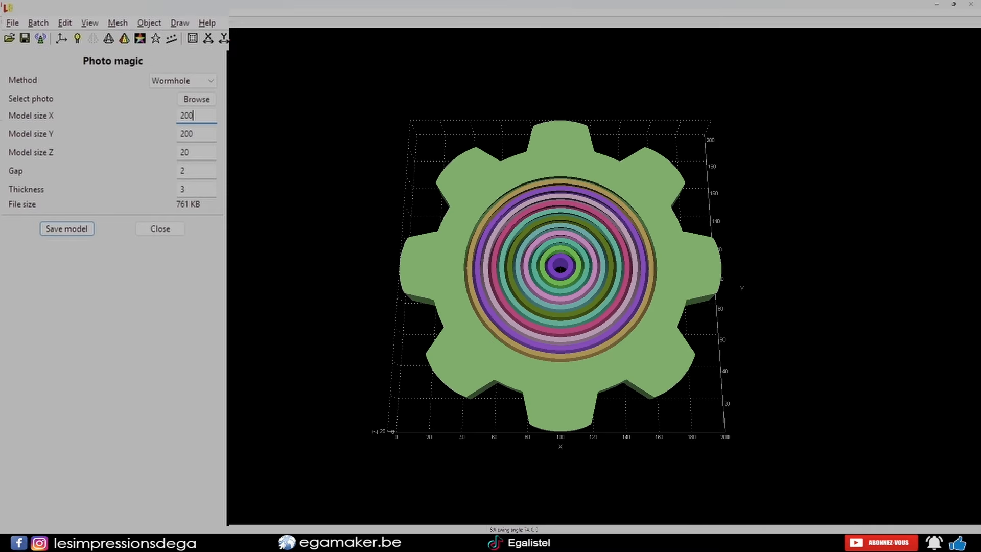
scroll(562, 266, up, 3)
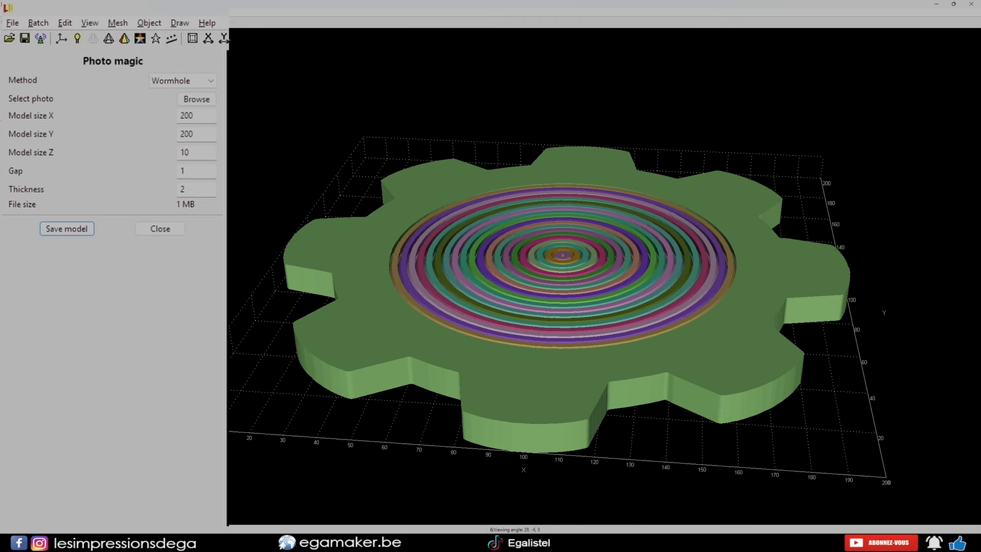
double_click(192, 152)
double_click(193, 116)
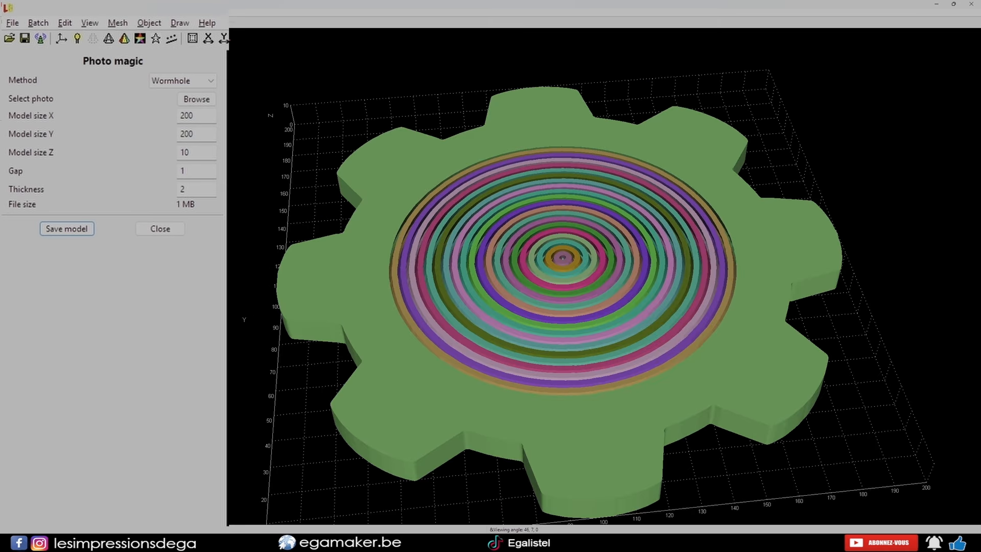
Step: Load the photo of a star with oval, pentagonal and rectangular holes for the wormhole model and inspect it
click(196, 99)
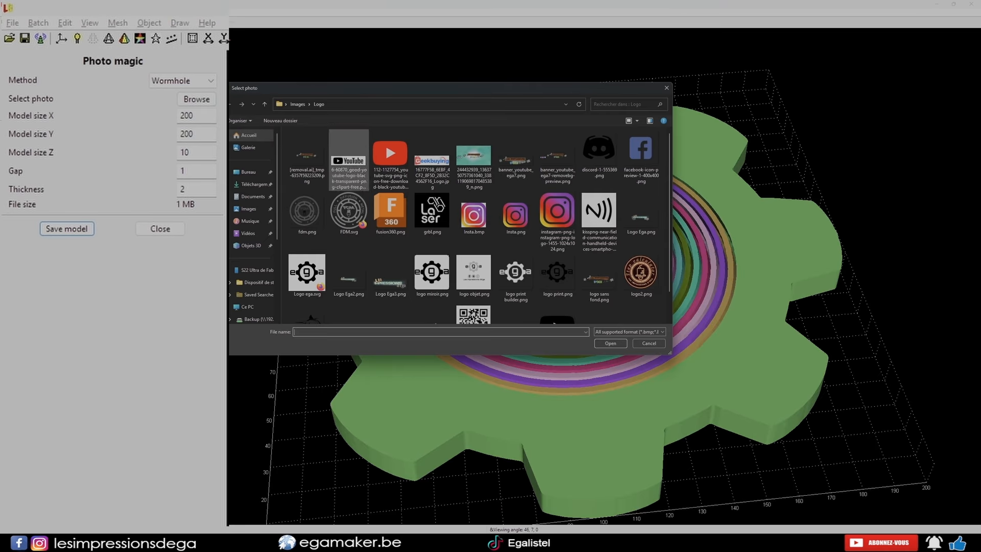
click(247, 233)
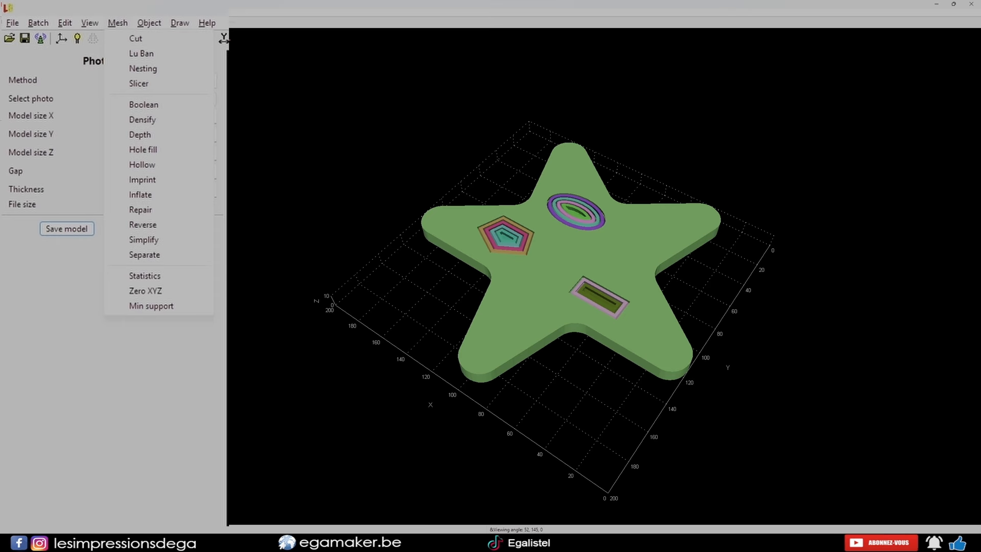
drag(572, 266, 469, 353)
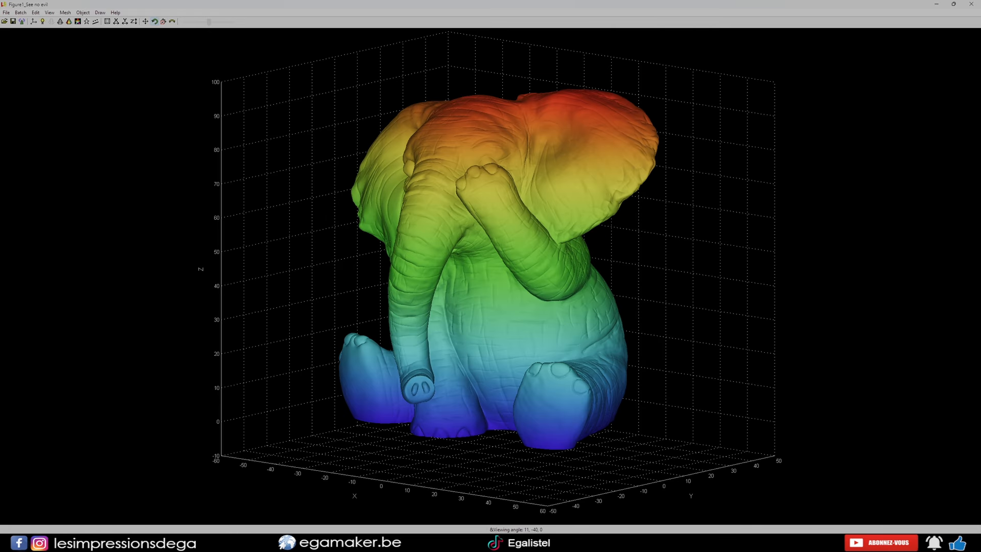
Step: Open the Cut tool on the elephant model and look through its cutting methods
click(65, 13)
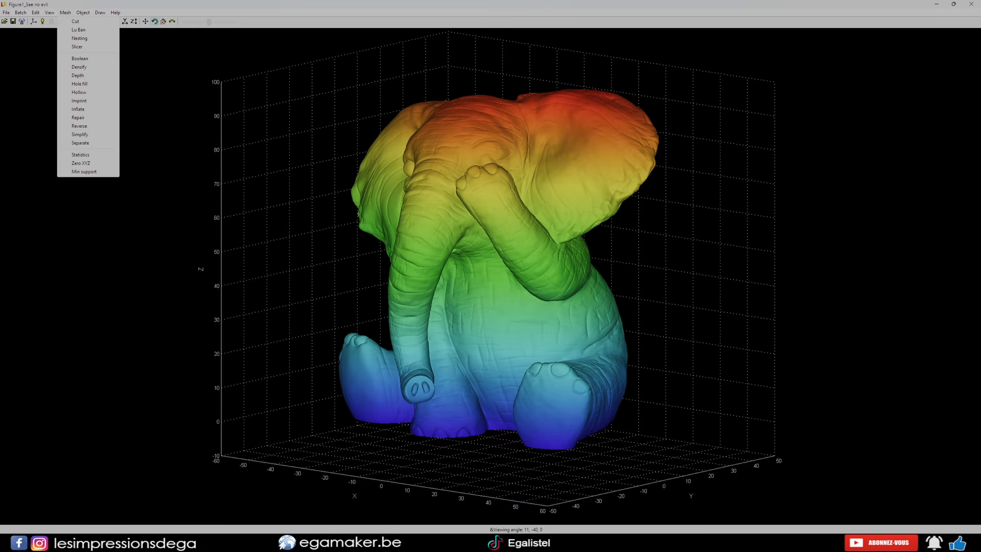
click(75, 21)
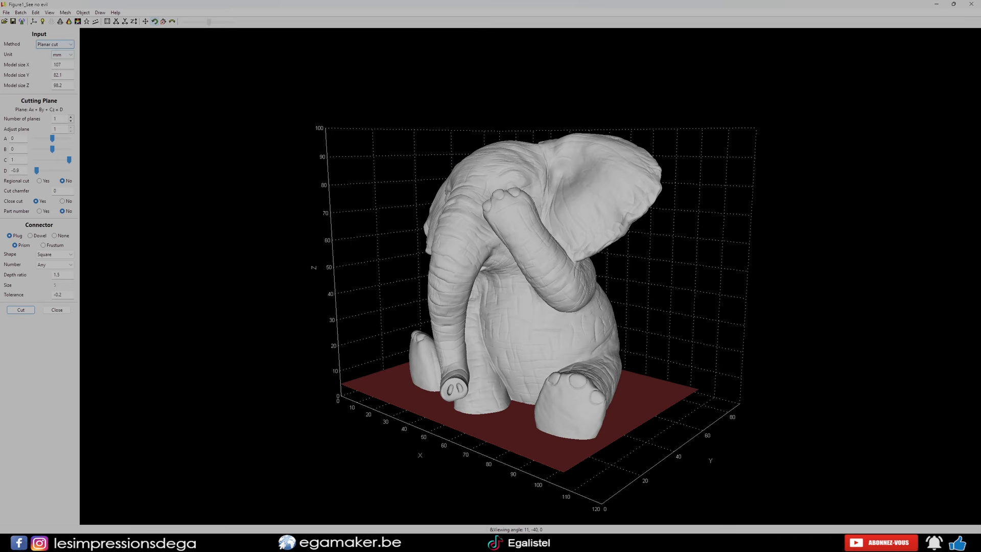
click(55, 45)
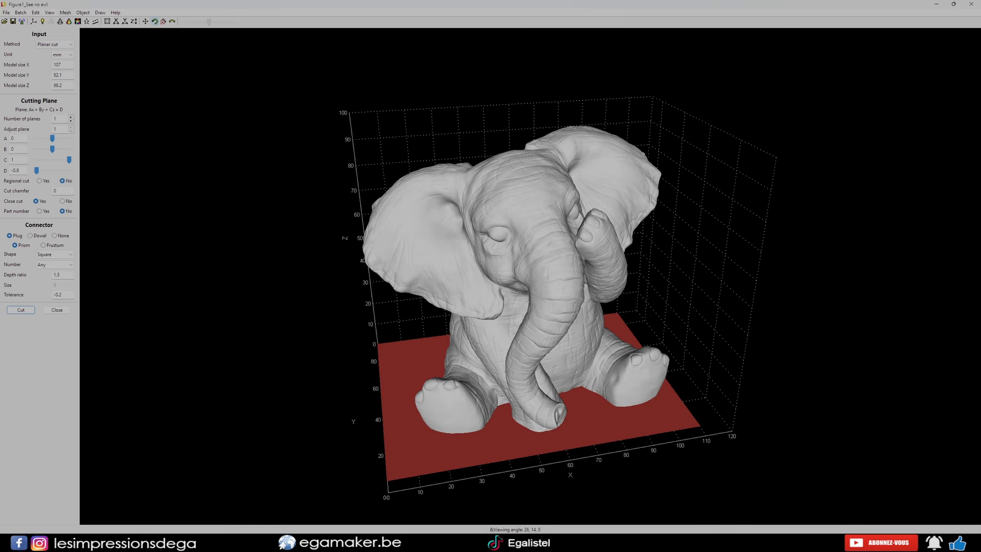
Step: Switch the elephant model to the Lu Ban tool and look through its methods, starting from Block
click(65, 13)
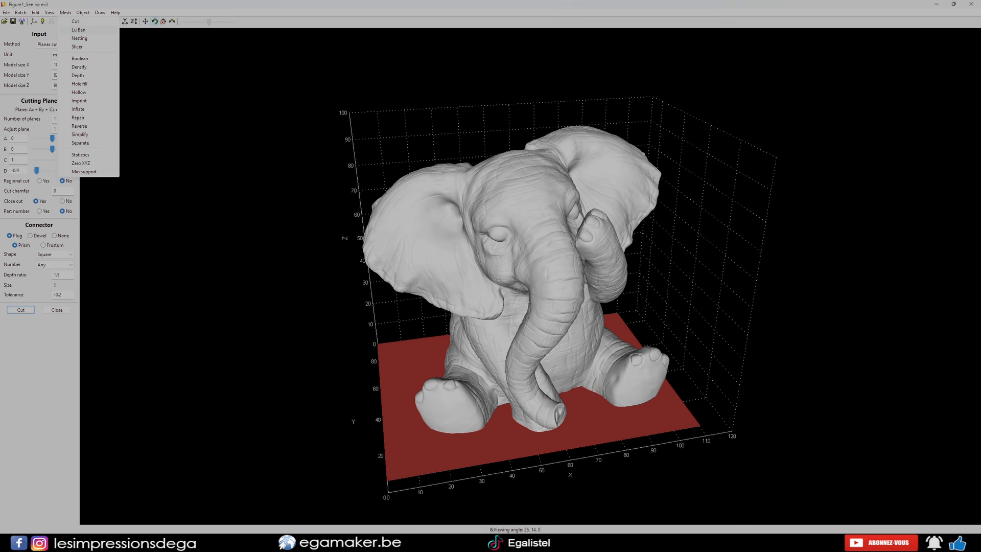
click(78, 30)
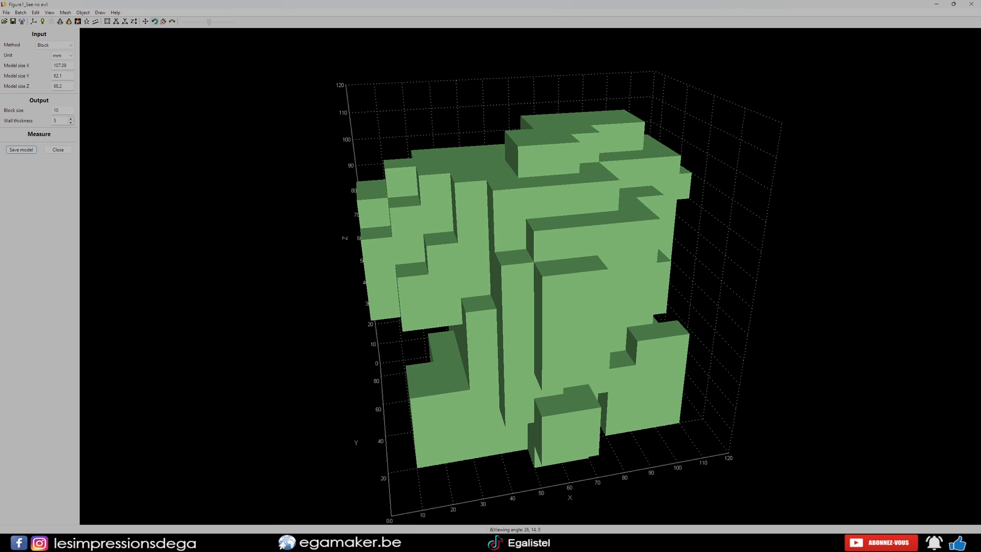
click(54, 45)
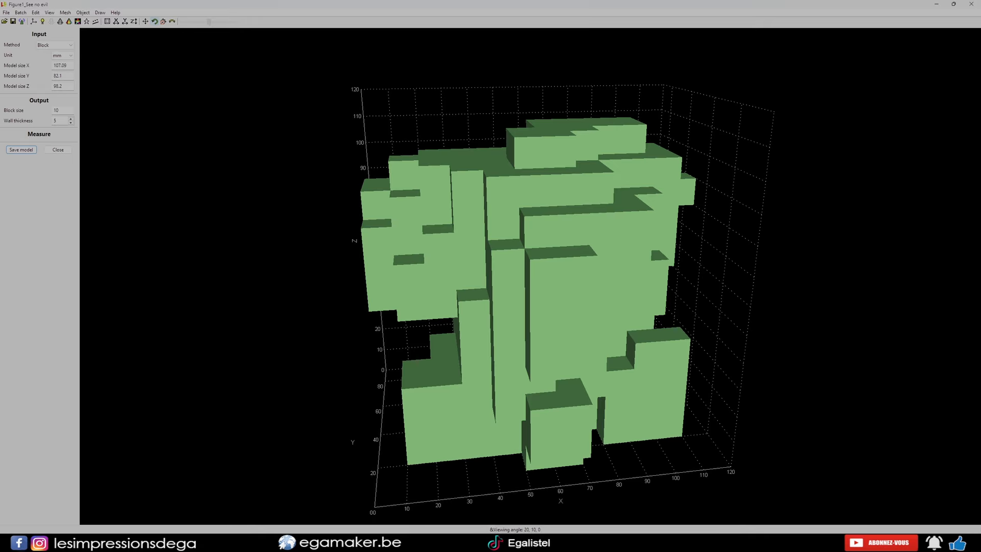
click(64, 13)
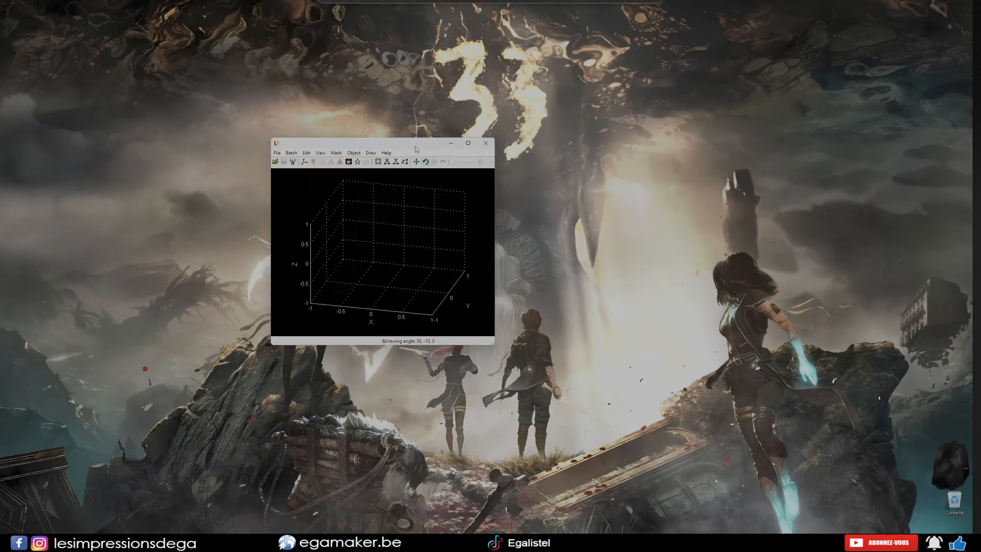
Step: In File Explorer, set LuBan.exe to always run as administrator, apply it, and close the relaunched LuBan window
drag(416, 148, 500, 174)
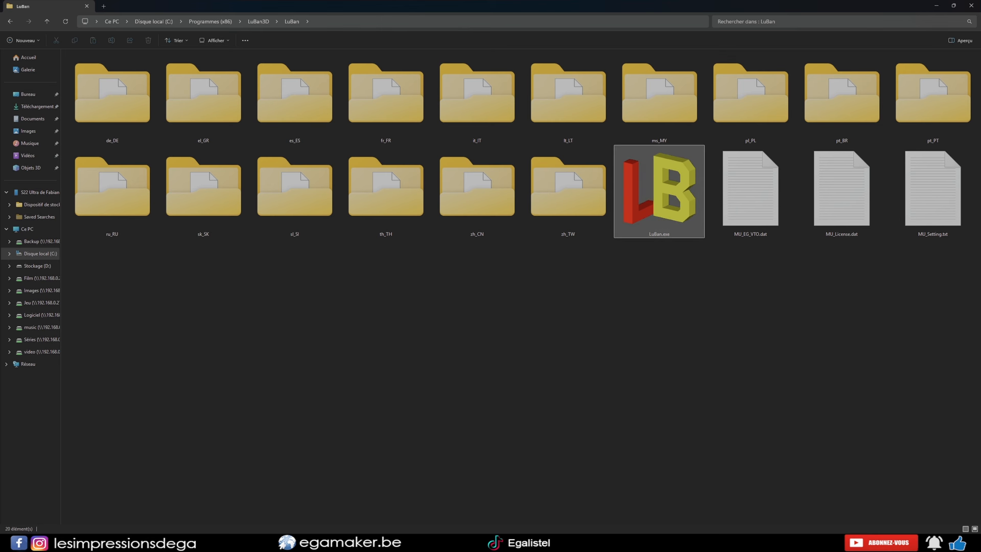
right_click(650, 197)
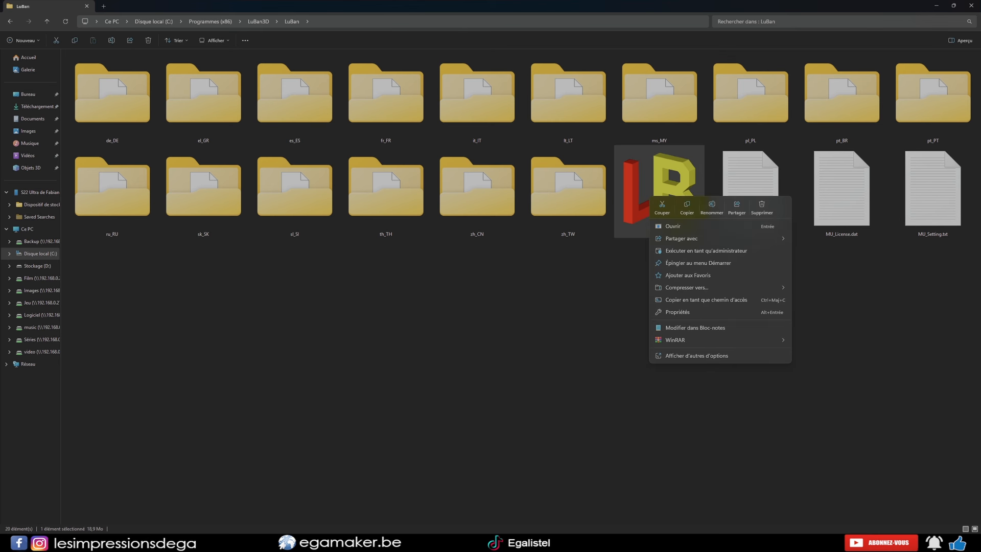
click(677, 312)
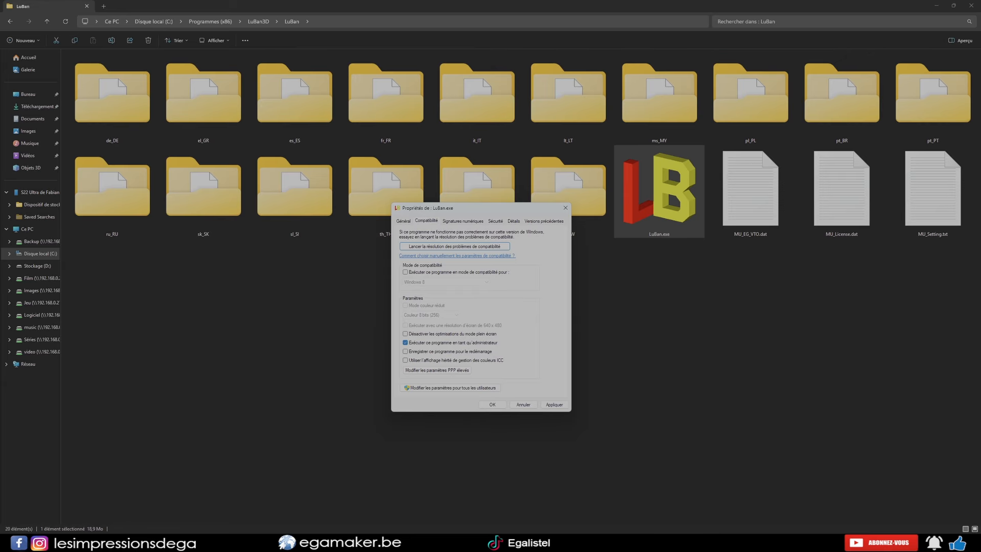
click(554, 404)
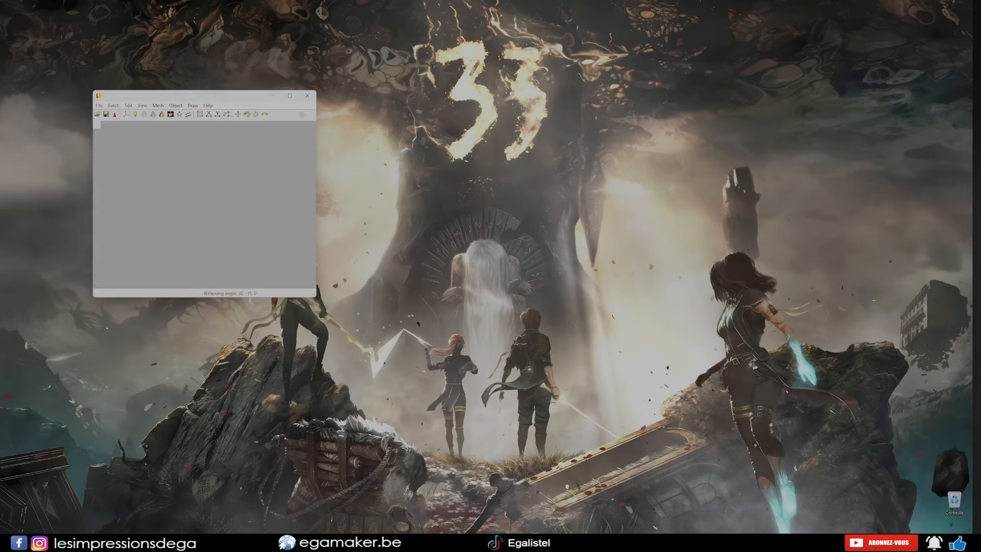
drag(228, 96, 457, 129)
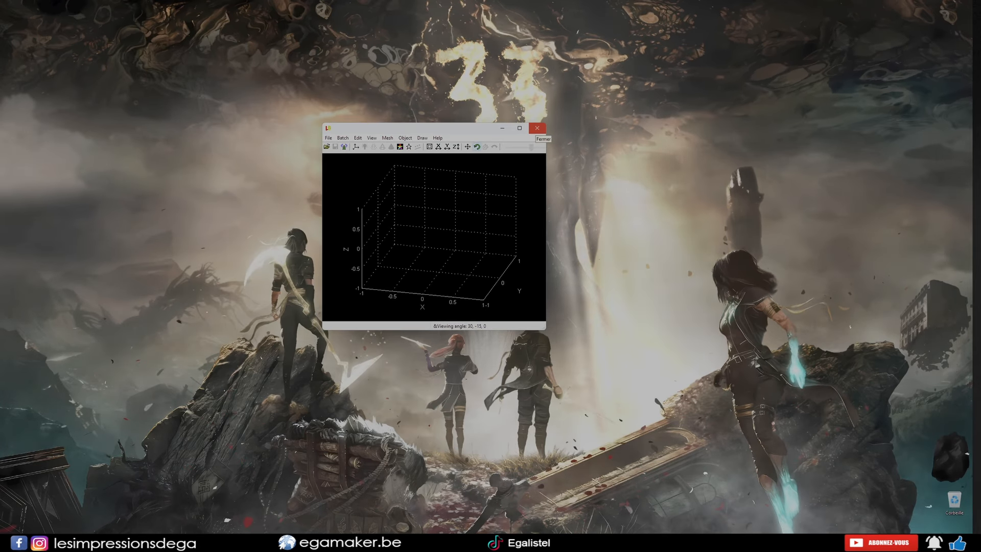
click(537, 127)
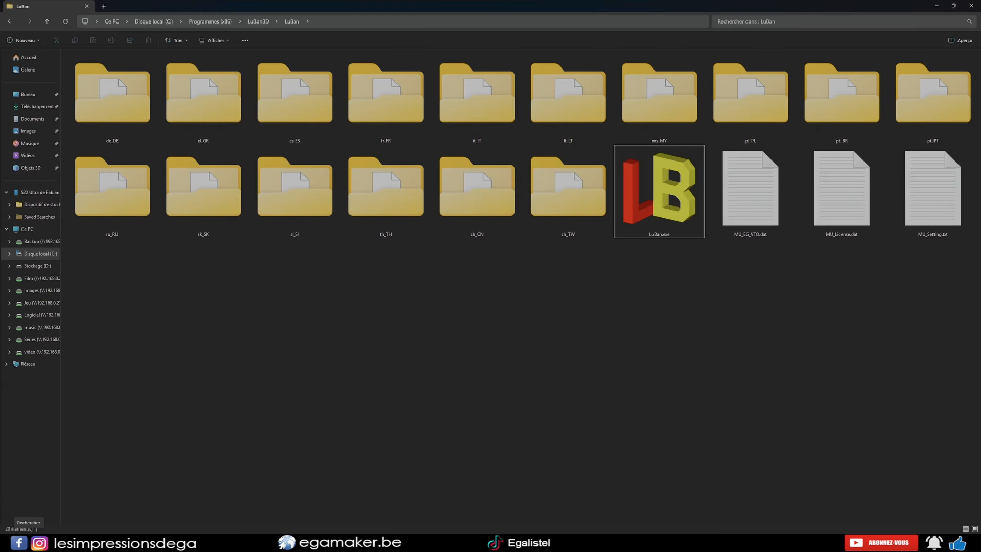
Step: Search Windows for "planificateur de tâches" and open the Task Scheduler
click(29, 542)
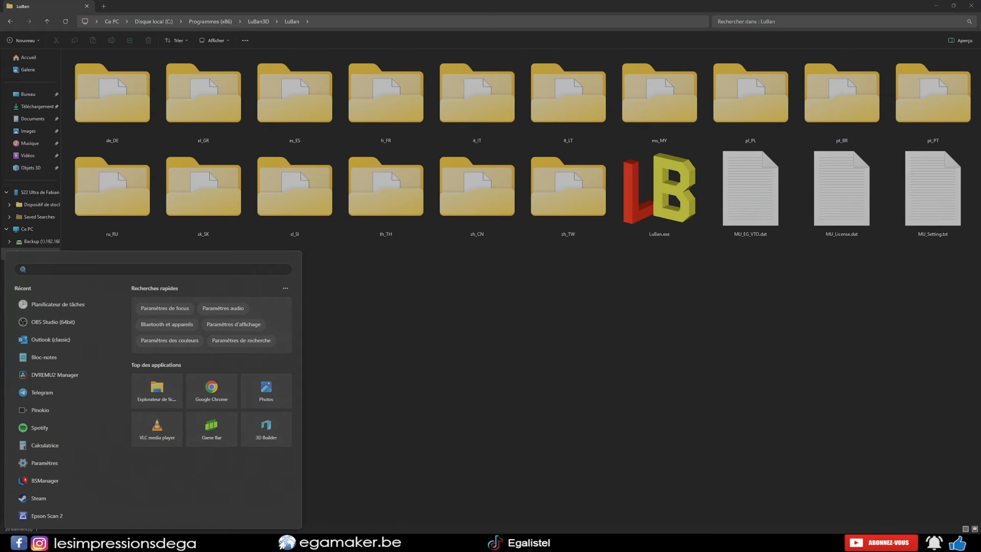
text(planificateur de tâches)
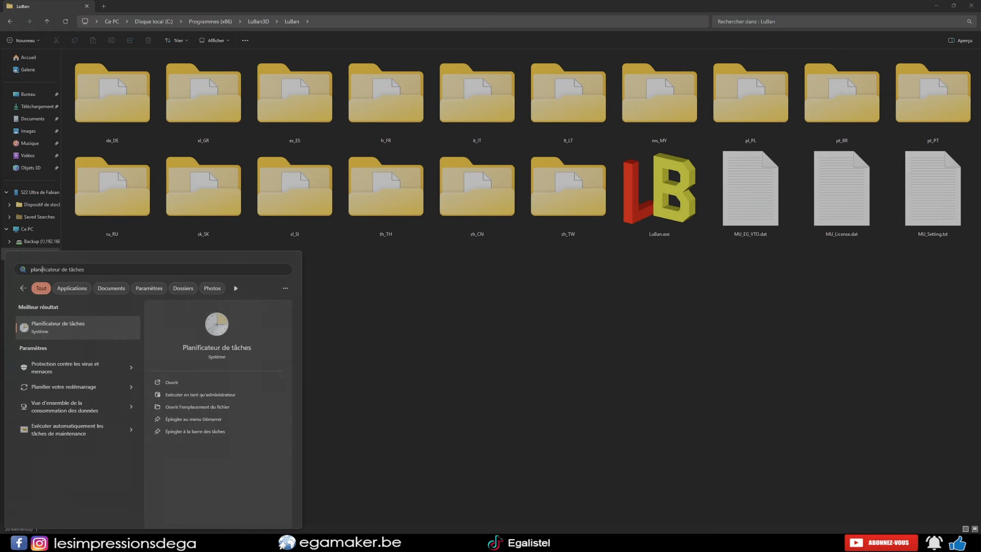
key(Return)
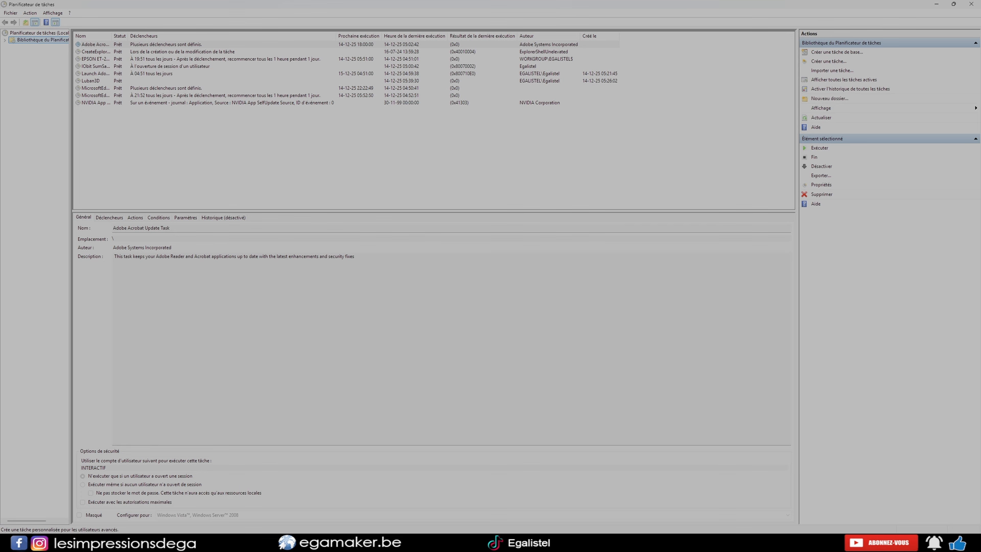
Step: Create a new scheduled task with an action that starts LuBan.exe from the LuBan3D\LuBan program folder
click(828, 61)
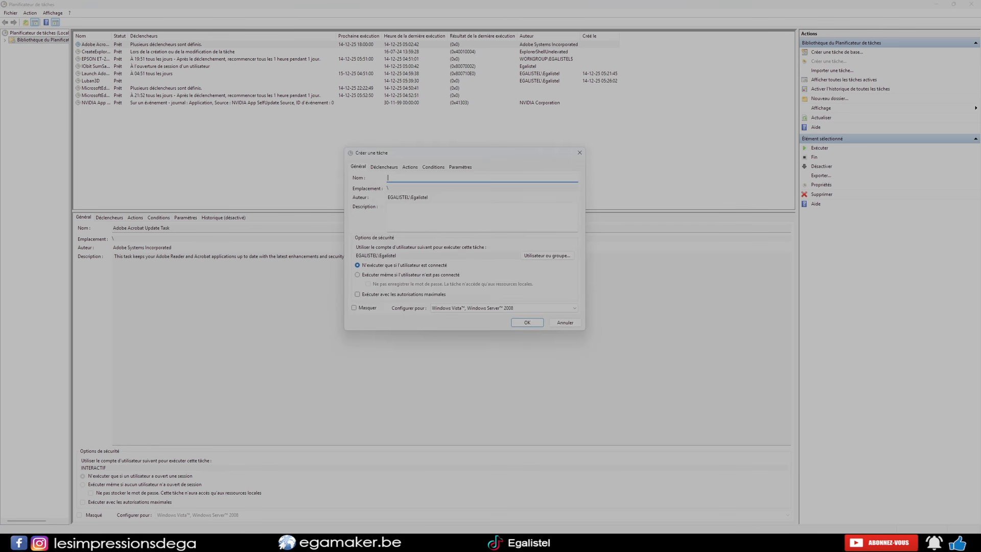
click(409, 167)
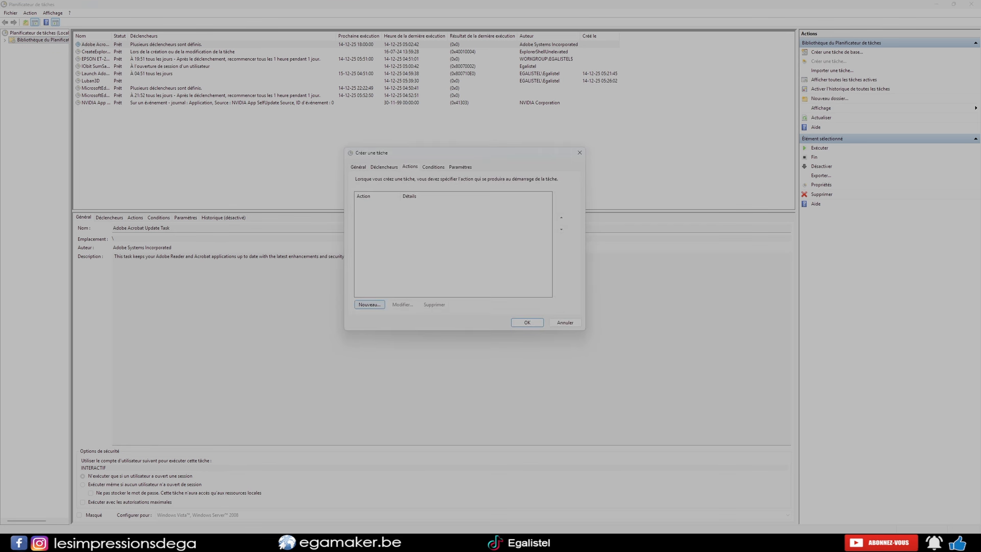
click(369, 305)
click(549, 233)
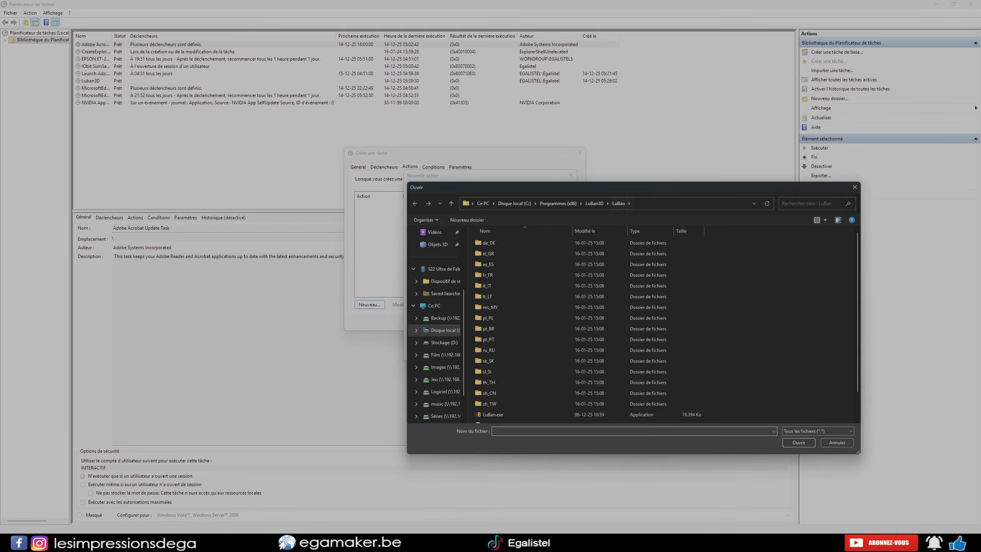
drag(649, 189, 514, 159)
scroll(411, 334, down, 2)
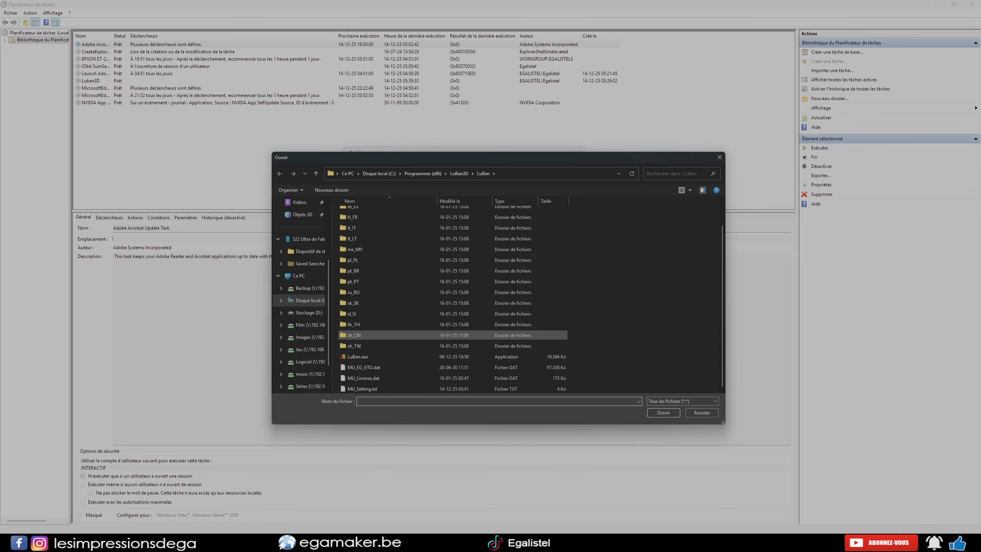
click(369, 357)
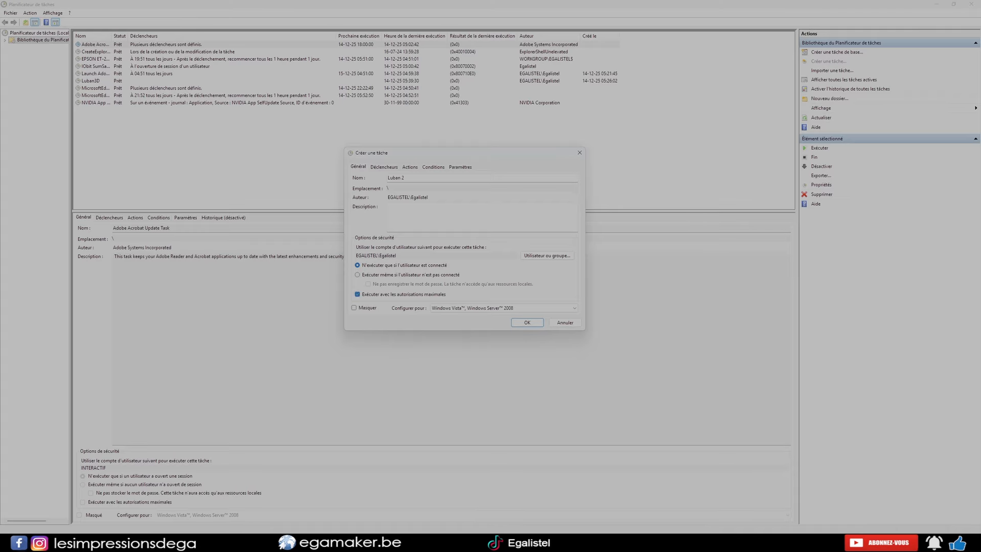
Step: Name the highest-privileges task Luban2 and save it to the task library
click(404, 178)
click(527, 323)
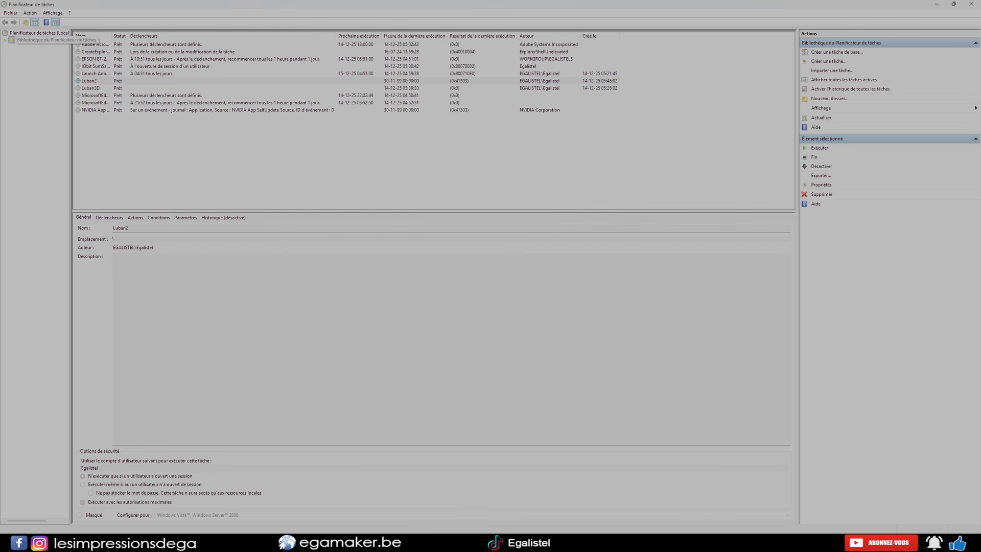
click(230, 148)
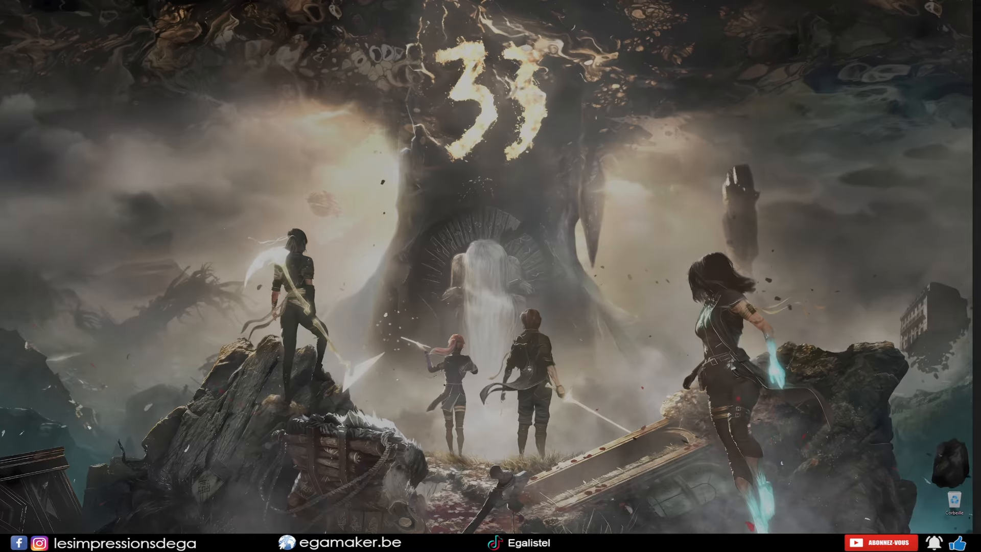
Step: Create a new desktop shortcut whose target is the command schtasks /run /tn "Luban2"
right_click(429, 168)
mouse_move(459, 226)
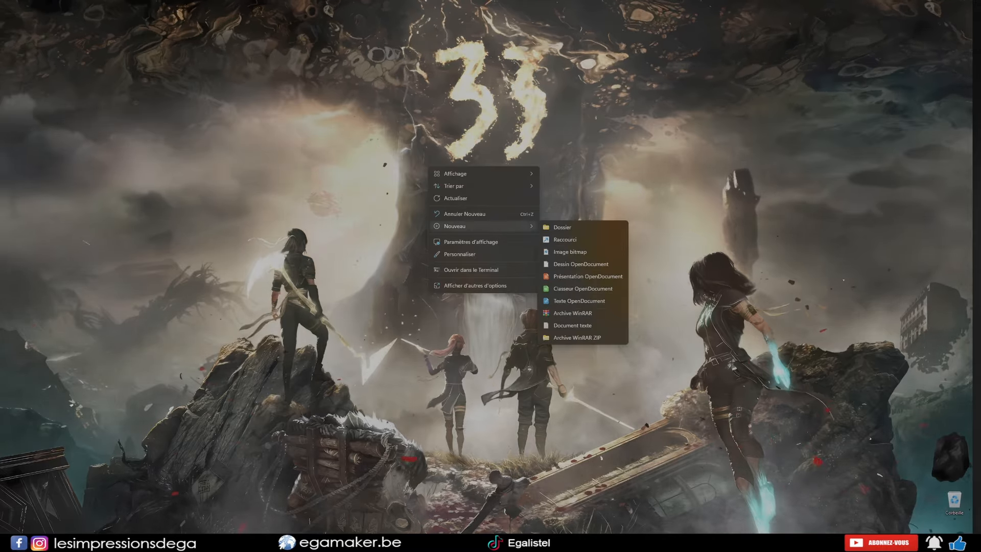
click(565, 239)
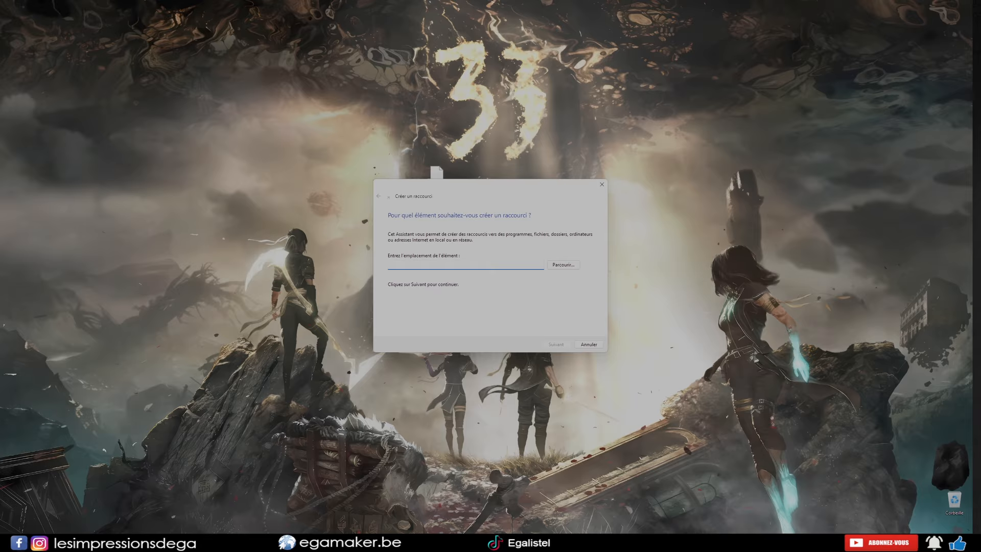
text(schtasks /run /tn "Nom_de_votre_tâche")
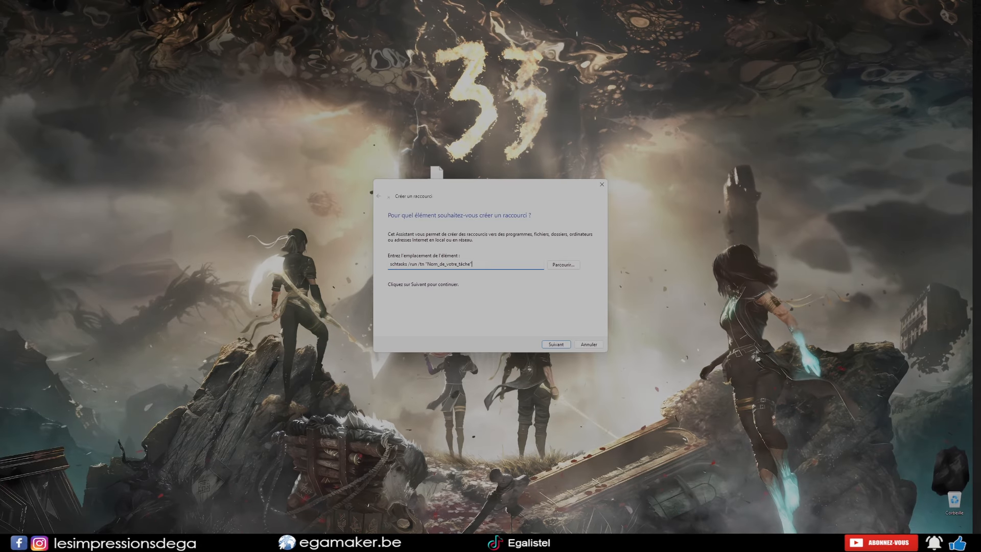
drag(470, 264, 427, 264)
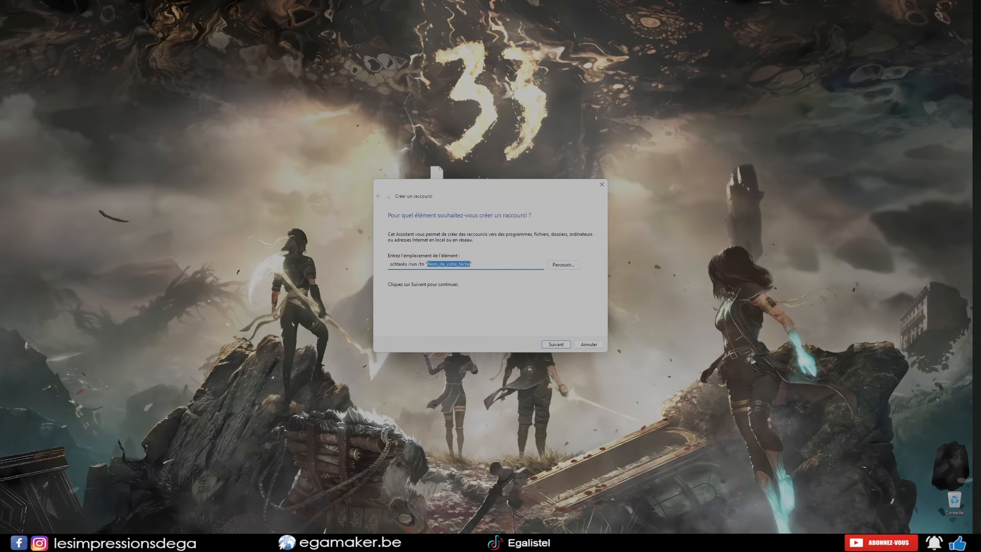
text(Luban2)
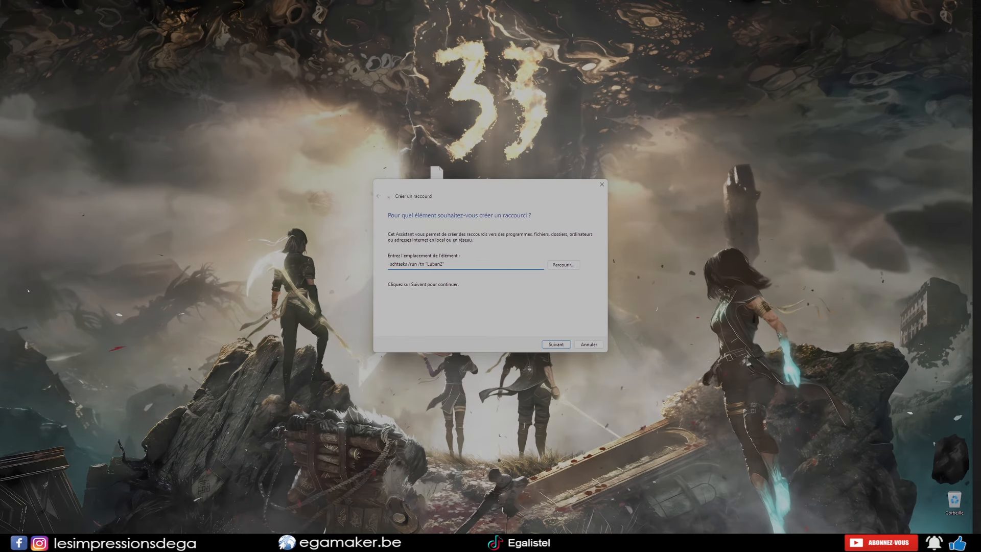
key(Return)
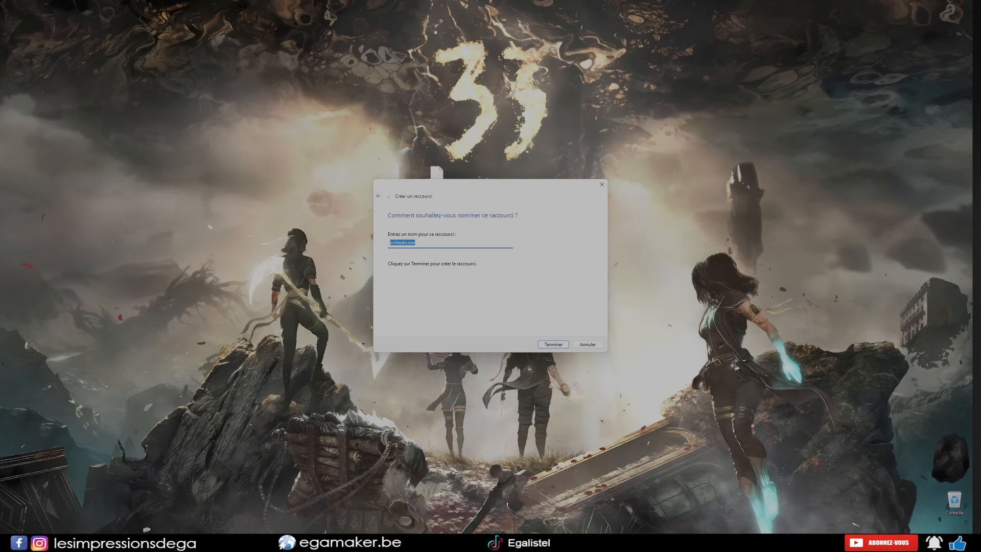
Step: Name the shortcut Luban2, finish creating it, and move its icon a little further left on the desktop
text(Luban2)
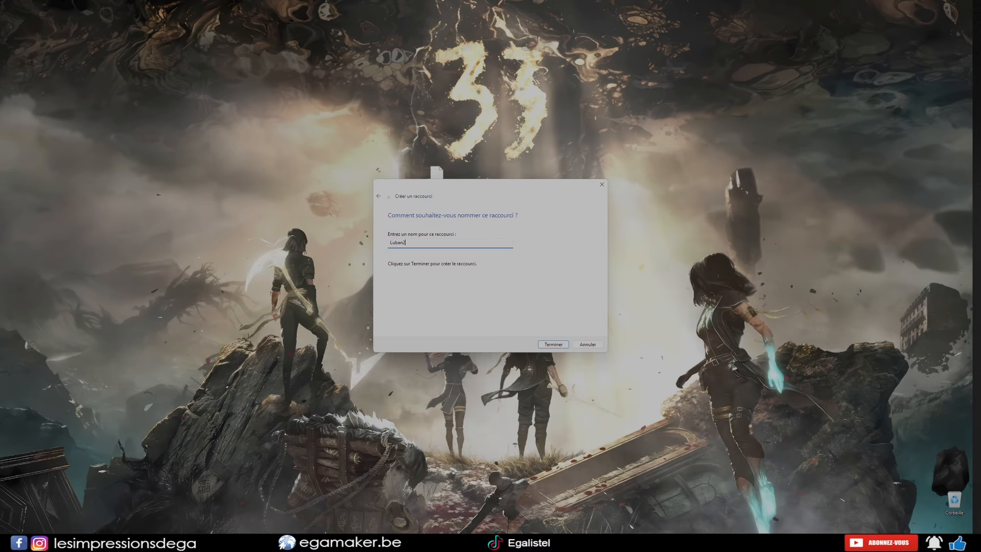
key(Return)
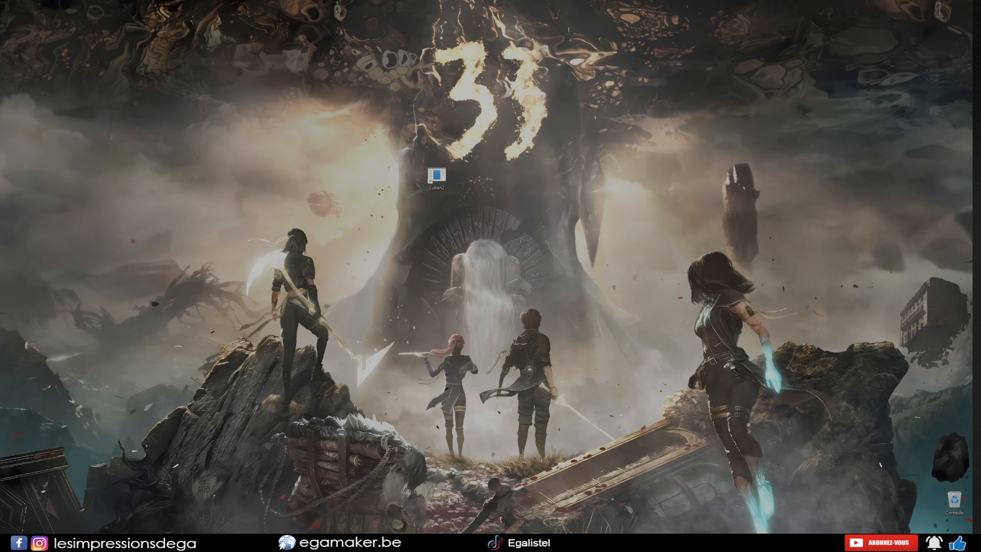
drag(437, 175, 363, 175)
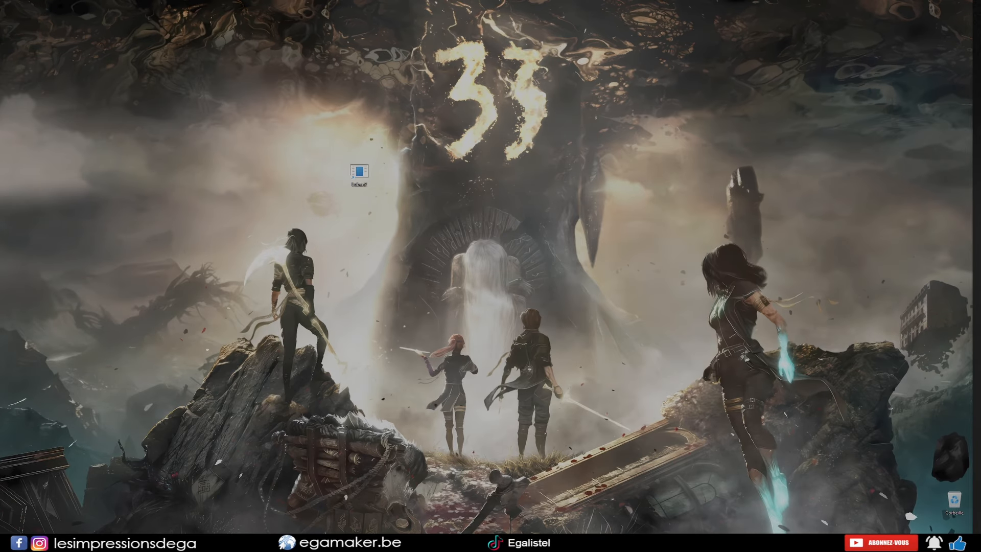
Step: Open the icon selection from the Luban2 shortcut's properties and look through the built-in Windows icons
right_click(359, 174)
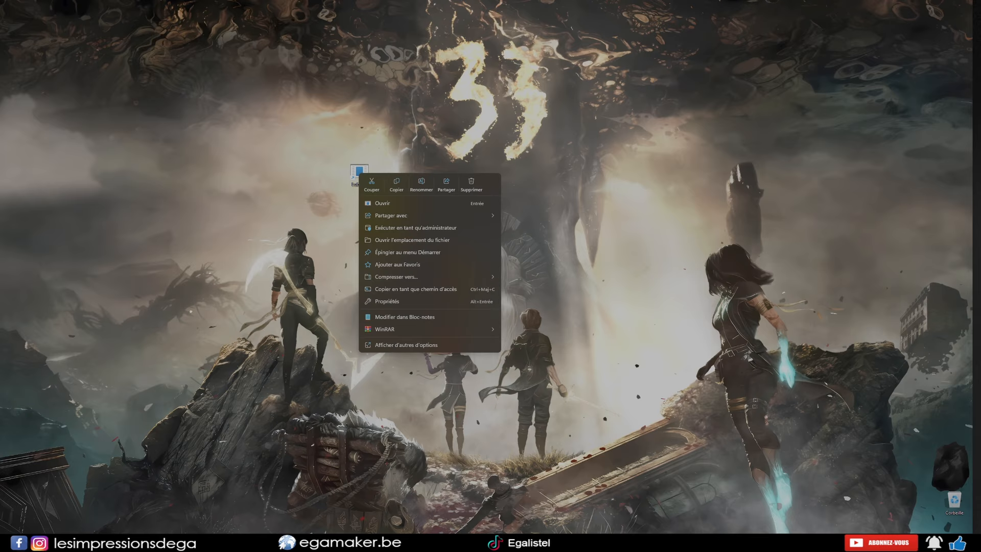
click(387, 301)
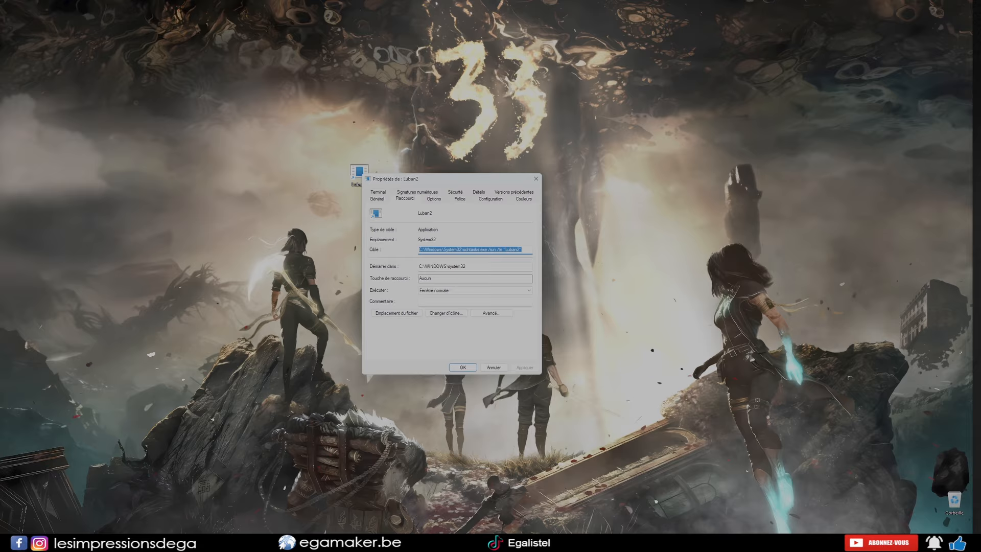
click(446, 312)
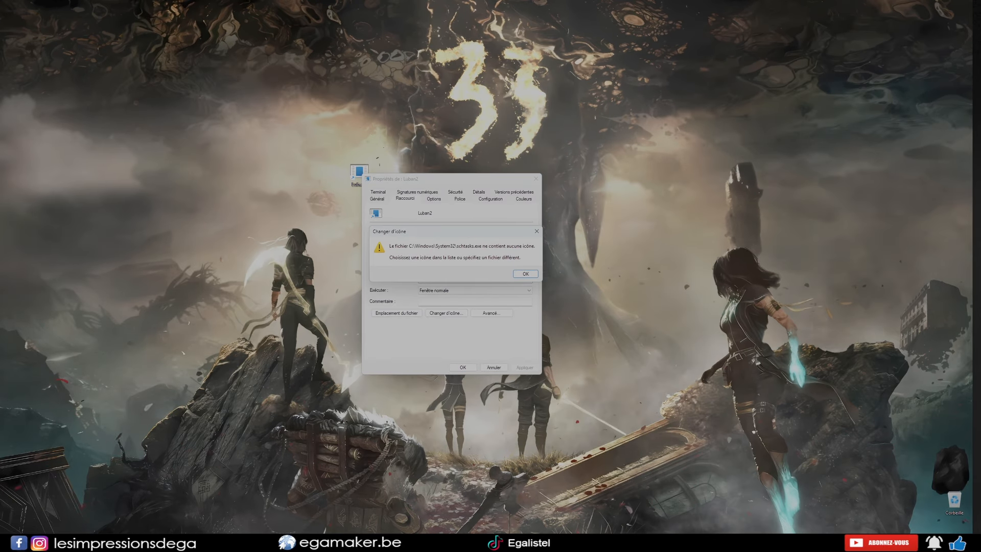
key(Return)
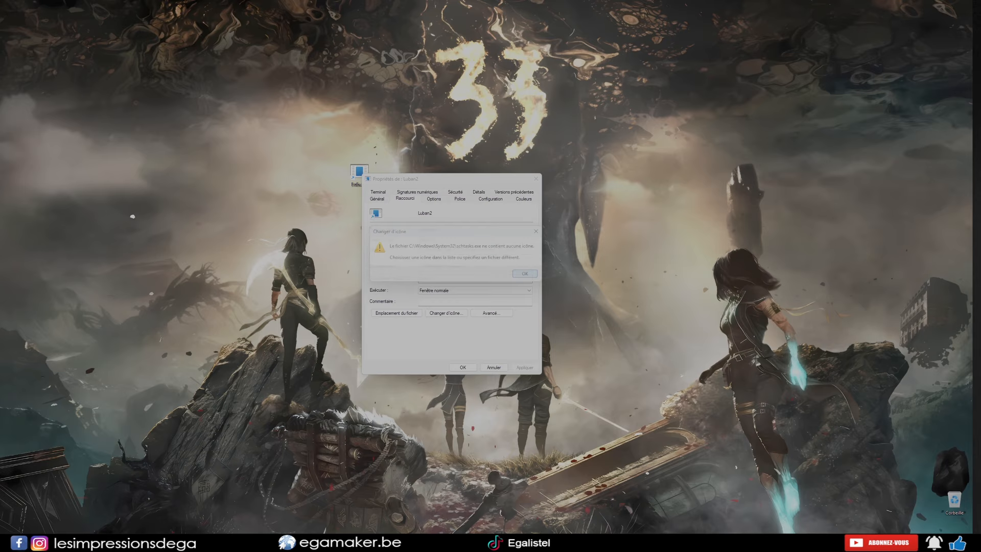
drag(431, 213, 438, 206)
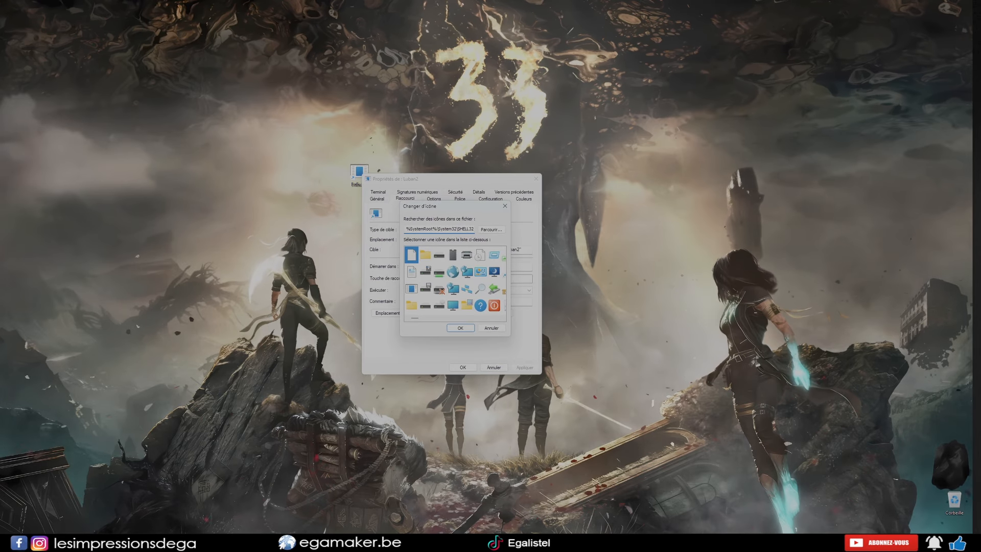
scroll(455, 283, right, 12)
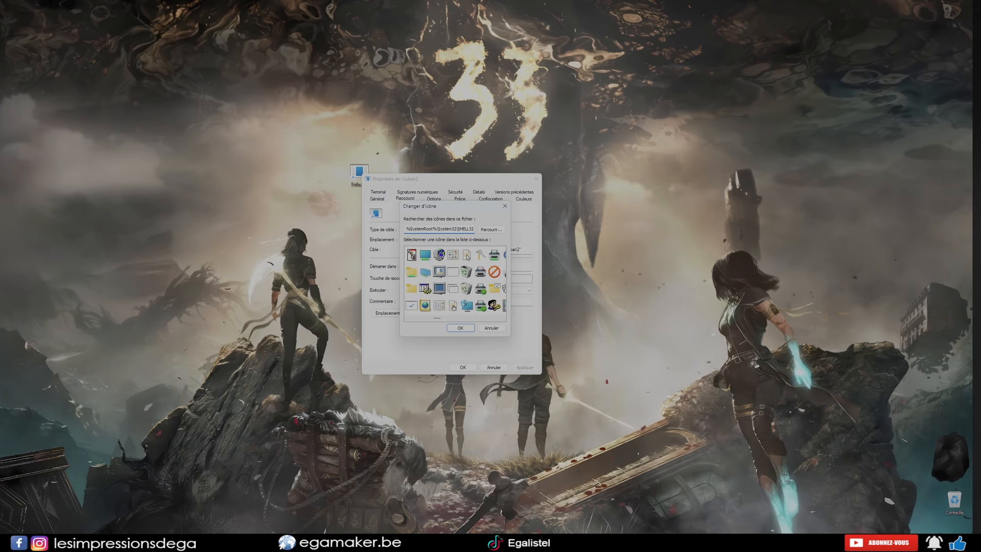
scroll(454, 284, right, 10)
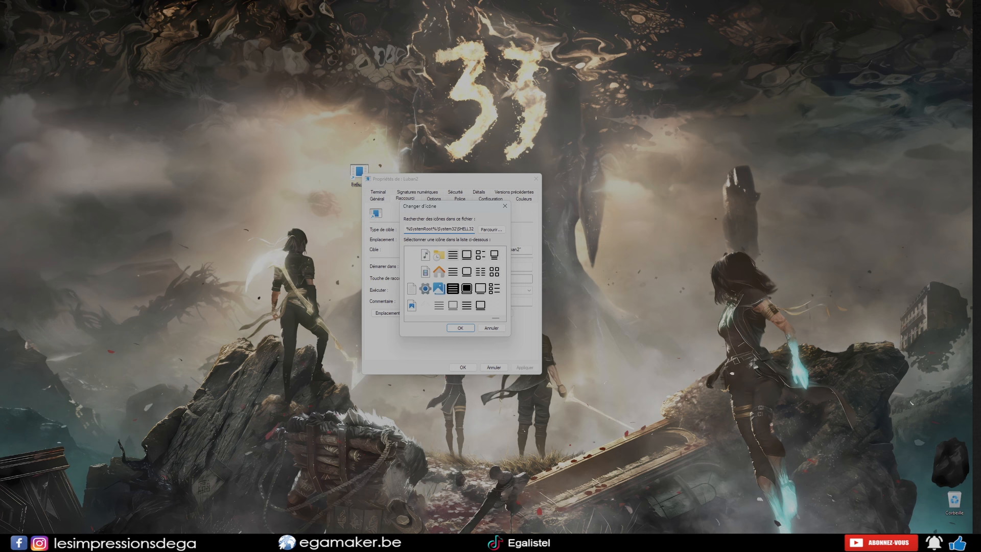
scroll(454, 283, left, 12)
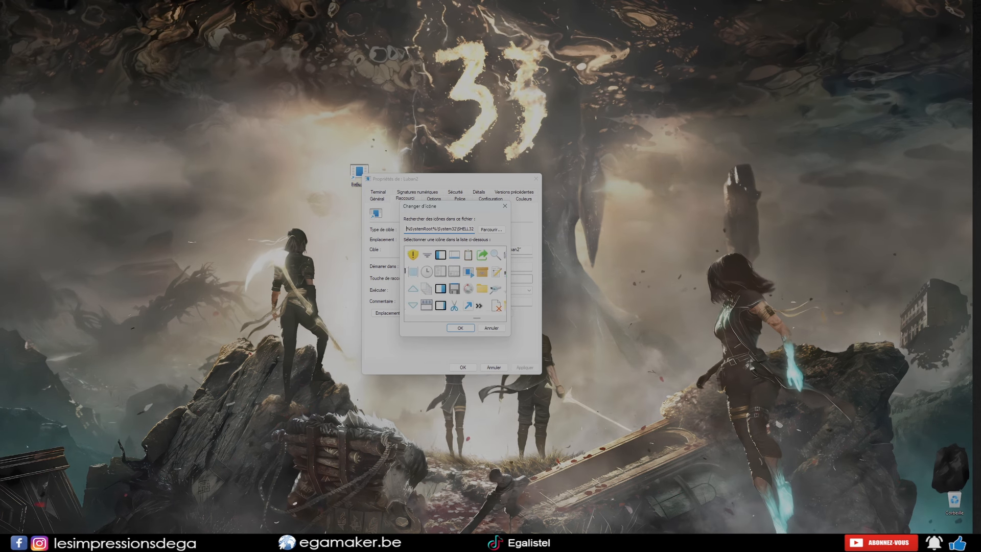
scroll(454, 283, left, 8)
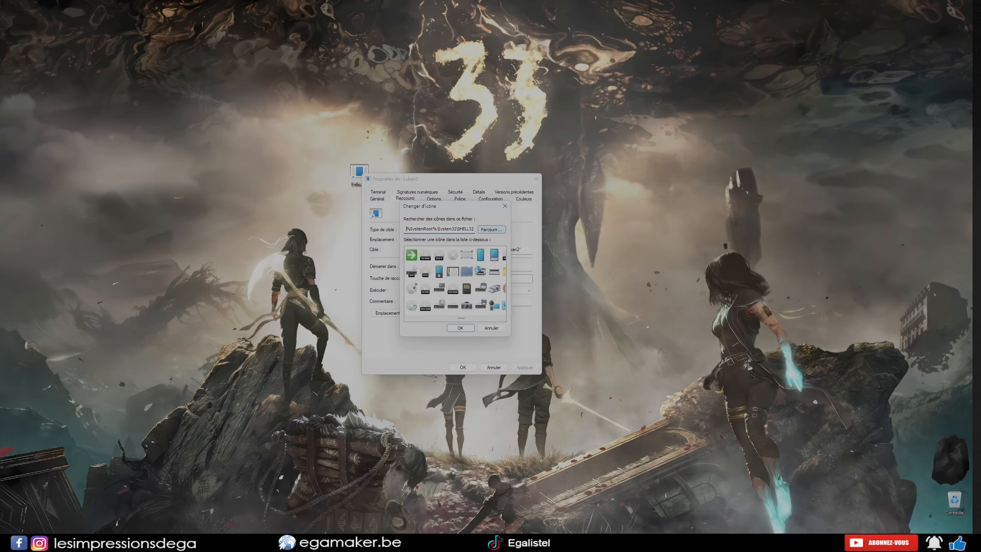
Step: Set the shortcut's icon to the one from LuBan.exe in the LuBan3D\LuBan folder, and close the launched LuBan window
click(492, 230)
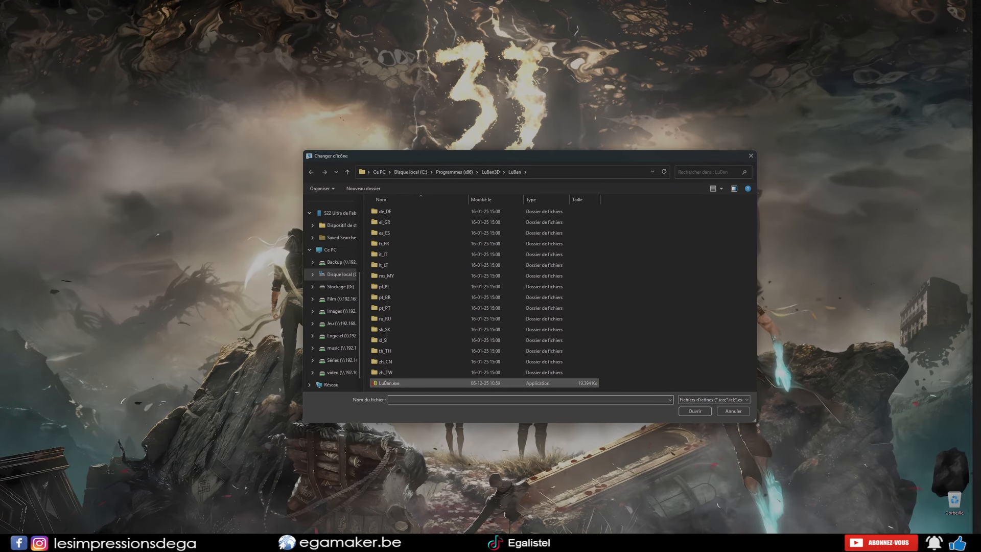
click(401, 383)
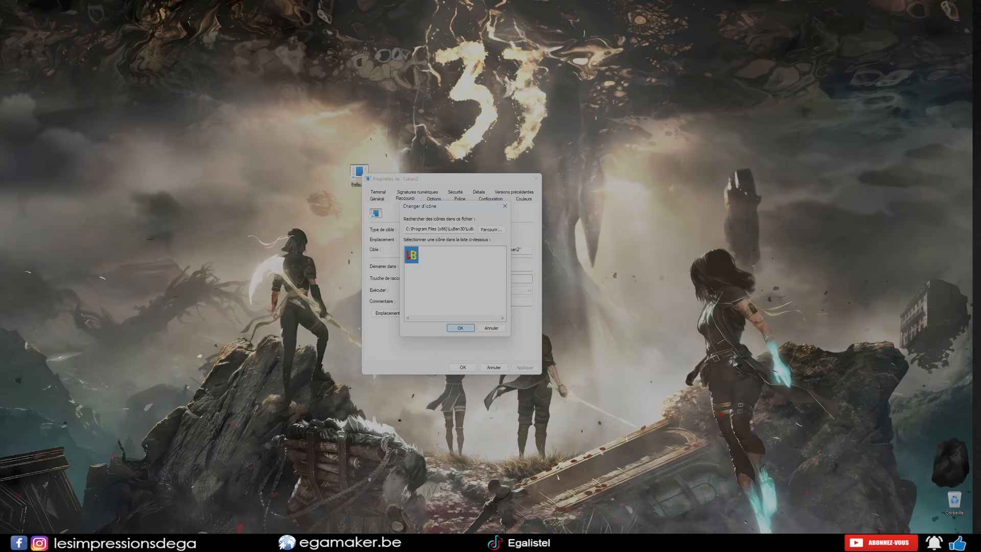
key(Return)
key(Return)
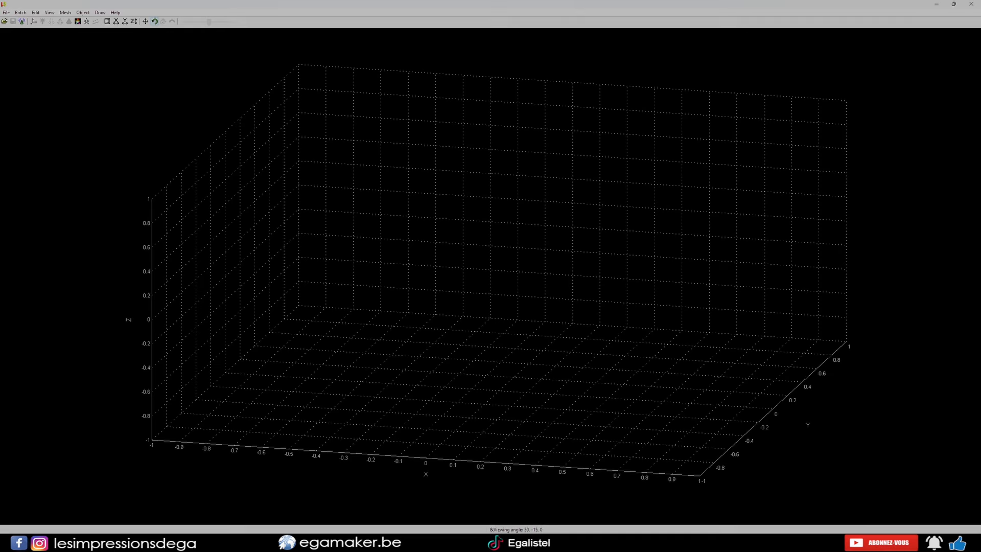
click(972, 4)
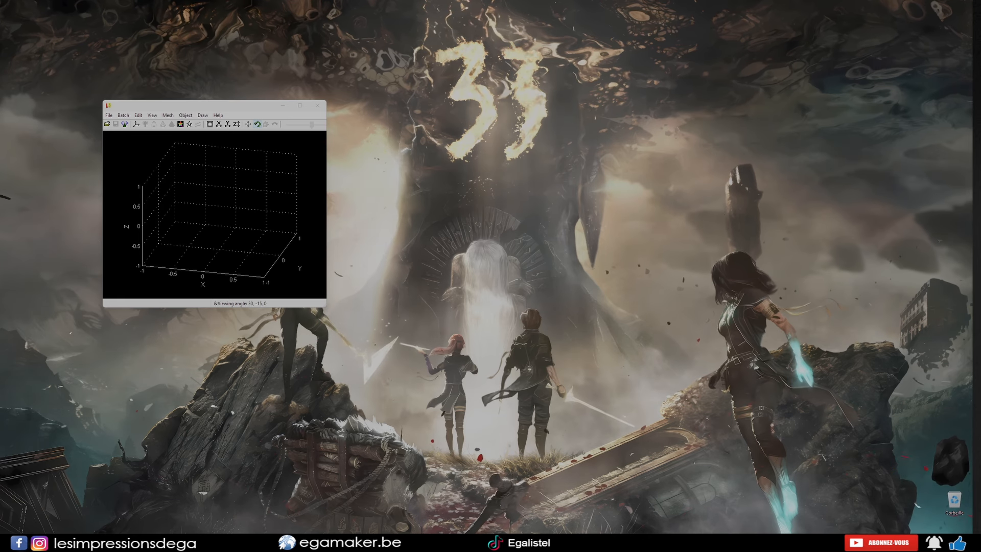